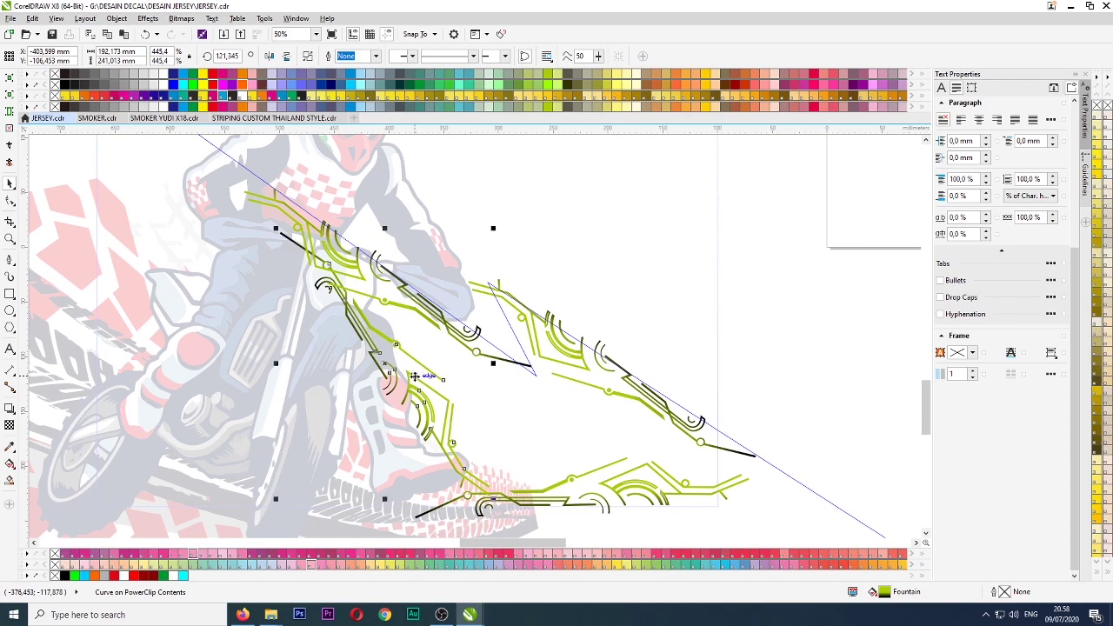
- Reposition the lower green circuit-line graphic inside the PowerClip and finish editing the nested PowerClip contents
{"action": "left_click_drag", "start_coordinate": [415, 377], "coordinate": [432, 374]}
{"action": "scroll", "coordinate": [546, 276], "scroll_direction": "down", "scroll_amount": 1}
{"action": "left_click", "coordinate": [490, 490], "text": "ctrl"}
{"action": "scroll", "coordinate": [662, 409], "scroll_direction": "down", "scroll_amount": 1}
{"action": "scroll", "coordinate": [577, 374], "scroll_direction": "up", "scroll_amount": 1}
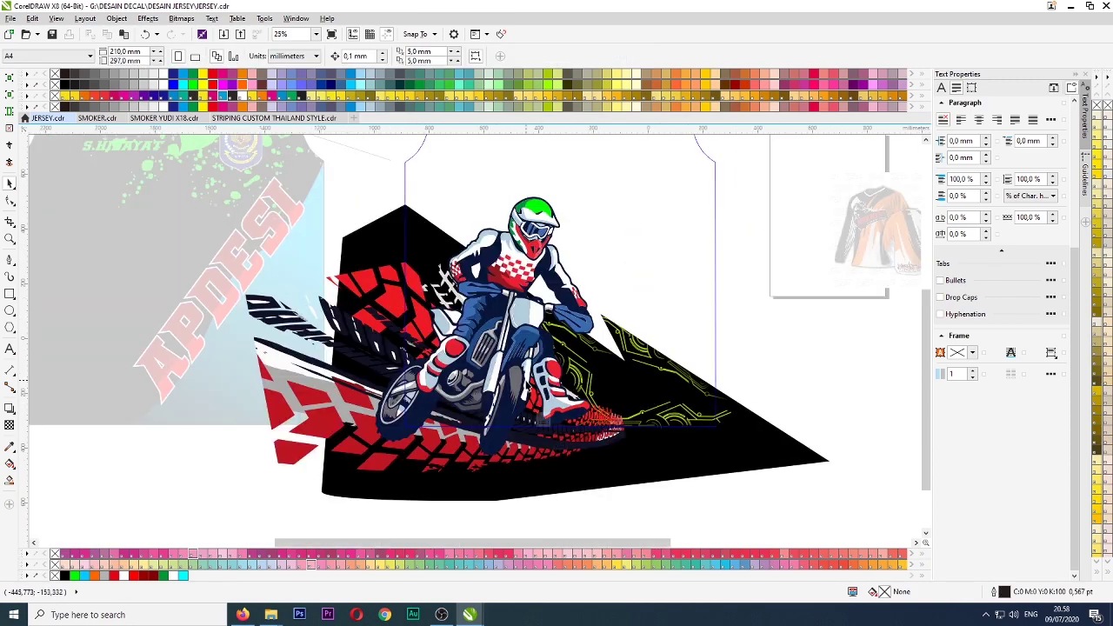
{"action": "scroll", "coordinate": [526, 380], "scroll_direction": "down", "scroll_amount": 1}
{"action": "left_click", "coordinate": [646, 460], "text": "ctrl"}
{"action": "left_click", "coordinate": [646, 460]}
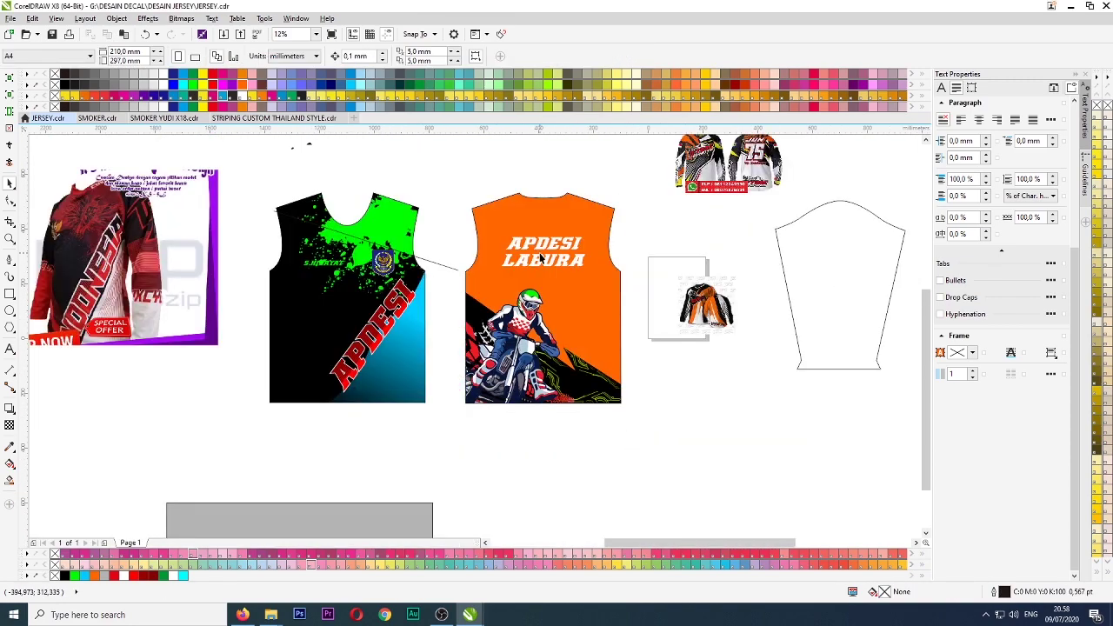
- Switch to File Explorer, open the DESAIN DECAL folder on drive G: and look through it for stripe artwork
{"action": "left_click", "coordinate": [271, 614]}
{"action": "left_click", "coordinate": [47, 253]}
{"action": "double_click", "coordinate": [511, 85]}
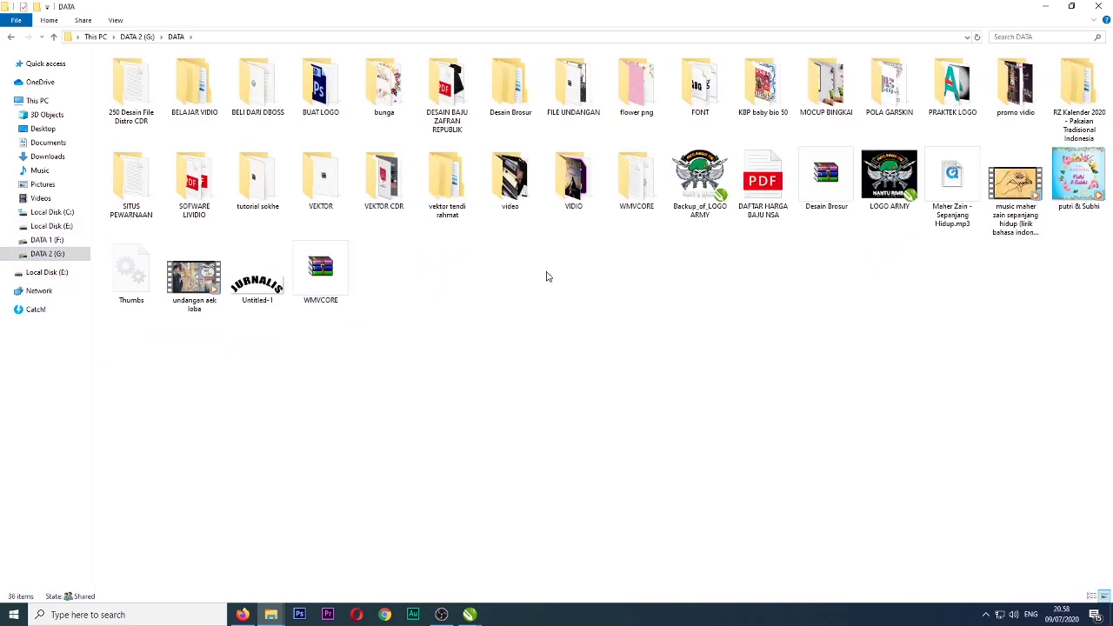
{"action": "left_click", "coordinate": [136, 36]}
{"action": "double_click", "coordinate": [636, 85]}
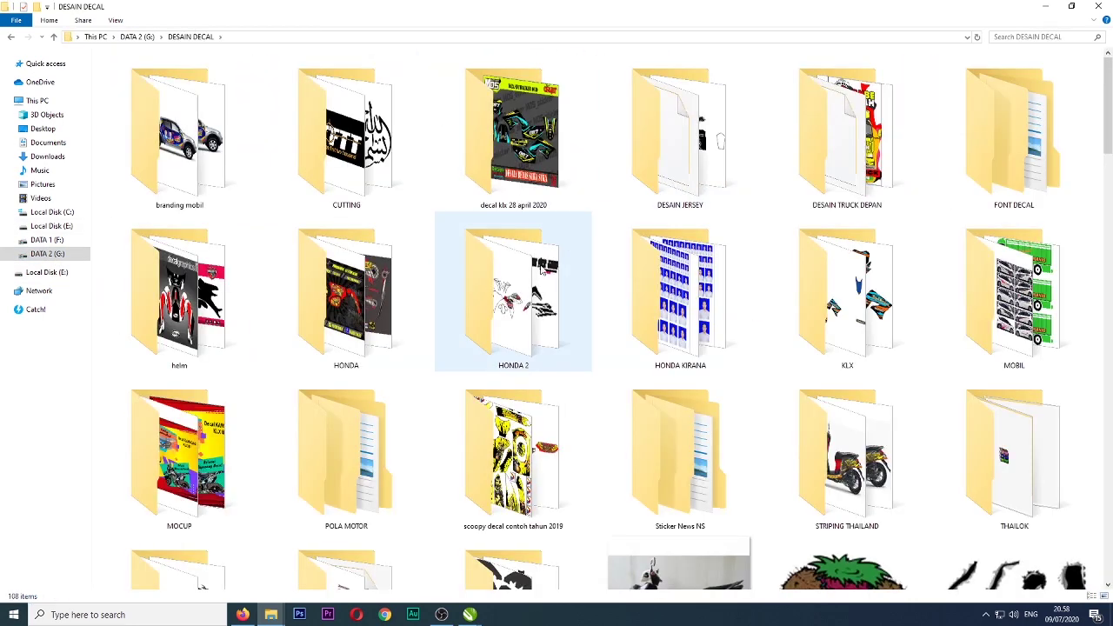
{"action": "left_click", "coordinate": [509, 126]}
{"action": "scroll", "coordinate": [519, 335], "scroll_direction": "down", "scroll_amount": 3}
{"action": "scroll", "coordinate": [518, 335], "scroll_direction": "down", "scroll_amount": 15}
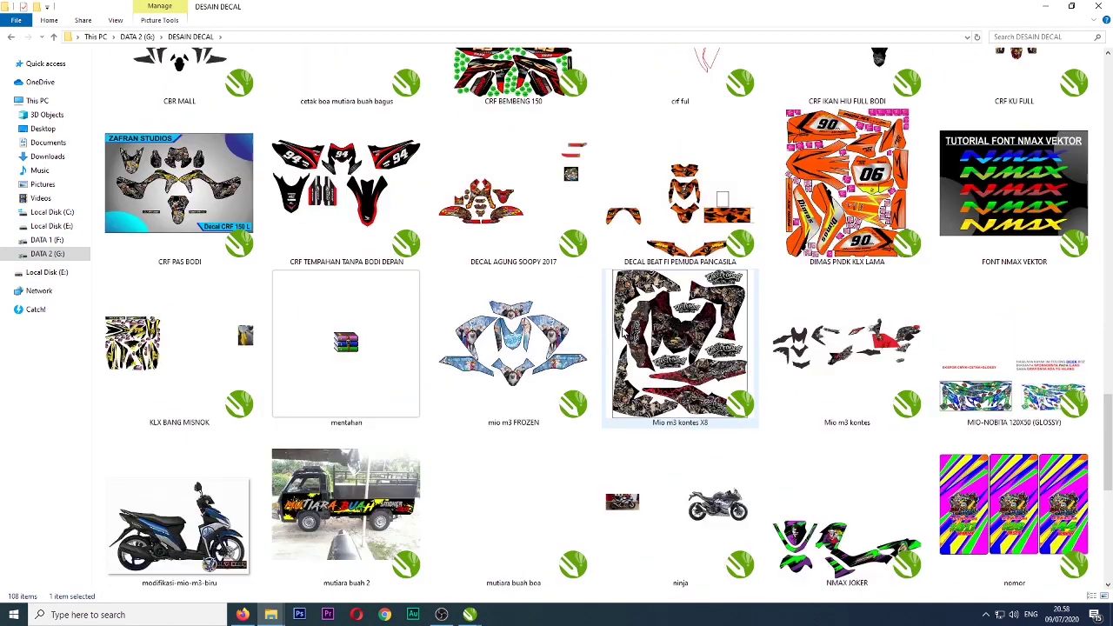
{"action": "scroll", "coordinate": [762, 301], "scroll_direction": "up", "scroll_amount": 15}
{"action": "scroll", "coordinate": [762, 301], "scroll_direction": "up", "scroll_amount": 3}
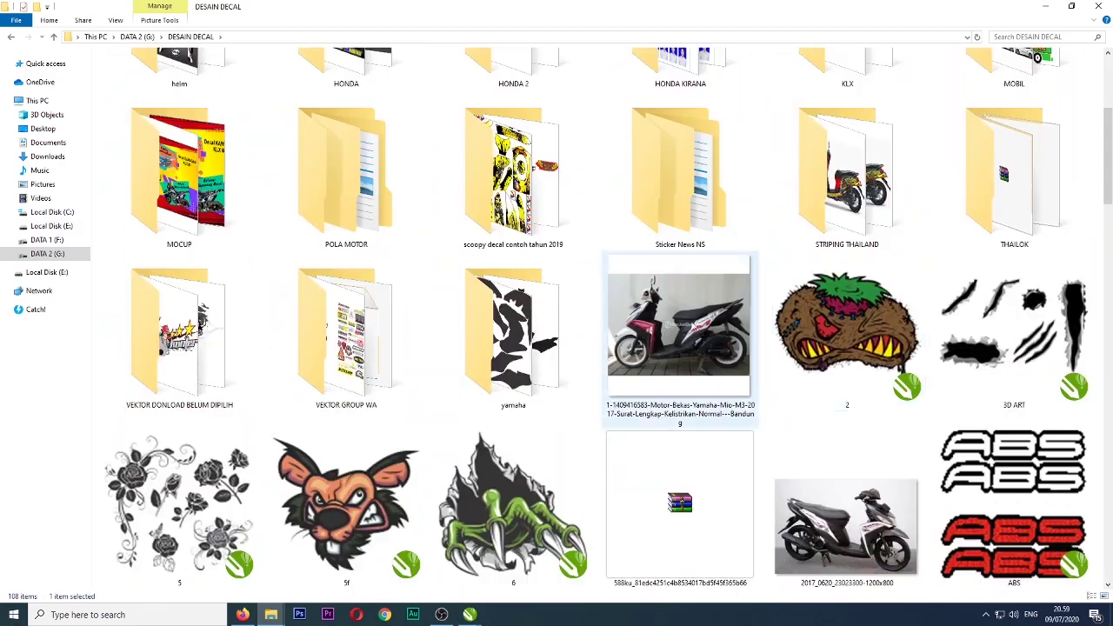
- Open the MIO_MX drawing from the VEKTOR DONLOAD BELUM DIPILIH folder
{"action": "double_click", "coordinate": [360, 335]}
{"action": "left_click_drag", "start_coordinate": [1104, 121], "coordinate": [1109, 320]}
{"action": "left_click", "coordinate": [11, 38]}
{"action": "double_click", "coordinate": [193, 493]}
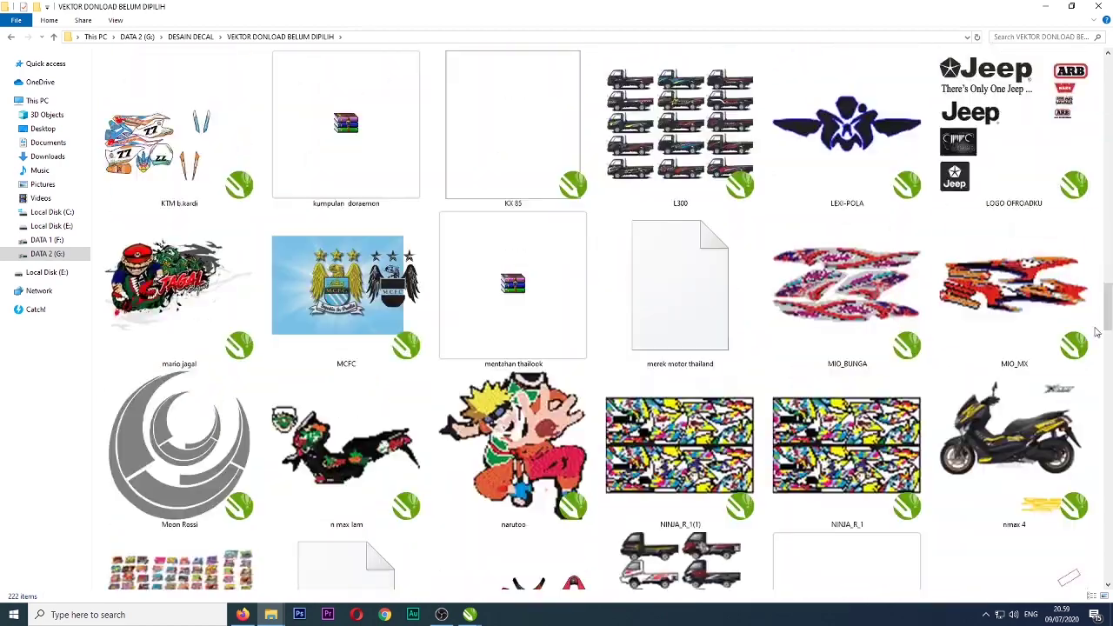
{"action": "double_click", "coordinate": [1014, 287]}
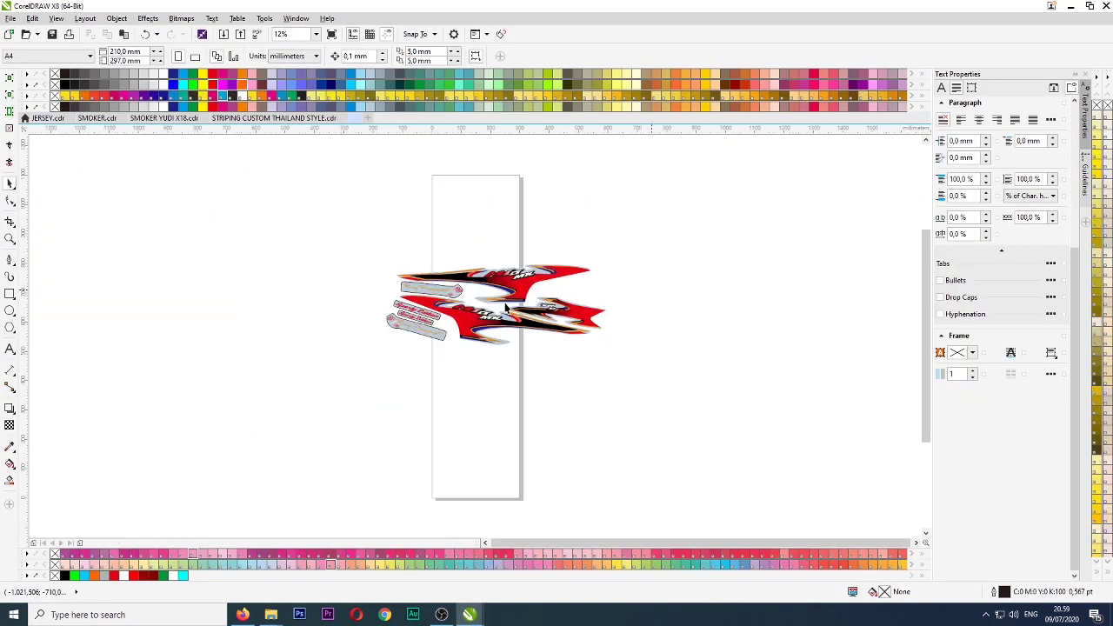
- Ungroup the Mio MX decal artwork into individual pieces and separate the upper decal from the rest
{"action": "scroll", "coordinate": [492, 327], "scroll_direction": "up", "scroll_amount": 3}
{"action": "right_click", "coordinate": [522, 233]}
{"action": "left_click", "coordinate": [492, 218]}
{"action": "left_click_drag", "start_coordinate": [541, 199], "coordinate": [347, 479]}
{"action": "key", "text": "ctrl+z"}
{"action": "scroll", "coordinate": [324, 277], "scroll_direction": "down", "scroll_amount": 1}
{"action": "left_click_drag", "start_coordinate": [147, 169], "coordinate": [631, 371]}
{"action": "scroll", "coordinate": [618, 495], "scroll_direction": "up", "scroll_amount": 3}
{"action": "left_click_drag", "start_coordinate": [693, 355], "coordinate": [687, 298]}
{"action": "key", "text": "ctrl+z"}
{"action": "key", "text": "ctrl+z"}
{"action": "scroll", "coordinate": [631, 346], "scroll_direction": "down", "scroll_amount": 2}
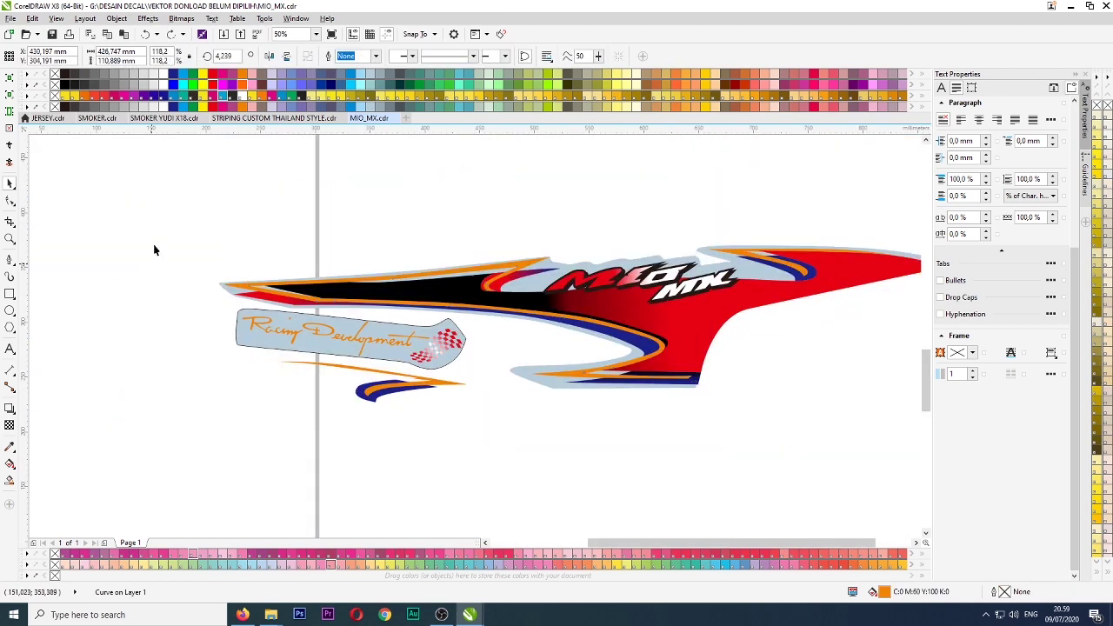
- Move the upper decal's stripes, lettering and Racing Development label clear of its base shape
{"action": "left_click_drag", "start_coordinate": [190, 223], "coordinate": [715, 467]}
{"action": "scroll", "coordinate": [571, 357], "scroll_direction": "down", "scroll_amount": 2}
{"action": "left_click_drag", "start_coordinate": [553, 335], "coordinate": [406, 357]}
{"action": "scroll", "coordinate": [365, 374], "scroll_direction": "up", "scroll_amount": 2}
{"action": "left_click", "coordinate": [339, 383]}
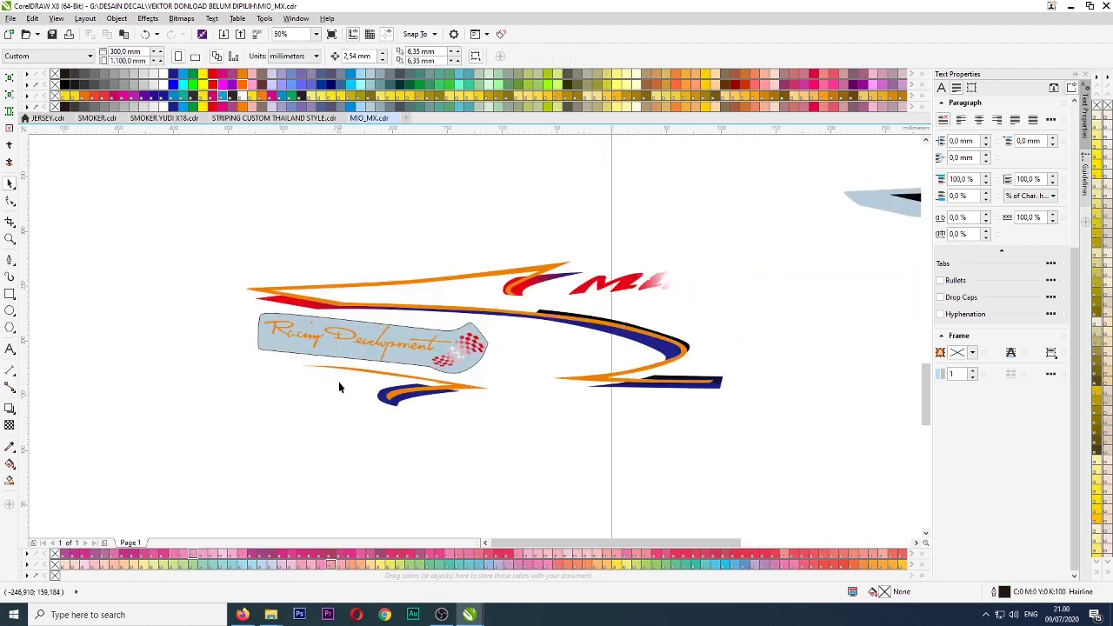
- Delete the Racing Development label, the small pieces beneath it, the Mio lettering and the red hook shape
{"action": "key", "text": "Delete"}
{"action": "left_click", "coordinate": [631, 282]}
{"action": "key", "text": "Delete"}
{"action": "left_click", "coordinate": [544, 281]}
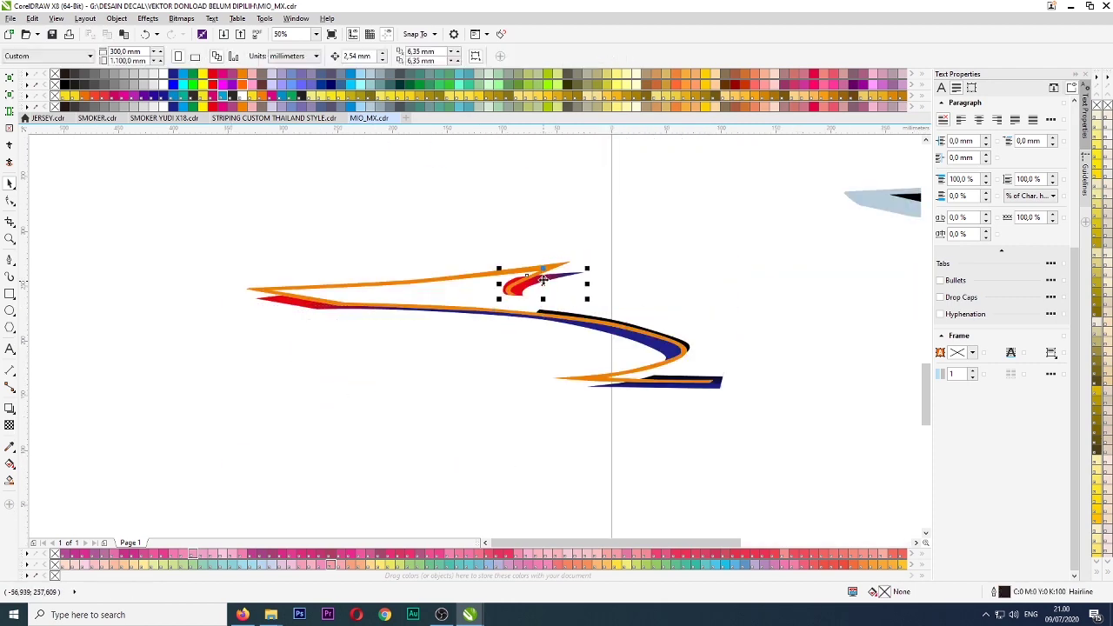
{"action": "key", "text": "Delete"}
- Delete the black curve along the stripe's outer bend, keeping the orange, blue and red stripe pieces
{"action": "left_click", "coordinate": [647, 370]}
{"action": "scroll", "coordinate": [647, 371], "scroll_direction": "up", "scroll_amount": 2}
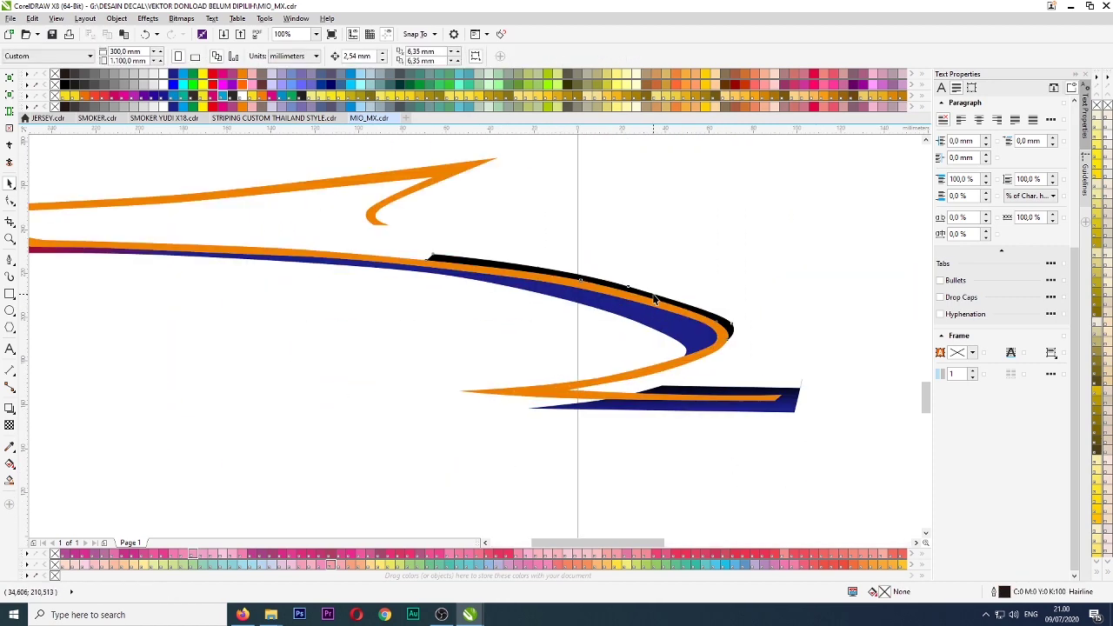
{"action": "left_click", "coordinate": [778, 396]}
{"action": "key", "text": "Delete"}
{"action": "key", "text": "ctrl+z"}
{"action": "scroll", "coordinate": [698, 416], "scroll_direction": "down", "scroll_amount": 1}
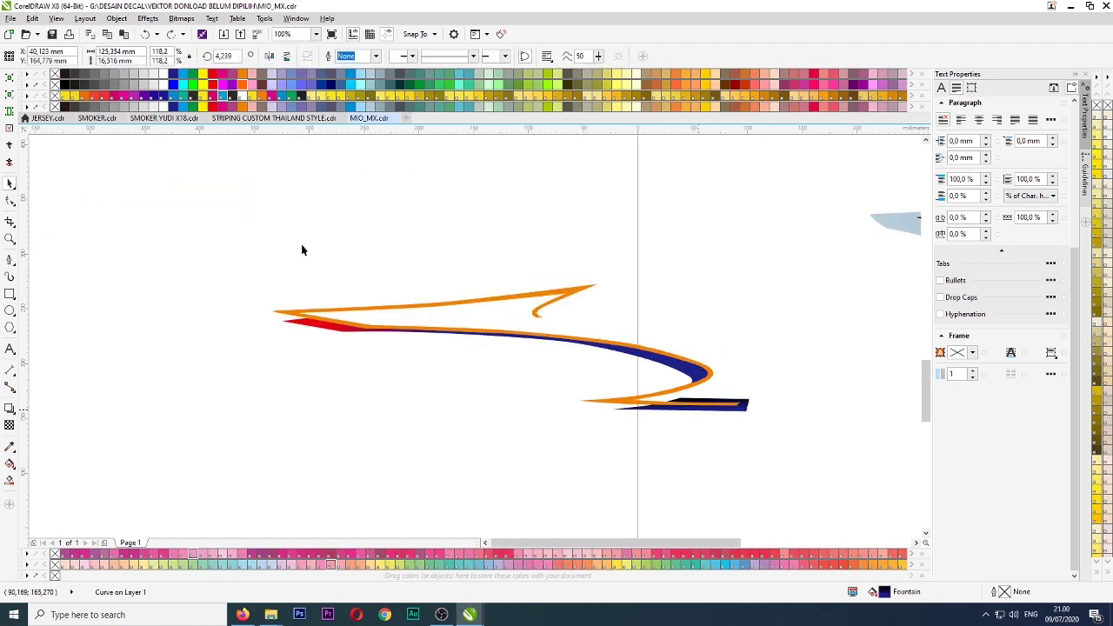
- Group and copy the remaining stripe pieces and paste them into JERSEY.cdr
{"action": "scroll", "coordinate": [221, 250], "scroll_direction": "down", "scroll_amount": 1}
{"action": "left_click_drag", "start_coordinate": [221, 233], "coordinate": [571, 482]}
{"action": "key", "text": "Tab"}
{"action": "left_click", "coordinate": [56, 120]}
{"action": "key", "text": "ctrl+v"}
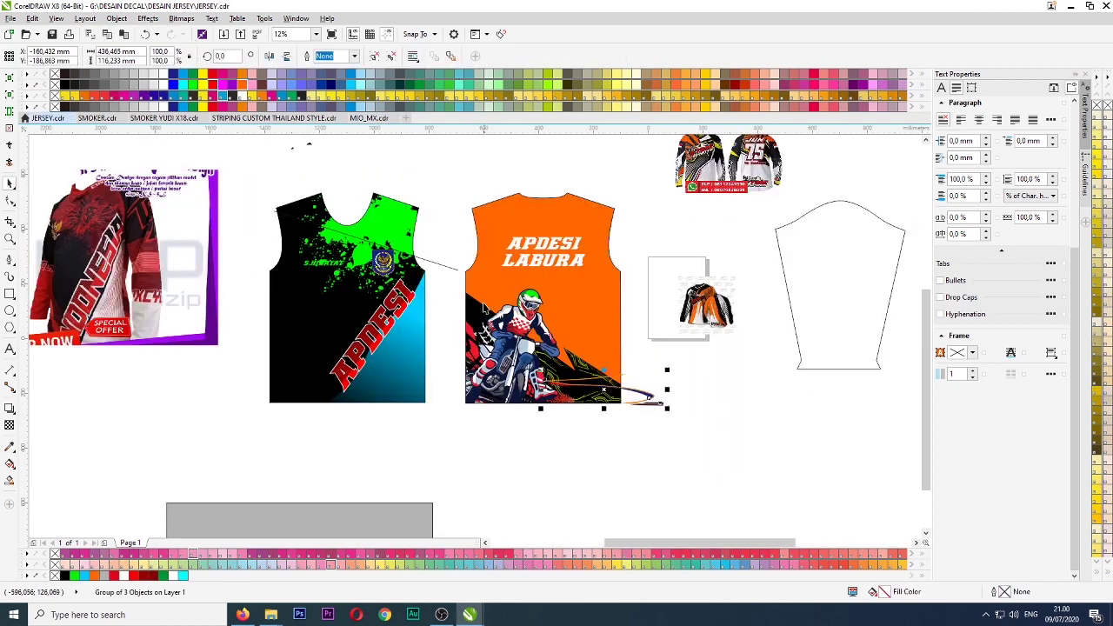
- Move the pasted stripe group over the APDESI LABURA lettering on the jersey back
{"action": "left_click_drag", "start_coordinate": [603, 383], "coordinate": [543, 221]}
{"action": "scroll", "coordinate": [586, 217], "scroll_direction": "up", "scroll_amount": 1}
{"action": "left_click_drag", "start_coordinate": [594, 256], "coordinate": [618, 285]}
{"action": "scroll", "coordinate": [617, 283], "scroll_direction": "up", "scroll_amount": 1}
{"action": "scroll", "coordinate": [483, 275], "scroll_direction": "down", "scroll_amount": 1}
- Fill the orange jersey back with black
{"action": "left_click", "coordinate": [417, 222]}
{"action": "left_click", "coordinate": [64, 84]}
{"action": "key", "text": "Escape"}
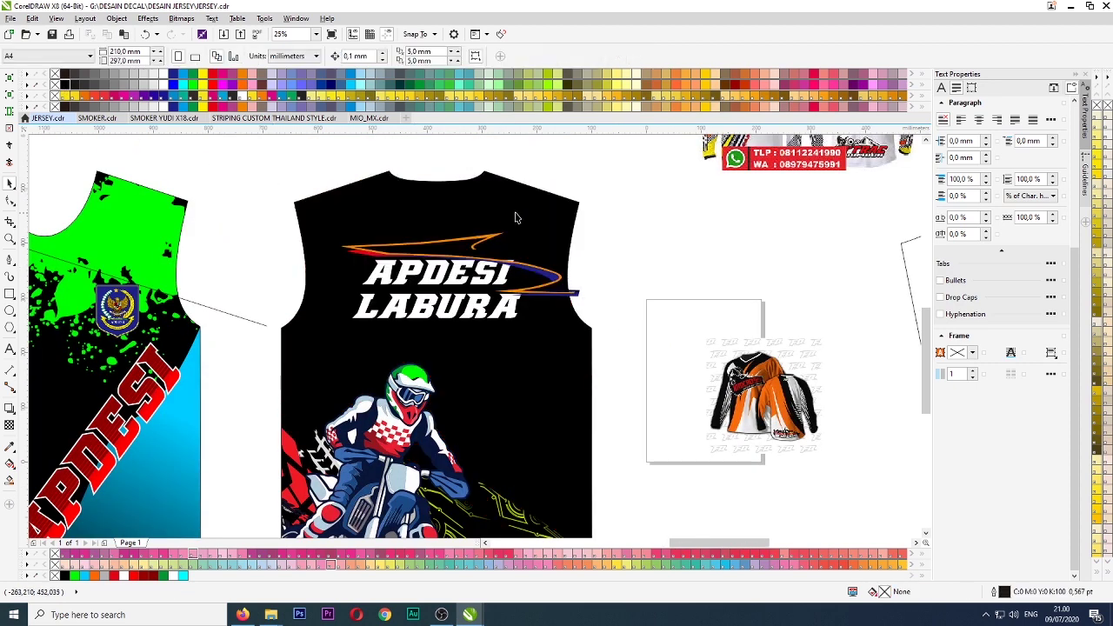
- Duplicate the stripe group, mirror the copy vertically and horizontally, and centre it under the original over the lettering
{"action": "left_click_drag", "start_coordinate": [328, 303], "coordinate": [327, 303]}
{"action": "scroll", "coordinate": [467, 267], "scroll_direction": "up", "scroll_amount": 1}
{"action": "key", "text": "plus"}
{"action": "left_click", "coordinate": [287, 56]}
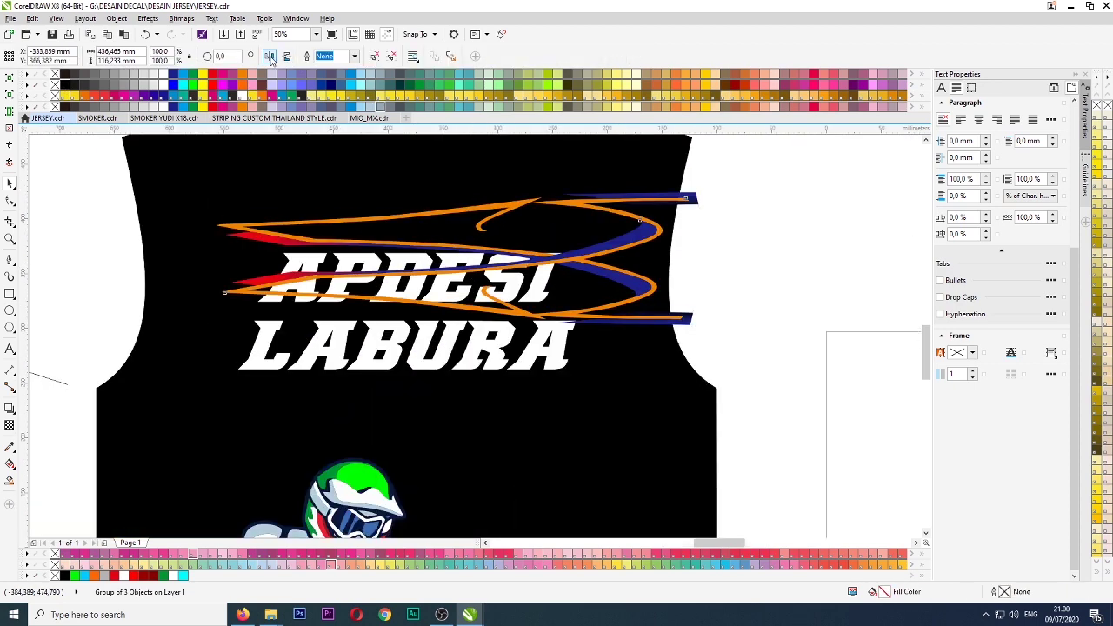
{"action": "left_click", "coordinate": [269, 55]}
{"action": "left_click_drag", "start_coordinate": [545, 276], "coordinate": [483, 343]}
{"action": "left_click", "coordinate": [609, 318], "text": "shift"}
{"action": "key", "text": "c"}
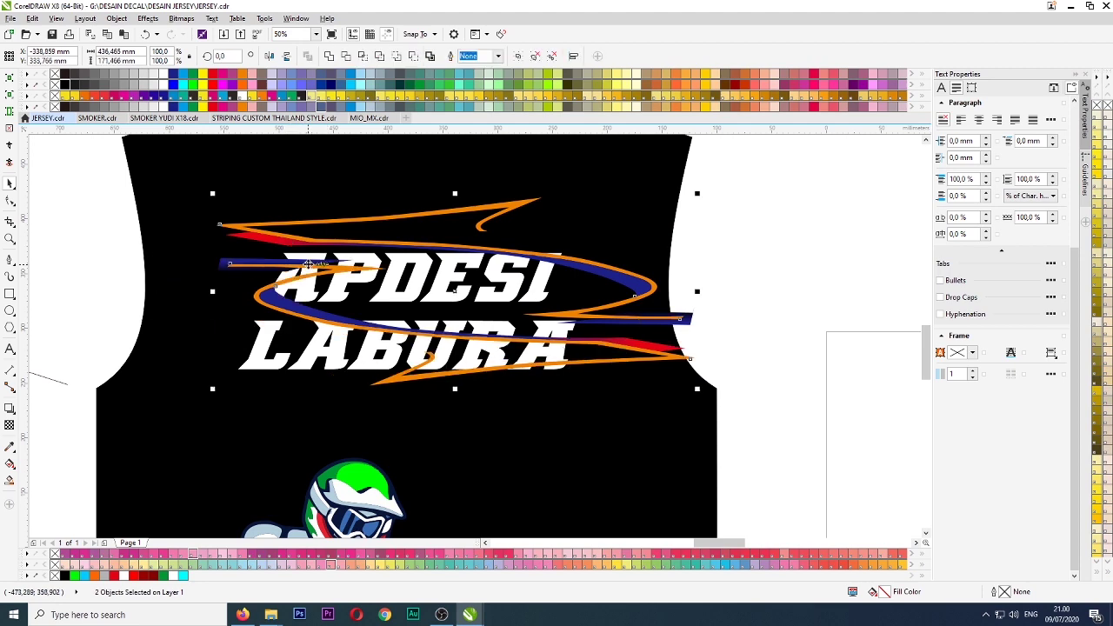
- Offset the mirrored stripe copy to the left and PowerClip both stripe groups inside the black jersey back
{"action": "left_click", "coordinate": [656, 349]}
{"action": "left_click_drag", "start_coordinate": [657, 349], "coordinate": [590, 362]}
{"action": "left_click", "coordinate": [294, 238], "text": "shift"}
{"action": "key", "text": "ctrl+1"}
{"action": "left_click", "coordinate": [634, 244]}
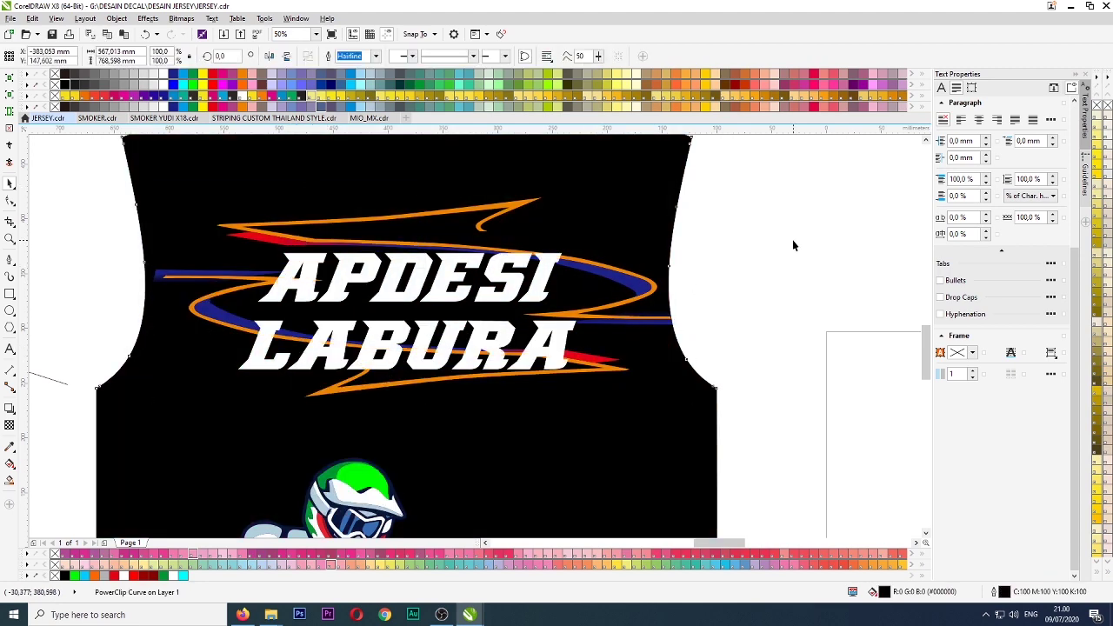
- Scale down the LABURA text and centre it under APDESI
{"action": "left_click", "coordinate": [399, 359]}
{"action": "scroll", "coordinate": [399, 358], "scroll_direction": "up", "scroll_amount": 1}
{"action": "scroll", "coordinate": [399, 331], "scroll_direction": "down", "scroll_amount": 1}
{"action": "scroll", "coordinate": [418, 337], "scroll_direction": "up", "scroll_amount": 1}
{"action": "left_click", "coordinate": [417, 338]}
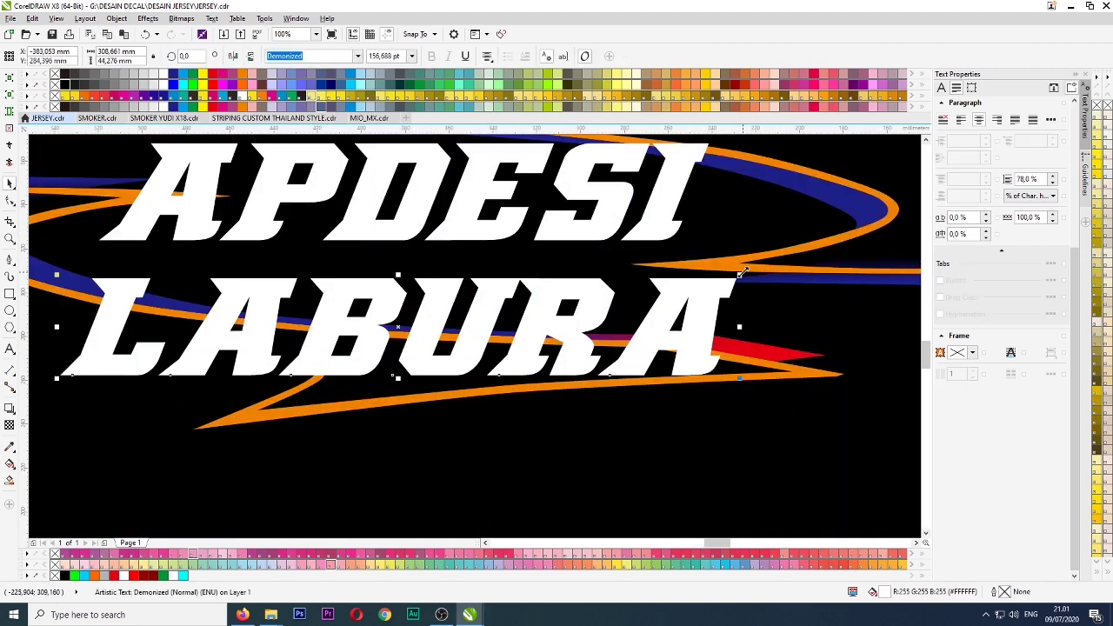
{"action": "left_click_drag", "start_coordinate": [740, 273], "coordinate": [624, 292]}
{"action": "left_click", "coordinate": [484, 236], "text": "shift"}
{"action": "key", "text": "c"}
{"action": "scroll", "coordinate": [476, 258], "scroll_direction": "down", "scroll_amount": 3}
{"action": "key", "text": "Escape"}
{"action": "scroll", "coordinate": [446, 270], "scroll_direction": "up", "scroll_amount": 2}
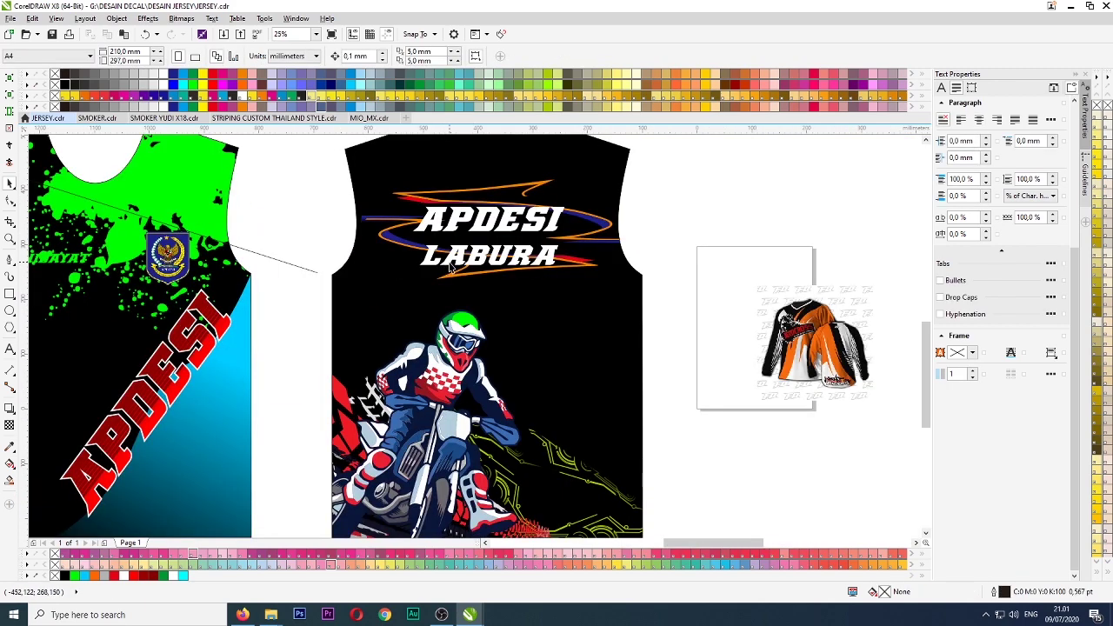
- Move the Jersey Full Print reference image and the red jersey bitmap close to the empty sleeve outline
{"action": "scroll", "coordinate": [450, 267], "scroll_direction": "down", "scroll_amount": 3}
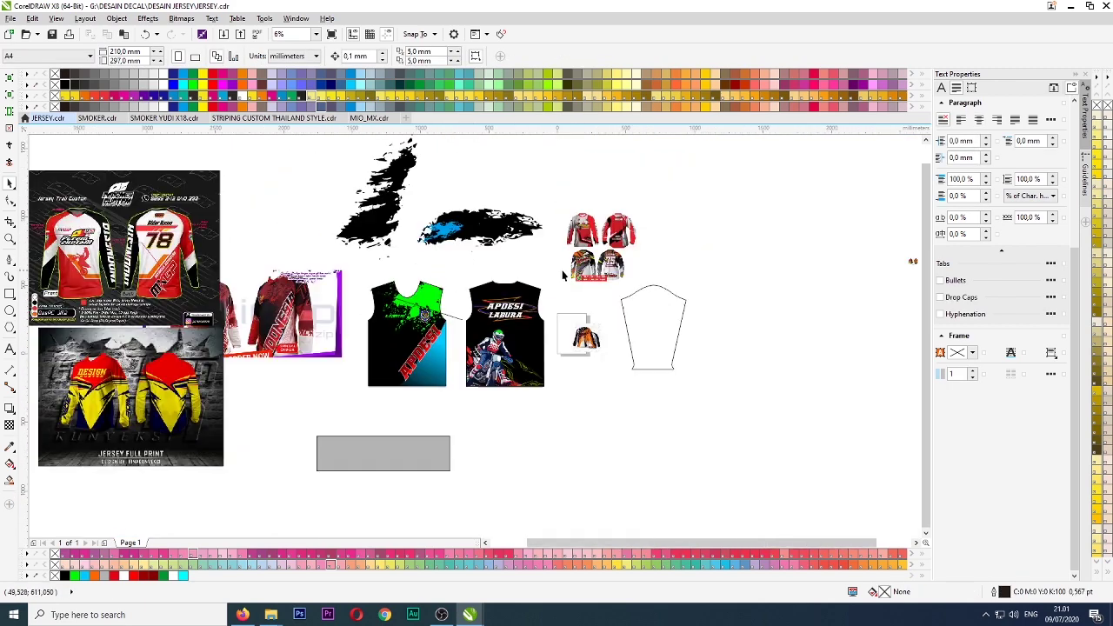
{"action": "scroll", "coordinate": [503, 350], "scroll_direction": "up", "scroll_amount": 2}
{"action": "scroll", "coordinate": [501, 351], "scroll_direction": "down", "scroll_amount": 2}
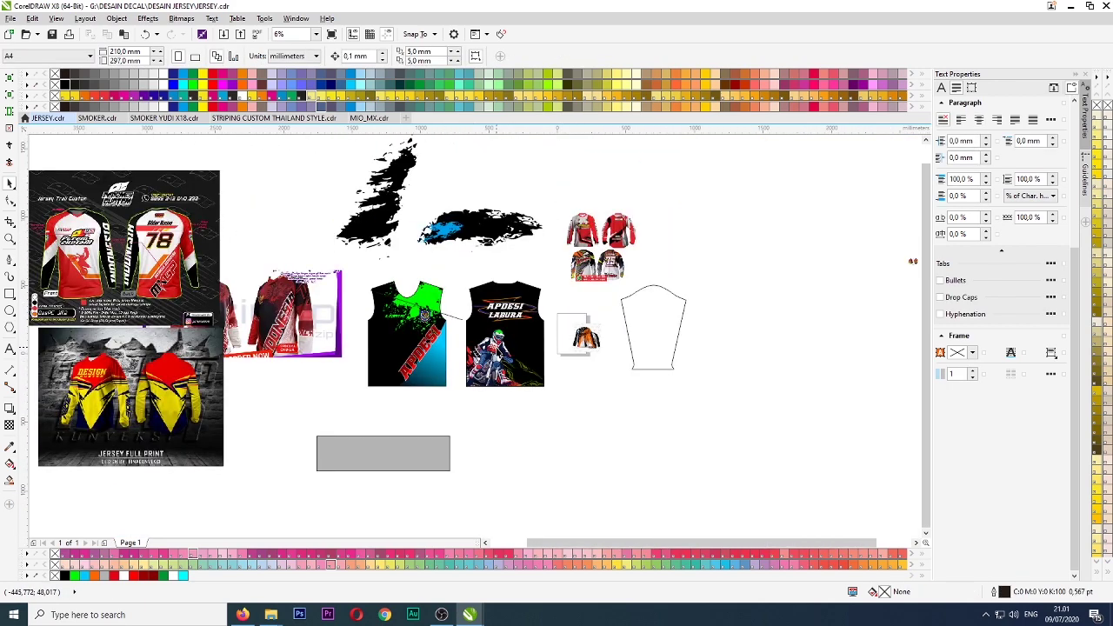
{"action": "left_click_drag", "start_coordinate": [143, 385], "coordinate": [791, 331]}
{"action": "scroll", "coordinate": [632, 259], "scroll_direction": "up", "scroll_amount": 3}
{"action": "scroll", "coordinate": [639, 258], "scroll_direction": "down", "scroll_amount": 2}
{"action": "left_click", "coordinate": [573, 202]}
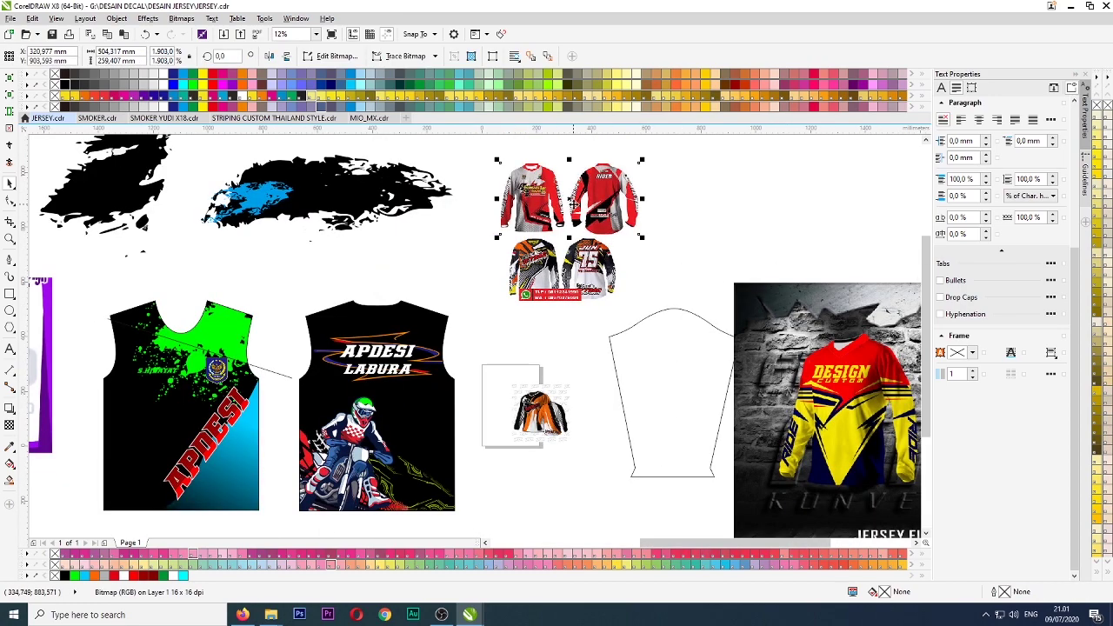
{"action": "left_click_drag", "start_coordinate": [573, 203], "coordinate": [566, 495]}
{"action": "scroll", "coordinate": [522, 535], "scroll_direction": "up", "scroll_amount": 1}
{"action": "scroll", "coordinate": [526, 456], "scroll_direction": "down", "scroll_amount": 2}
- Switch to the browser and examine the jersey trail image results and previews for design references
{"action": "key", "text": "alt+Tab"}
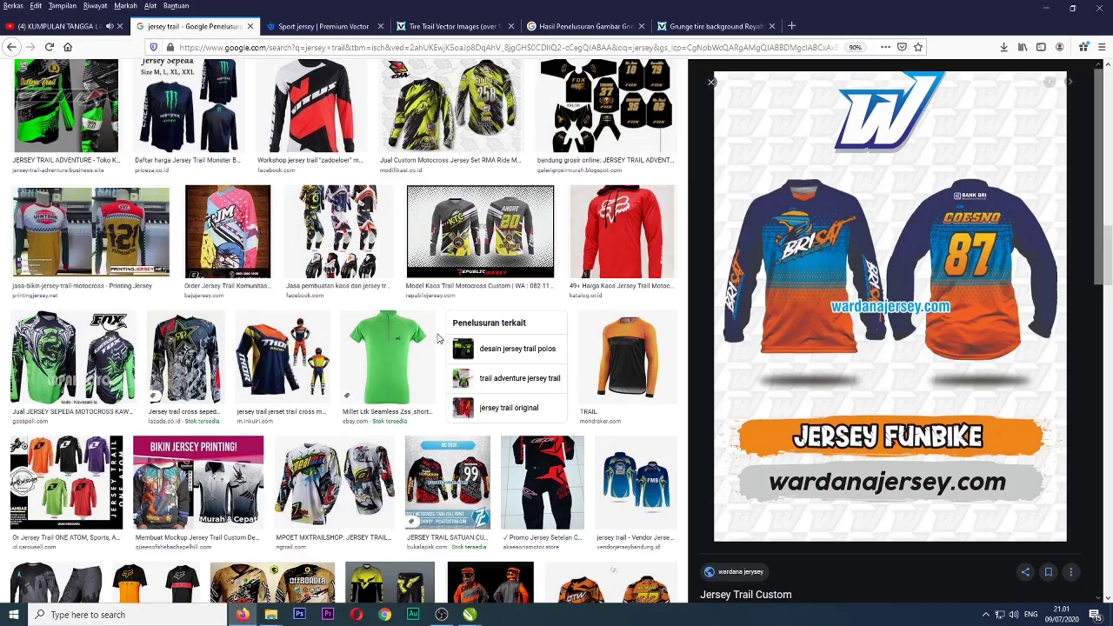
{"action": "scroll", "coordinate": [469, 287], "scroll_direction": "up", "scroll_amount": 1}
{"action": "left_click", "coordinate": [487, 291]}
{"action": "scroll", "coordinate": [487, 292], "scroll_direction": "up", "scroll_amount": 14}
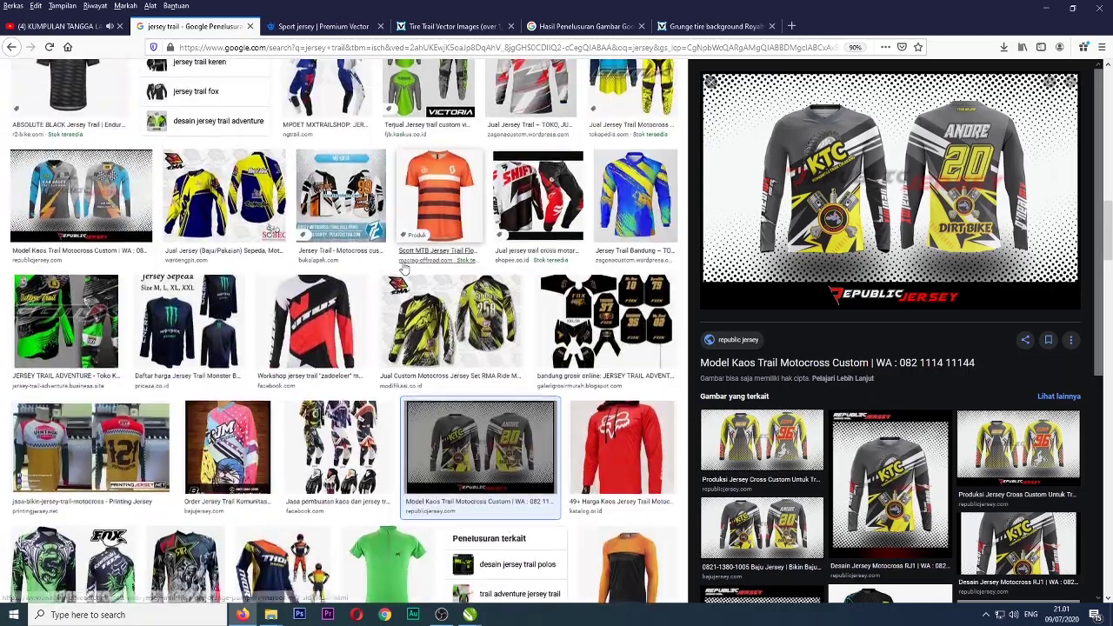
{"action": "left_click", "coordinate": [376, 379]}
{"action": "left_click", "coordinate": [268, 380]}
{"action": "scroll", "coordinate": [487, 273], "scroll_direction": "up", "scroll_amount": 6}
{"action": "scroll", "coordinate": [487, 272], "scroll_direction": "up", "scroll_amount": 5}
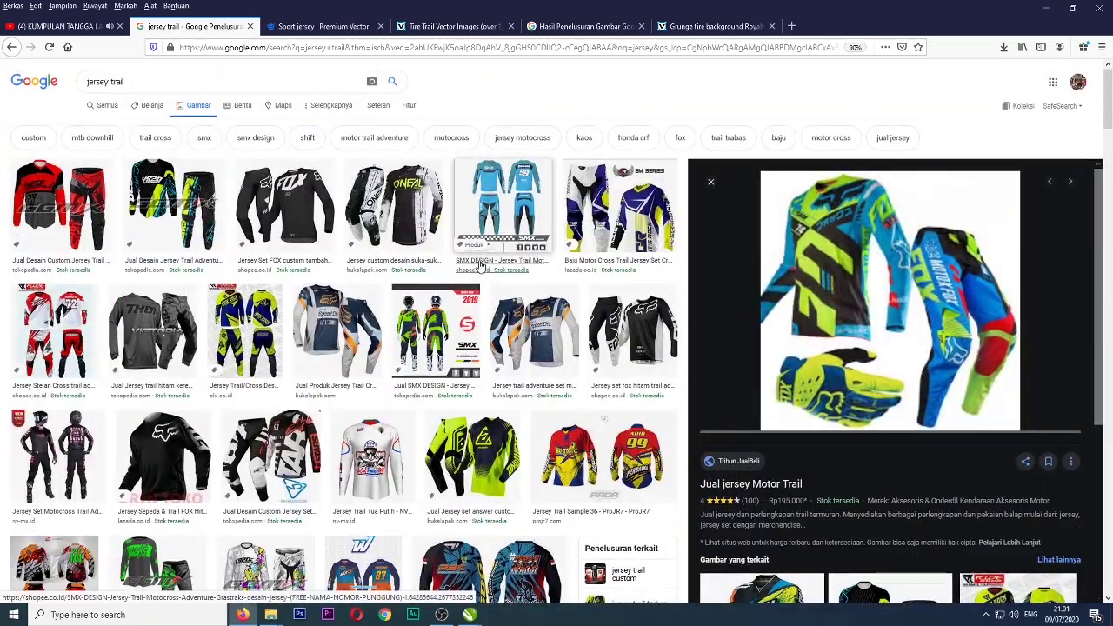
- Preview the black, blue and yellow-green YS2D jersey image and save it to Downloads
{"action": "scroll", "coordinate": [174, 174], "scroll_direction": "down", "scroll_amount": 2}
{"action": "left_click", "coordinate": [174, 109]}
{"action": "right_click", "coordinate": [815, 225]}
{"action": "left_click", "coordinate": [861, 370]}
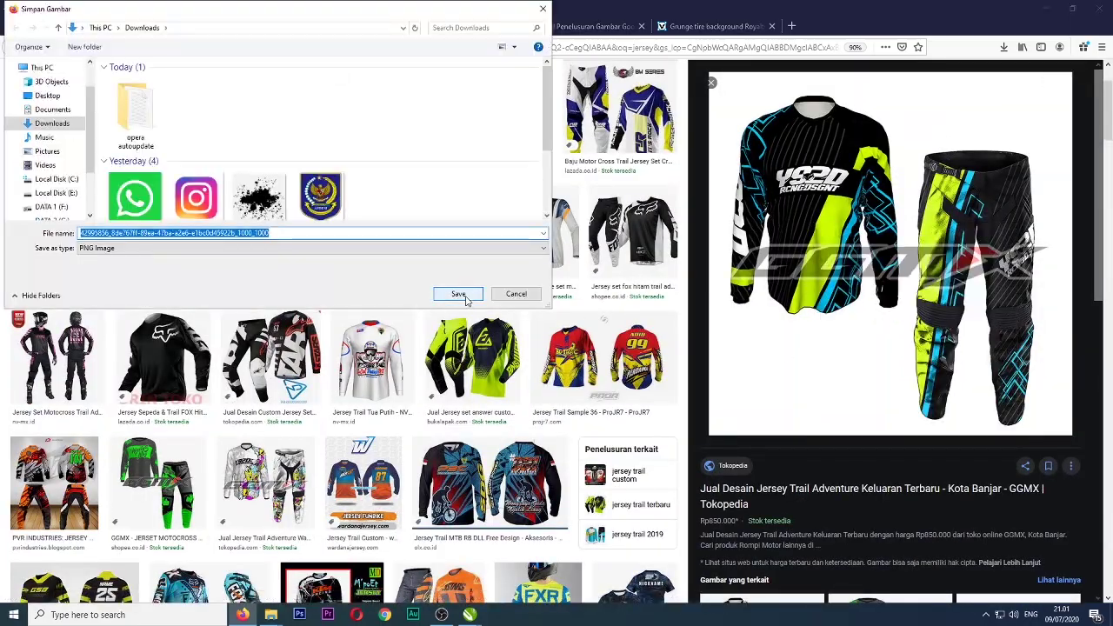
{"action": "left_click", "coordinate": [462, 293]}
- Preview the red and white RIDEROCK 72 jersey image and save it
{"action": "left_click", "coordinate": [54, 233]}
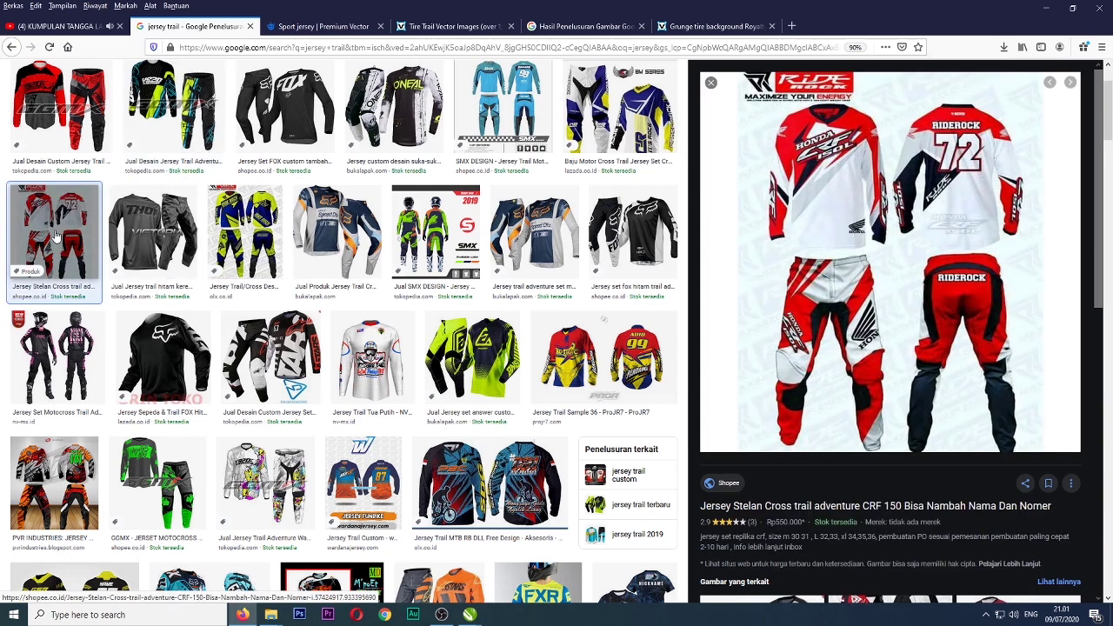
{"action": "right_click", "coordinate": [894, 131]}
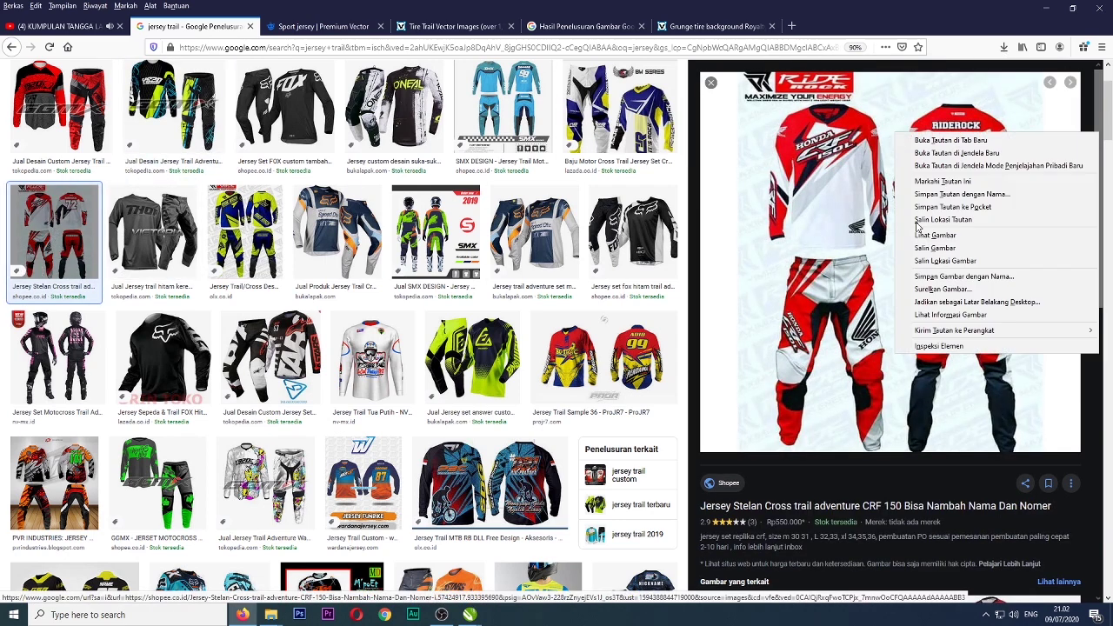
{"action": "left_click", "coordinate": [935, 277]}
{"action": "left_click", "coordinate": [459, 293]}
- Copy the saved RIDEROCK image from the Downloads folder and paste it into JERSEY.cdr in CorelDRAW
{"action": "left_click", "coordinate": [1005, 47]}
{"action": "left_click", "coordinate": [1001, 88]}
{"action": "right_click", "coordinate": [145, 109]}
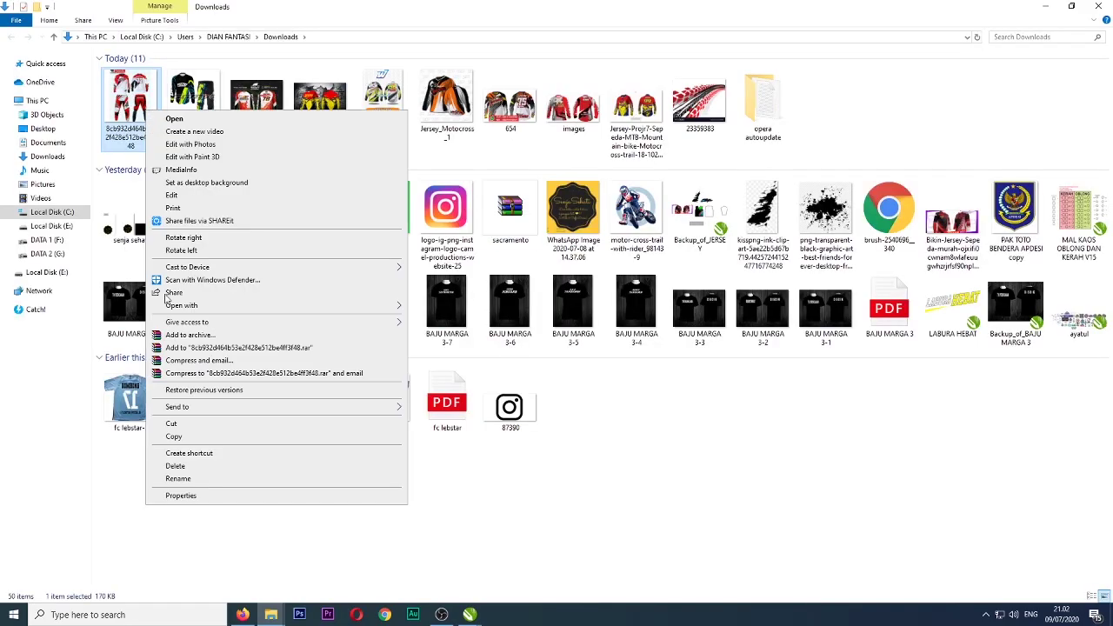
{"action": "left_click", "coordinate": [209, 439]}
{"action": "left_click", "coordinate": [469, 614]}
{"action": "left_click", "coordinate": [217, 559]}
{"action": "scroll", "coordinate": [590, 283], "scroll_direction": "down", "scroll_amount": 1}
{"action": "right_click", "coordinate": [598, 258]}
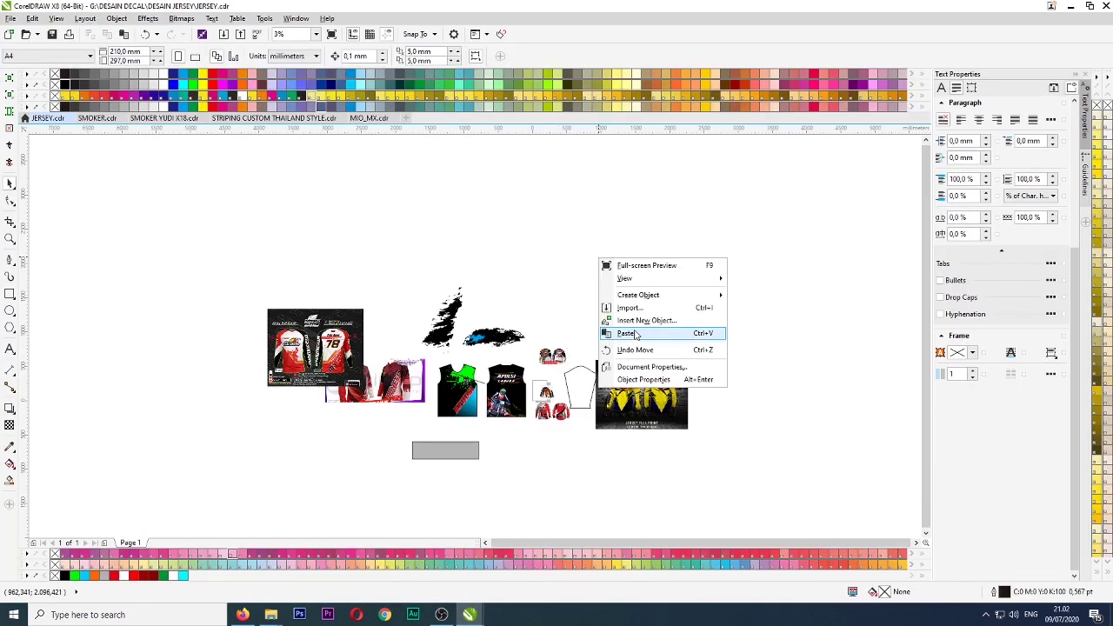
{"action": "left_click", "coordinate": [630, 332]}
- Draw a closed Pen tool curve about 262 by 151 mm over the shoulder area of the RIDEROCK jersey's back
{"action": "scroll", "coordinate": [626, 296], "scroll_direction": "up", "scroll_amount": 8}
{"action": "left_click", "coordinate": [10, 259]}
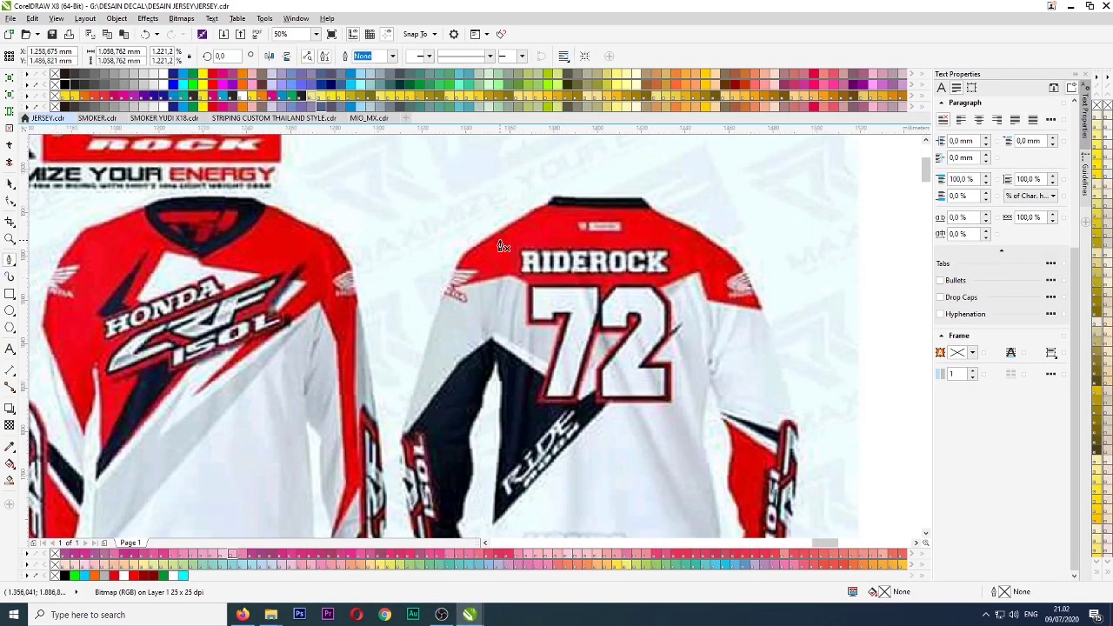
{"action": "scroll", "coordinate": [502, 236], "scroll_direction": "up", "scroll_amount": 2}
{"action": "left_click", "coordinate": [378, 284]}
{"action": "double_click", "coordinate": [455, 276]}
{"action": "key", "text": "Delete"}
{"action": "scroll", "coordinate": [352, 243], "scroll_direction": "down", "scroll_amount": 1}
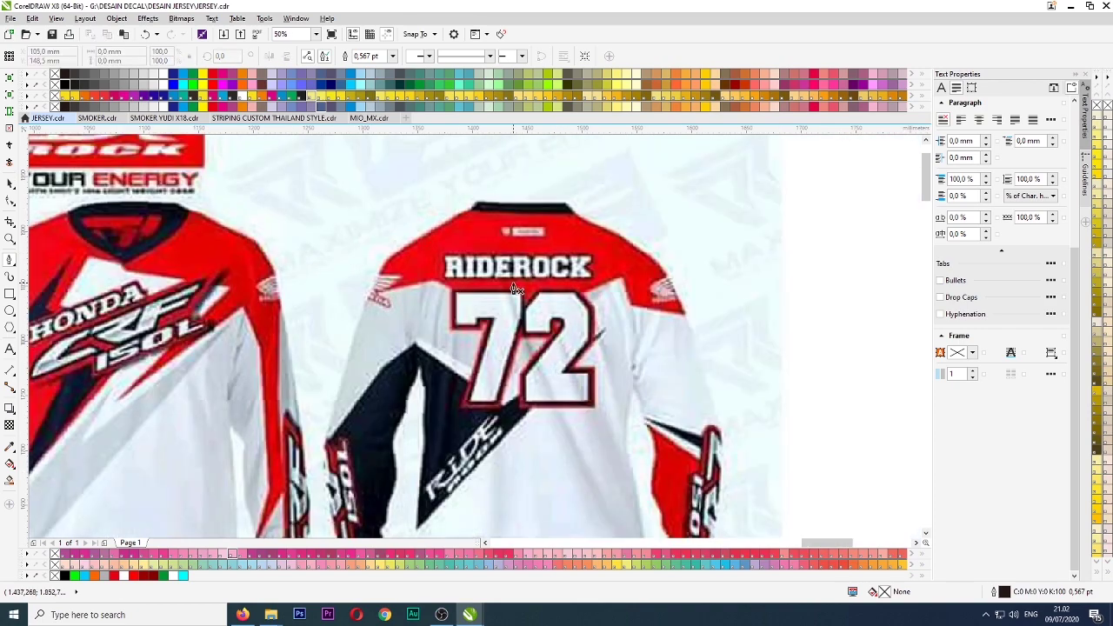
{"action": "scroll", "coordinate": [515, 269], "scroll_direction": "up", "scroll_amount": 1}
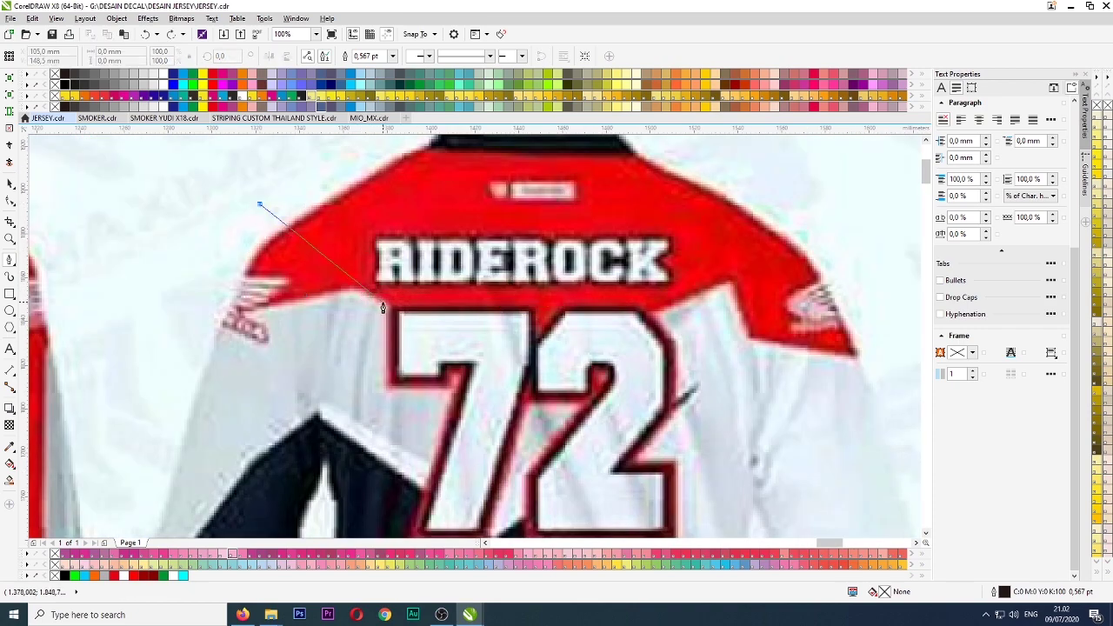
{"action": "left_click", "coordinate": [415, 325]}
{"action": "left_click", "coordinate": [830, 200]}
{"action": "scroll", "coordinate": [592, 244], "scroll_direction": "down", "scroll_amount": 1}
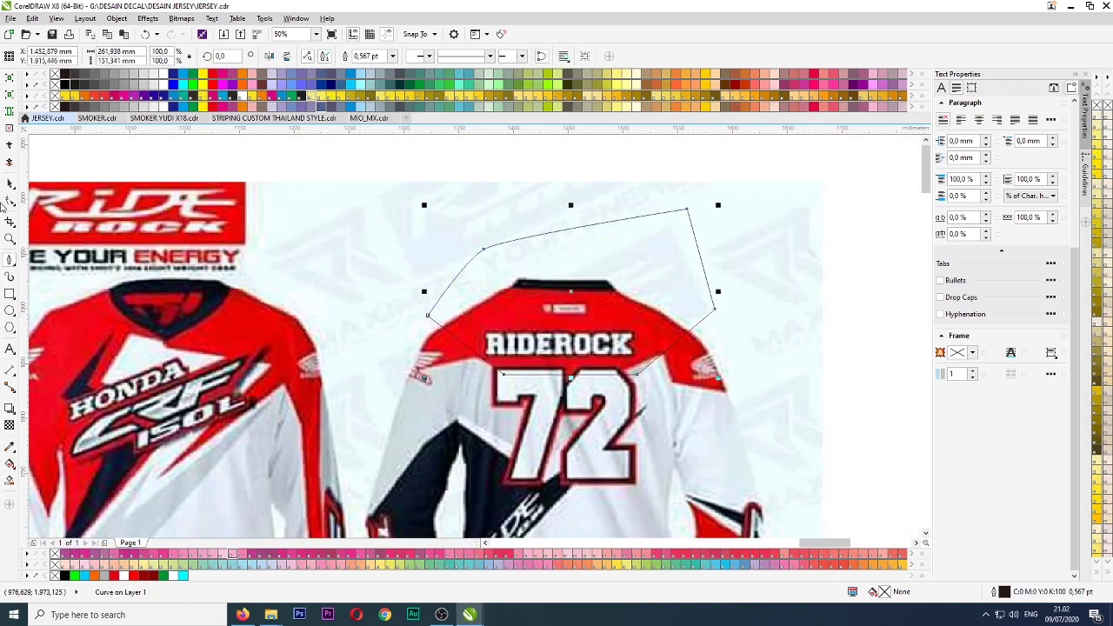
- Move the closed curve over the shoulders of the APDESI LABURA jersey back and enlarge it to about 775 by 448 mm
{"action": "left_click", "coordinate": [9, 184]}
{"action": "scroll", "coordinate": [369, 224], "scroll_direction": "down", "scroll_amount": 3}
{"action": "left_click_drag", "start_coordinate": [639, 233], "coordinate": [350, 424]}
{"action": "scroll", "coordinate": [372, 452], "scroll_direction": "up", "scroll_amount": 2}
{"action": "left_click_drag", "start_coordinate": [360, 378], "coordinate": [498, 458]}
{"action": "left_click_drag", "start_coordinate": [329, 274], "coordinate": [438, 244]}
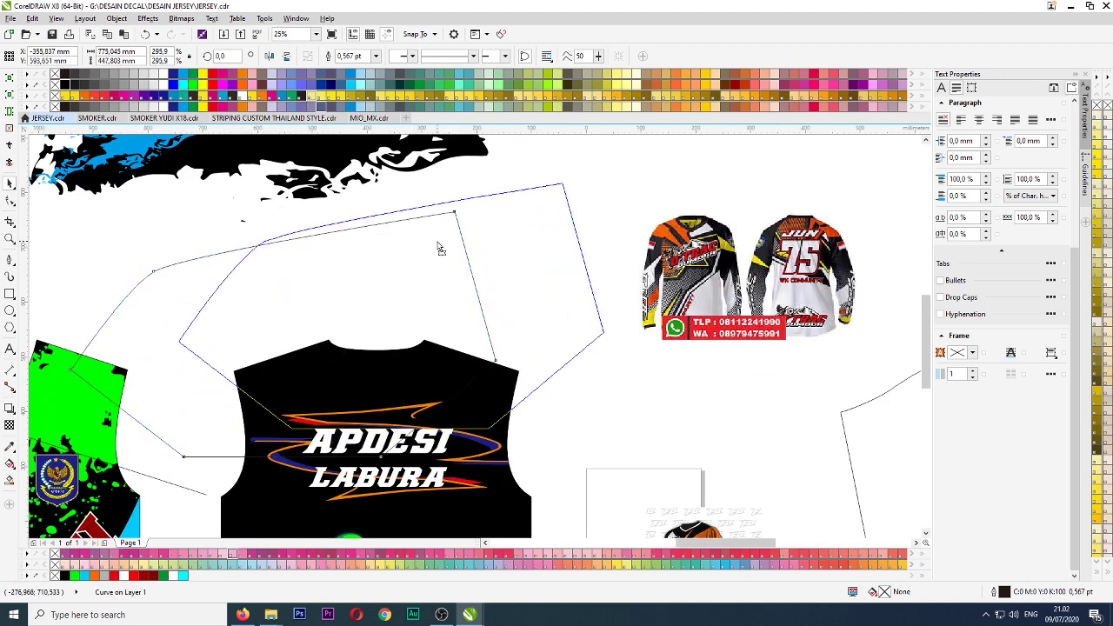
- Transfer the enlarged curve into the jersey back's PowerClip contents and position it over the shoulder area
{"action": "key", "text": "ctrl+x"}
{"action": "right_click", "coordinate": [268, 499]}
{"action": "left_click", "coordinate": [315, 179]}
{"action": "key", "text": "ctrl+v"}
{"action": "mouse_move", "coordinate": [518, 314]}
{"action": "left_mouse_down"}
{"action": "mouse_move", "coordinate": [505, 308]}
{"action": "mouse_move", "coordinate": [515, 304]}
{"action": "left_mouse_up"}
- Fill the shoulder curve with green (#00FF00) without an outline and finish editing the PowerClip contents
{"action": "left_click", "coordinate": [192, 84]}
{"action": "key", "text": "F12"}
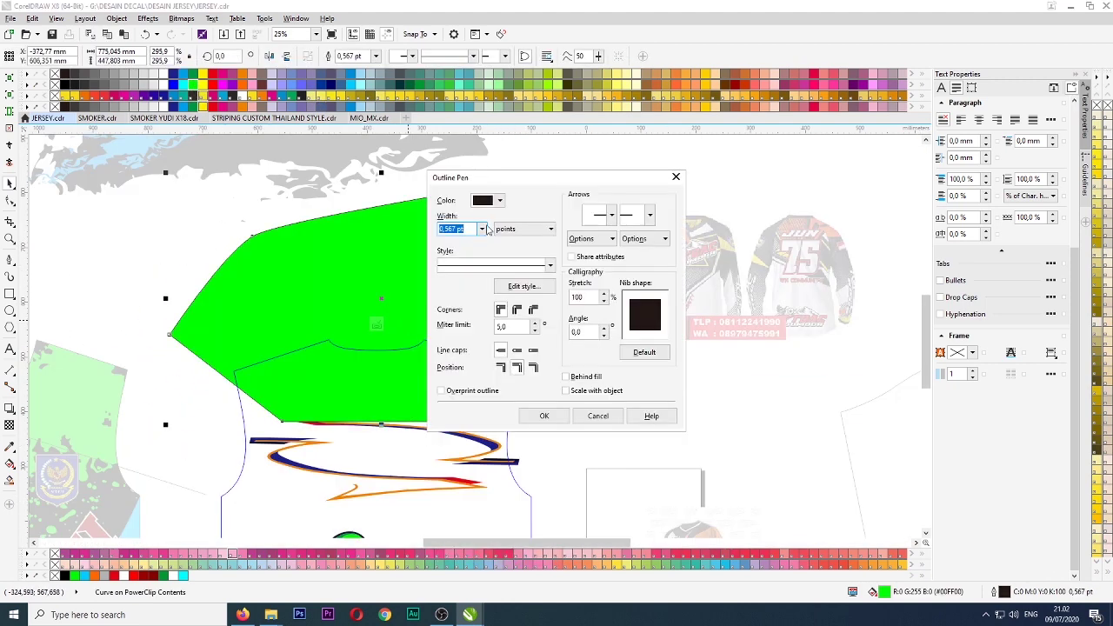
{"action": "left_click", "coordinate": [486, 229]}
{"action": "left_click", "coordinate": [461, 240]}
{"action": "left_click", "coordinate": [545, 415]}
{"action": "left_click", "coordinate": [589, 381], "text": "ctrl"}
{"action": "scroll", "coordinate": [449, 266], "scroll_direction": "down", "scroll_amount": 1}
{"action": "left_click", "coordinate": [449, 266]}
{"action": "scroll", "coordinate": [420, 346], "scroll_direction": "up", "scroll_amount": 1}
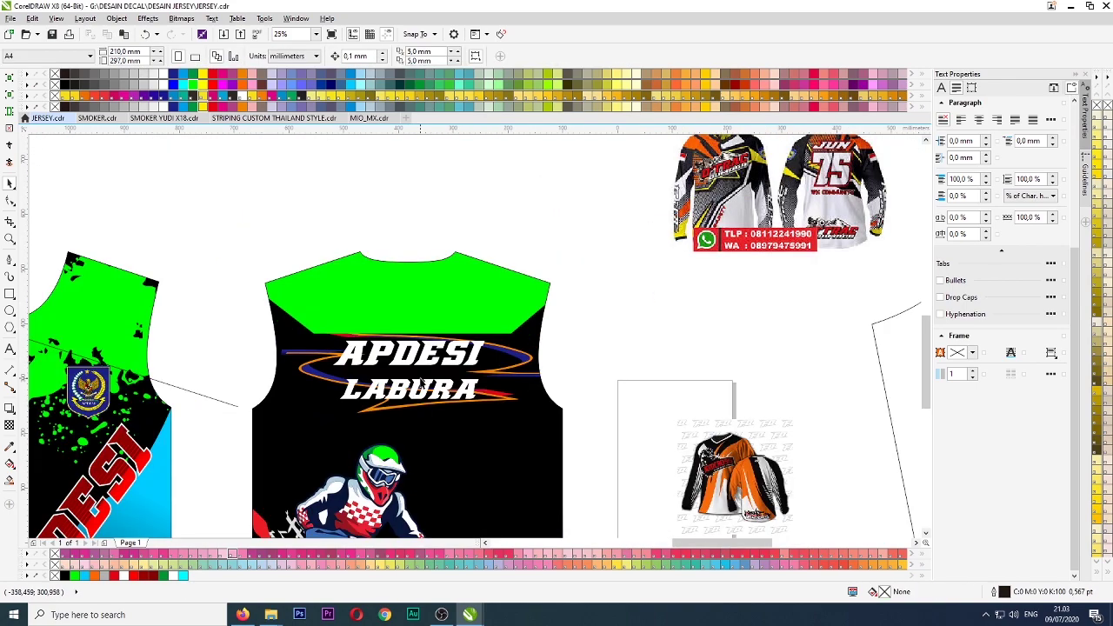
{"action": "scroll", "coordinate": [439, 251], "scroll_direction": "down", "scroll_amount": 1}
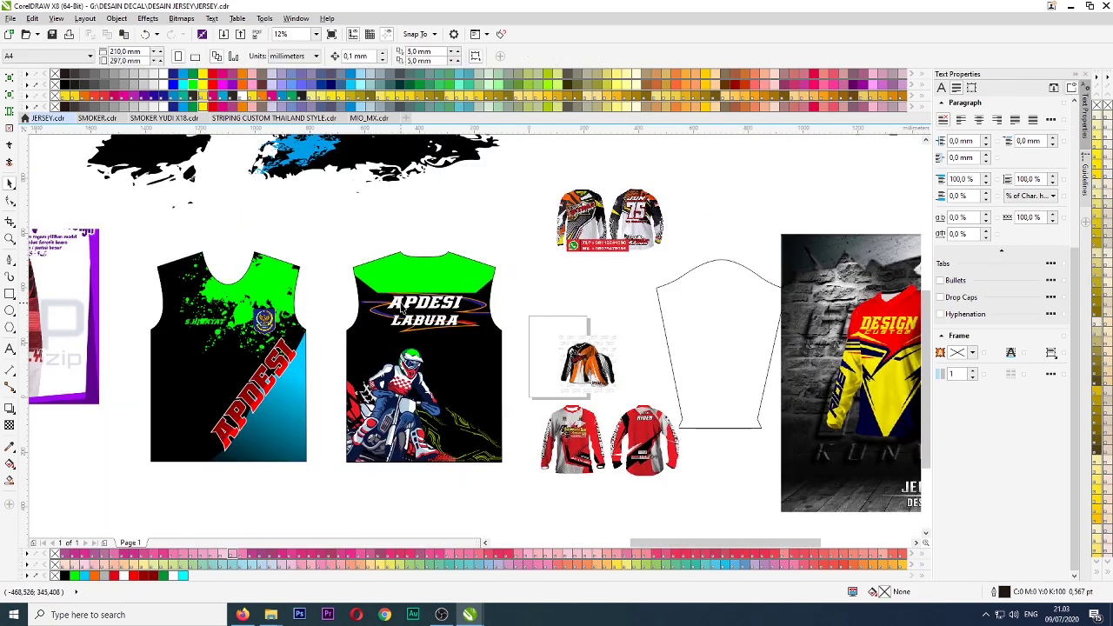
- Open the PowerClip contents of the APDESI LABURA jersey back for editing
{"action": "right_click", "coordinate": [414, 277]}
{"action": "left_click", "coordinate": [435, 281]}
{"action": "key", "text": "F5"}
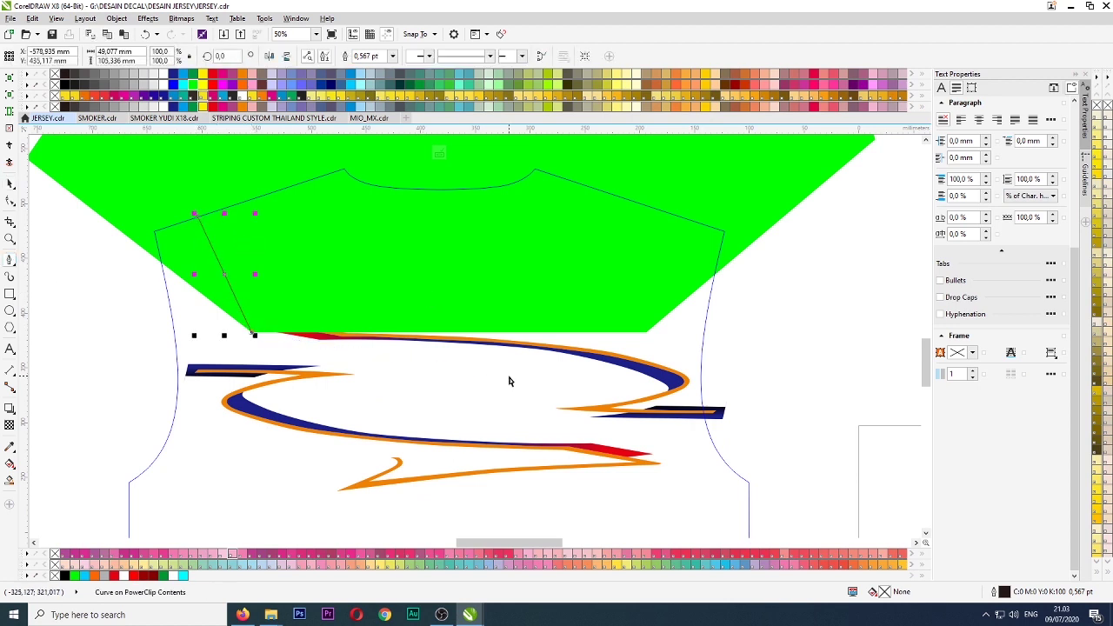
{"action": "key", "text": "ctrl+z"}
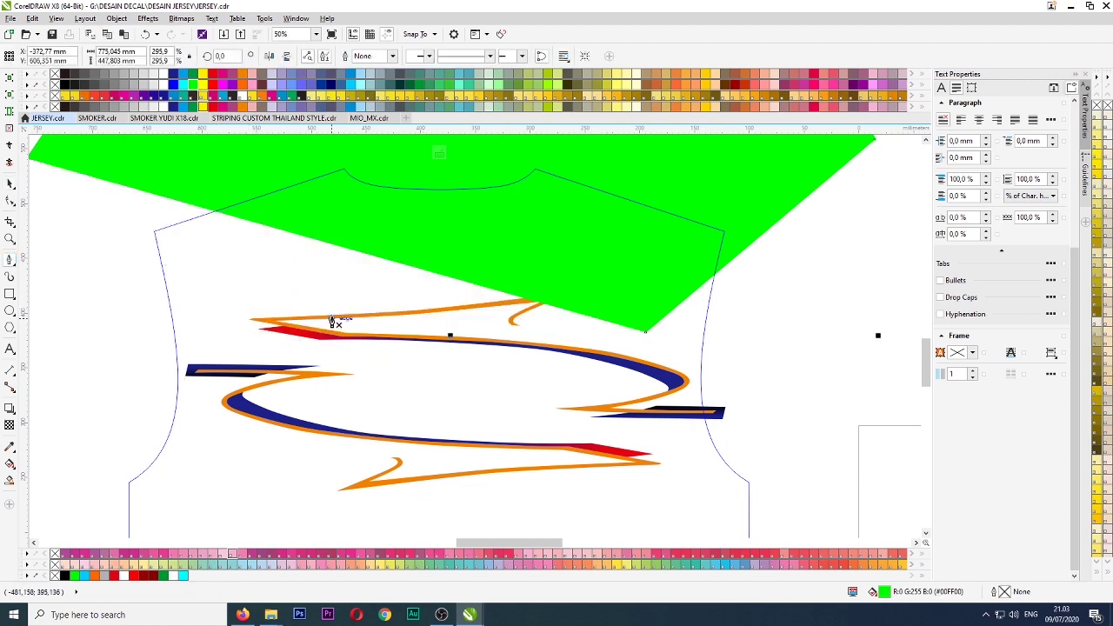
{"action": "key", "text": "ctrl+shift+z"}
{"action": "left_click", "coordinate": [253, 353]}
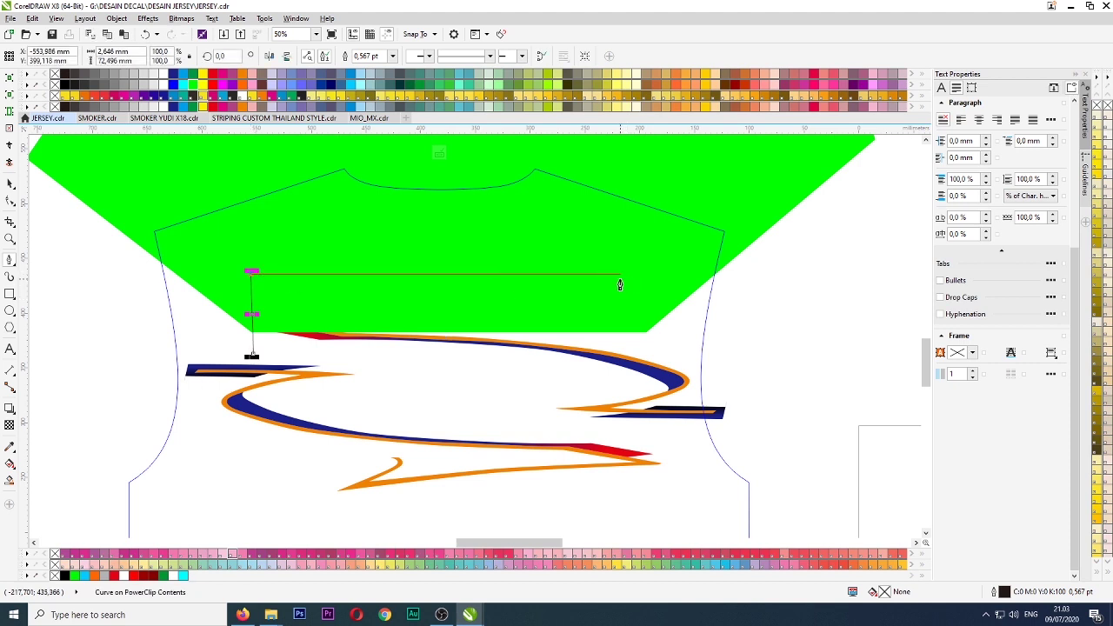
{"action": "key", "text": "Delete"}
- Draw a rectangle about 360 by 116 mm across the green shoulder shape, spanning its straight lower edge
{"action": "key", "text": "F6"}
{"action": "left_click_drag", "start_coordinate": [246, 353], "coordinate": [649, 226]}
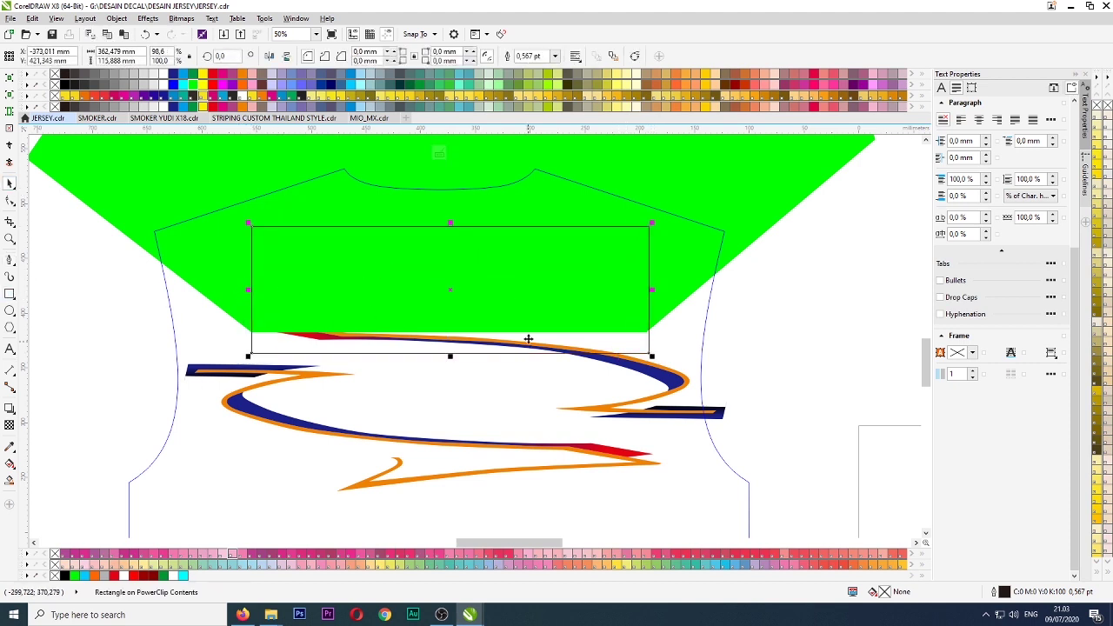
{"action": "scroll", "coordinate": [651, 299], "scroll_direction": "up", "scroll_amount": 2}
{"action": "left_click_drag", "start_coordinate": [648, 291], "coordinate": [639, 261]}
{"action": "scroll", "coordinate": [494, 317], "scroll_direction": "down", "scroll_amount": 2}
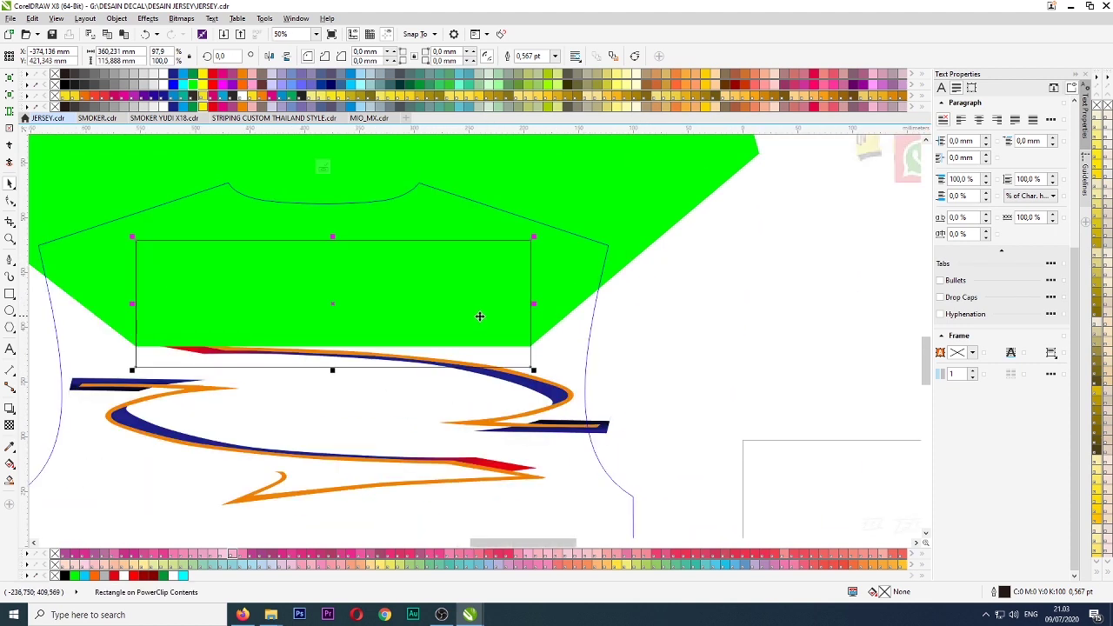
- Convert the rectangle to curves with a V-shaped dip in its top edge and cut it out of the green shape
{"action": "key", "text": "ctrl+q"}
{"action": "key", "text": "F10"}
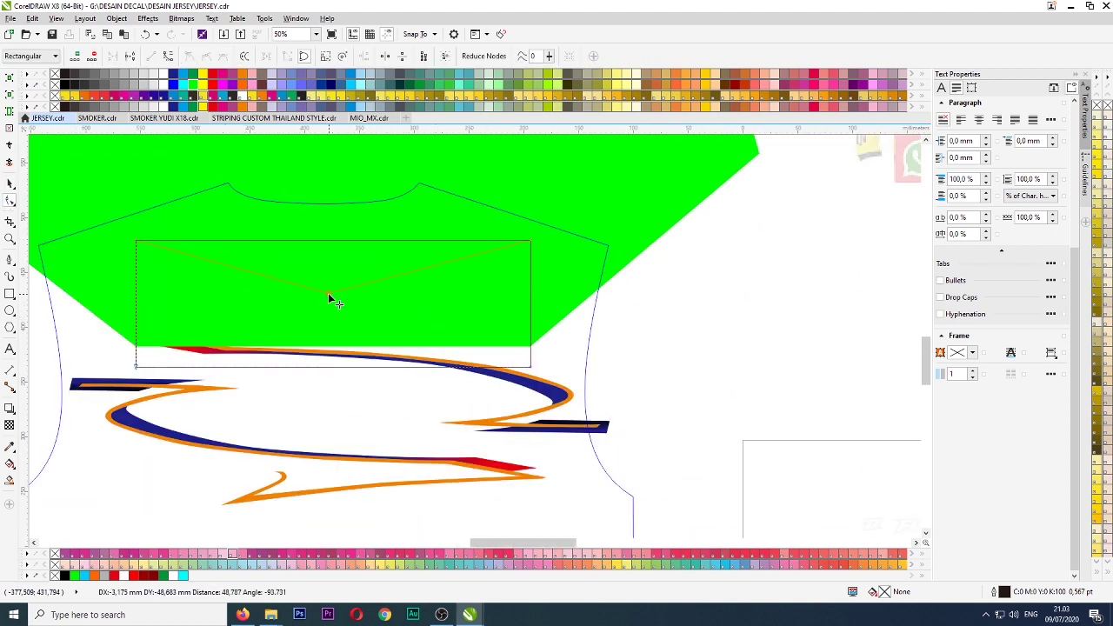
{"action": "key", "text": "space"}
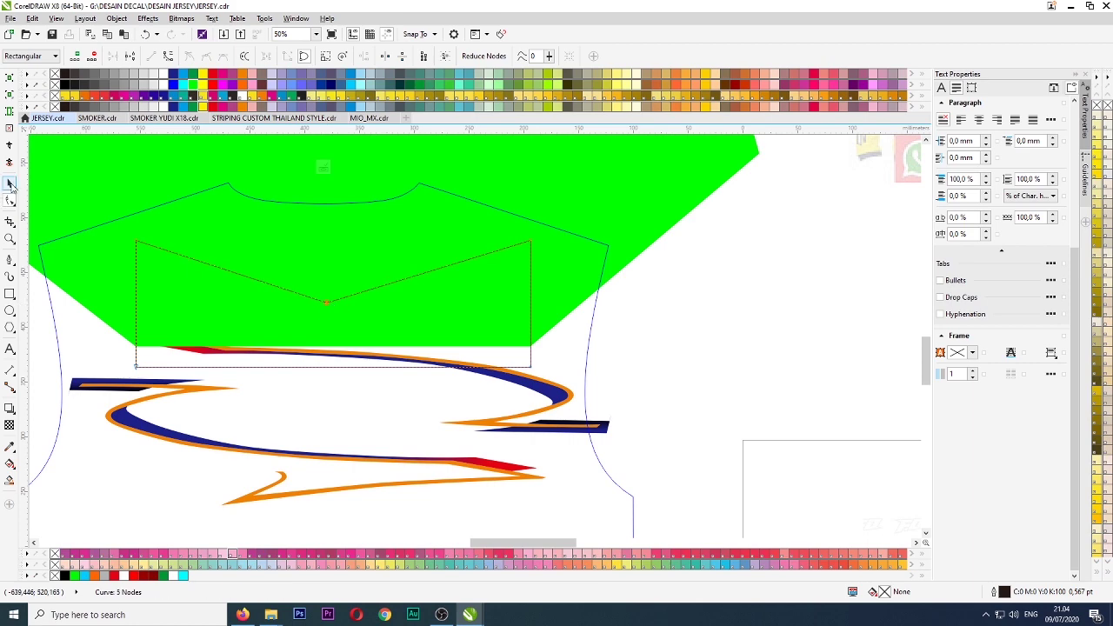
{"action": "left_click", "coordinate": [347, 58]}
{"action": "key", "text": "Delete"}
- Set the trimmed green shape's outline width to None and finish editing the PowerClip contents
{"action": "left_click", "coordinate": [361, 249]}
{"action": "key", "text": "F12"}
{"action": "left_click", "coordinate": [482, 228]}
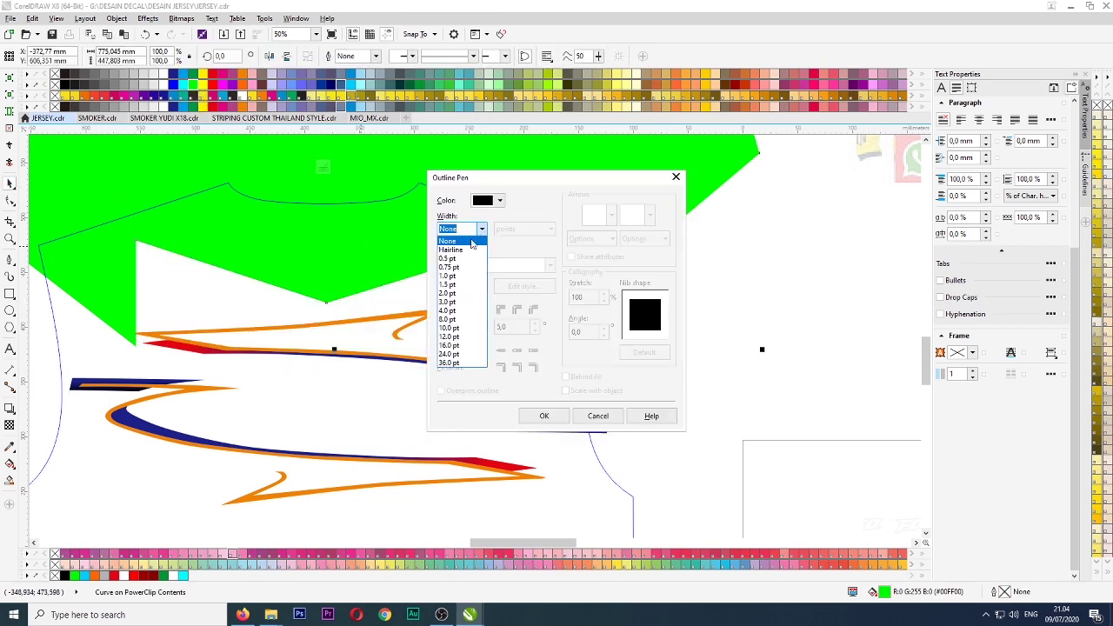
{"action": "left_click", "coordinate": [472, 242]}
{"action": "left_click", "coordinate": [543, 415]}
{"action": "key", "text": "Escape"}
{"action": "scroll", "coordinate": [364, 264], "scroll_direction": "down", "scroll_amount": 4}
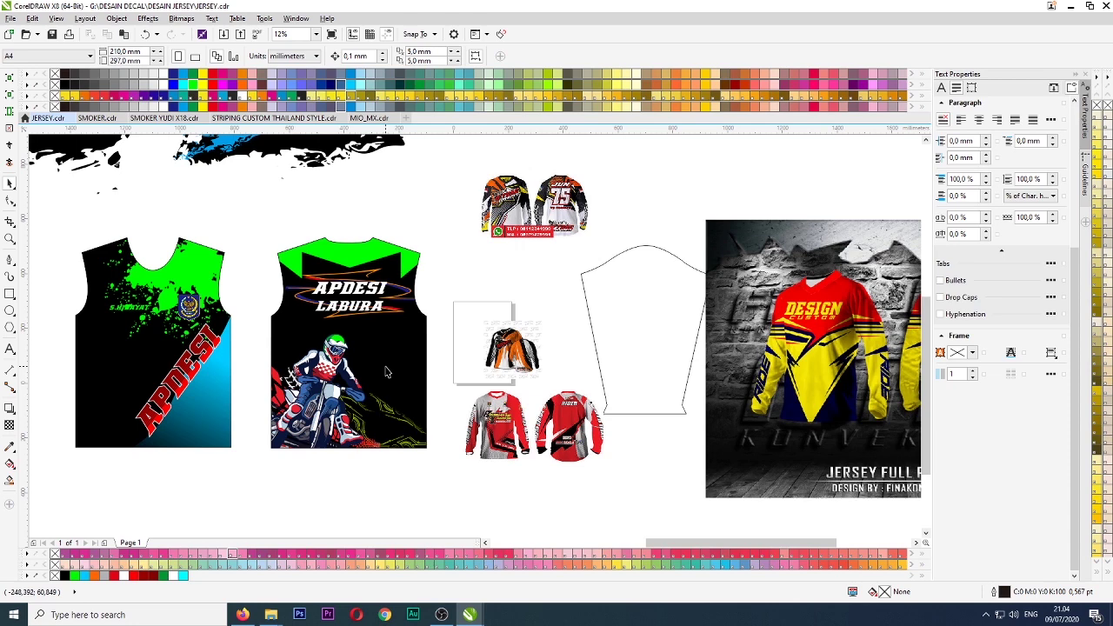
- Move the DESIGN, orange and red jersey reference images away from the jersey patterns
{"action": "scroll", "coordinate": [581, 298], "scroll_direction": "down", "scroll_amount": 2}
{"action": "scroll", "coordinate": [684, 360], "scroll_direction": "up", "scroll_amount": 2}
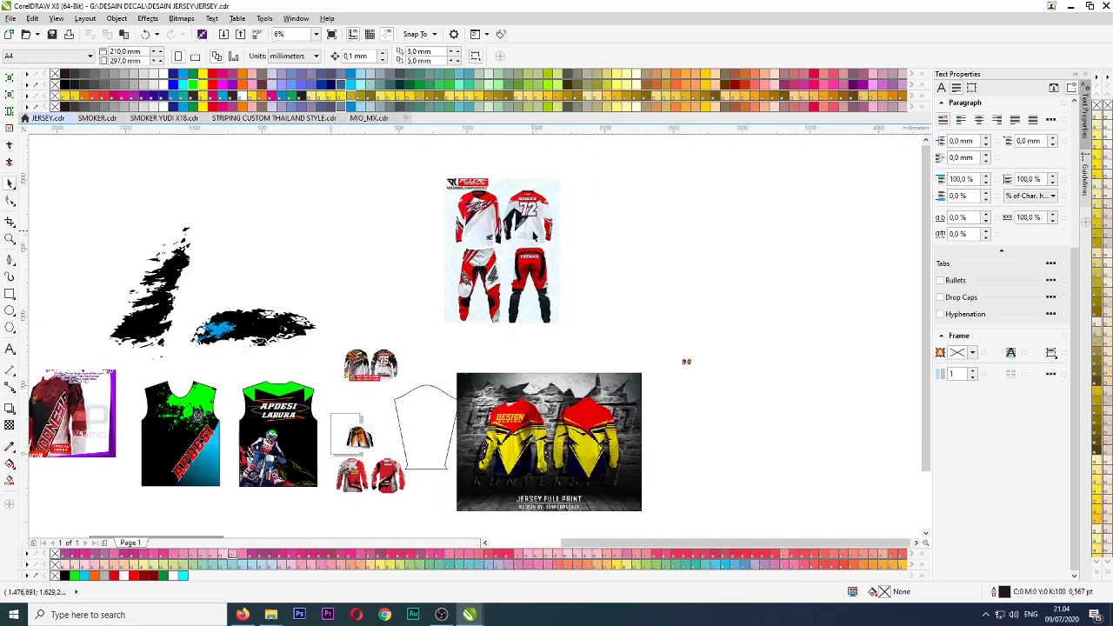
{"action": "scroll", "coordinate": [611, 291], "scroll_direction": "down", "scroll_amount": 2}
{"action": "key", "text": "ctrl+z"}
{"action": "key", "text": "ctrl+z"}
{"action": "key", "text": "ctrl+z"}
{"action": "key", "text": "ctrl+z"}
{"action": "key", "text": "ctrl+z"}
{"action": "key", "text": "ctrl+z"}
{"action": "key", "text": "ctrl+z"}
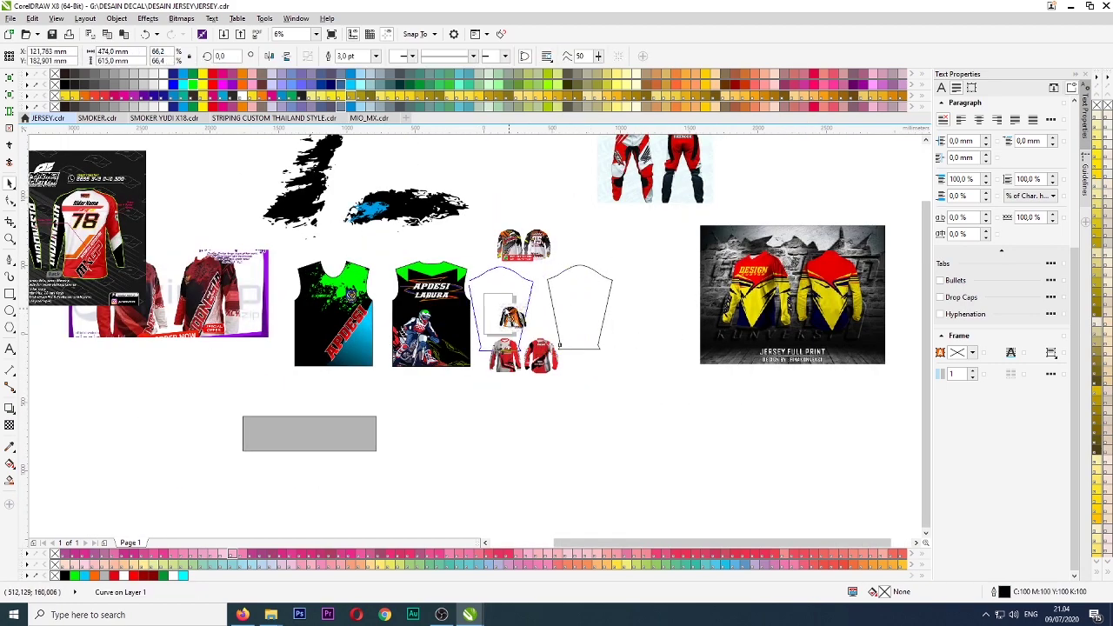
{"action": "key", "text": "ctrl+z"}
- Move the blank sleeve pattern closer to the jersey back and the purple-framed INDONESIA reference image lower beside the jersey front
{"action": "scroll", "coordinate": [546, 272], "scroll_direction": "up", "scroll_amount": 1}
{"action": "left_click", "coordinate": [494, 223]}
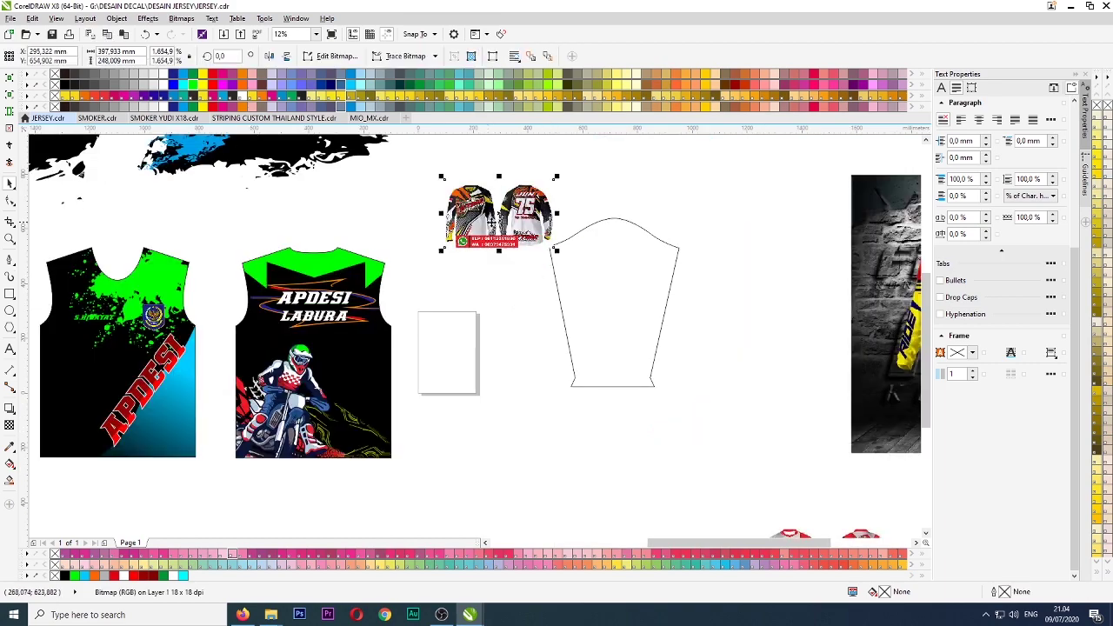
{"action": "scroll", "coordinate": [443, 227], "scroll_direction": "up", "scroll_amount": 1}
{"action": "scroll", "coordinate": [442, 226], "scroll_direction": "down", "scroll_amount": 1}
{"action": "scroll", "coordinate": [477, 335], "scroll_direction": "up", "scroll_amount": 1}
{"action": "scroll", "coordinate": [477, 334], "scroll_direction": "down", "scroll_amount": 2}
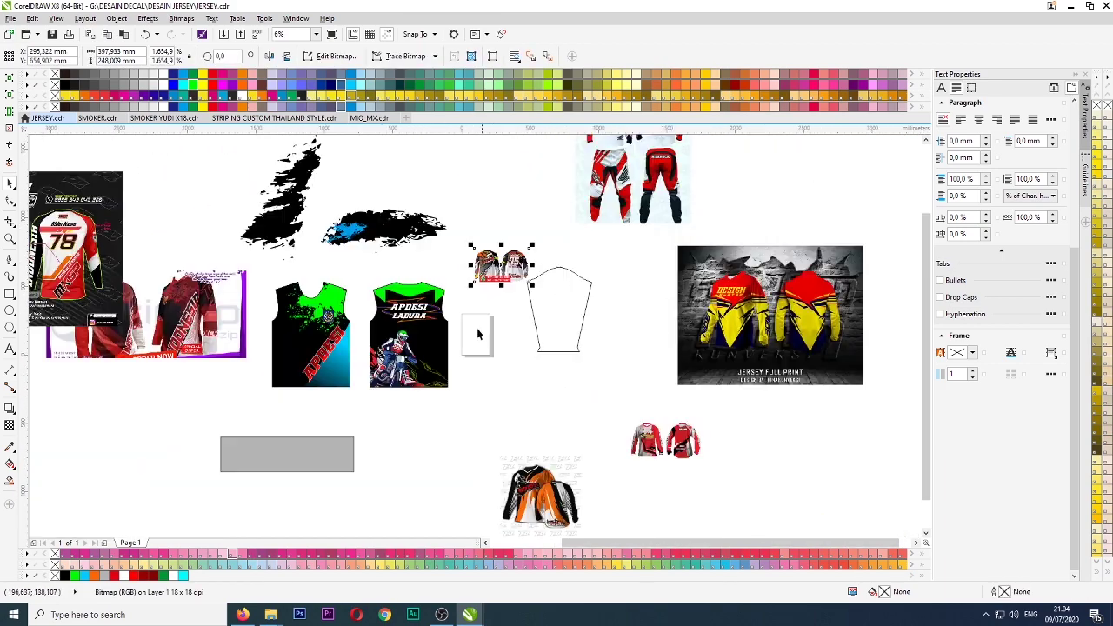
{"action": "left_click", "coordinate": [549, 318]}
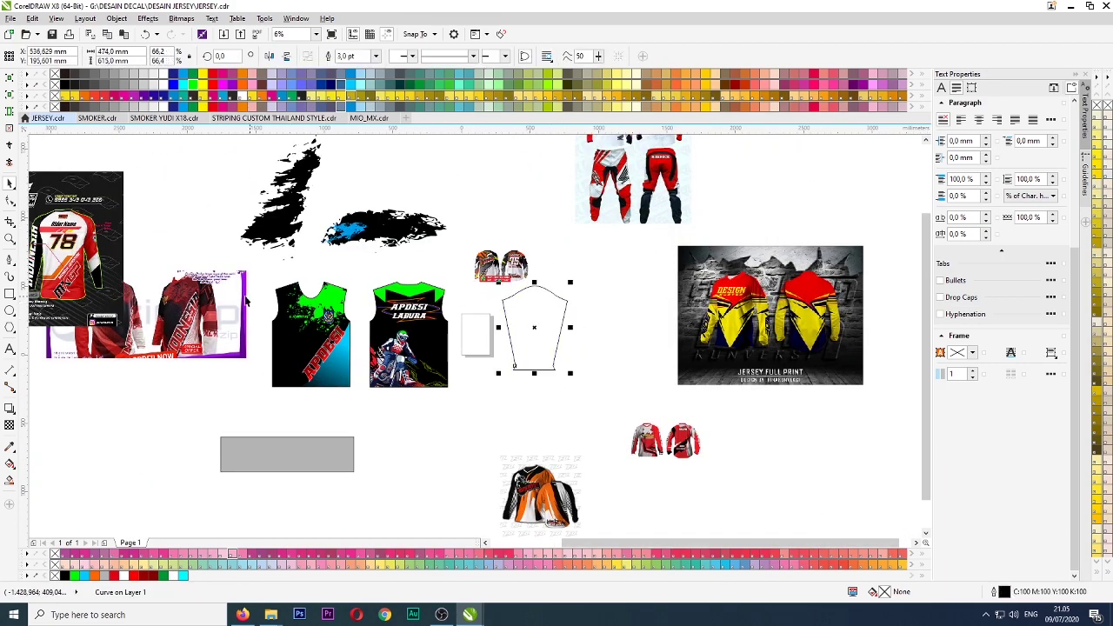
{"action": "left_click", "coordinate": [391, 423]}
{"action": "scroll", "coordinate": [412, 313], "scroll_direction": "up", "scroll_amount": 3}
{"action": "scroll", "coordinate": [411, 311], "scroll_direction": "down", "scroll_amount": 1}
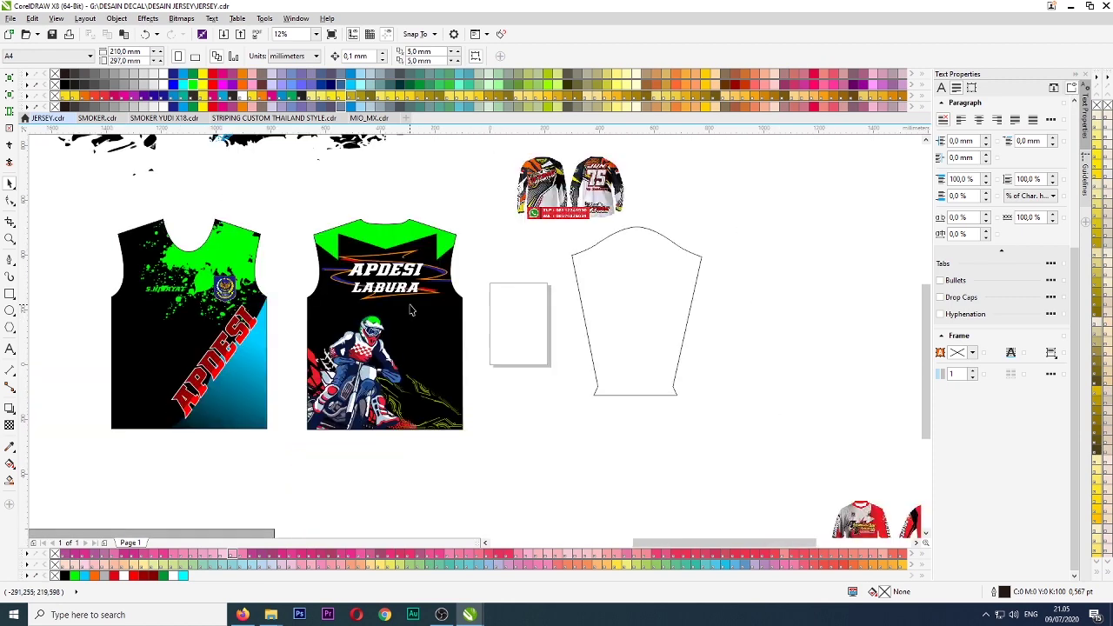
{"action": "scroll", "coordinate": [411, 310], "scroll_direction": "down", "scroll_amount": 1}
{"action": "scroll", "coordinate": [424, 304], "scroll_direction": "up", "scroll_amount": 1}
{"action": "scroll", "coordinate": [347, 292], "scroll_direction": "down", "scroll_amount": 1}
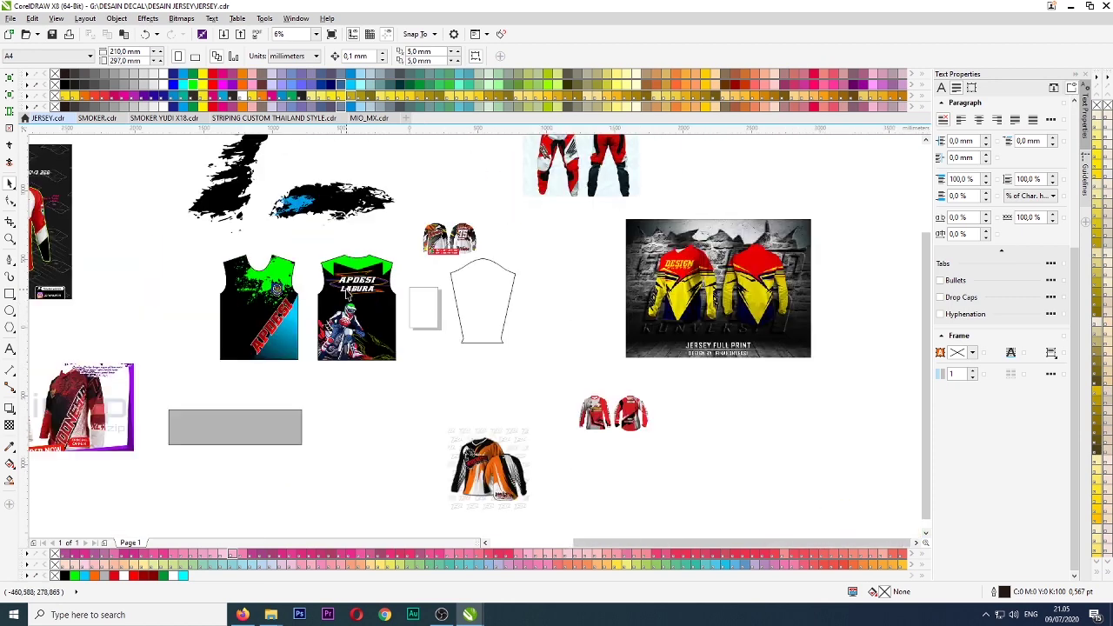
- Apply a different black fill to the shape behind the motocross rider in the jersey back's PowerClip and finish editing
{"action": "scroll", "coordinate": [371, 296], "scroll_direction": "up", "scroll_amount": 1}
{"action": "right_click", "coordinate": [370, 313]}
{"action": "left_click", "coordinate": [408, 279]}
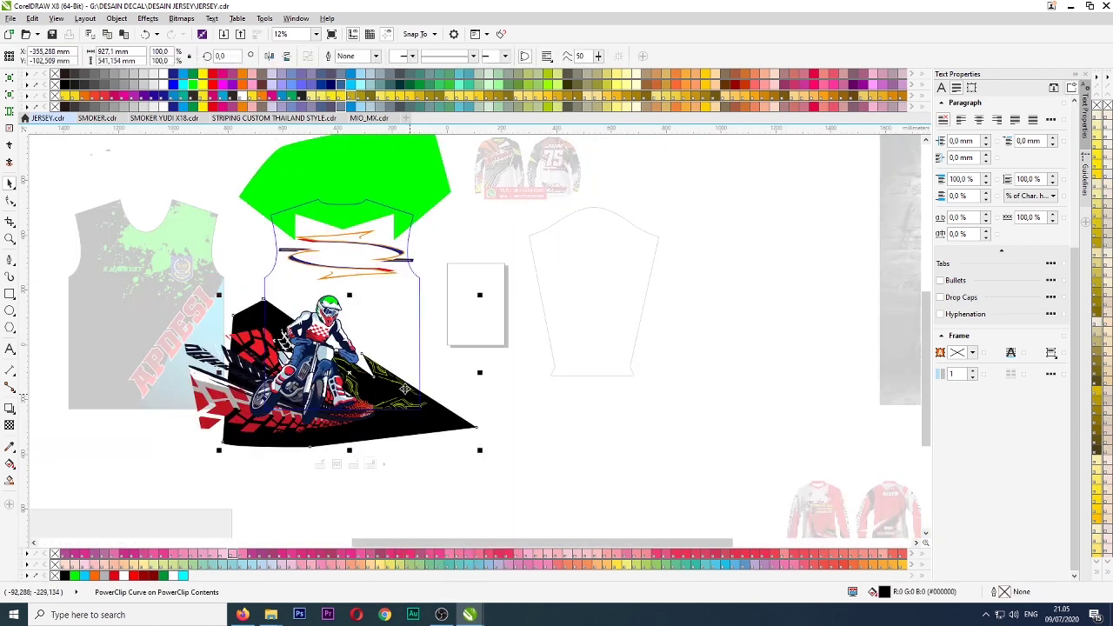
{"action": "left_click", "coordinate": [240, 83]}
{"action": "key", "text": "ctrl+z"}
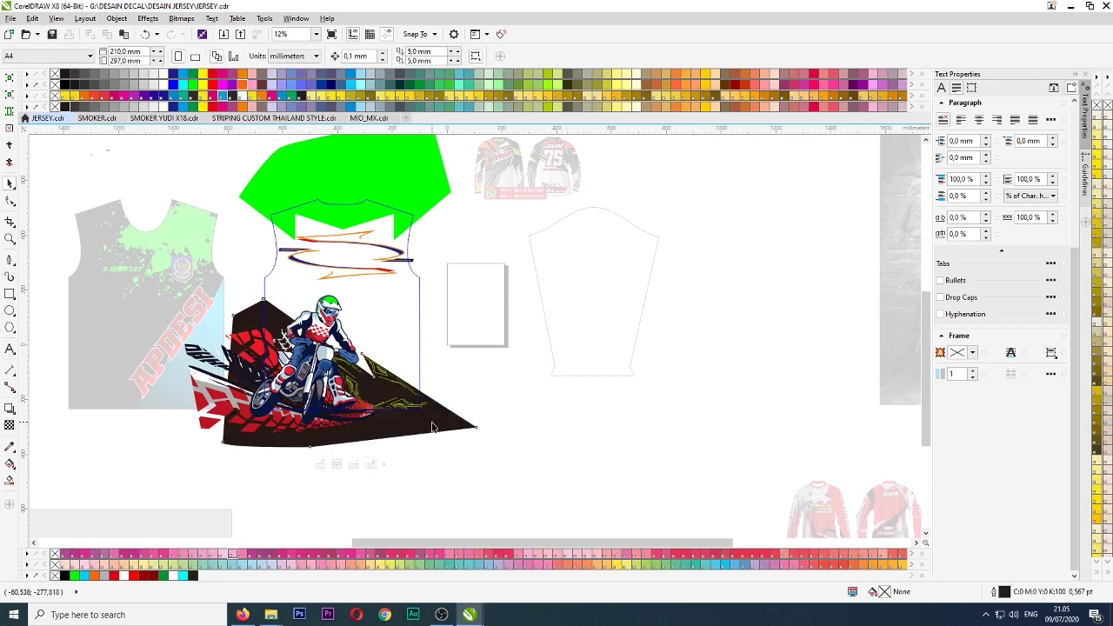
{"action": "left_click", "coordinate": [369, 466]}
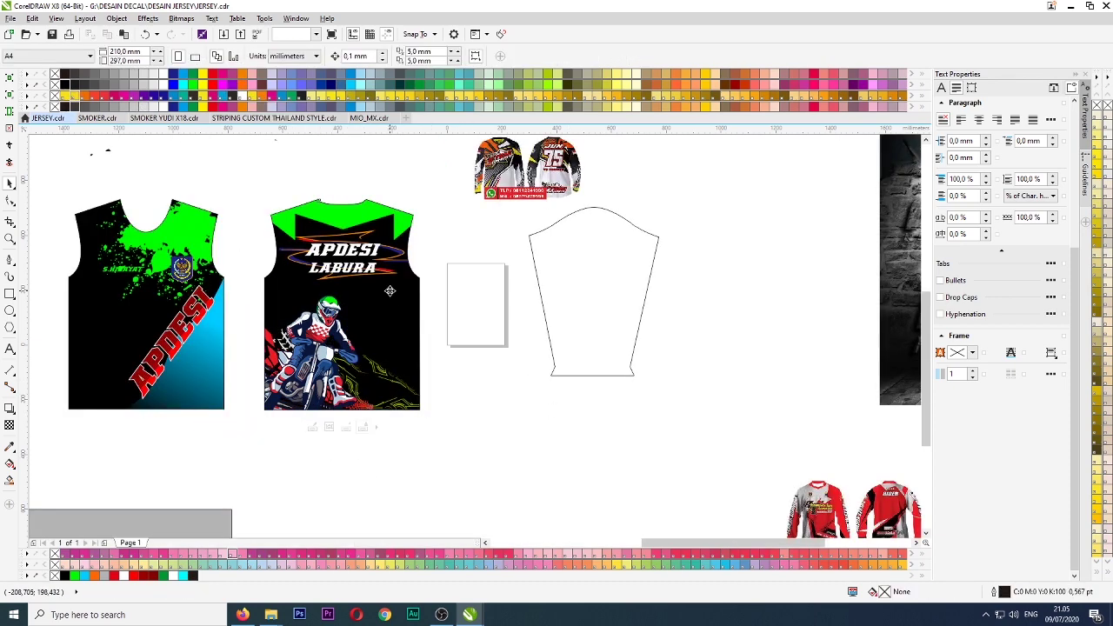
- Fill the jersey back's background with orange
{"action": "left_click", "coordinate": [184, 106]}
{"action": "left_click", "coordinate": [477, 377]}
{"action": "scroll", "coordinate": [400, 307], "scroll_direction": "up", "scroll_amount": 1}
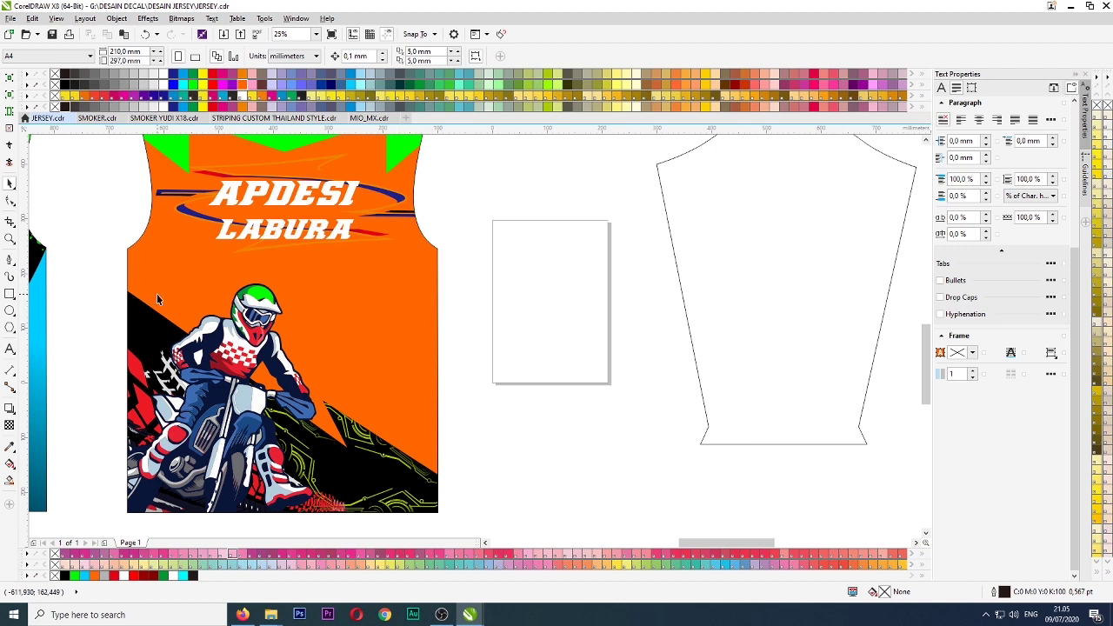
- Draw a rectangle over the motocross rider, rotated to about 346.2° and spanning about 734 by 480 mm
{"action": "key", "text": "F5"}
{"action": "left_click", "coordinate": [9, 294]}
{"action": "left_click_drag", "start_coordinate": [109, 258], "coordinate": [484, 443]}
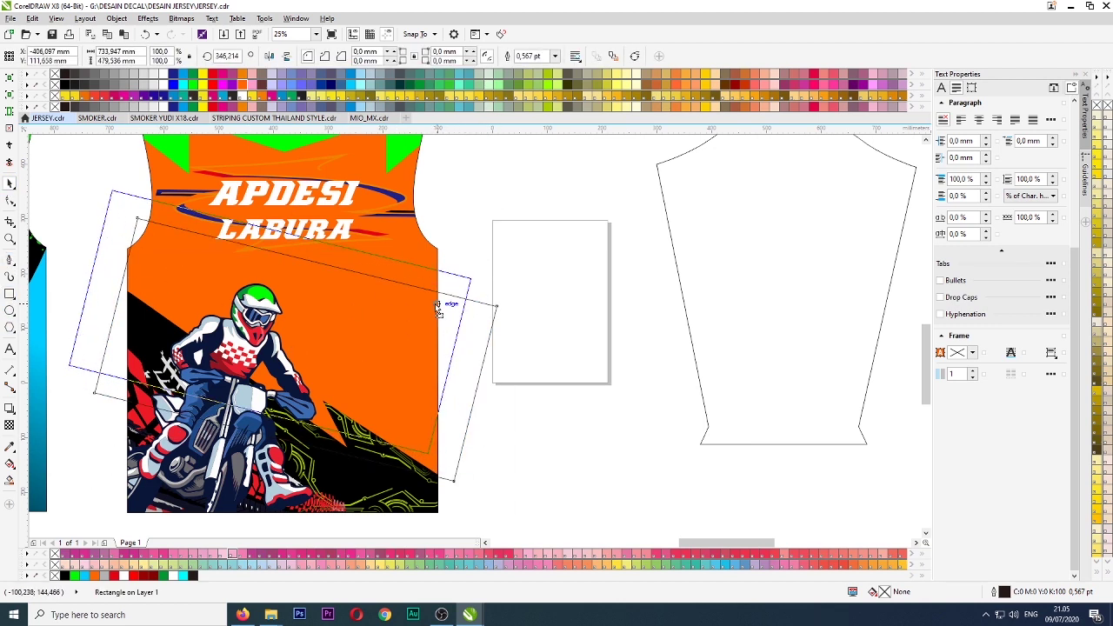
- Convert the rotated rectangle to curves and reshape it into a diagonal triangle about 660 by 546 mm across the jersey back
{"action": "key", "text": "ctrl+q"}
{"action": "key", "text": "F10"}
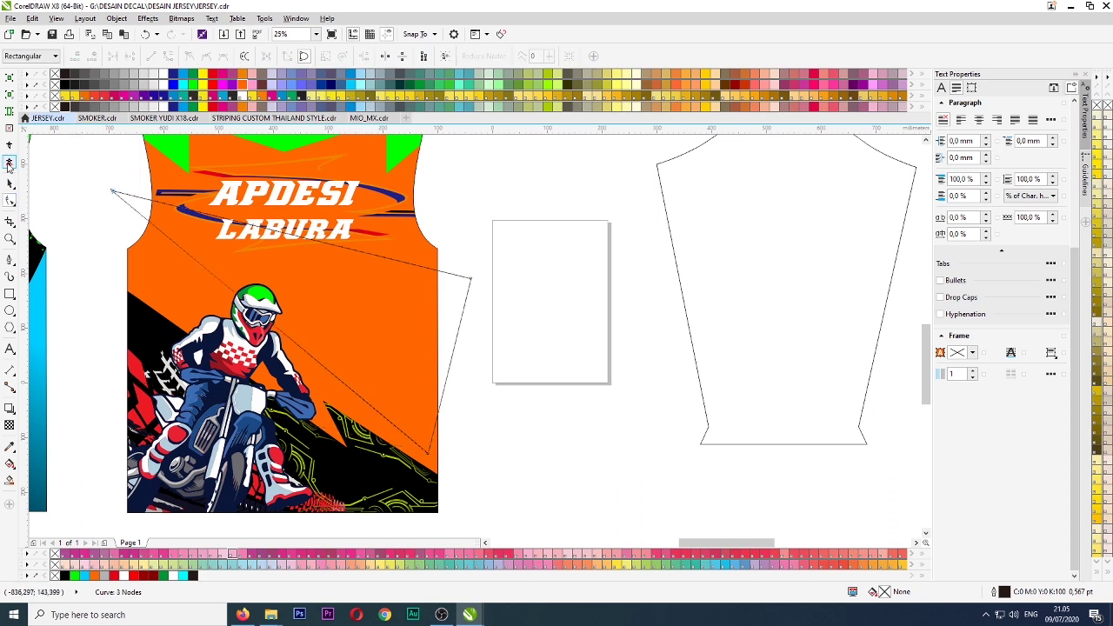
{"action": "left_click", "coordinate": [9, 184]}
{"action": "left_click", "coordinate": [10, 200]}
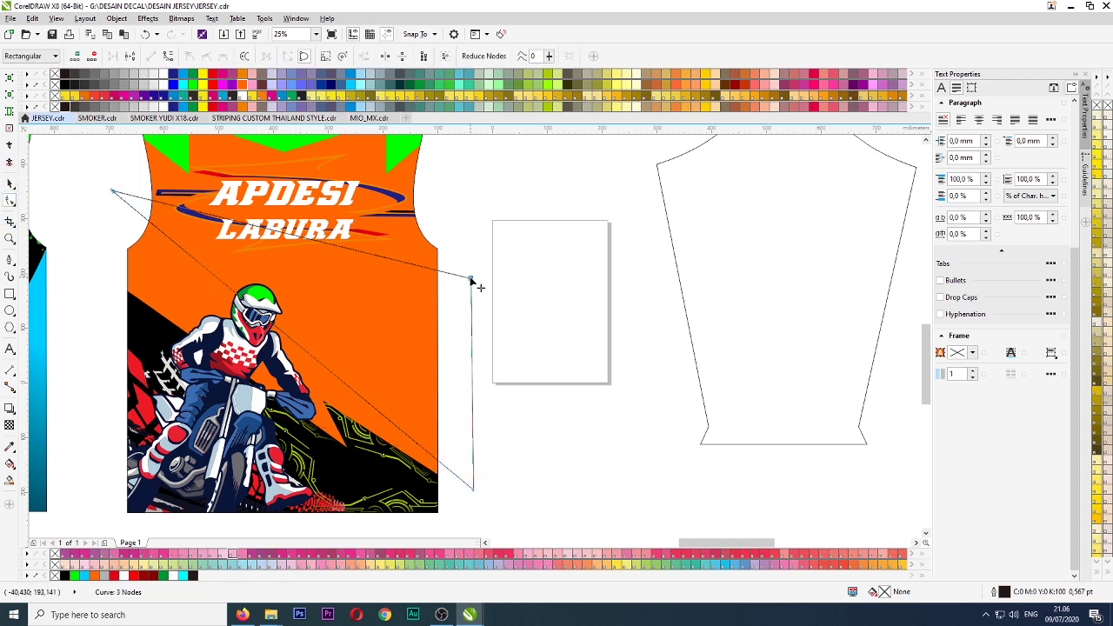
{"action": "left_click_drag", "start_coordinate": [471, 280], "coordinate": [463, 317]}
{"action": "key", "text": "space"}
- Fill the diagonal triangle with green (#00FF00) and set its outline width to None
{"action": "left_click", "coordinate": [193, 85]}
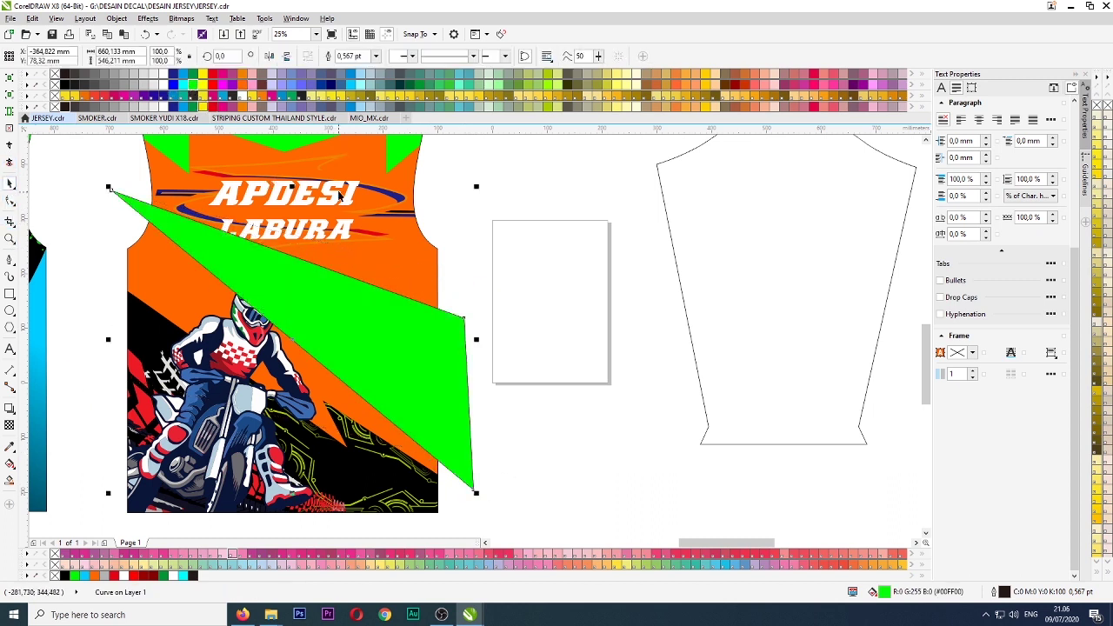
{"action": "key", "text": "F12"}
{"action": "left_click", "coordinate": [484, 229]}
{"action": "left_click", "coordinate": [447, 241]}
{"action": "key", "text": "Return"}
{"action": "key", "text": "Escape"}
- Fill the jersey back's background with black
{"action": "left_click", "coordinate": [461, 375]}
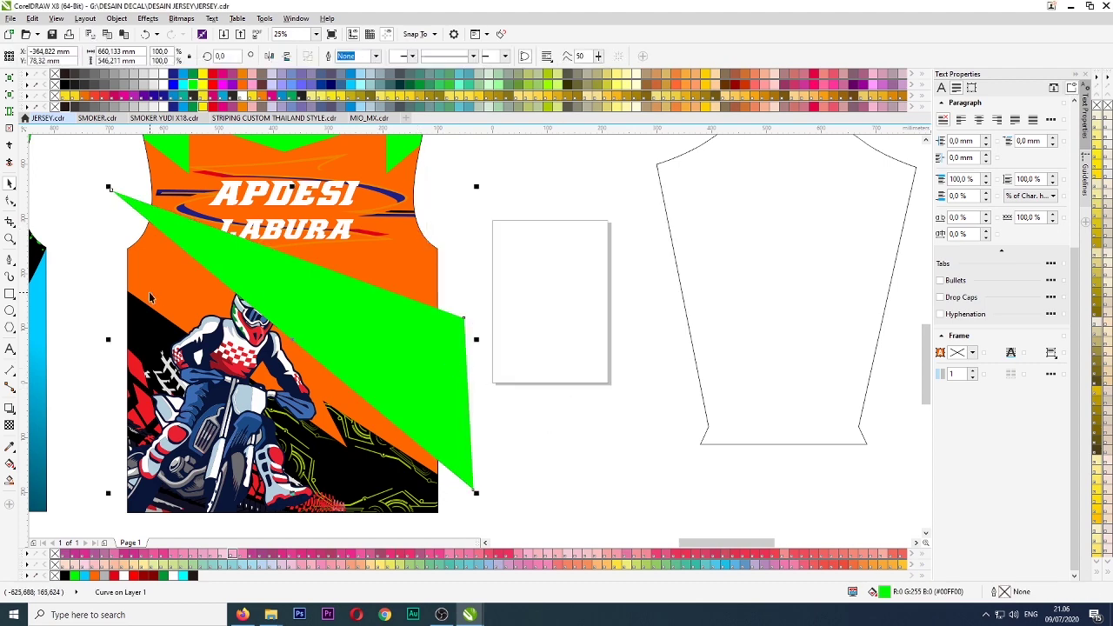
{"action": "left_click", "coordinate": [66, 86]}
{"action": "right_click", "coordinate": [408, 337]}
{"action": "left_click", "coordinate": [419, 382]}
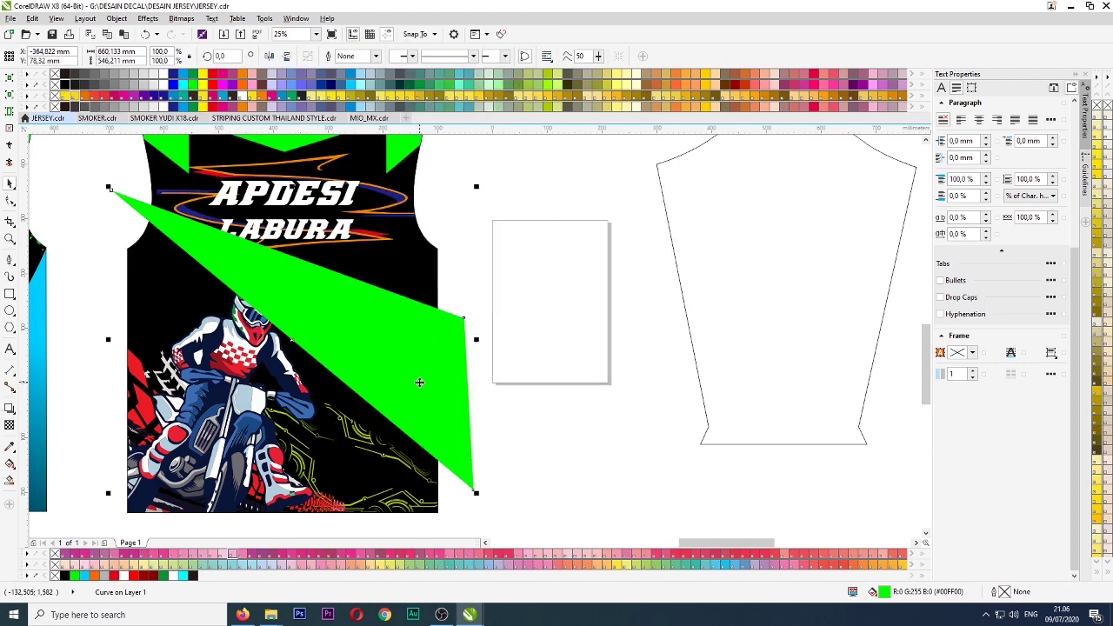
- Fill the triangle with orange (#FF6600), place it inside the jersey back's PowerClip and open the contents for editing
{"action": "left_click", "coordinate": [94, 575]}
{"action": "right_click", "coordinate": [359, 336]}
{"action": "left_click", "coordinate": [391, 24]}
{"action": "left_click", "coordinate": [407, 230]}
{"action": "right_click", "coordinate": [407, 230]}
{"action": "left_click", "coordinate": [438, 281]}
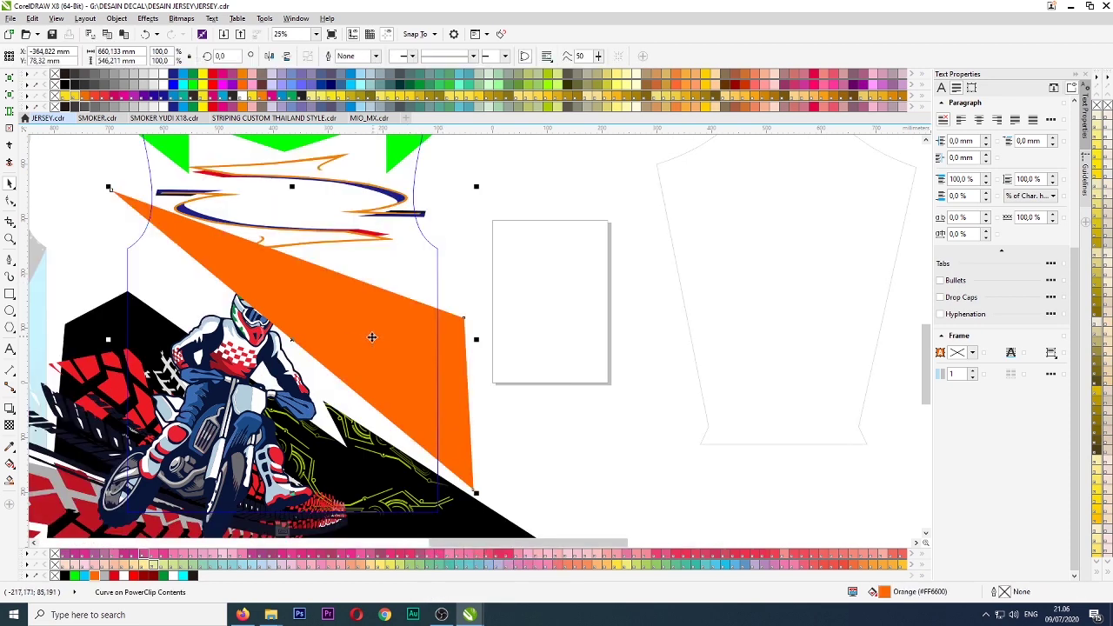
- Duplicate the orange triangle in dark orange (#CF5300) and overlap the copy on the original, offset down and to the right
{"action": "left_click_drag", "start_coordinate": [480, 356], "coordinate": [577, 426]}
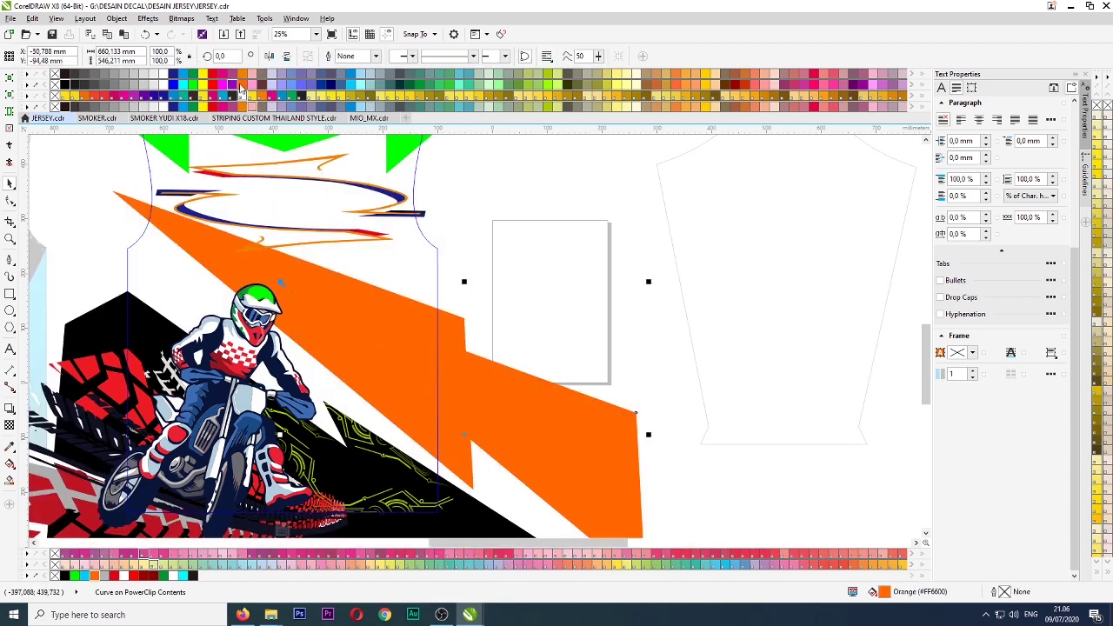
{"action": "double_click", "coordinate": [885, 592]}
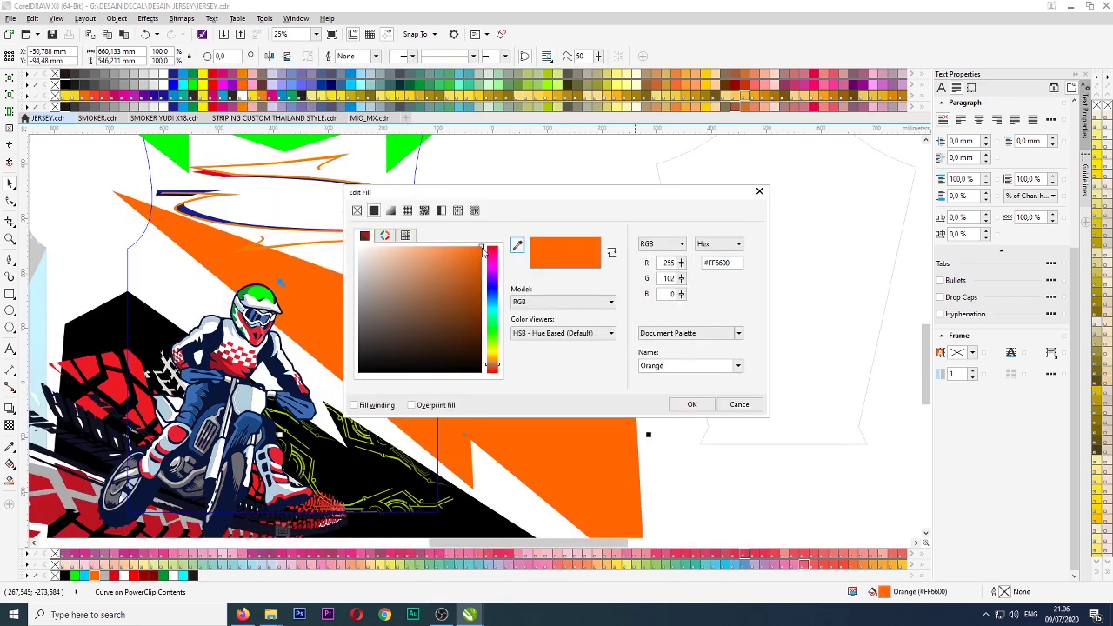
{"action": "left_click_drag", "start_coordinate": [482, 249], "coordinate": [483, 269]}
{"action": "left_click", "coordinate": [692, 405]}
{"action": "left_click_drag", "start_coordinate": [575, 421], "coordinate": [480, 366]}
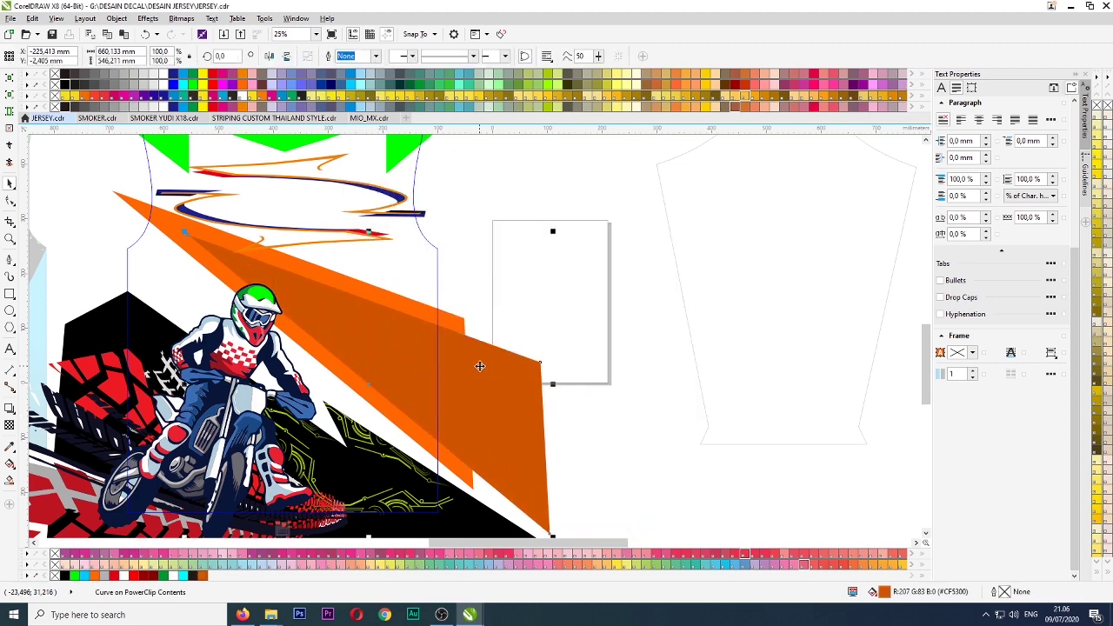
{"action": "key", "text": "Escape"}
{"action": "scroll", "coordinate": [447, 380], "scroll_direction": "down", "scroll_amount": 3}
{"action": "scroll", "coordinate": [460, 358], "scroll_direction": "up", "scroll_amount": 2}
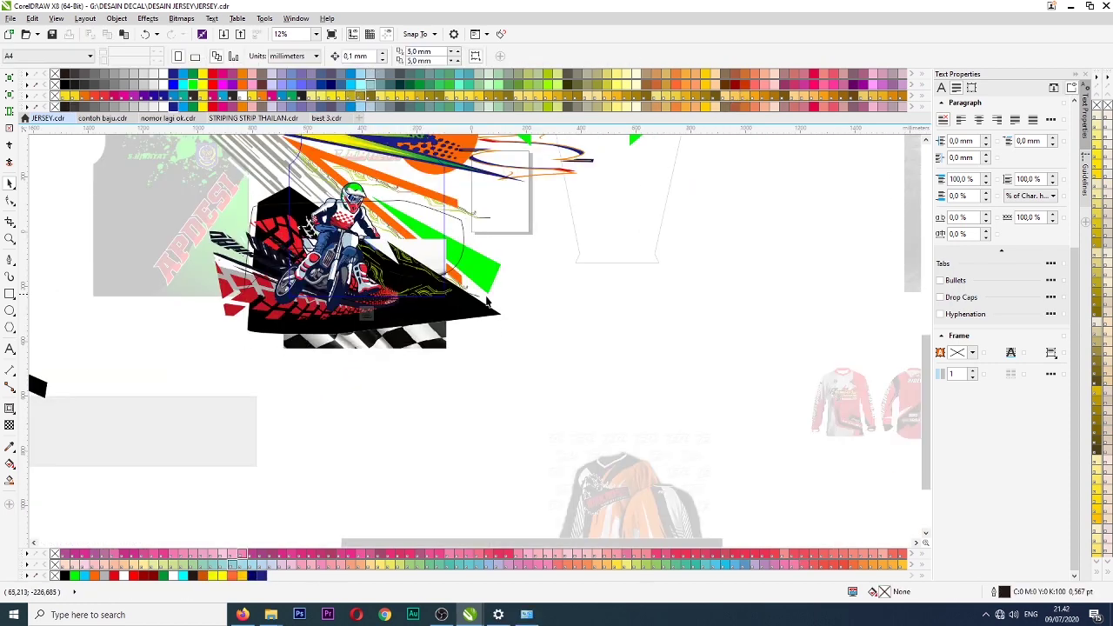
- Try to move the green triangle and a diagonal shape aside within the jersey back's PowerClip contents
{"action": "key", "text": "Tab"}
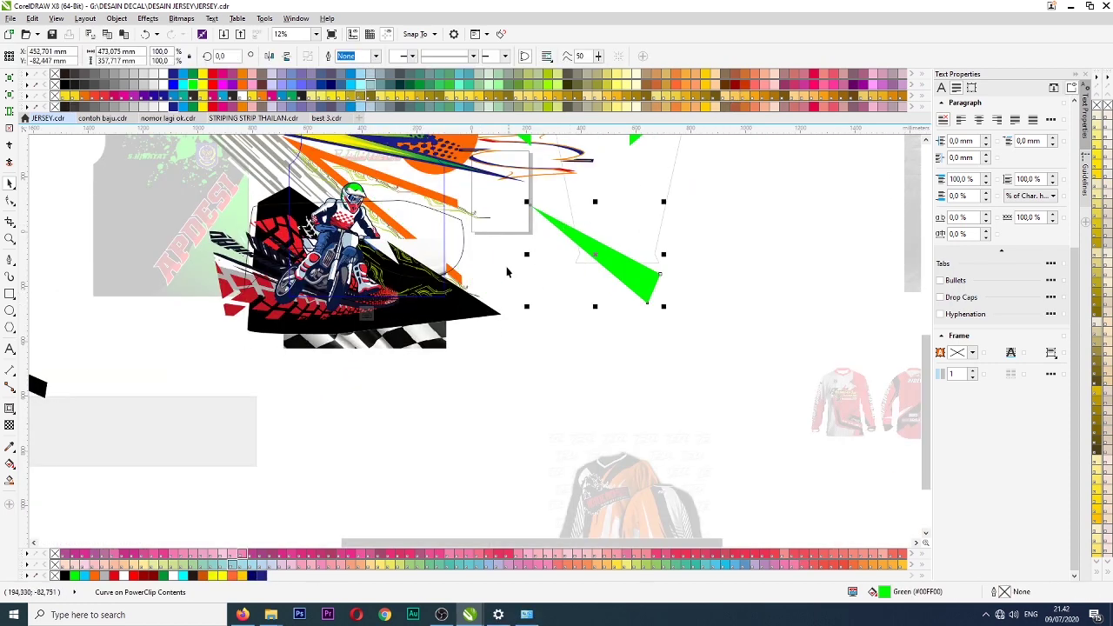
{"action": "key", "text": "ctrl+z"}
{"action": "key", "text": "ctrl+z"}
{"action": "left_click_drag", "start_coordinate": [427, 211], "coordinate": [656, 228]}
{"action": "key", "text": "ctrl+z"}
- Layer the checkered flag bitmap in front of the black shape but behind the rider, and finish editing the PowerClip
{"action": "left_click", "coordinate": [383, 269], "text": "shift"}
{"action": "left_click", "coordinate": [346, 55]}
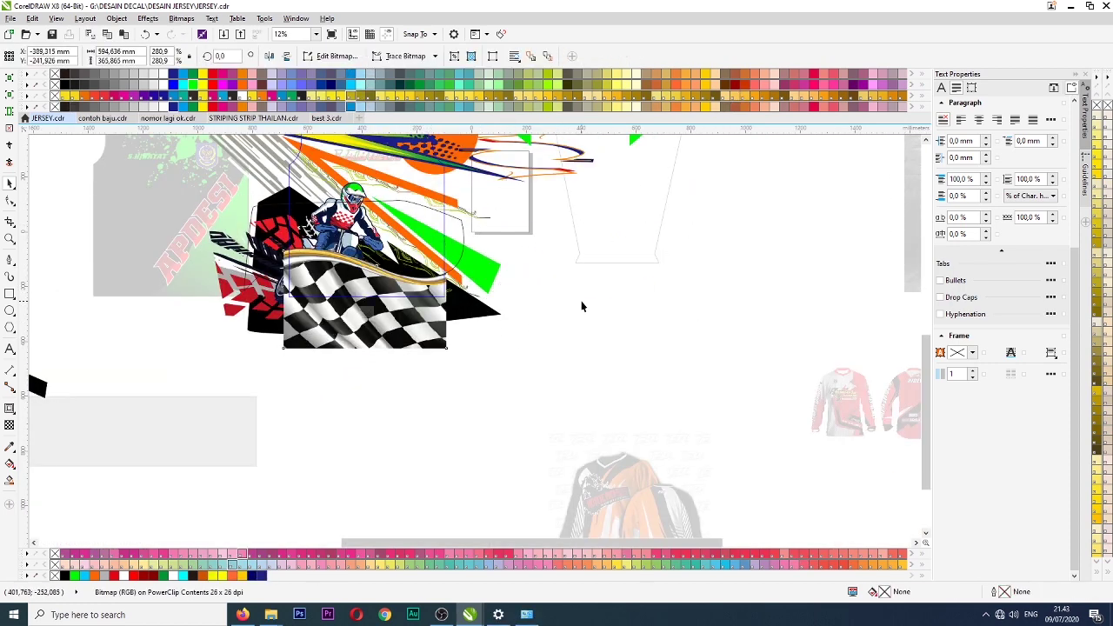
{"action": "left_click", "coordinate": [444, 215]}
{"action": "key", "text": "Delete"}
{"action": "left_click", "coordinate": [411, 304]}
{"action": "right_click", "coordinate": [399, 356]}
{"action": "right_click", "coordinate": [395, 335]}
{"action": "left_click", "coordinate": [475, 314]}
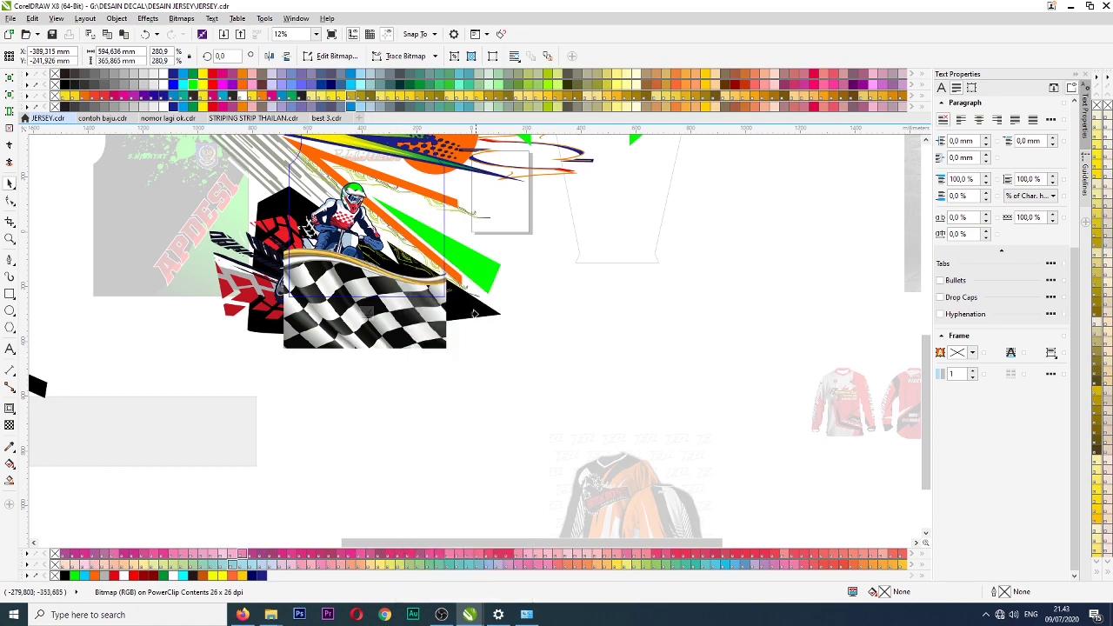
{"action": "left_click", "coordinate": [475, 314]}
{"action": "left_click", "coordinate": [632, 382], "text": "ctrl"}
{"action": "left_click", "coordinate": [350, 427]}
{"action": "scroll", "coordinate": [350, 427], "scroll_direction": "down", "scroll_amount": 1}
{"action": "scroll", "coordinate": [366, 354], "scroll_direction": "up", "scroll_amount": 1}
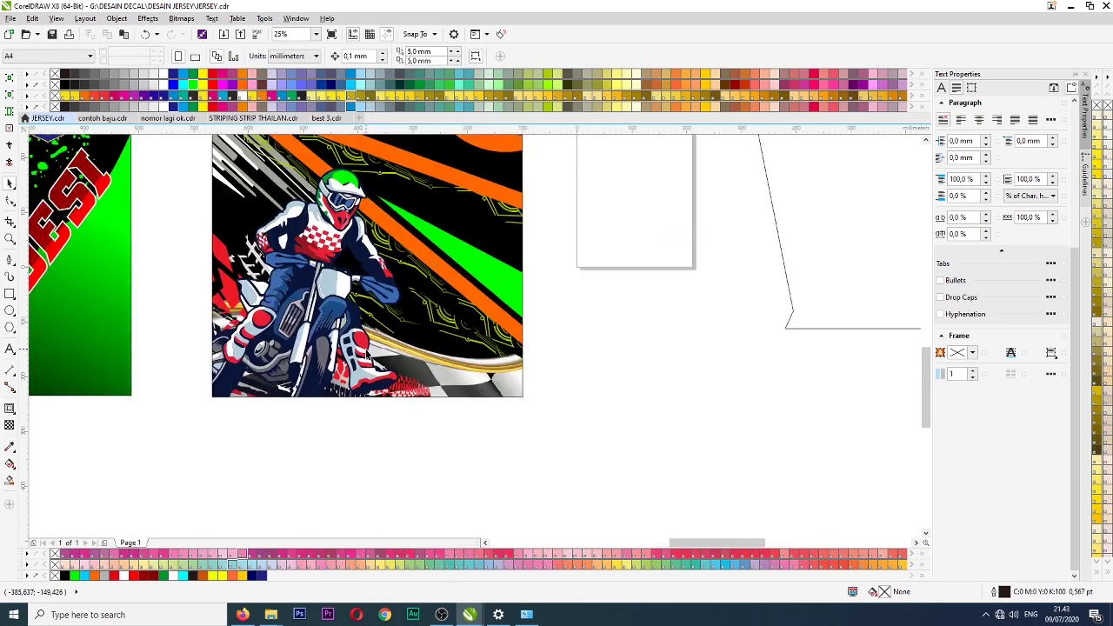
{"action": "scroll", "coordinate": [405, 376], "scroll_direction": "up", "scroll_amount": 1}
{"action": "scroll", "coordinate": [522, 459], "scroll_direction": "down", "scroll_amount": 1}
{"action": "scroll", "coordinate": [520, 454], "scroll_direction": "down", "scroll_amount": 1}
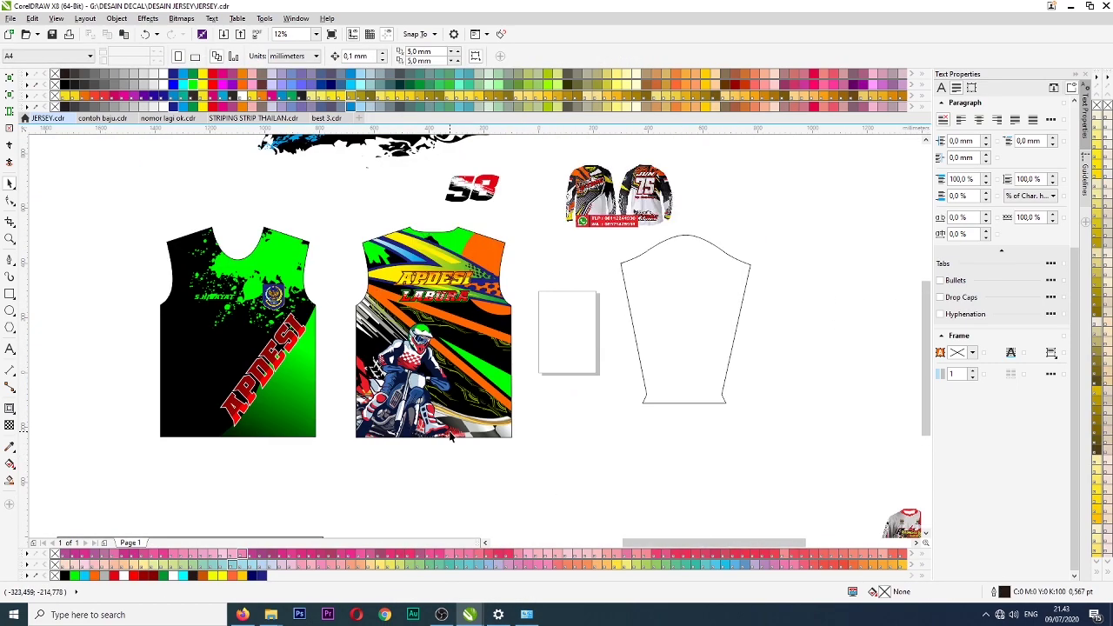
{"action": "left_click", "coordinate": [243, 614]}
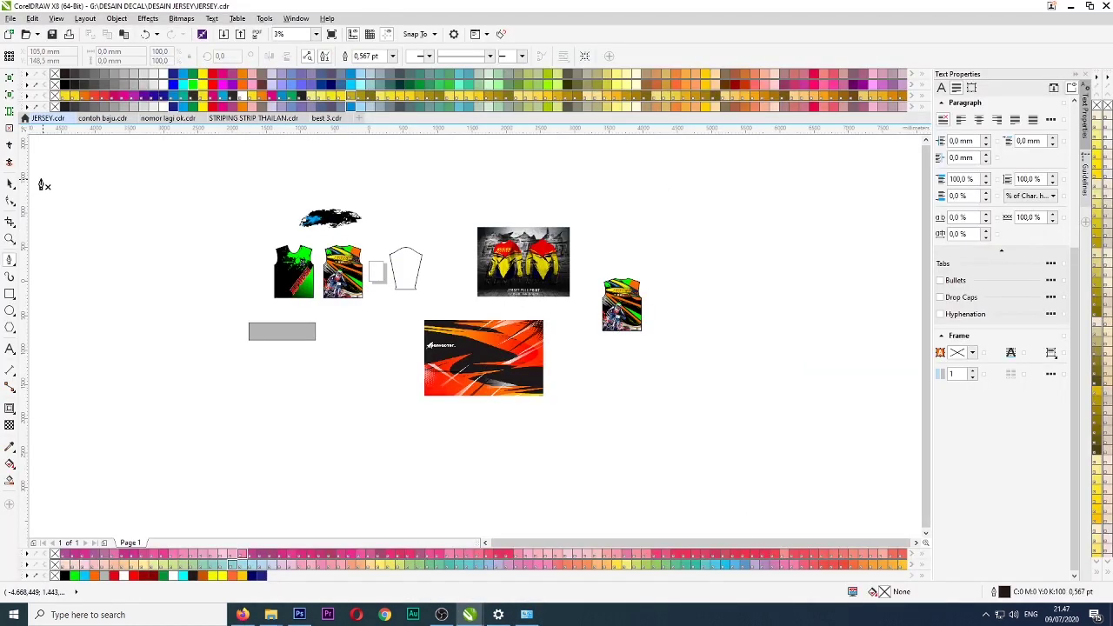
- Open the copied jersey back's PowerClip contents and delete the green shapes, orange shapes and blue-yellow stripes
{"action": "scroll", "coordinate": [648, 310], "scroll_direction": "up", "scroll_amount": 1}
{"action": "right_click", "coordinate": [668, 302]}
{"action": "key", "text": "Escape"}
{"action": "scroll", "coordinate": [679, 315], "scroll_direction": "up", "scroll_amount": 1}
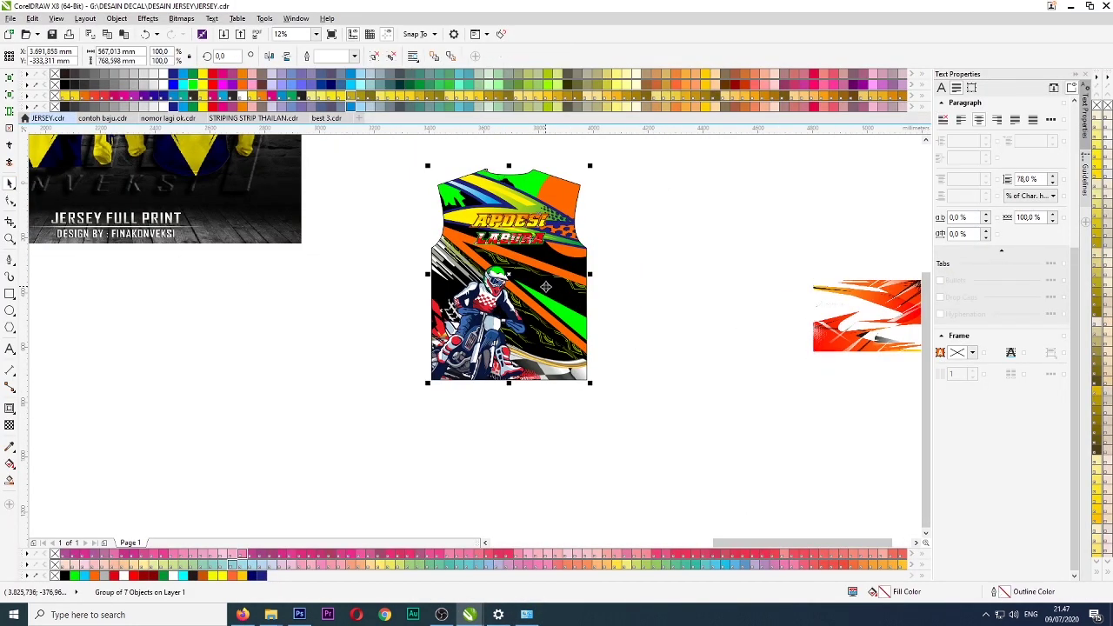
{"action": "right_click", "coordinate": [538, 304]}
{"action": "left_click", "coordinate": [581, 281]}
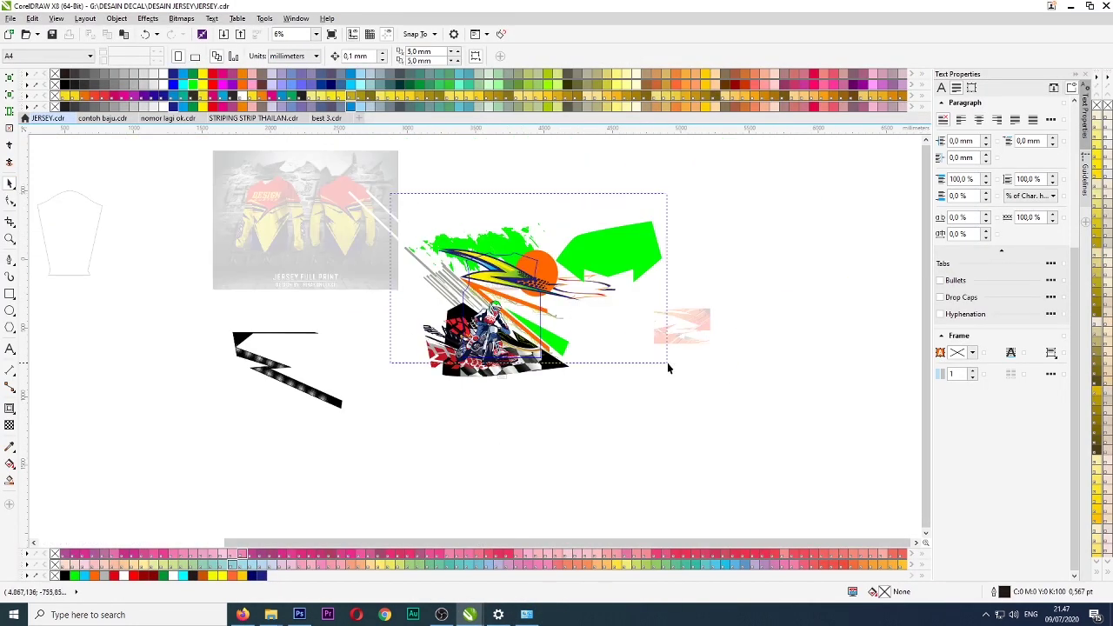
{"action": "left_click", "coordinate": [487, 315]}
{"action": "key", "text": "Delete"}
{"action": "left_click", "coordinate": [572, 354]}
{"action": "key", "text": "Delete"}
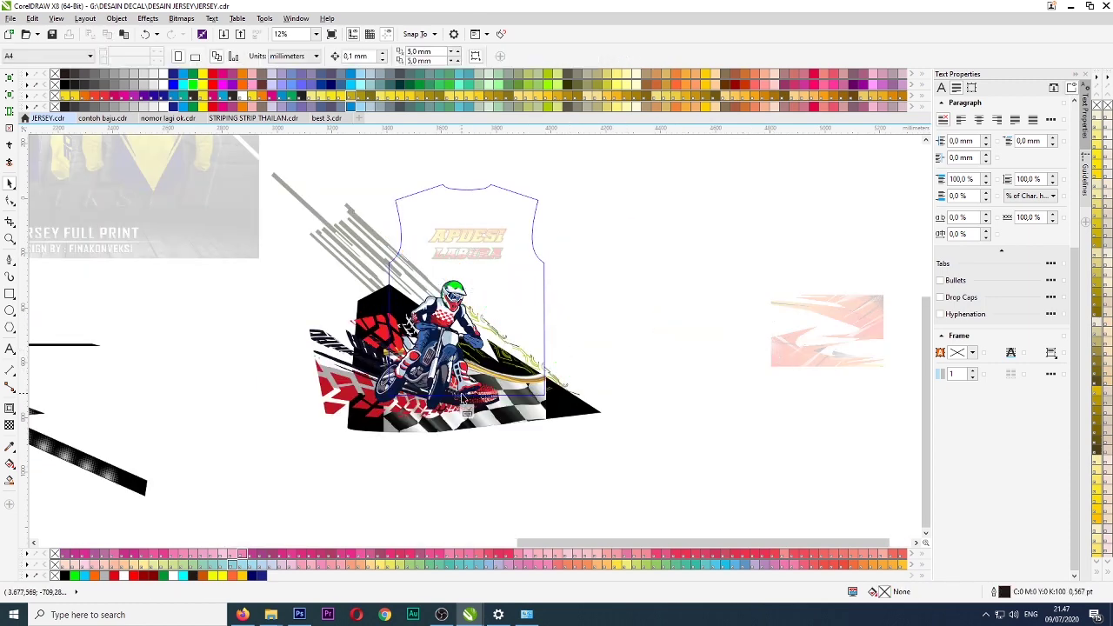
- Delete the black shapes, yellow line ornament and checkered flag around the rider, and finish editing the PowerClip
{"action": "left_click", "coordinate": [584, 407]}
{"action": "key", "text": "Delete"}
{"action": "left_click_drag", "start_coordinate": [634, 247], "coordinate": [442, 436]}
{"action": "key", "text": "Delete"}
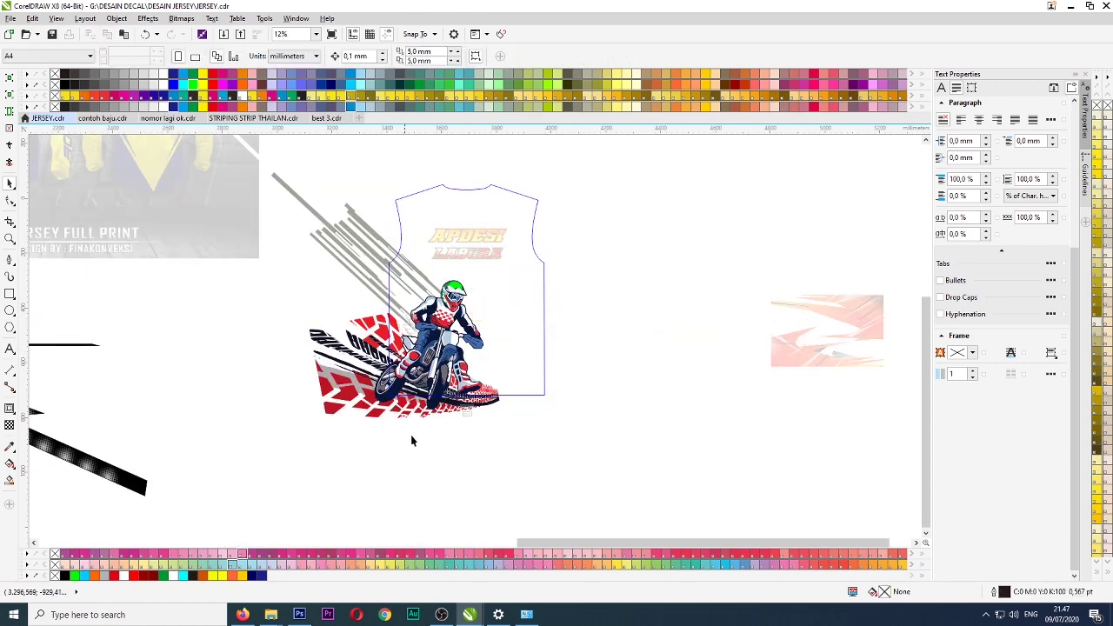
{"action": "left_click", "coordinate": [412, 440], "text": "ctrl"}
- Move the orange abstract bitmap closer to the copied jersey back and draw a closed Pen curve around its upper half
{"action": "left_click_drag", "start_coordinate": [827, 331], "coordinate": [722, 303]}
{"action": "right_click", "coordinate": [735, 277]}
{"action": "right_click", "coordinate": [719, 304]}
{"action": "left_click", "coordinate": [757, 455]}
{"action": "scroll", "coordinate": [771, 288], "scroll_direction": "up", "scroll_amount": 2}
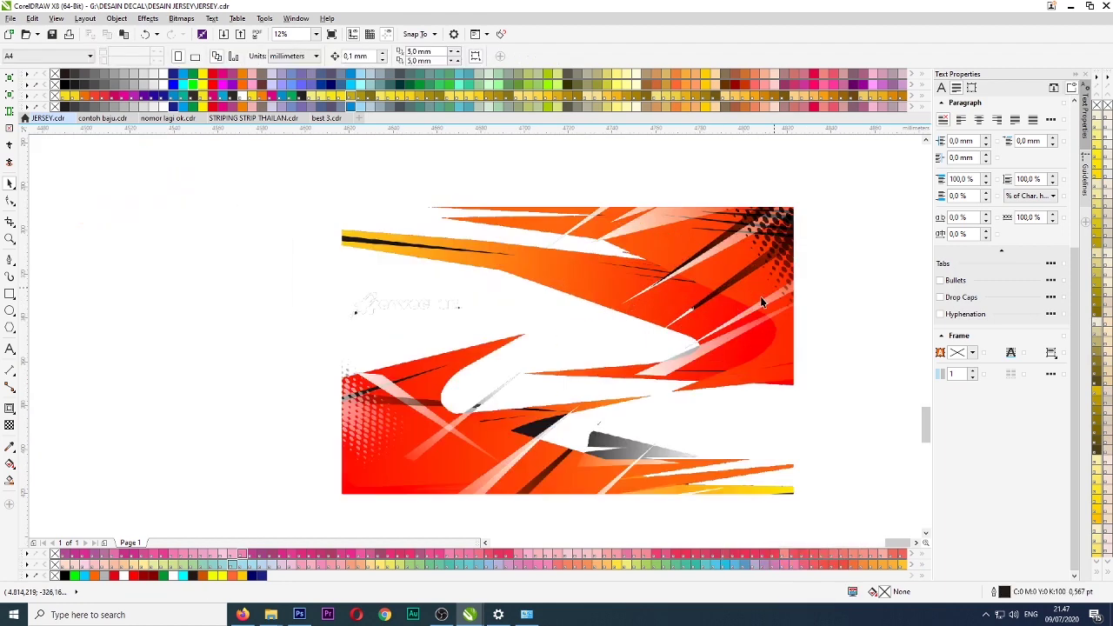
{"action": "scroll", "coordinate": [696, 356], "scroll_direction": "down", "scroll_amount": 1}
{"action": "scroll", "coordinate": [842, 340], "scroll_direction": "up", "scroll_amount": 1}
{"action": "left_click", "coordinate": [9, 259]}
{"action": "left_click", "coordinate": [156, 271]}
{"action": "left_click_drag", "start_coordinate": [310, 299], "coordinate": [330, 302]}
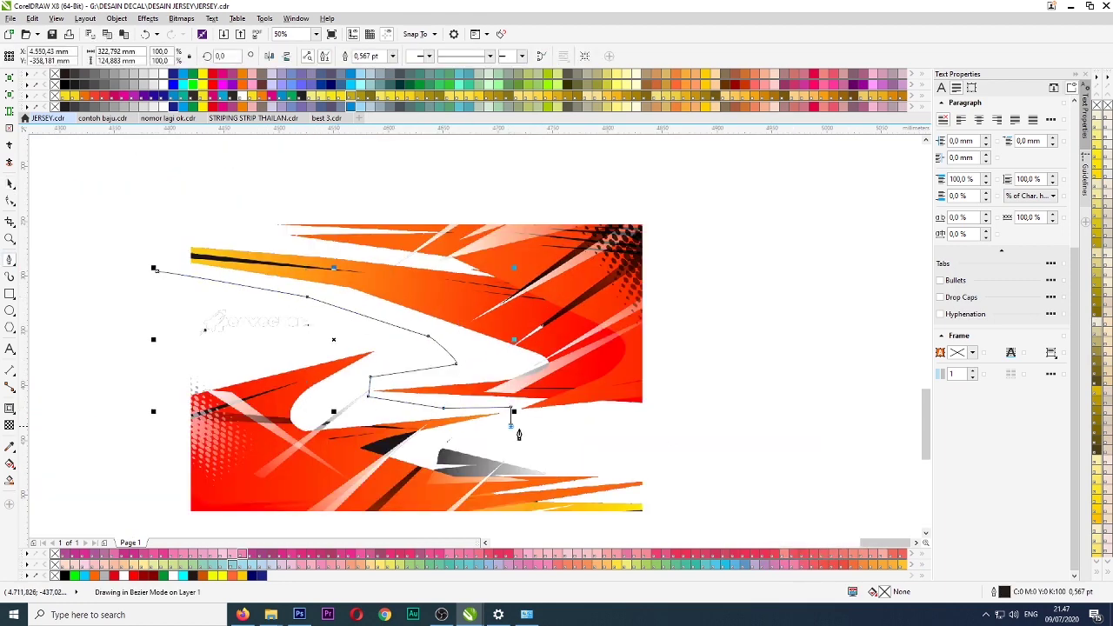
{"action": "left_click", "coordinate": [10, 183]}
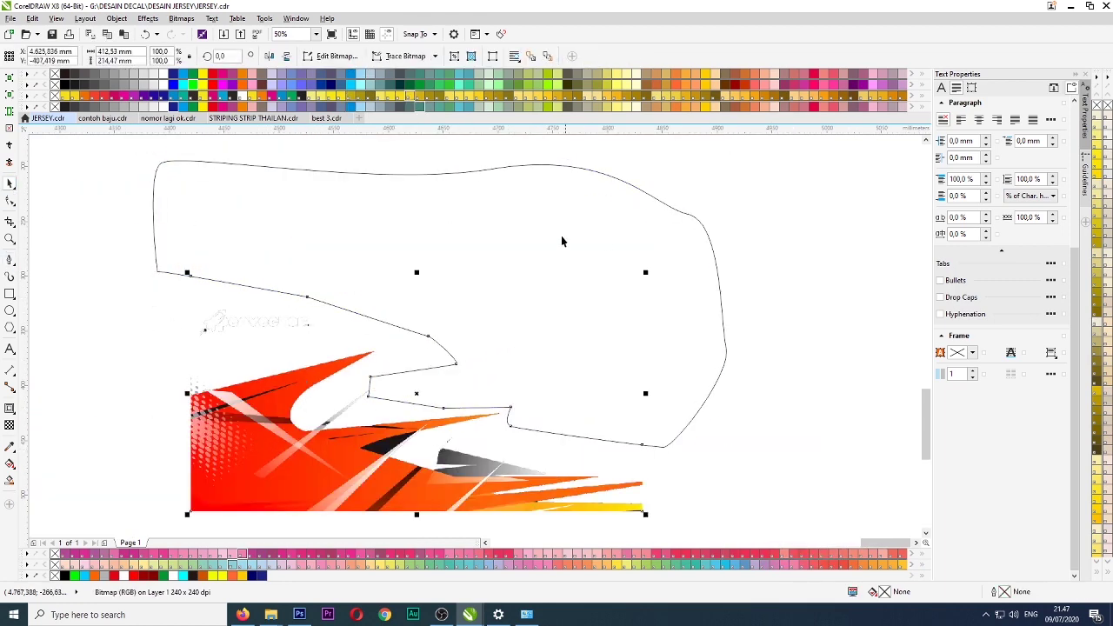
- Move the cut-out upper half of the orange artwork over the jersey back's shoulders, enlarge it and place it inside the PowerClip
{"action": "scroll", "coordinate": [638, 314], "scroll_direction": "down", "scroll_amount": 2}
{"action": "left_click_drag", "start_coordinate": [565, 304], "coordinate": [339, 261]}
{"action": "left_click_drag", "start_coordinate": [382, 296], "coordinate": [450, 323]}
{"action": "right_click", "coordinate": [372, 239]}
{"action": "left_click", "coordinate": [423, 355]}
{"action": "left_click", "coordinate": [383, 352]}
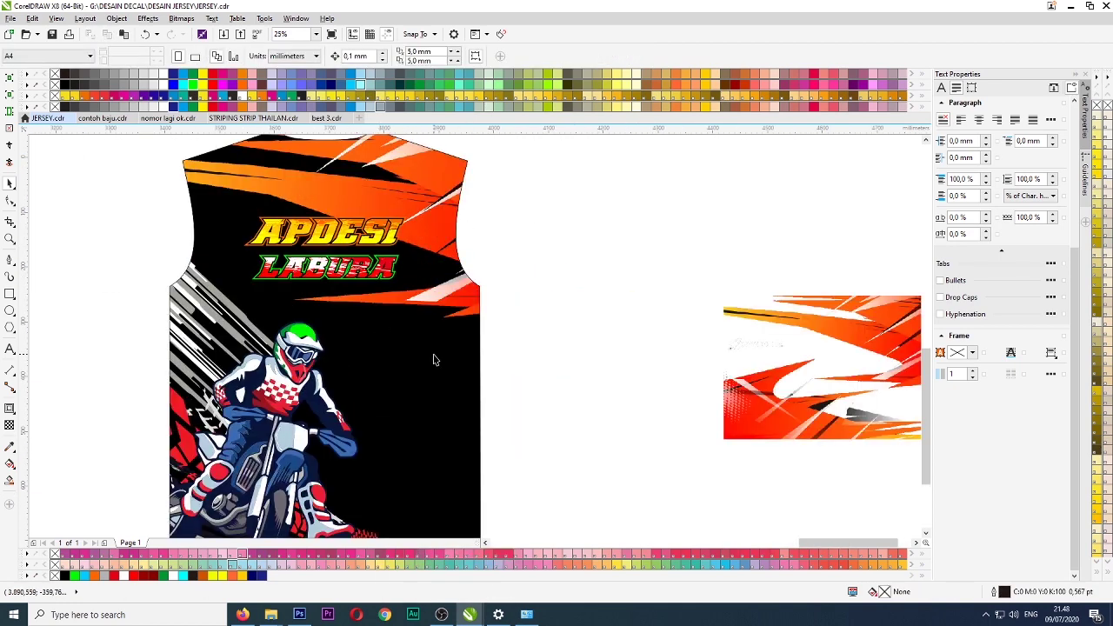
- Try to add a duplicate of the orange artwork lower on the jersey back inside the PowerClip
{"action": "right_click", "coordinate": [423, 359]}
{"action": "left_click", "coordinate": [462, 281]}
{"action": "left_click", "coordinate": [495, 230]}
{"action": "scroll", "coordinate": [495, 230], "scroll_direction": "down", "scroll_amount": 1}
{"action": "left_click_drag", "start_coordinate": [495, 228], "coordinate": [546, 386]}
{"action": "right_click", "coordinate": [546, 385]}
{"action": "left_click", "coordinate": [546, 385]}
{"action": "left_click_drag", "start_coordinate": [577, 351], "coordinate": [599, 396]}
{"action": "left_click_drag", "start_coordinate": [513, 409], "coordinate": [505, 347]}
{"action": "key", "text": "ctrl+z"}
{"action": "key", "text": "ctrl+z"}
{"action": "key", "text": "ctrl+z"}
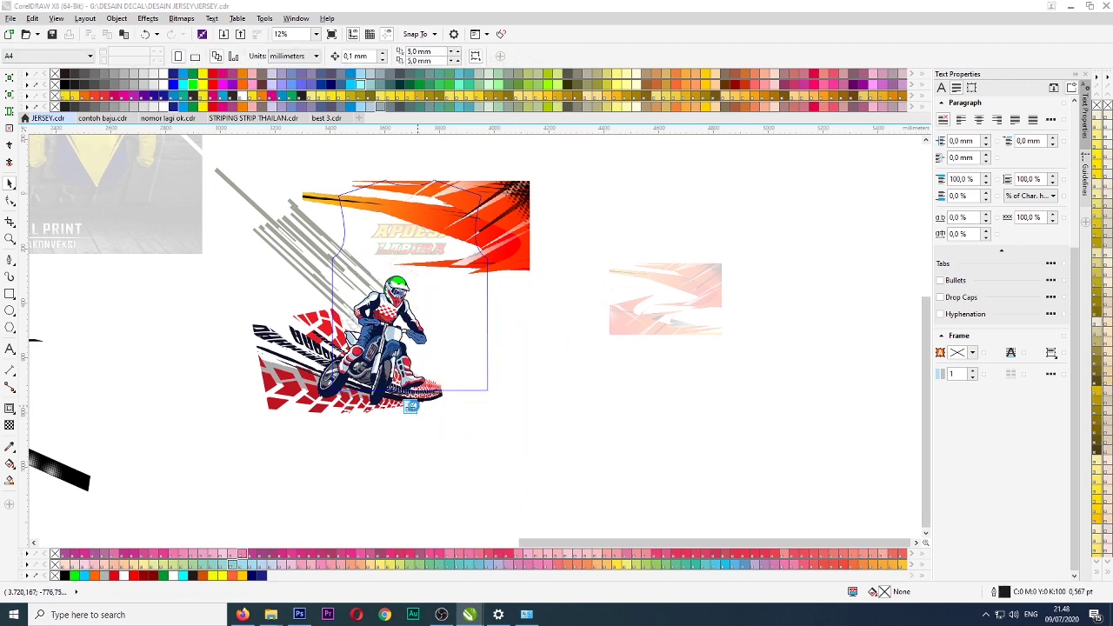
{"action": "left_click", "coordinate": [413, 405]}
- Draw a closed Pen curve around the lower half of the orange abstract bitmap
{"action": "scroll", "coordinate": [451, 225], "scroll_direction": "up", "scroll_amount": 1}
{"action": "scroll", "coordinate": [313, 281], "scroll_direction": "down", "scroll_amount": 1}
{"action": "left_click", "coordinate": [637, 345]}
{"action": "scroll", "coordinate": [636, 346], "scroll_direction": "up", "scroll_amount": 1}
{"action": "left_click", "coordinate": [9, 260]}
{"action": "scroll", "coordinate": [522, 317], "scroll_direction": "up", "scroll_amount": 1}
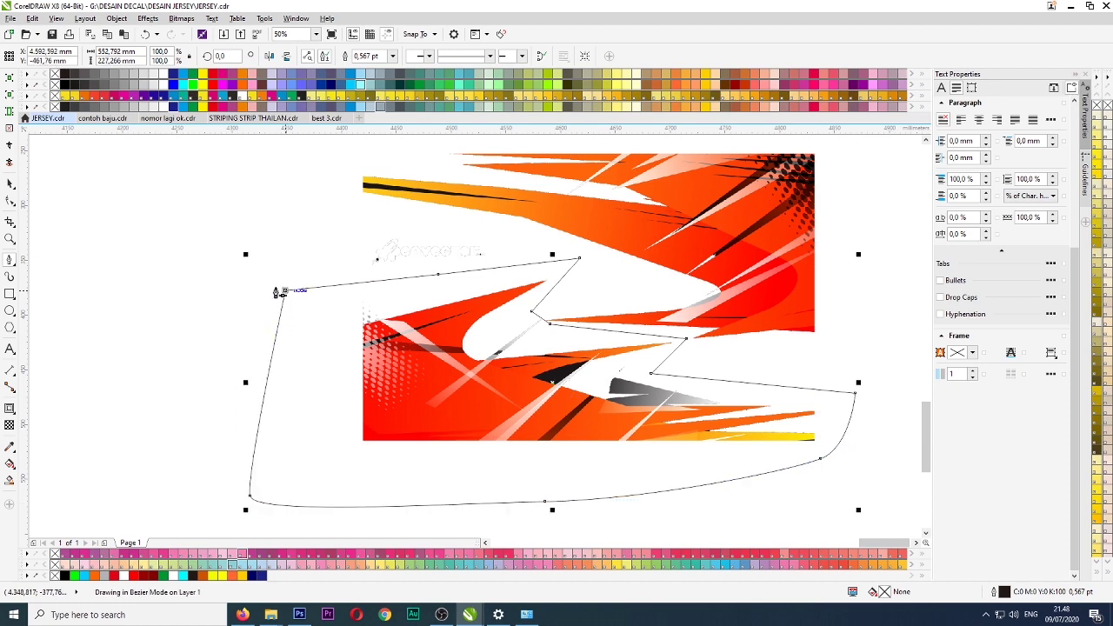
- Cut the lower half out of the bitmap, deleting the curve and the leftover upper part
{"action": "key", "text": "Delete"}
{"action": "scroll", "coordinate": [520, 247], "scroll_direction": "down", "scroll_amount": 1}
{"action": "left_click", "coordinate": [528, 278]}
{"action": "key", "text": "Delete"}
{"action": "left_click", "coordinate": [600, 338]}
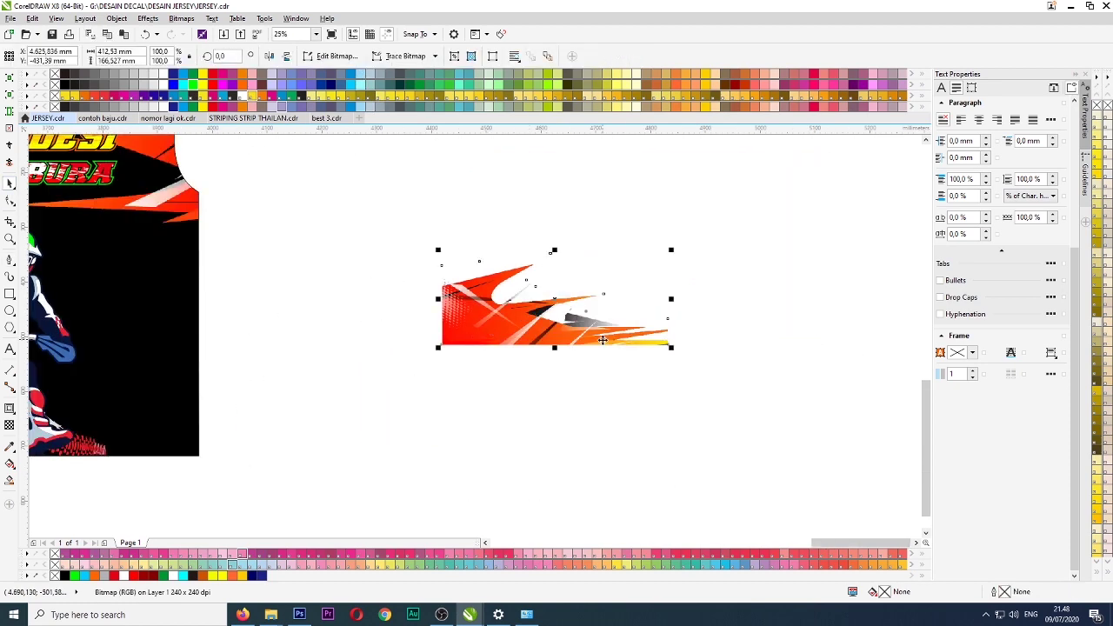
- Move the lower orange artwork over the jersey back's bottom, enlarge it to about 299% and place it inside the PowerClip
{"action": "scroll", "coordinate": [601, 339], "scroll_direction": "down", "scroll_amount": 1}
{"action": "left_click_drag", "start_coordinate": [600, 337], "coordinate": [575, 449]}
{"action": "left_click_drag", "start_coordinate": [366, 429], "coordinate": [327, 396]}
{"action": "right_click", "coordinate": [299, 384]}
{"action": "left_click", "coordinate": [339, 32]}
{"action": "left_click", "coordinate": [355, 231]}
- Open the jersey back's PowerClip contents and send the lower orange artwork behind the rider
{"action": "right_click", "coordinate": [355, 231]}
{"action": "left_click", "coordinate": [383, 280]}
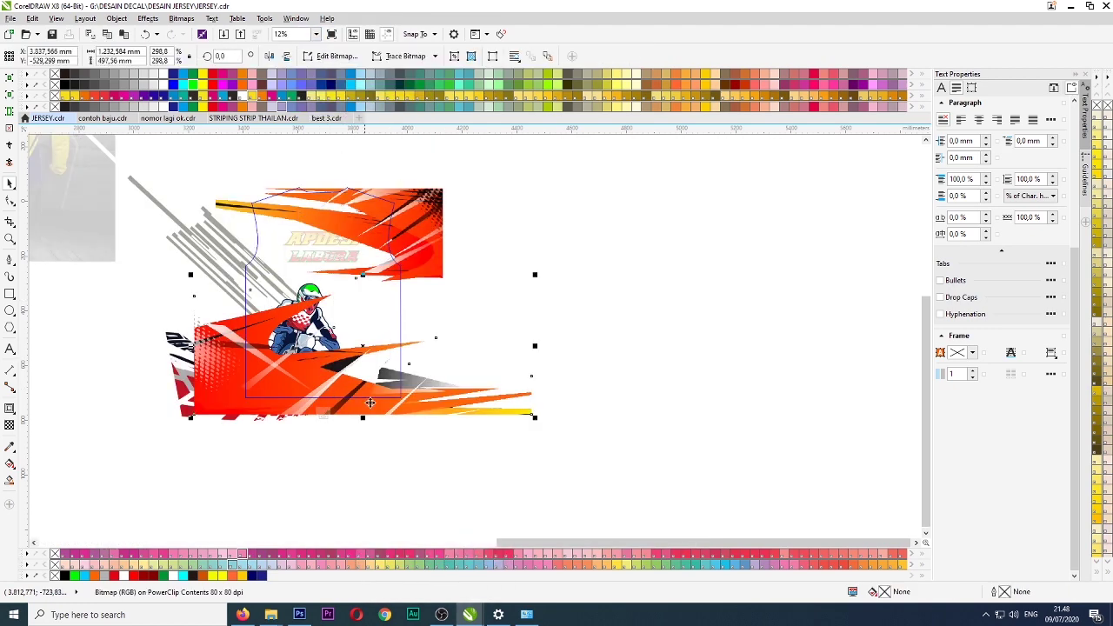
{"action": "key", "text": "shift+Page_Down"}
- Duplicate the upper orange artwork onto the empty area beside the jersey back
{"action": "left_click", "coordinate": [639, 312]}
{"action": "left_click_drag", "start_coordinate": [408, 237], "coordinate": [745, 329]}
{"action": "scroll", "coordinate": [745, 329], "scroll_direction": "up", "scroll_amount": 2}
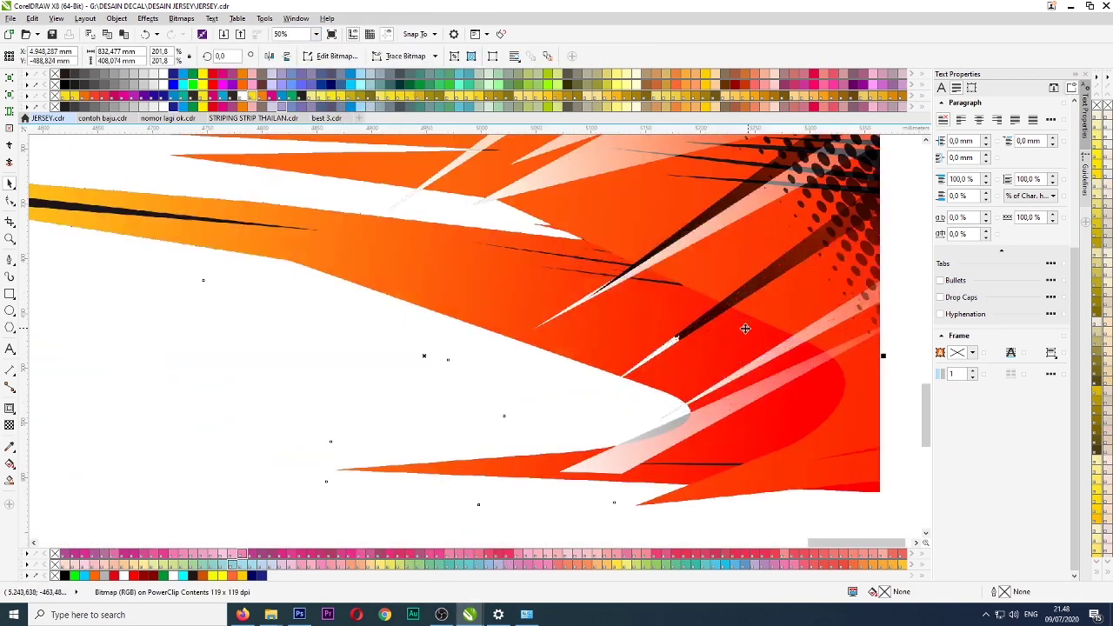
{"action": "scroll", "coordinate": [293, 338], "scroll_direction": "down", "scroll_amount": 1}
{"action": "scroll", "coordinate": [240, 334], "scroll_direction": "up", "scroll_amount": 1}
- Trace a Pen curve on the duplicate along the white gap and the tips of the dark diagonal streaks
{"action": "left_click", "coordinate": [293, 313]}
{"action": "scroll", "coordinate": [336, 333], "scroll_direction": "up", "scroll_amount": 1}
{"action": "left_click", "coordinate": [300, 345]}
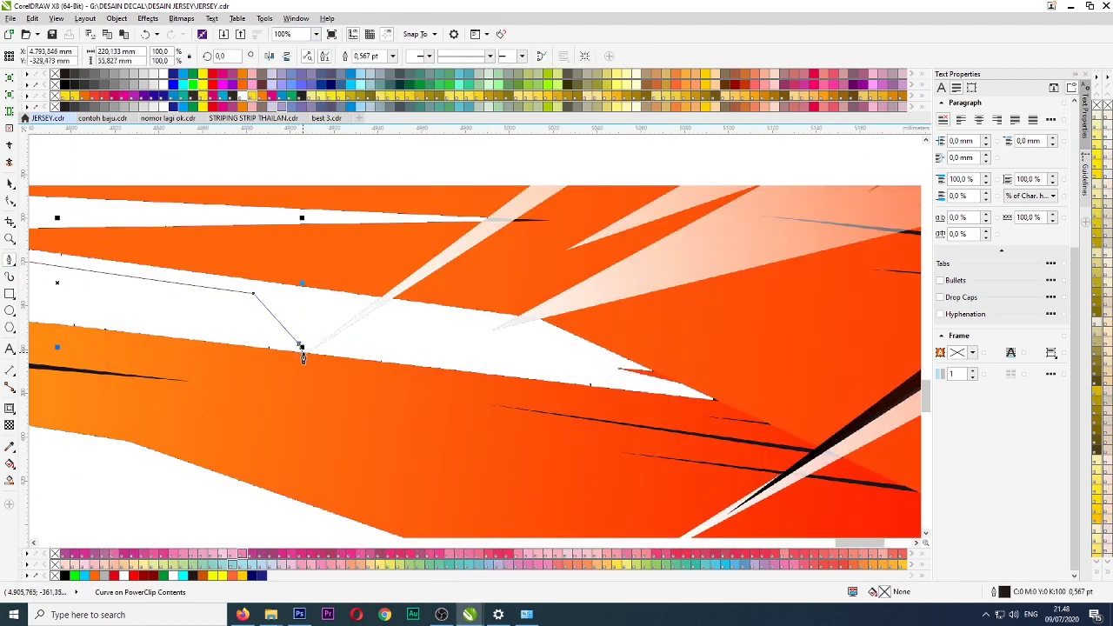
{"action": "left_click", "coordinate": [715, 399]}
{"action": "scroll", "coordinate": [715, 399], "scroll_direction": "down", "scroll_amount": 1}
{"action": "scroll", "coordinate": [761, 396], "scroll_direction": "up", "scroll_amount": 1}
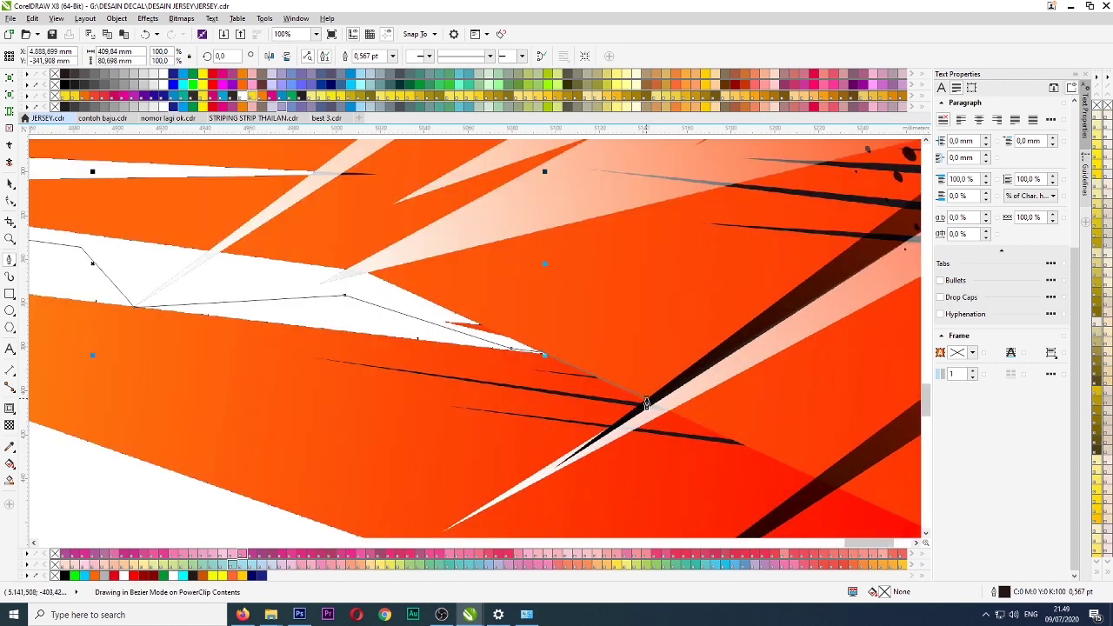
{"action": "left_click", "coordinate": [818, 484]}
{"action": "scroll", "coordinate": [818, 484], "scroll_direction": "down", "scroll_amount": 1}
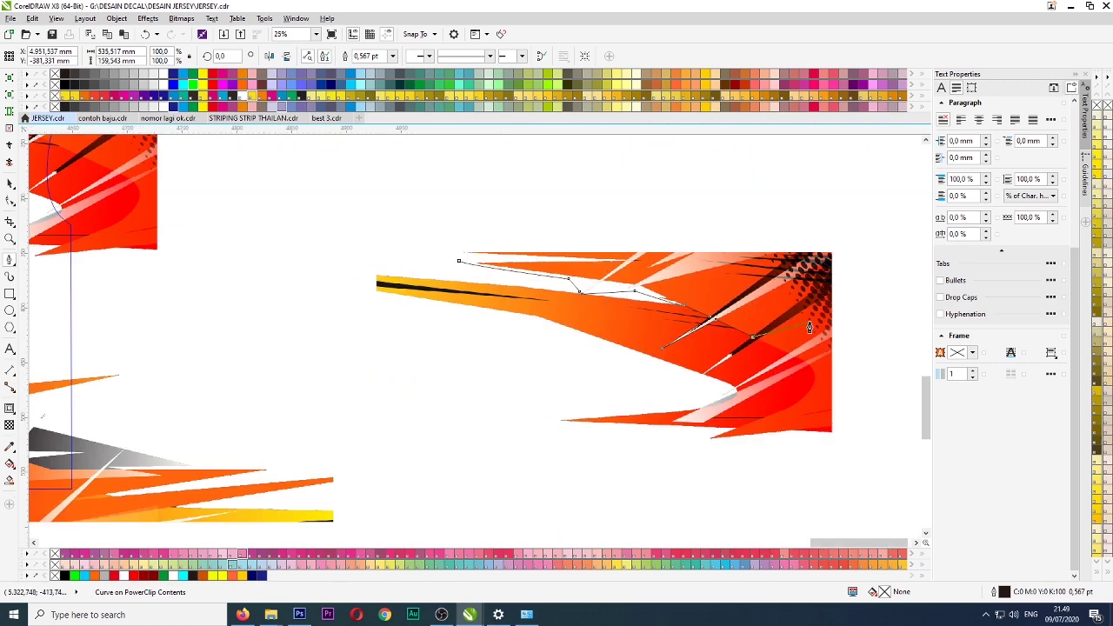
{"action": "scroll", "coordinate": [503, 450], "scroll_direction": "up", "scroll_amount": 1}
{"action": "left_click", "coordinate": [732, 448]}
{"action": "scroll", "coordinate": [732, 447], "scroll_direction": "down", "scroll_amount": 1}
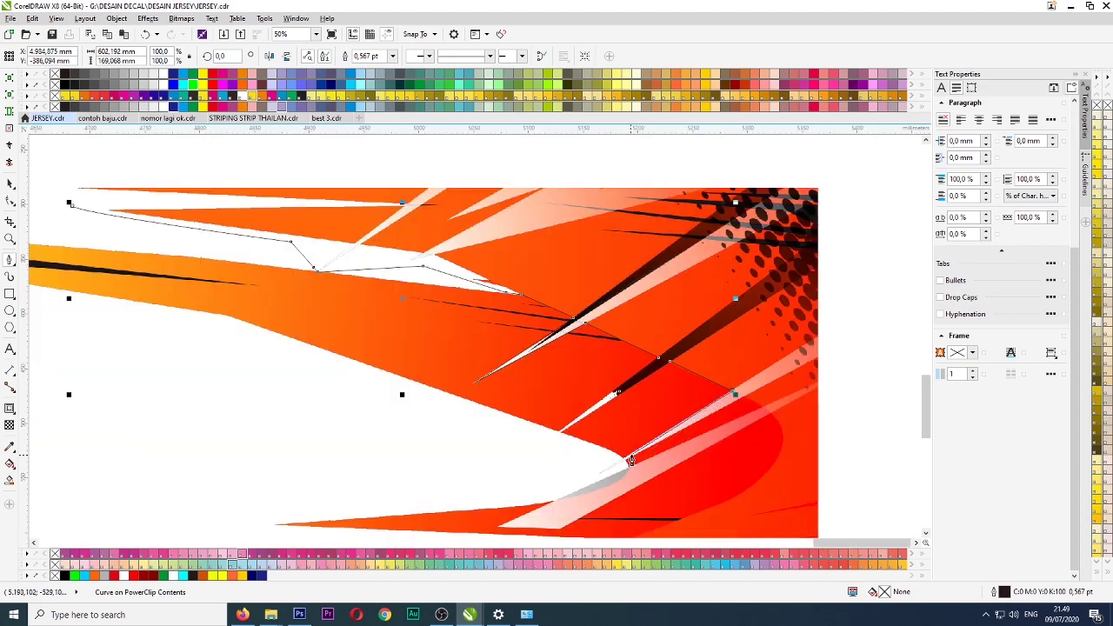
- Continue the curve past the pale streak and around the halftone corner, closing it at about 824 by 297 mm
{"action": "scroll", "coordinate": [631, 456], "scroll_direction": "up", "scroll_amount": 1}
{"action": "left_click", "coordinate": [510, 478]}
{"action": "scroll", "coordinate": [511, 478], "scroll_direction": "down", "scroll_amount": 1}
{"action": "scroll", "coordinate": [631, 426], "scroll_direction": "up", "scroll_amount": 1}
{"action": "left_click", "coordinate": [763, 318]}
{"action": "scroll", "coordinate": [762, 317], "scroll_direction": "down", "scroll_amount": 1}
{"action": "left_click", "coordinate": [783, 189]}
{"action": "left_click_drag", "start_coordinate": [633, 166], "coordinate": [597, 173]}
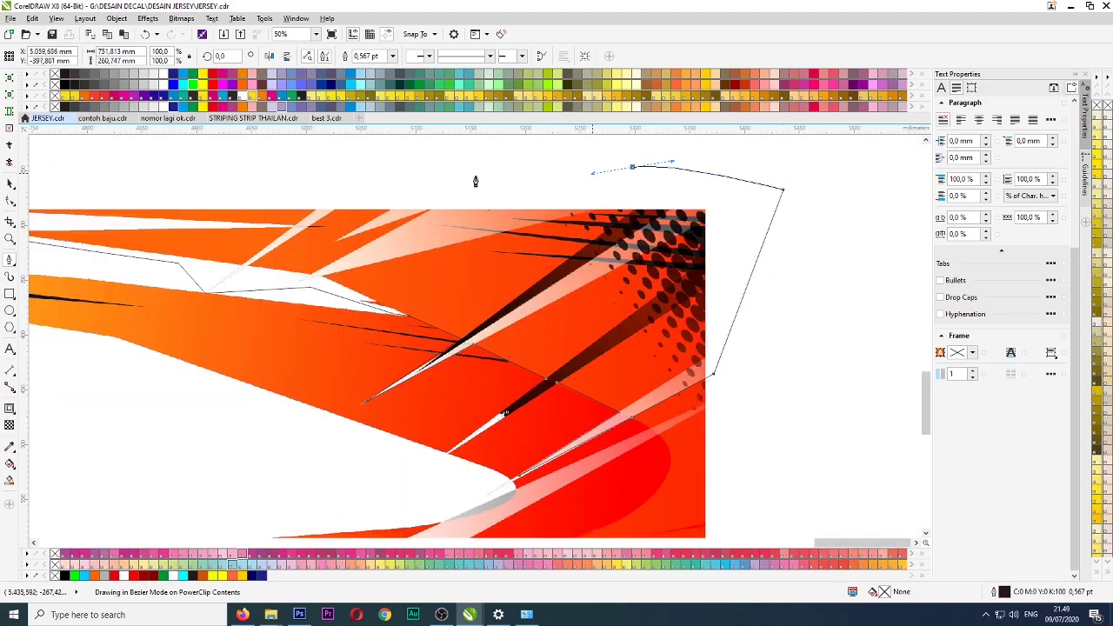
{"action": "left_click_drag", "start_coordinate": [262, 168], "coordinate": [209, 161]}
{"action": "scroll", "coordinate": [209, 162], "scroll_direction": "down", "scroll_amount": 1}
{"action": "left_click", "coordinate": [260, 248]}
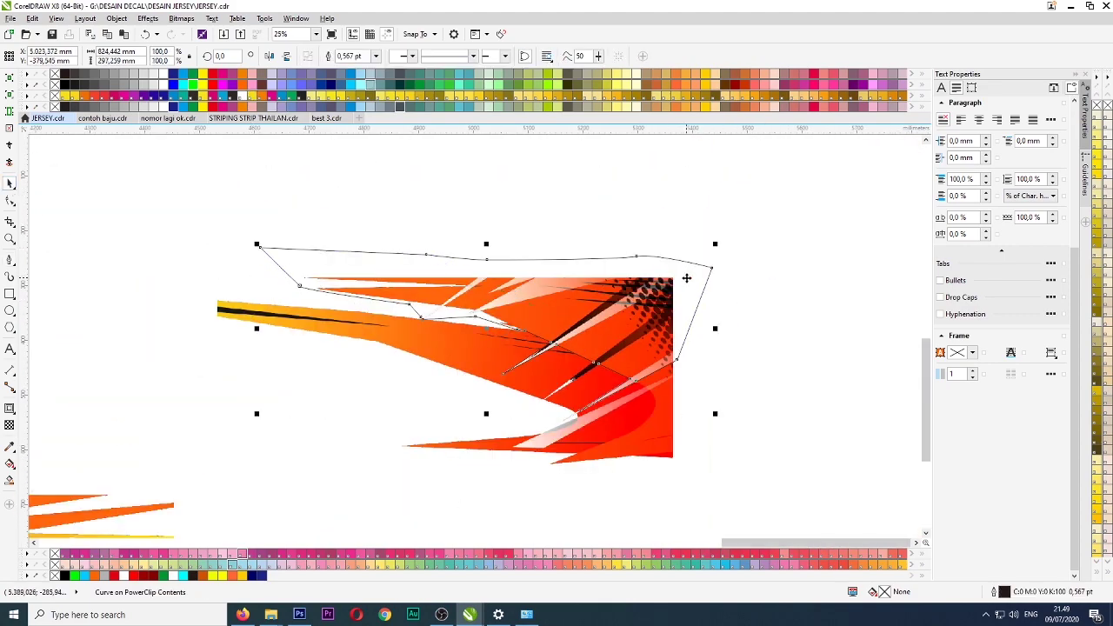
- Delete the tracing curve and move the cut-out halftone piece onto the jersey back's upper part
{"action": "key", "text": "Delete"}
{"action": "left_click_drag", "start_coordinate": [663, 305], "coordinate": [675, 202]}
{"action": "scroll", "coordinate": [703, 290], "scroll_direction": "down", "scroll_amount": 2}
{"action": "scroll", "coordinate": [532, 315], "scroll_direction": "up", "scroll_amount": 1}
{"action": "left_click_drag", "start_coordinate": [676, 277], "coordinate": [337, 235]}
- Mirror the halftone piece horizontally, scale it to about 132%, tilt it behind the lettering and finish editing the PowerClip
{"action": "left_click", "coordinate": [274, 58]}
{"action": "left_click", "coordinate": [337, 234]}
{"action": "left_click", "coordinate": [386, 245]}
{"action": "left_click_drag", "start_coordinate": [461, 216], "coordinate": [392, 251]}
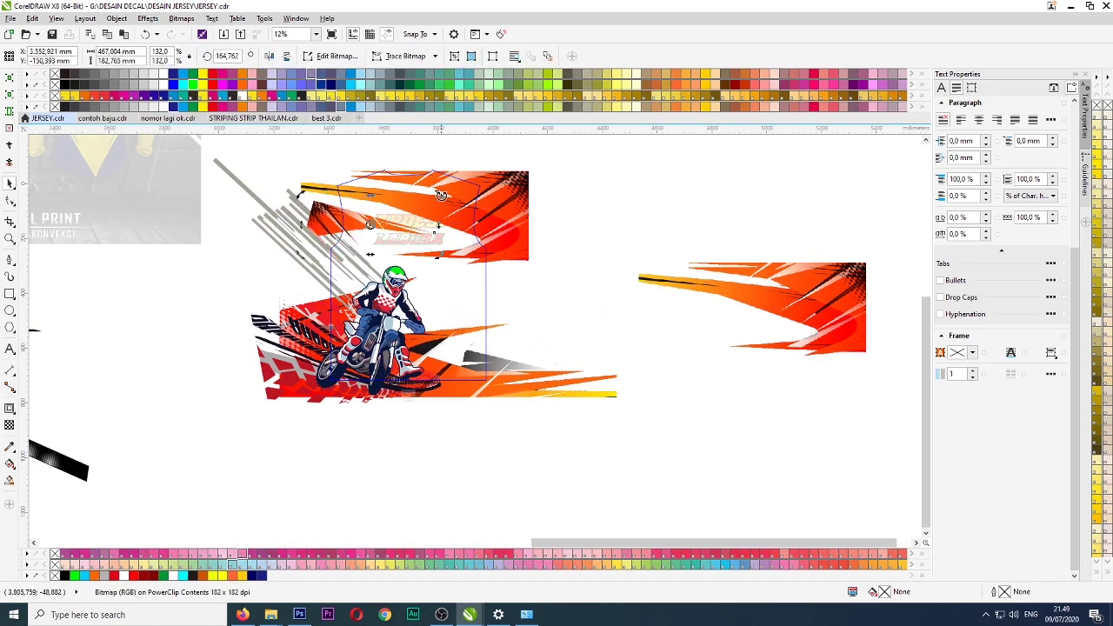
{"action": "left_click", "coordinate": [414, 399]}
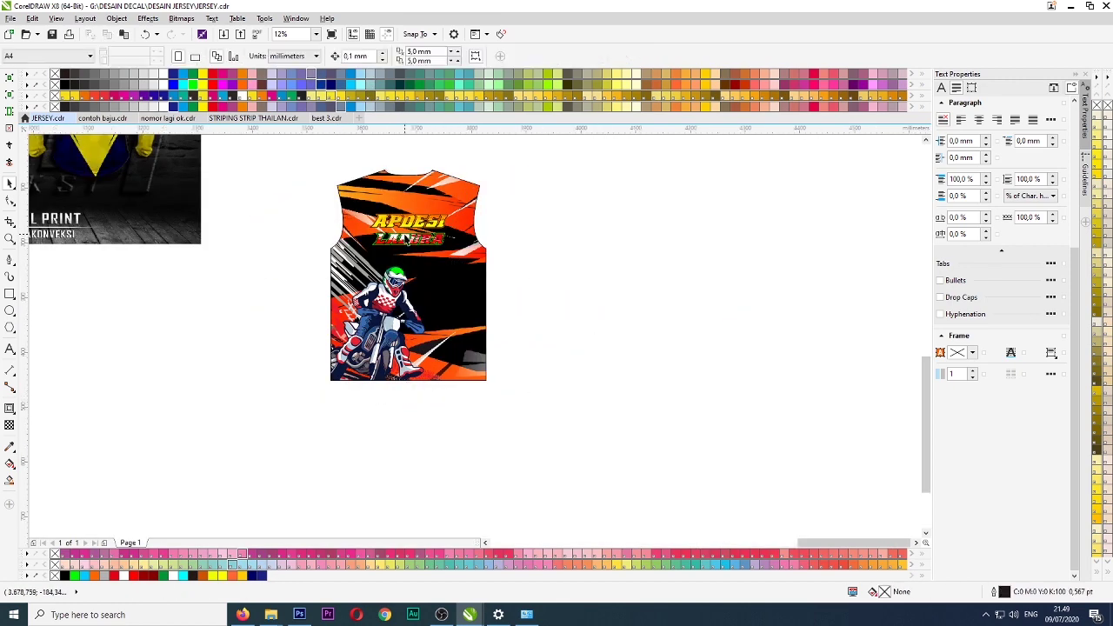
- Fill the outer outline shape of the APDESI lettering with black (#000000)
{"action": "scroll", "coordinate": [462, 388], "scroll_direction": "up", "scroll_amount": 4}
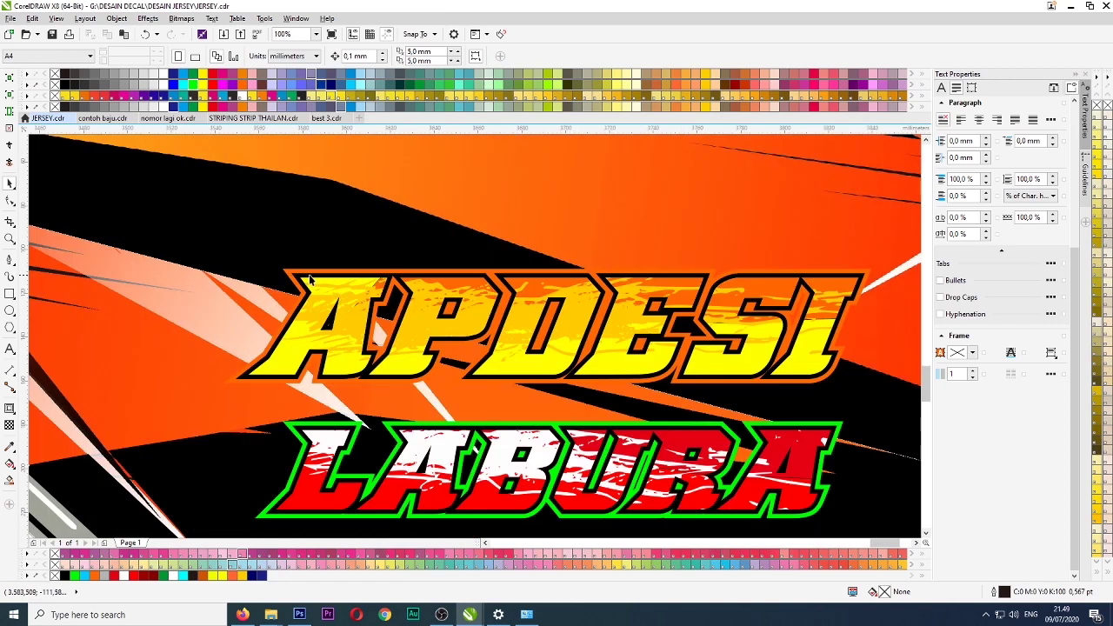
{"action": "left_click", "coordinate": [347, 270]}
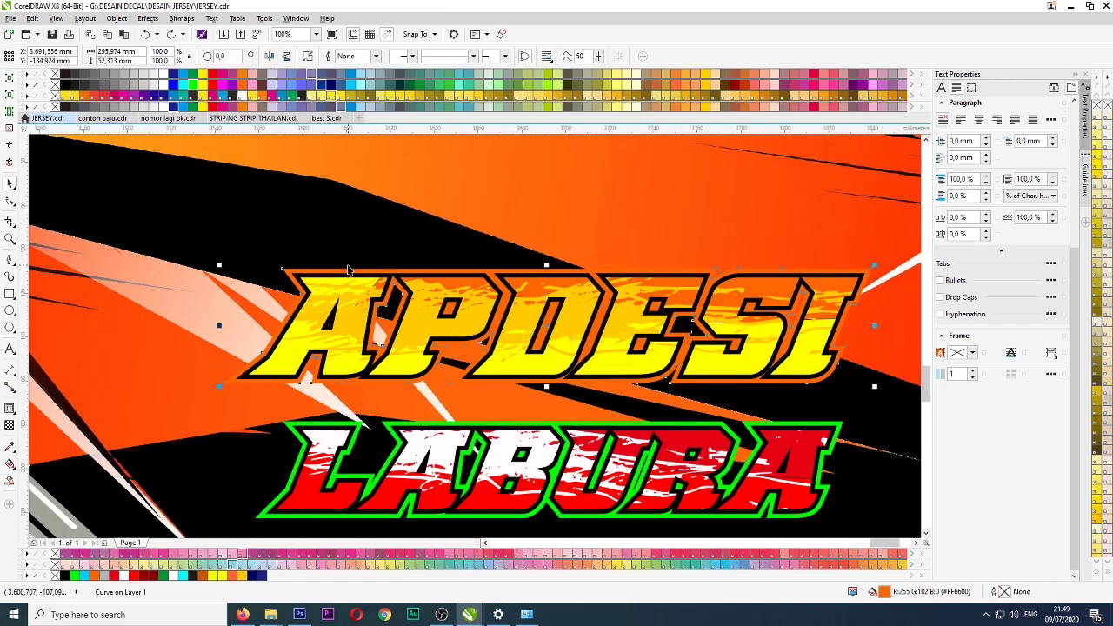
{"action": "left_click", "coordinate": [65, 85]}
{"action": "scroll", "coordinate": [576, 261], "scroll_direction": "down", "scroll_amount": 2}
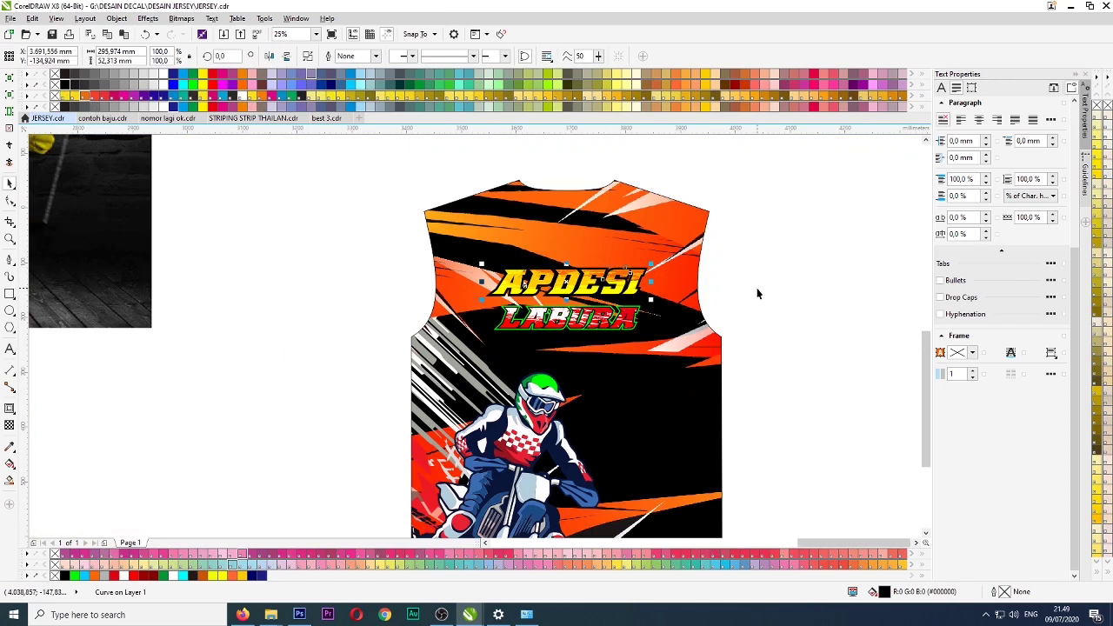
{"action": "left_click", "coordinate": [757, 291]}
- Move the orange jersey back next to the green-black front and group its seven objects
{"action": "scroll", "coordinate": [577, 332], "scroll_direction": "down", "scroll_amount": 2}
{"action": "scroll", "coordinate": [468, 318], "scroll_direction": "up", "scroll_amount": 1}
{"action": "scroll", "coordinate": [619, 357], "scroll_direction": "down", "scroll_amount": 2}
{"action": "scroll", "coordinate": [390, 350], "scroll_direction": "up", "scroll_amount": 1}
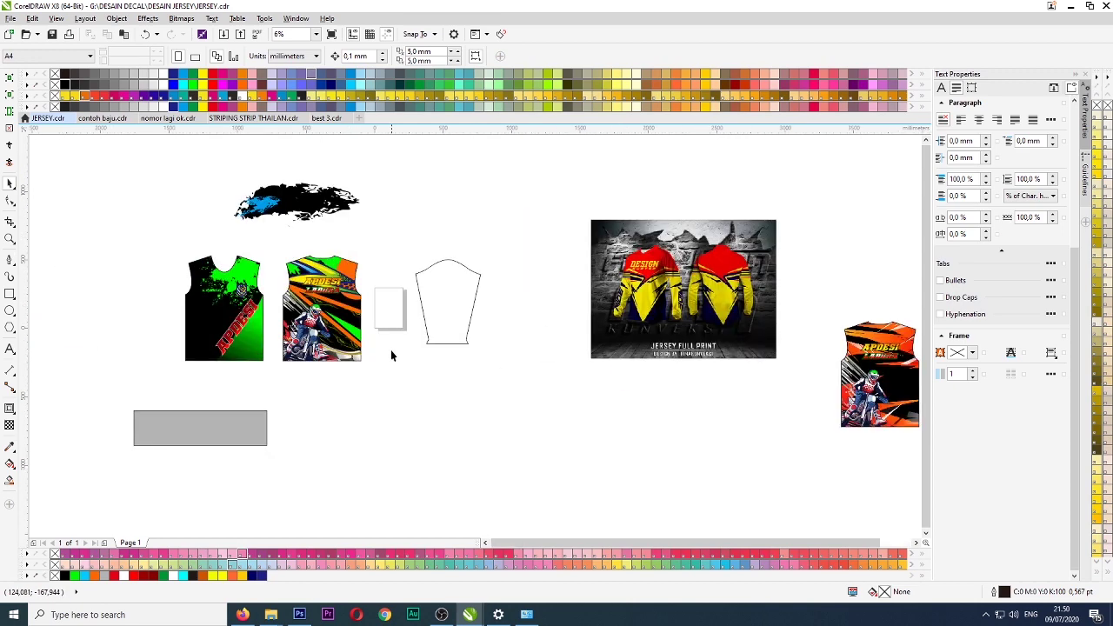
{"action": "scroll", "coordinate": [410, 348], "scroll_direction": "down", "scroll_amount": 1}
{"action": "left_click_drag", "start_coordinate": [609, 318], "coordinate": [683, 398]}
{"action": "left_click_drag", "start_coordinate": [654, 352], "coordinate": [287, 323]}
{"action": "scroll", "coordinate": [261, 322], "scroll_direction": "up", "scroll_amount": 4}
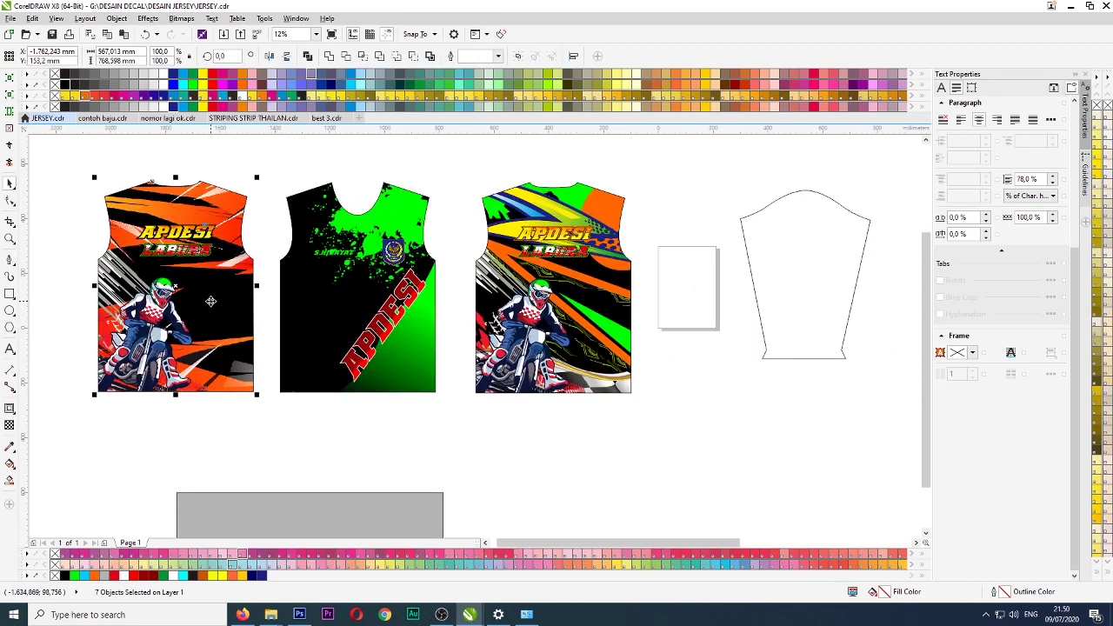
{"action": "key", "text": "ctrl+g"}
{"action": "left_click_drag", "start_coordinate": [218, 308], "coordinate": [227, 306]}
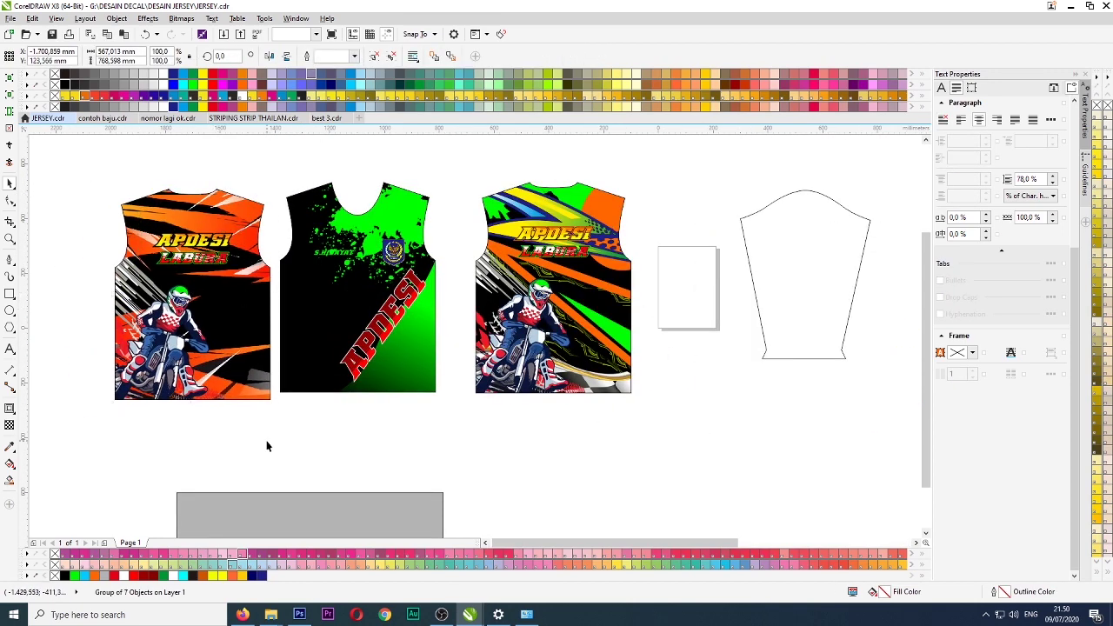
- Switch to contoh baju.cdr, leave its open PowerClip, paste the orange jersey back and place it beside the navy jersey samples
{"action": "left_click", "coordinate": [102, 117]}
{"action": "scroll", "coordinate": [442, 338], "scroll_direction": "down", "scroll_amount": 2}
{"action": "left_click", "coordinate": [490, 385]}
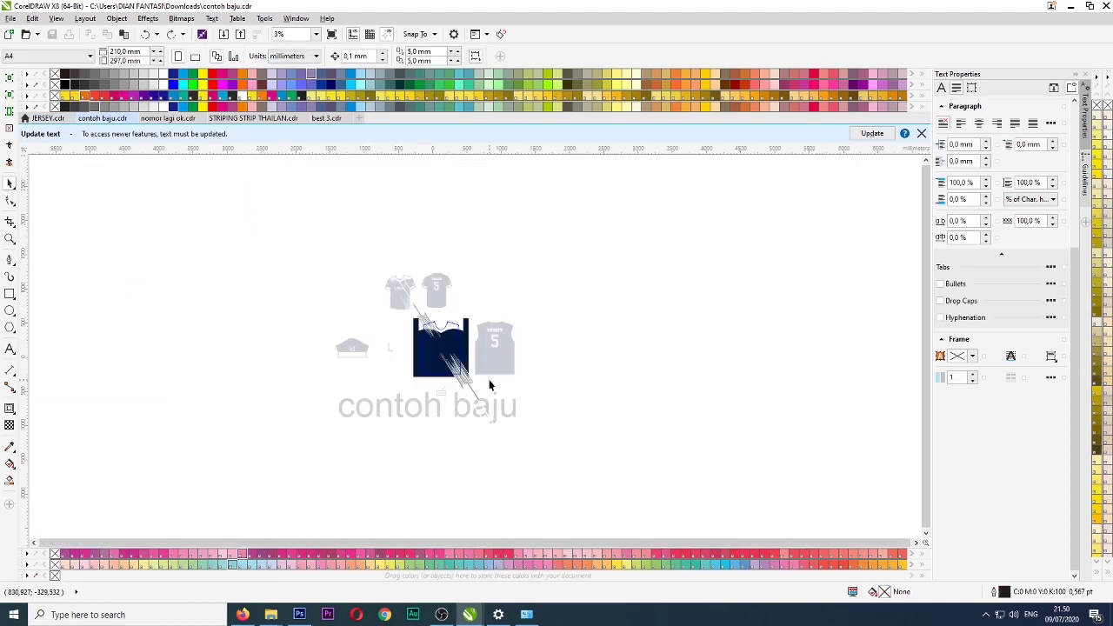
{"action": "scroll", "coordinate": [489, 385], "scroll_direction": "up", "scroll_amount": 1}
{"action": "left_click", "coordinate": [646, 313], "text": "ctrl"}
{"action": "left_click", "coordinate": [646, 313]}
{"action": "key", "text": "ctrl+v"}
{"action": "left_click_drag", "start_coordinate": [150, 303], "coordinate": [230, 237]}
{"action": "scroll", "coordinate": [246, 198], "scroll_direction": "up", "scroll_amount": 1}
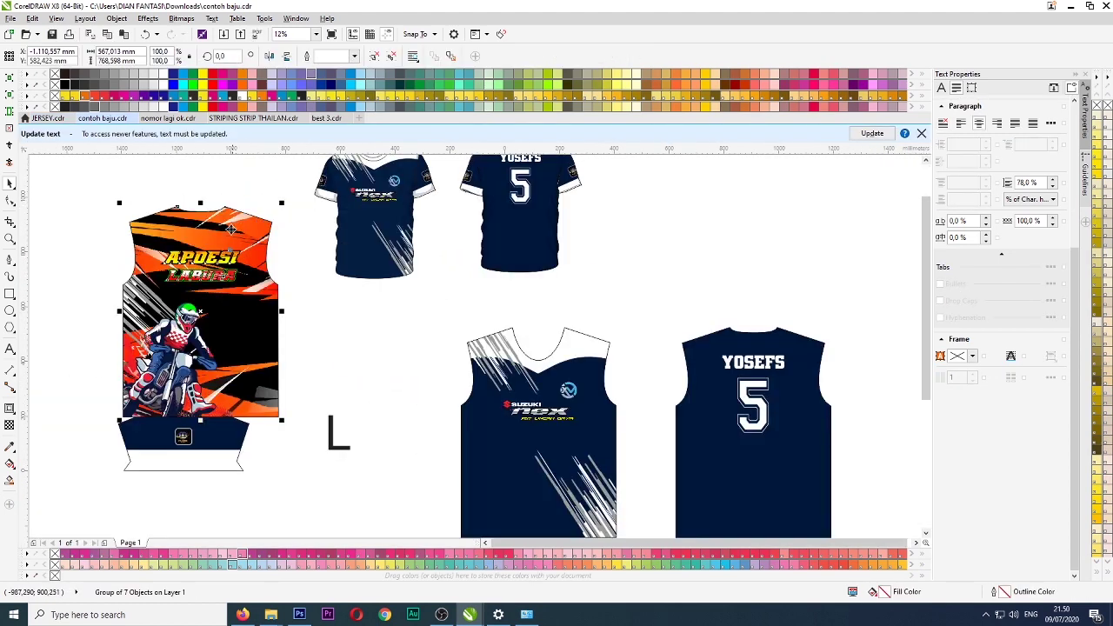
- PowerClip the orange jersey back into the body of the navy back mockup and open the mockup's contents for editing
{"action": "right_click", "coordinate": [225, 224]}
{"action": "left_click", "coordinate": [261, 244]}
{"action": "left_click", "coordinate": [505, 228]}
{"action": "right_click", "coordinate": [509, 230]}
{"action": "left_click", "coordinate": [554, 281]}
{"action": "scroll", "coordinate": [524, 300], "scroll_direction": "down", "scroll_amount": 1}
{"action": "scroll", "coordinate": [524, 293], "scroll_direction": "up", "scroll_amount": 1}
- Fit the orange jersey back over the mockup body at about 369 x 511 mm and finish editing the PowerClip
{"action": "left_click_drag", "start_coordinate": [574, 180], "coordinate": [367, 432]}
{"action": "left_click_drag", "start_coordinate": [549, 192], "coordinate": [499, 246]}
{"action": "scroll", "coordinate": [497, 245], "scroll_direction": "up", "scroll_amount": 1}
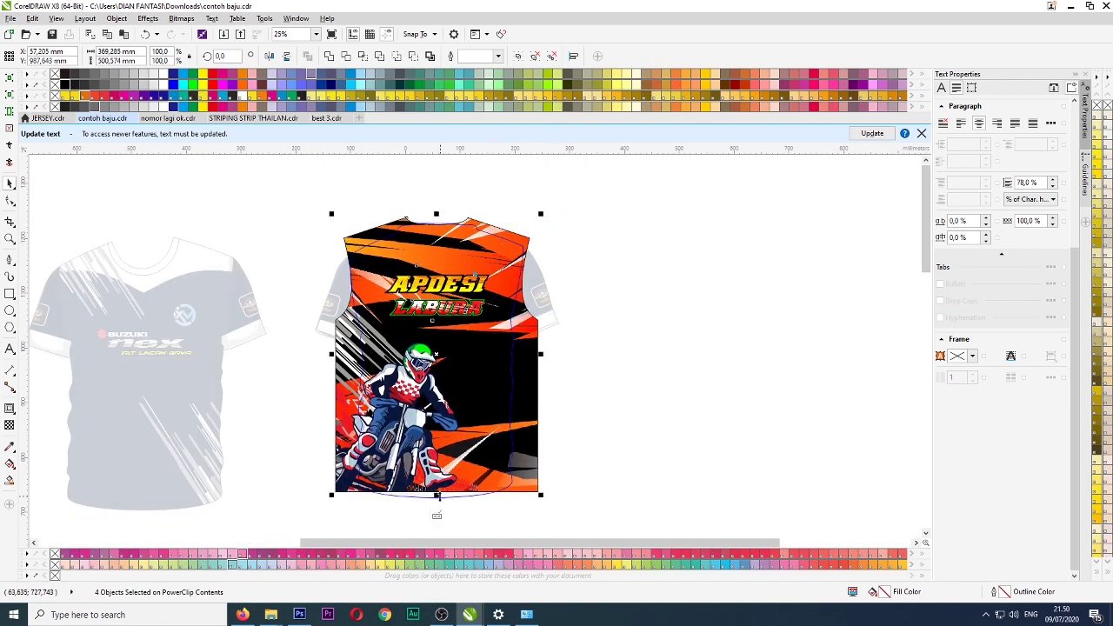
{"action": "left_click_drag", "start_coordinate": [437, 496], "coordinate": [437, 501]}
{"action": "left_click", "coordinate": [672, 380], "text": "ctrl"}
{"action": "left_click", "coordinate": [679, 382]}
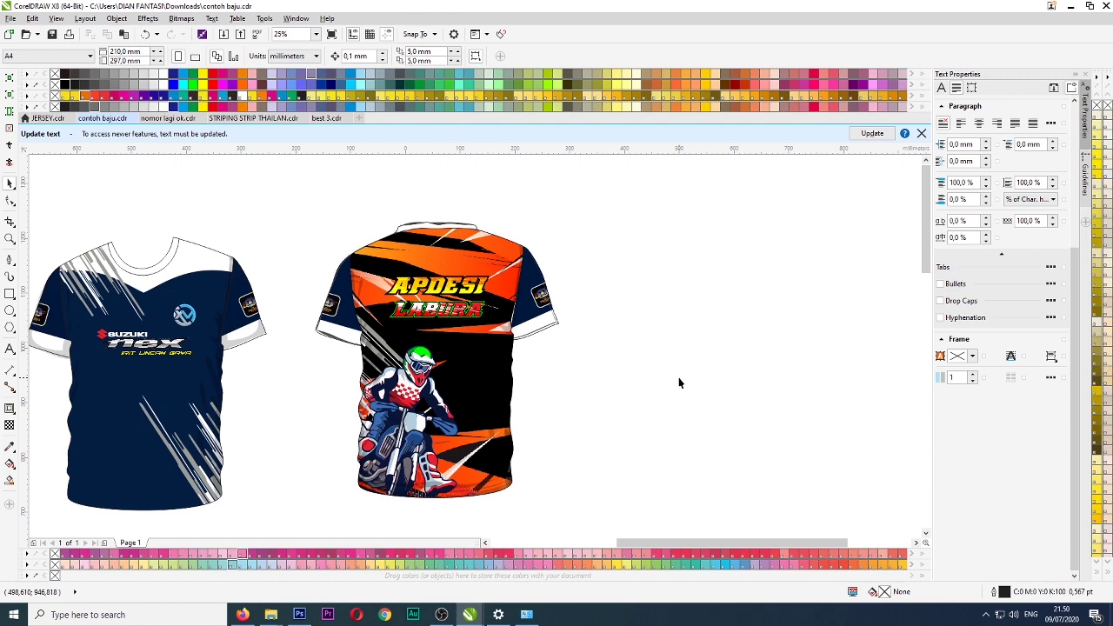
- Reopen the back mockup's PowerClip, ungroup the orange jersey group and open the jersey body's own PowerClip contents
{"action": "scroll", "coordinate": [540, 278], "scroll_direction": "down", "scroll_amount": 2}
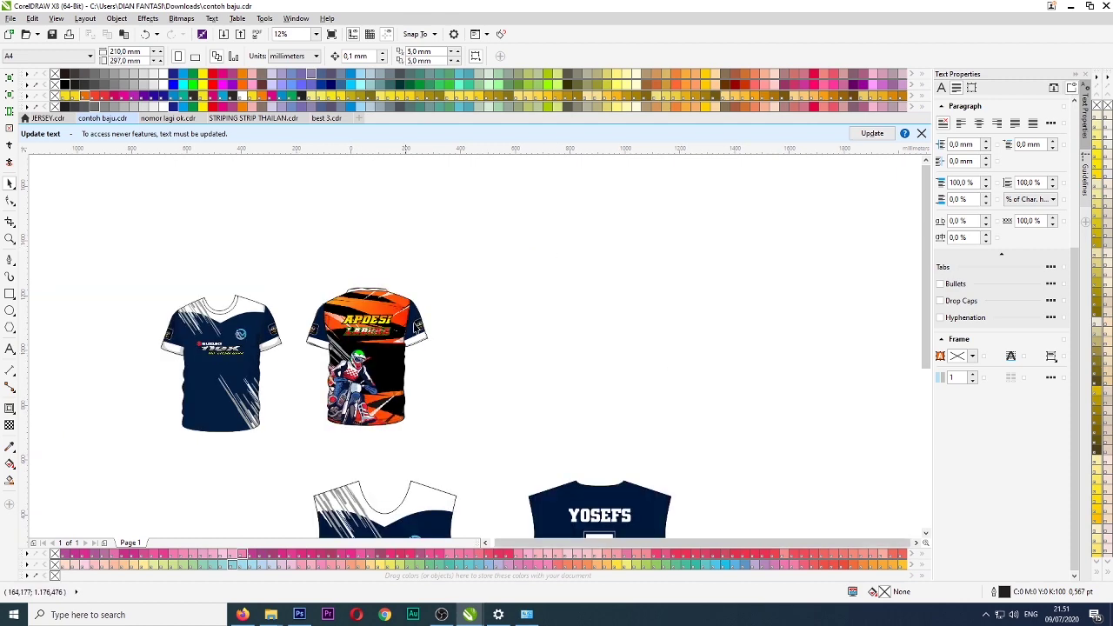
{"action": "scroll", "coordinate": [409, 317], "scroll_direction": "up", "scroll_amount": 2}
{"action": "left_click", "coordinate": [408, 317]}
{"action": "scroll", "coordinate": [514, 321], "scroll_direction": "up", "scroll_amount": 2}
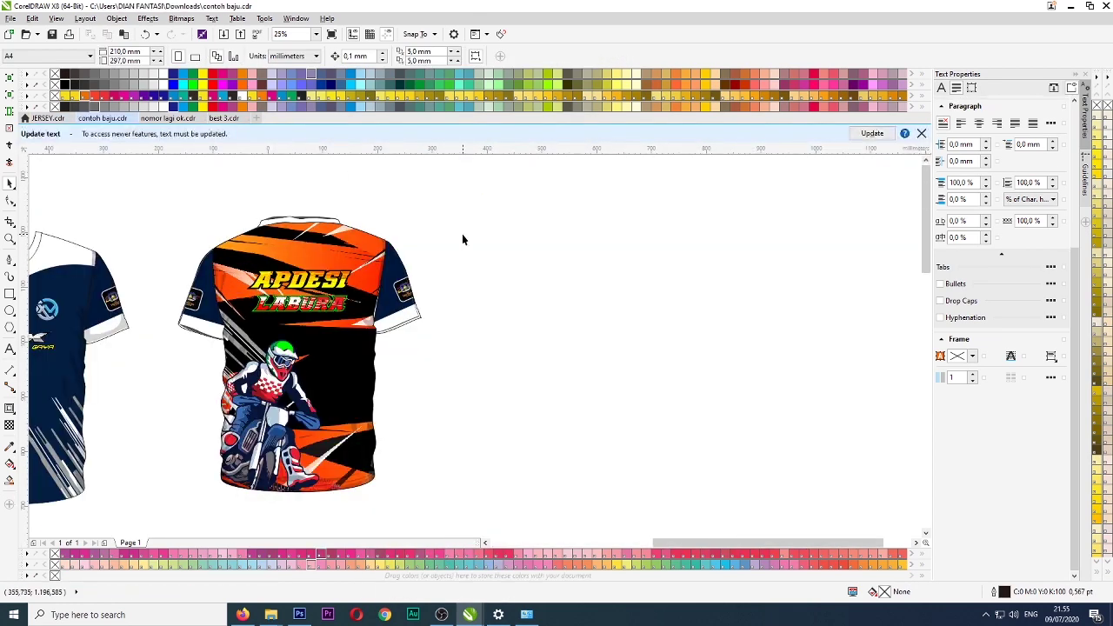
{"action": "scroll", "coordinate": [553, 296], "scroll_direction": "down", "scroll_amount": 2}
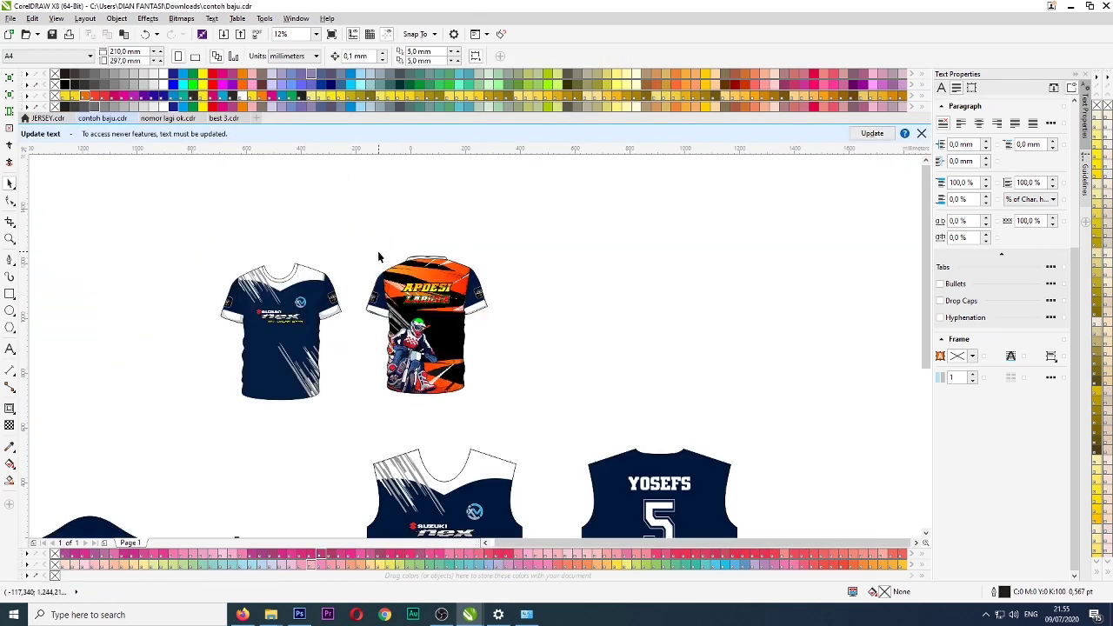
{"action": "scroll", "coordinate": [412, 334], "scroll_direction": "up", "scroll_amount": 2}
{"action": "scroll", "coordinate": [442, 295], "scroll_direction": "down", "scroll_amount": 1}
{"action": "right_click", "coordinate": [442, 296]}
{"action": "left_click", "coordinate": [462, 293]}
{"action": "right_click", "coordinate": [333, 281]}
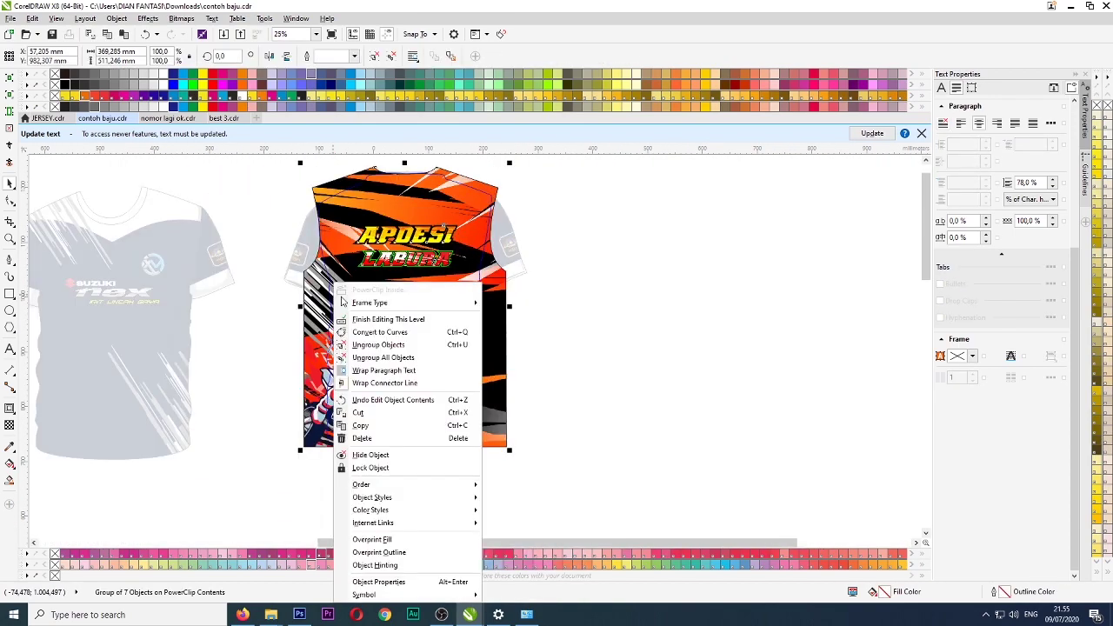
{"action": "left_click", "coordinate": [365, 344]}
{"action": "left_click", "coordinate": [359, 217]}
{"action": "right_click", "coordinate": [358, 217]}
{"action": "left_click", "coordinate": [391, 268]}
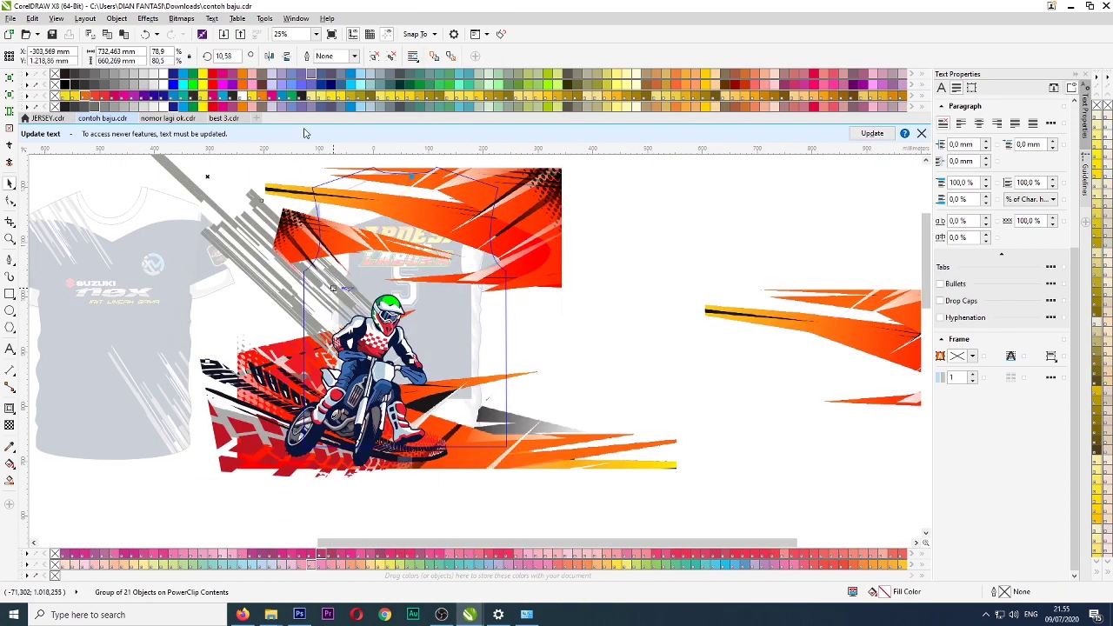
- Duplicate the grey streak group, mirror the copy horizontally onto the opposite side of the rider and finish editing both PowerClip levels
{"action": "key", "text": "KP_Add"}
{"action": "left_click", "coordinate": [269, 56]}
{"action": "left_click_drag", "start_coordinate": [196, 232], "coordinate": [589, 275]}
{"action": "left_click", "coordinate": [498, 483], "text": "ctrl"}
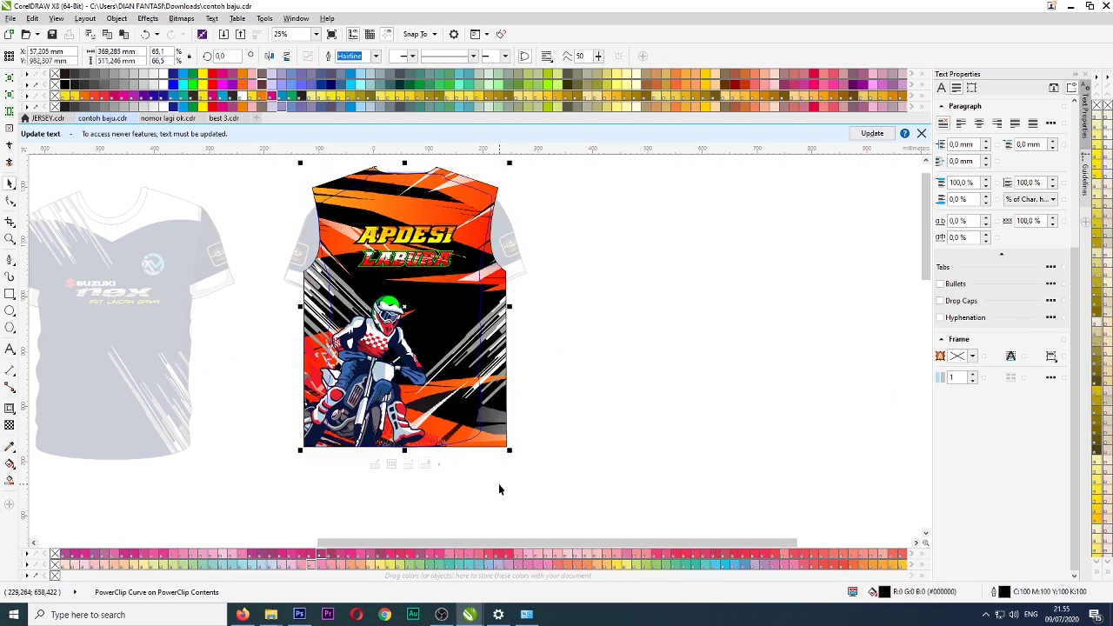
{"action": "left_click", "coordinate": [498, 484], "text": "ctrl"}
{"action": "left_click", "coordinate": [564, 413]}
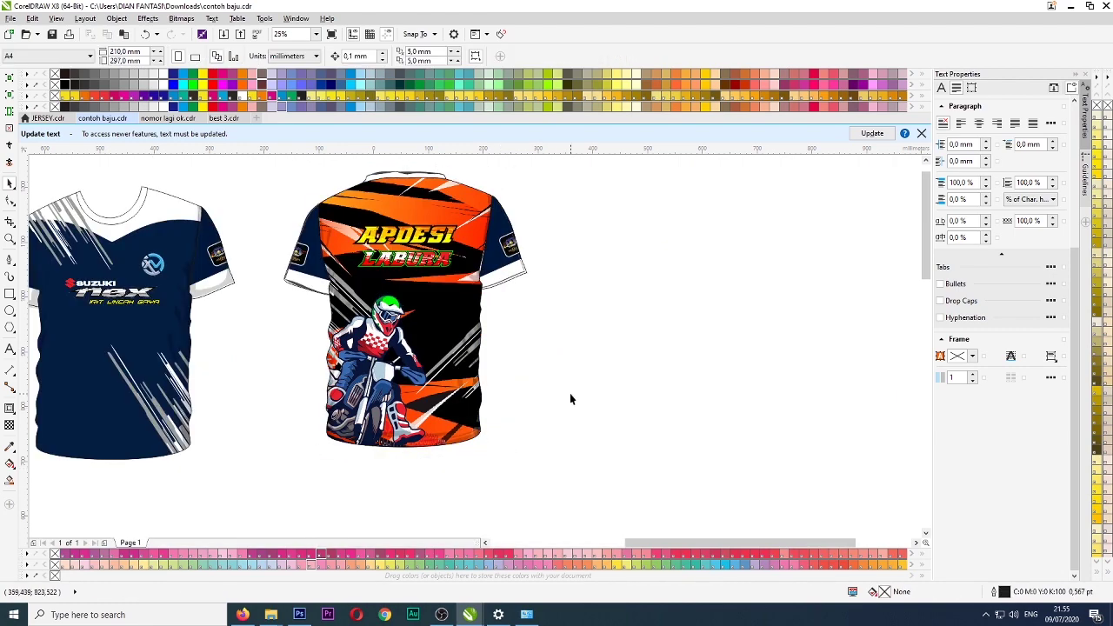
- Switch to Firefox, check the open download pages, close the TusFiles and Dropbox tabs and return to CorelDRAW
{"action": "left_click", "coordinate": [247, 614]}
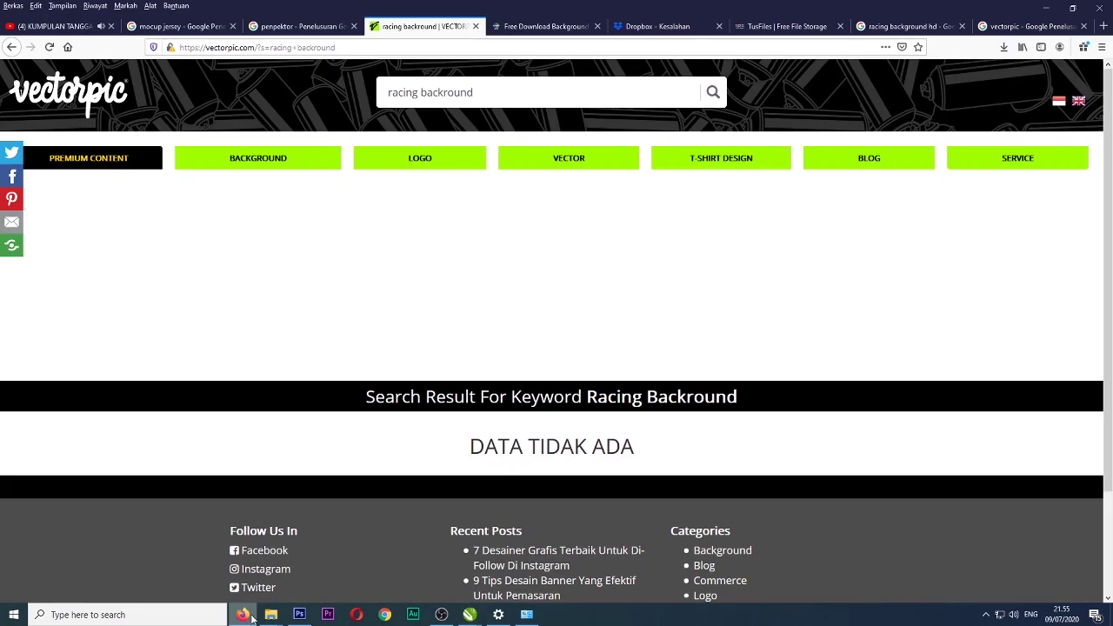
{"action": "left_click", "coordinate": [504, 27]}
{"action": "left_click", "coordinate": [783, 26]}
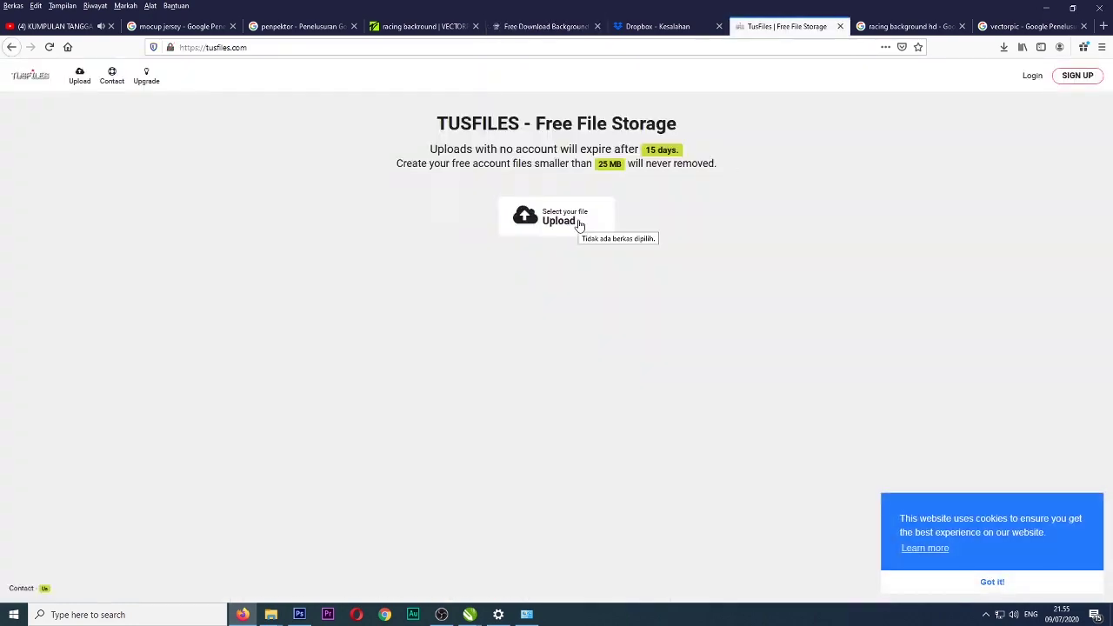
{"action": "left_click", "coordinate": [580, 224]}
{"action": "left_click", "coordinate": [528, 294]}
{"action": "left_click", "coordinate": [561, 226]}
{"action": "left_click", "coordinate": [543, 9]}
{"action": "left_click", "coordinate": [678, 27]}
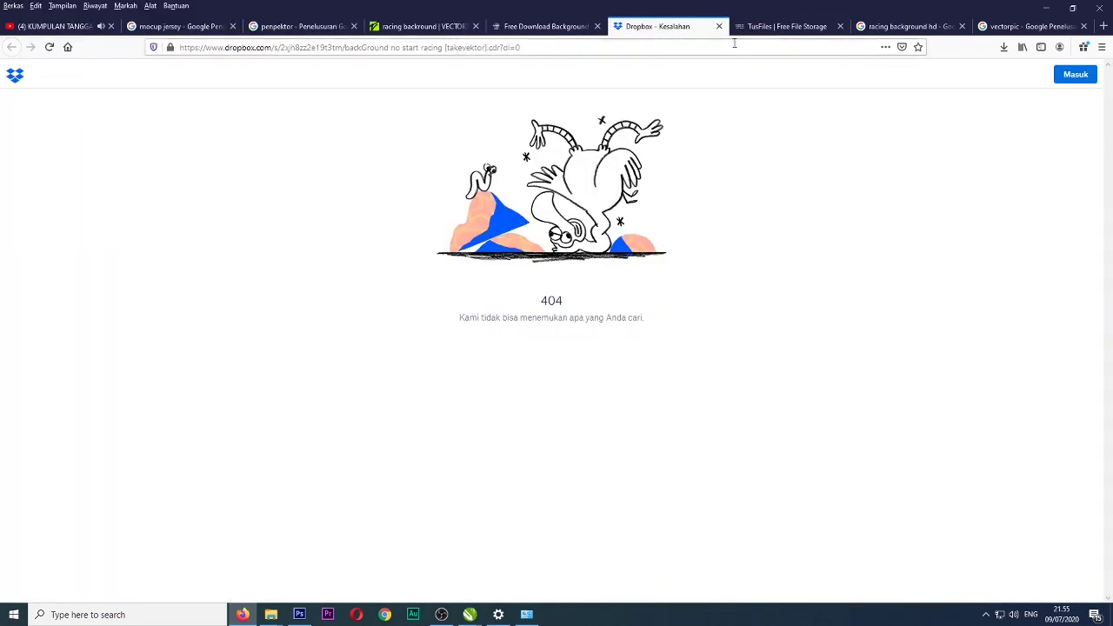
{"action": "left_click", "coordinate": [636, 47]}
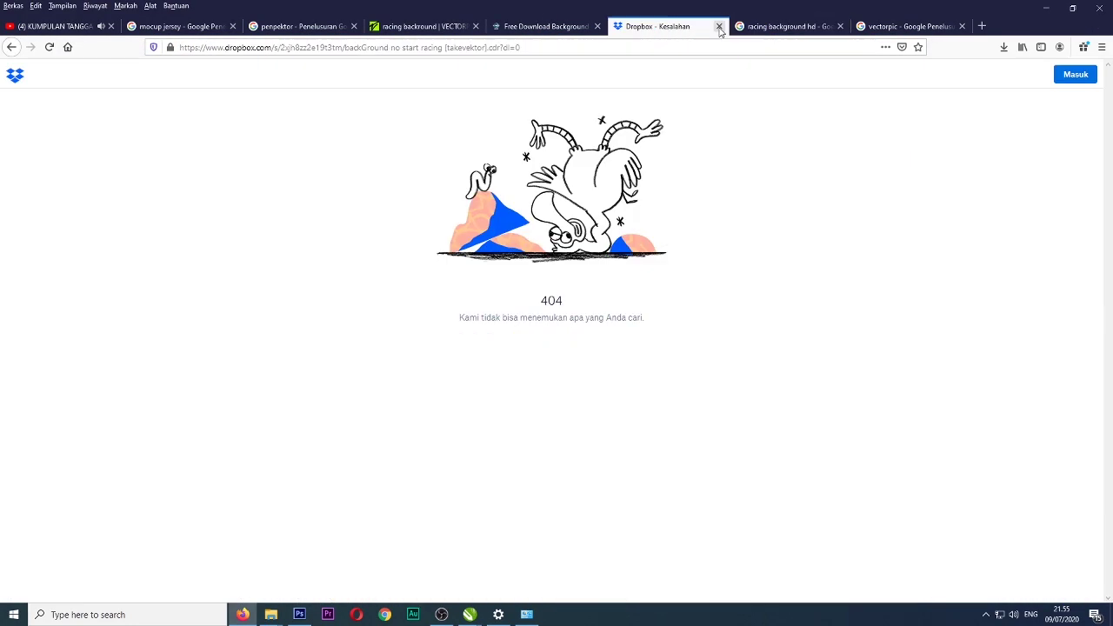
{"action": "left_click", "coordinate": [718, 27]}
{"action": "scroll", "coordinate": [654, 366], "scroll_direction": "down", "scroll_amount": 1}
{"action": "left_click", "coordinate": [242, 615]}
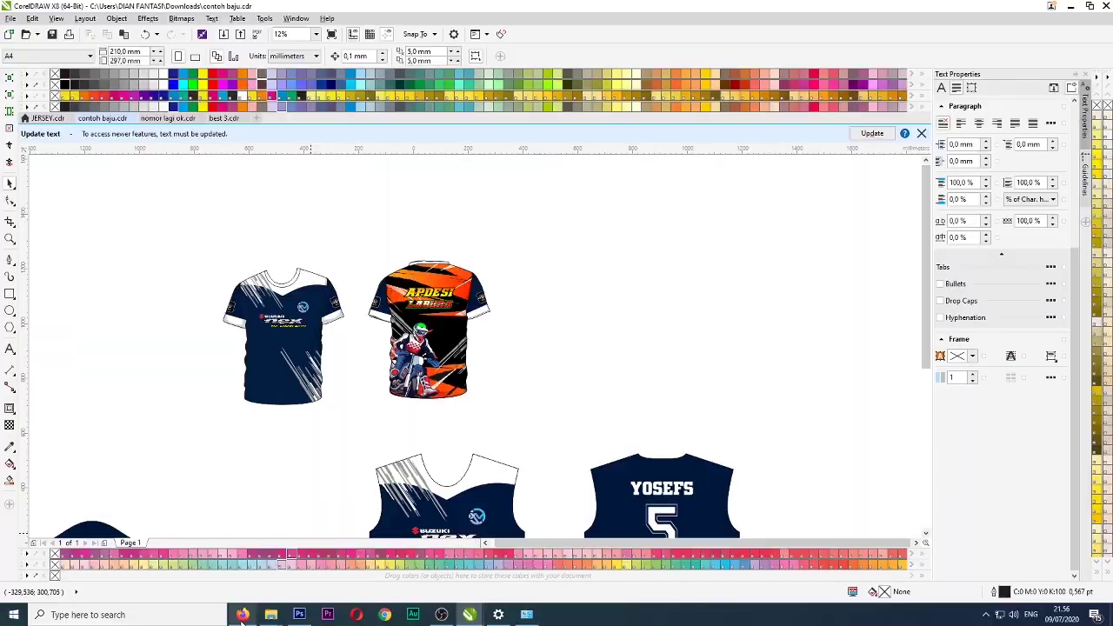
- Close nomor lagi ok.cdr and best 3.cdr and switch to JERSEY.cdr
{"action": "left_click", "coordinate": [201, 118]}
{"action": "left_click", "coordinate": [556, 335]}
{"action": "left_click", "coordinate": [231, 159]}
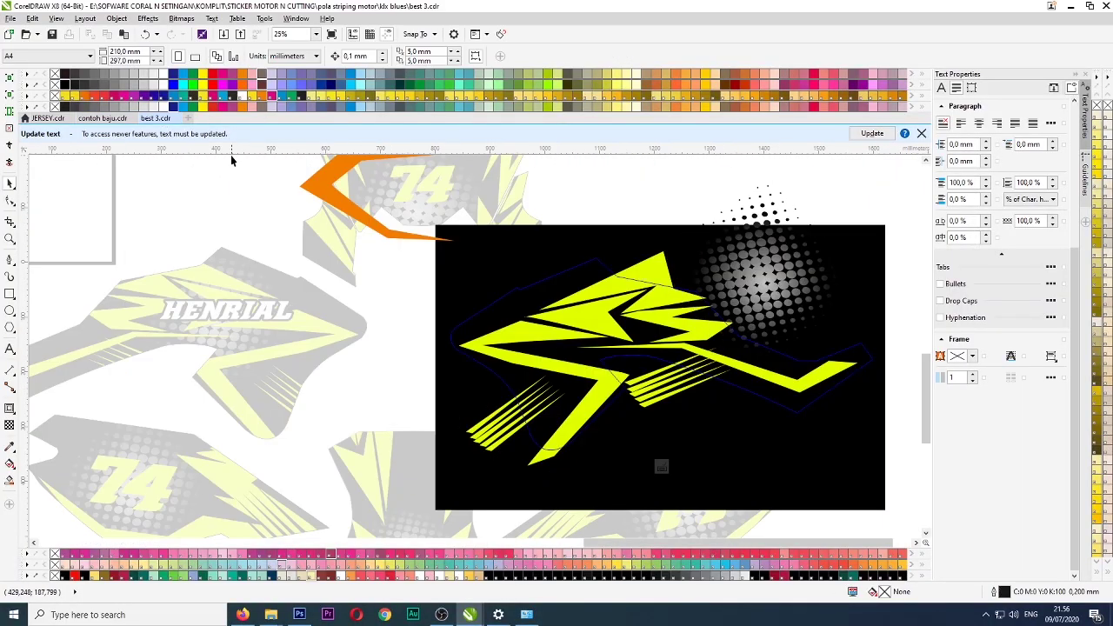
{"action": "left_click", "coordinate": [179, 117]}
{"action": "left_click", "coordinate": [556, 335]}
{"action": "scroll", "coordinate": [411, 232], "scroll_direction": "down", "scroll_amount": 1}
{"action": "left_click", "coordinate": [48, 118]}
{"action": "scroll", "coordinate": [455, 266], "scroll_direction": "down", "scroll_amount": 1}
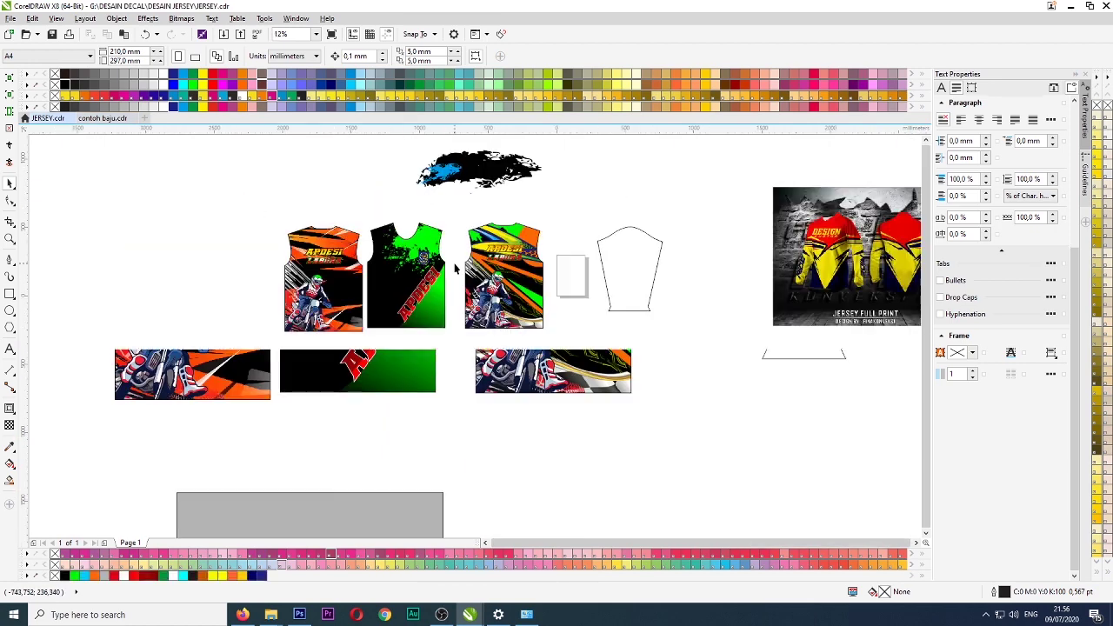
- Move the blank sleeve pattern from beside the page to the outer side of the orange jersey back
{"action": "left_click_drag", "start_coordinate": [635, 247], "coordinate": [253, 261]}
{"action": "left_click", "coordinate": [253, 261]}
{"action": "scroll", "coordinate": [253, 260], "scroll_direction": "up", "scroll_amount": 1}
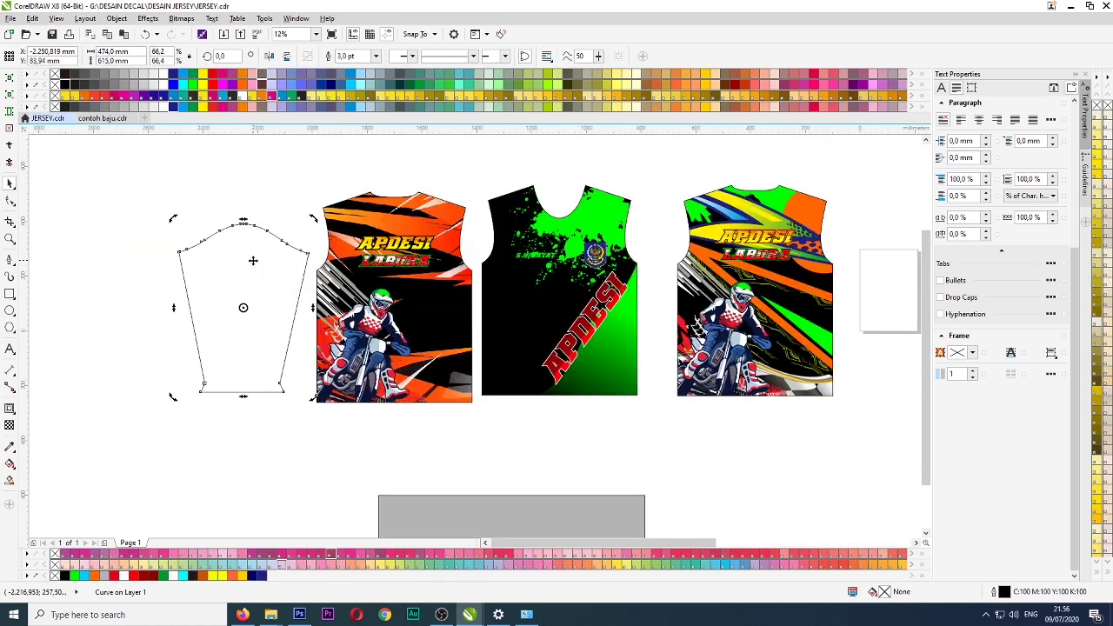
- Open the orange jersey back's PowerClip, copy its upper orange racing artwork and finish editing
{"action": "right_click", "coordinate": [450, 223]}
{"action": "left_click", "coordinate": [494, 273]}
{"action": "left_click", "coordinate": [498, 171]}
{"action": "right_click", "coordinate": [457, 230]}
{"action": "left_click", "coordinate": [492, 281]}
{"action": "left_click", "coordinate": [457, 247]}
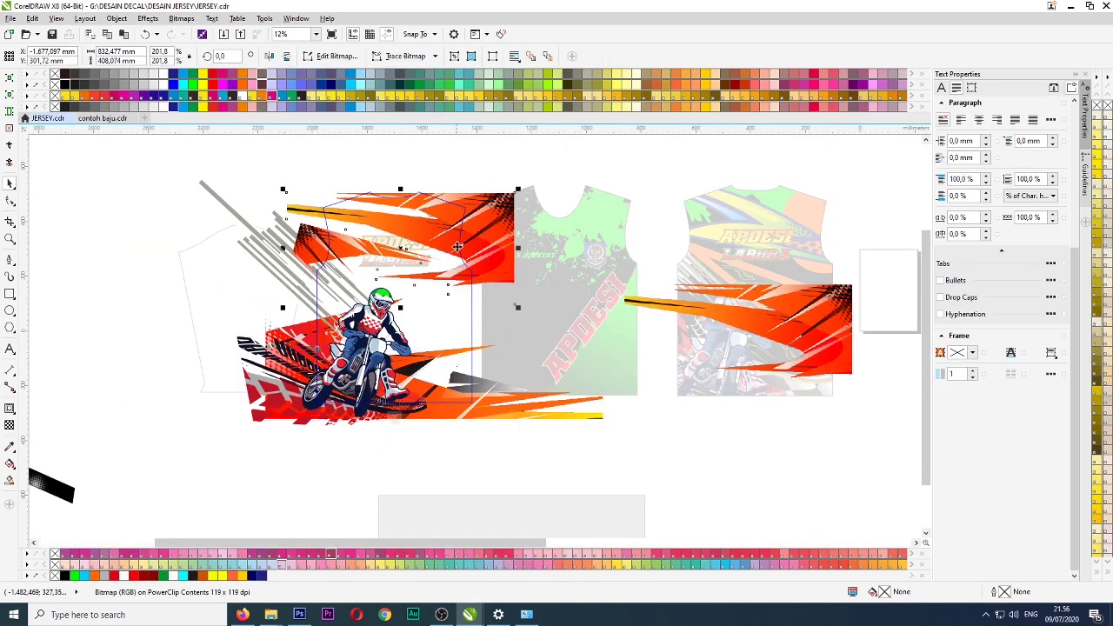
{"action": "key", "text": "ctrl+c"}
{"action": "left_click", "coordinate": [392, 419]}
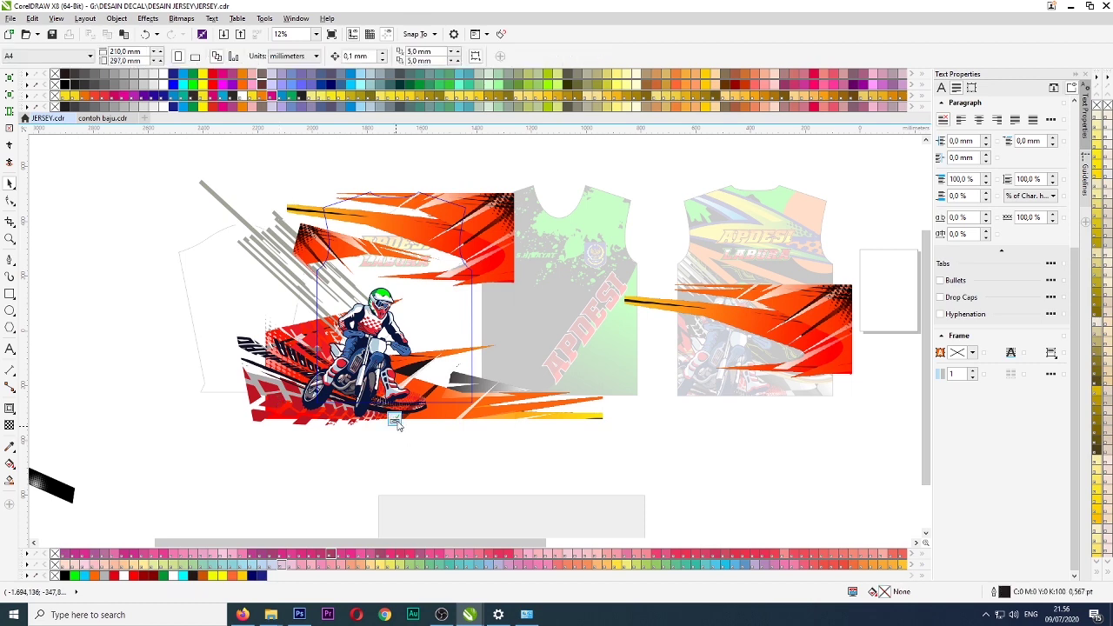
- Paste the copied orange artwork, PowerClip it into the green-black front and open the front's contents
{"action": "key", "text": "ctrl+v"}
{"action": "right_click", "coordinate": [461, 221]}
{"action": "left_click", "coordinate": [494, 230]}
{"action": "left_click", "coordinate": [539, 233]}
{"action": "right_click", "coordinate": [540, 230]}
{"action": "left_click", "coordinate": [567, 280]}
- Move the green shapes off the front and rotate the large orange artwork diagonally across the front's lower half
{"action": "left_click_drag", "start_coordinate": [567, 280], "coordinate": [808, 362]}
{"action": "left_click", "coordinate": [720, 341]}
{"action": "left_click_drag", "start_coordinate": [779, 301], "coordinate": [585, 396]}
{"action": "left_click_drag", "start_coordinate": [717, 450], "coordinate": [765, 486]}
- Rotate the grey streak group and place it diagonally behind the APDESI lettering on the front
{"action": "left_click", "coordinate": [298, 274]}
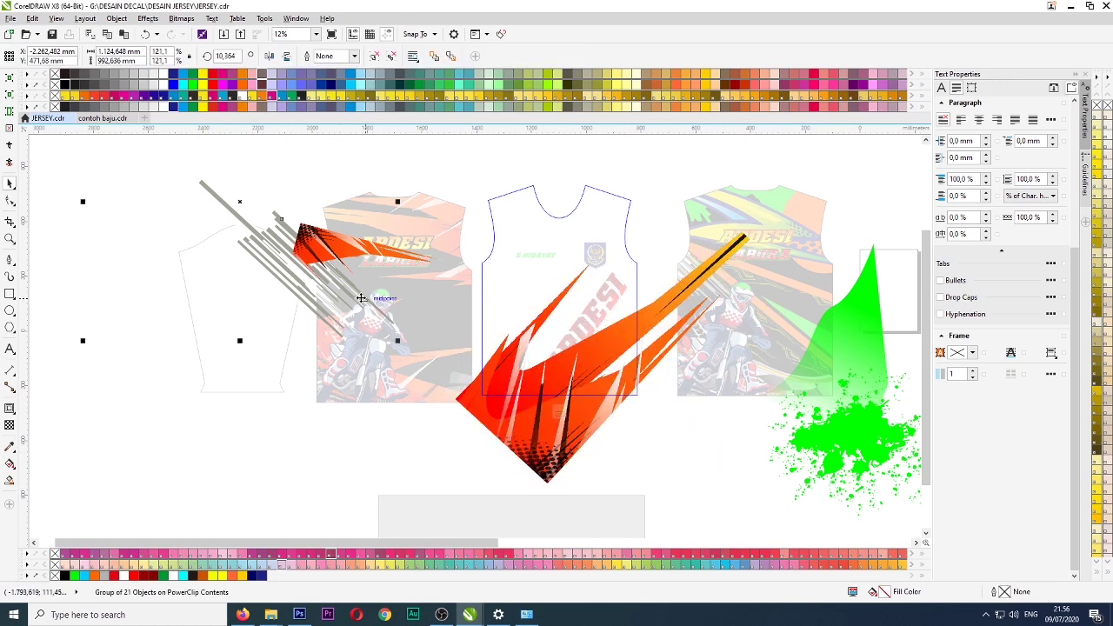
{"action": "left_click_drag", "start_coordinate": [360, 299], "coordinate": [540, 322]}
{"action": "left_click_drag", "start_coordinate": [584, 368], "coordinate": [639, 230]}
{"action": "left_click", "coordinate": [541, 193]}
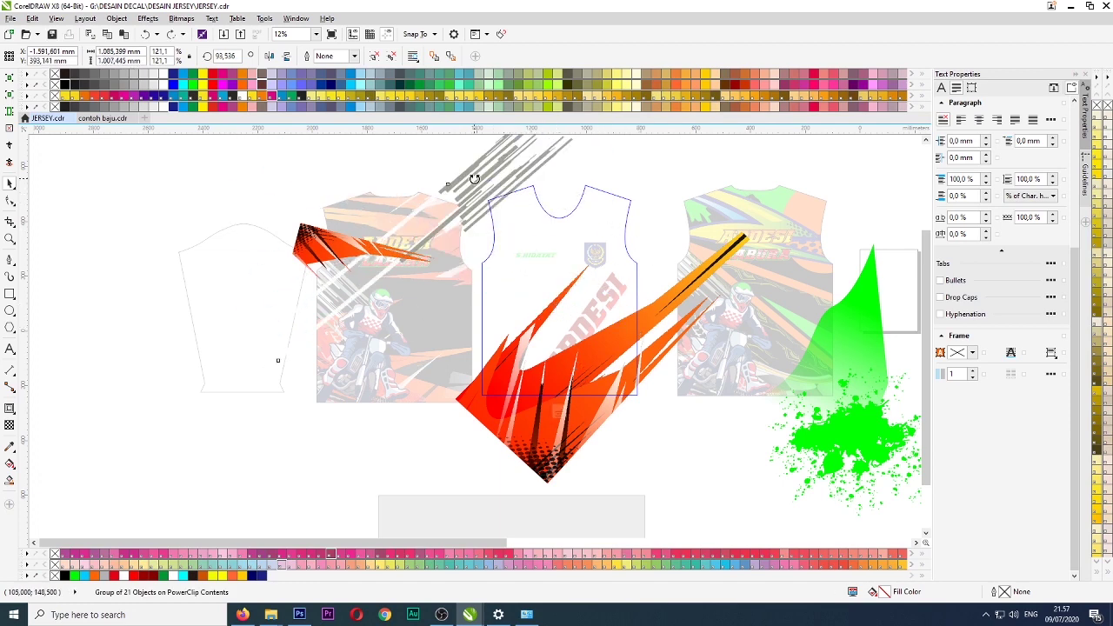
{"action": "left_click_drag", "start_coordinate": [480, 180], "coordinate": [570, 359]}
{"action": "left_click", "coordinate": [570, 359]}
- Scale the small orange piece to about 330%, rotate it to 165.2° across the front's shoulders and finish editing
{"action": "left_click_drag", "start_coordinate": [406, 499], "coordinate": [391, 495]}
{"action": "left_click_drag", "start_coordinate": [407, 271], "coordinate": [575, 207]}
{"action": "left_click", "coordinate": [521, 493], "text": "ctrl"}
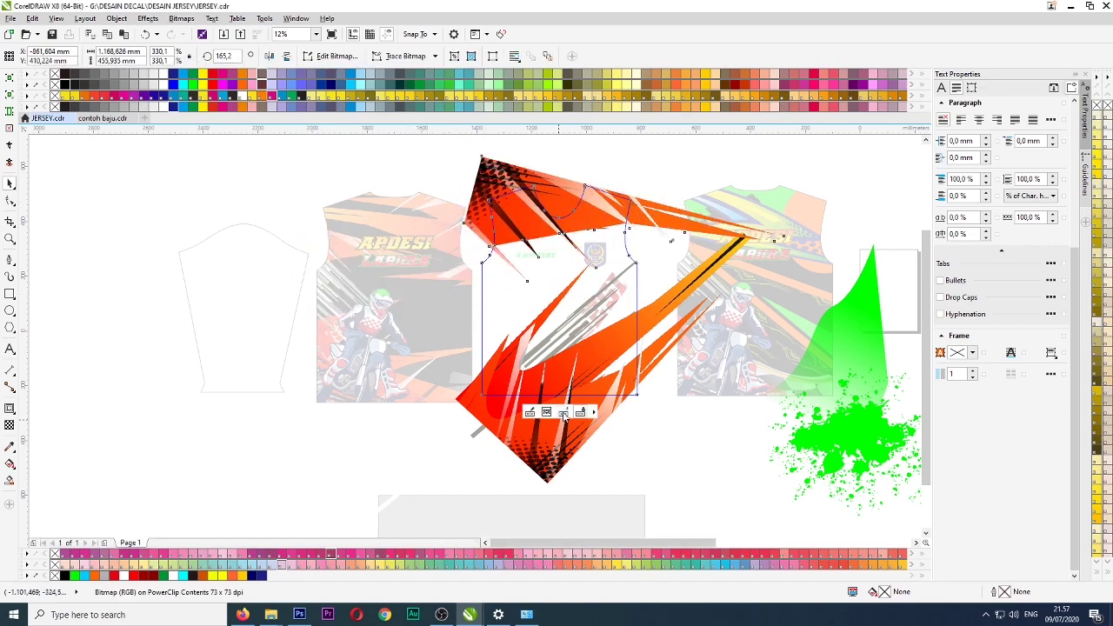
{"action": "left_click", "coordinate": [477, 447]}
- Ungroup the diagonal APDESI lettering on the orange front into its separate objects
{"action": "scroll", "coordinate": [615, 301], "scroll_direction": "up", "scroll_amount": 1}
{"action": "scroll", "coordinate": [616, 301], "scroll_direction": "down", "scroll_amount": 1}
{"action": "scroll", "coordinate": [600, 254], "scroll_direction": "up", "scroll_amount": 1}
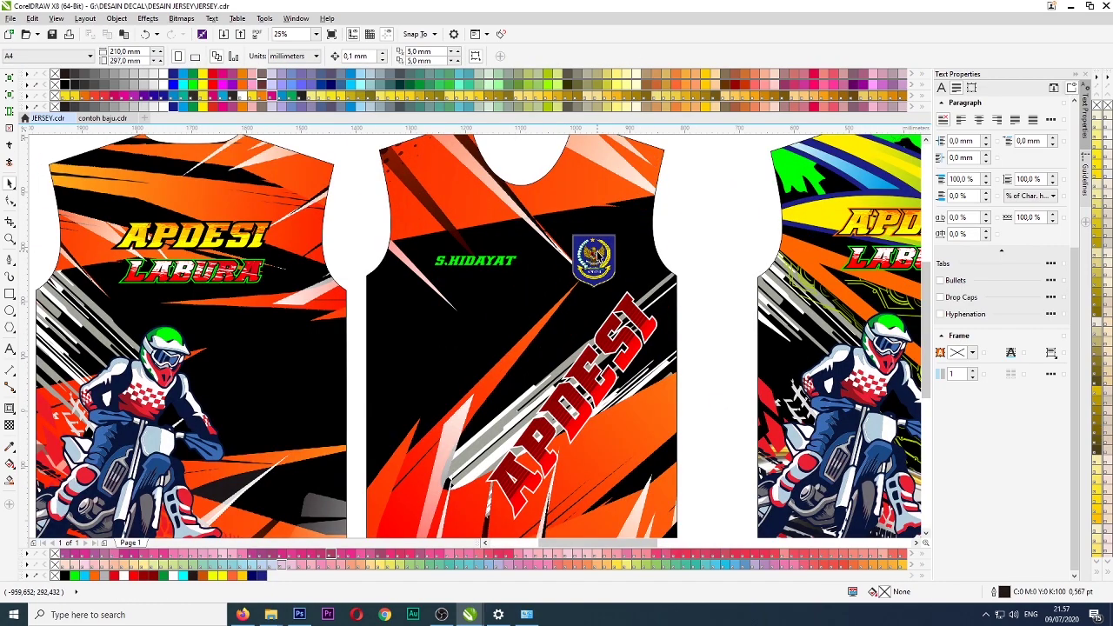
{"action": "left_click", "coordinate": [608, 313]}
{"action": "key", "text": "Escape"}
{"action": "scroll", "coordinate": [646, 289], "scroll_direction": "up", "scroll_amount": 3}
{"action": "left_click_drag", "start_coordinate": [535, 279], "coordinate": [563, 272]}
{"action": "key", "text": "Escape"}
{"action": "right_click", "coordinate": [519, 276]}
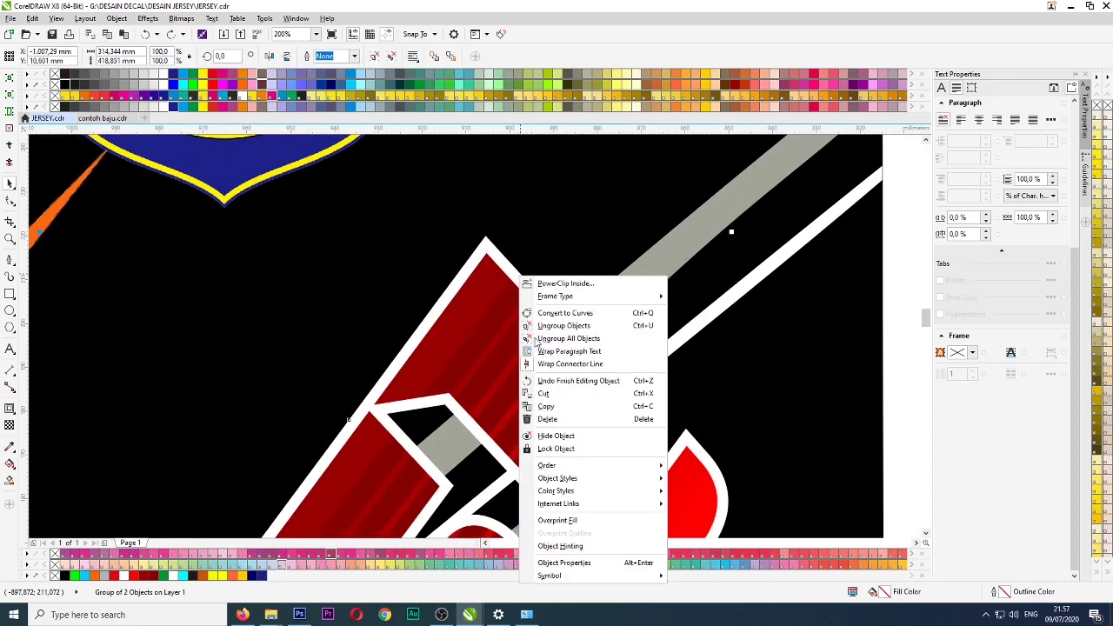
{"action": "left_click", "coordinate": [547, 326]}
- Add a one-step outside contour of 4.5 mm around the white outline shape of the diagonal APDESI lettering
{"action": "left_click", "coordinate": [10, 408]}
{"action": "left_click", "coordinate": [292, 57]}
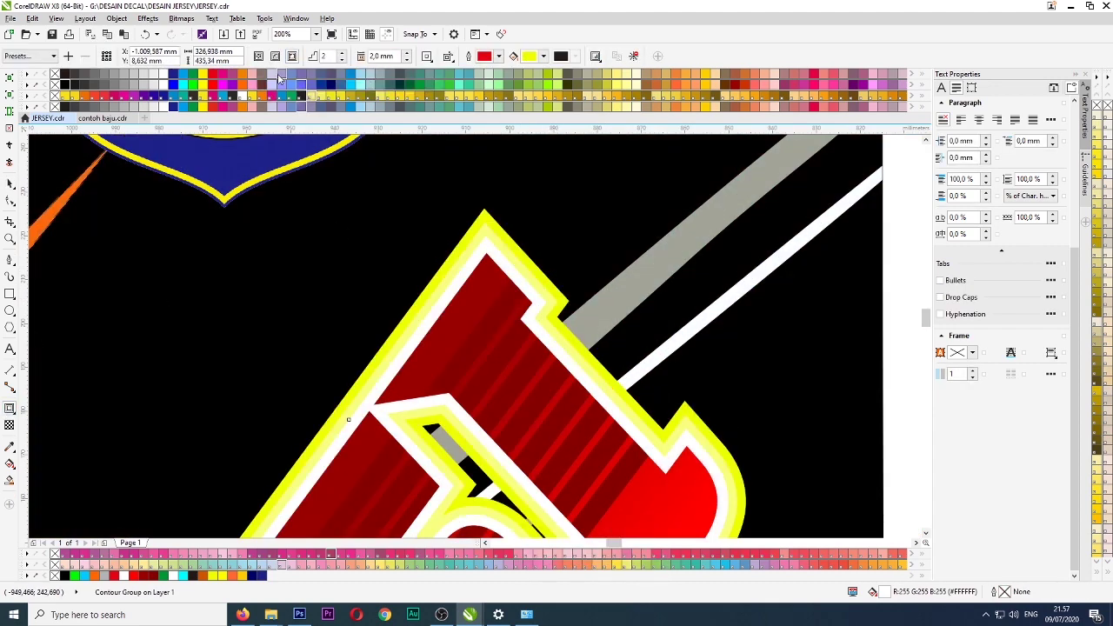
{"action": "left_click", "coordinate": [341, 60]}
{"action": "left_click", "coordinate": [406, 55]}
{"action": "scroll", "coordinate": [400, 431], "scroll_direction": "down", "scroll_amount": 4}
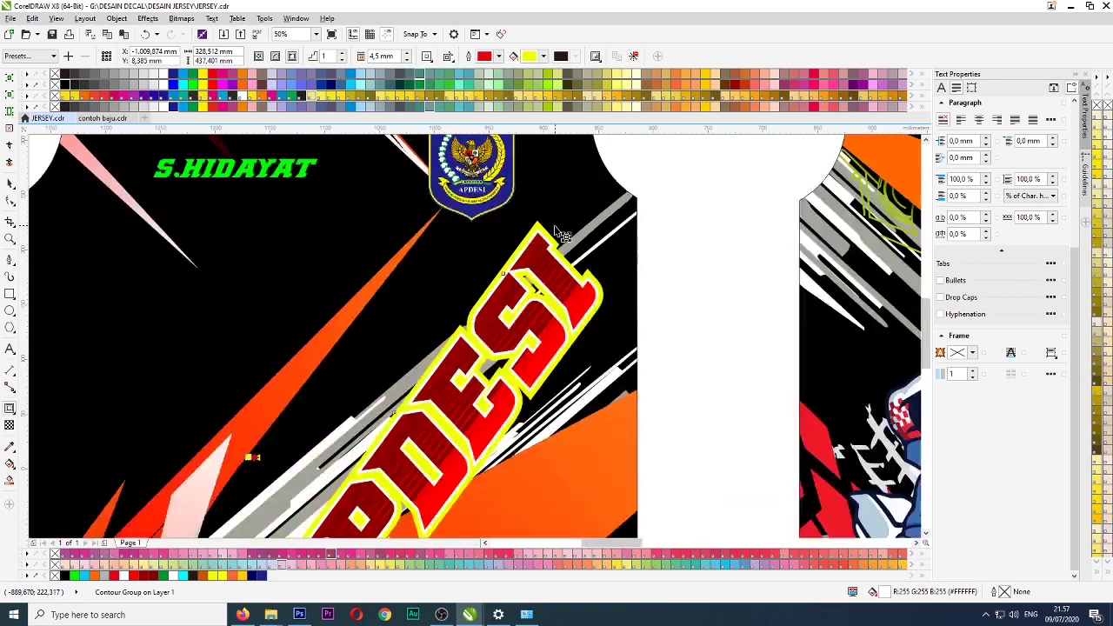
- Break the yellow contour group apart from the white outline shape of the APDESI lettering
{"action": "right_click", "coordinate": [550, 229]}
{"action": "key", "text": "Escape"}
{"action": "scroll", "coordinate": [549, 226], "scroll_direction": "up", "scroll_amount": 2}
{"action": "right_click", "coordinate": [537, 230]}
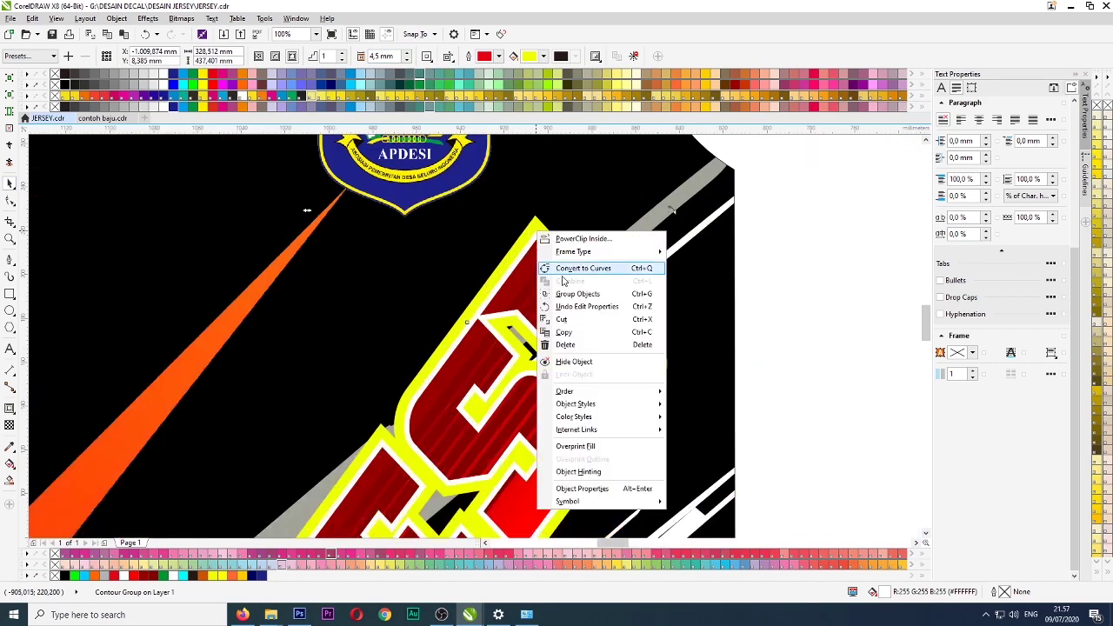
{"action": "key", "text": "Escape"}
{"action": "right_click", "coordinate": [539, 242]}
{"action": "left_click", "coordinate": [551, 236]}
{"action": "scroll", "coordinate": [551, 236], "scroll_direction": "up", "scroll_amount": 2}
{"action": "right_click", "coordinate": [505, 245]}
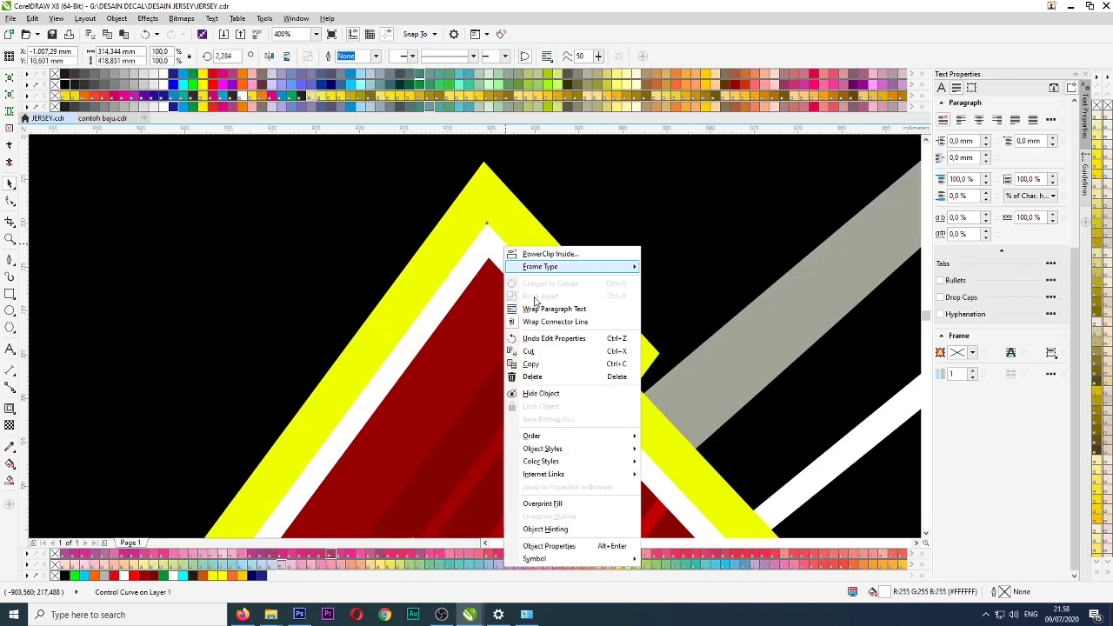
{"action": "left_click", "coordinate": [507, 209]}
{"action": "left_click_drag", "start_coordinate": [507, 209], "coordinate": [557, 199]}
{"action": "key", "text": "ctrl+z"}
{"action": "right_click", "coordinate": [506, 221]}
{"action": "left_click", "coordinate": [536, 248]}
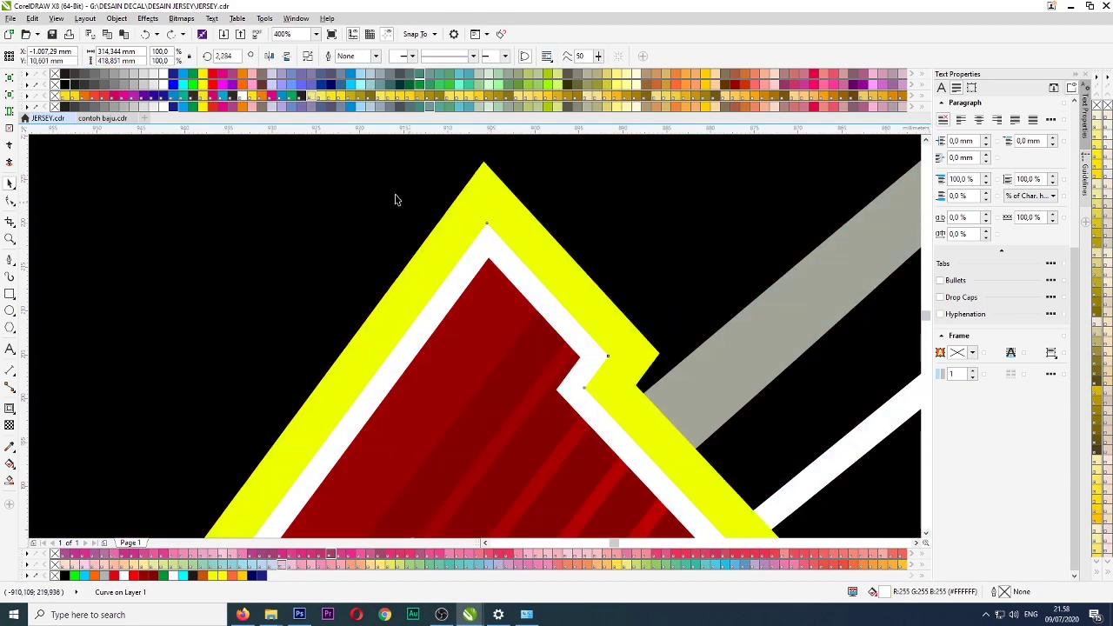
- Delete the white outline shape of the diagonal APDESI lettering and fill the separated contour shape with black (#000000)
{"action": "key", "text": "Delete"}
{"action": "left_click", "coordinate": [479, 214]}
{"action": "left_click", "coordinate": [65, 84]}
{"action": "scroll", "coordinate": [448, 228], "scroll_direction": "down", "scroll_amount": 4}
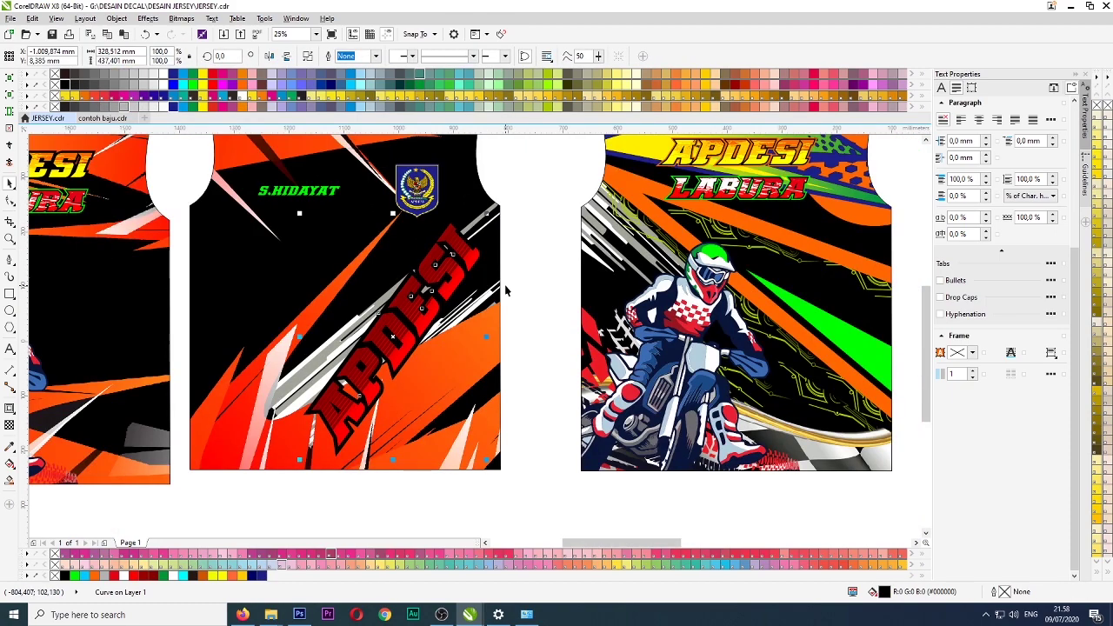
{"action": "scroll", "coordinate": [424, 255], "scroll_direction": "up", "scroll_amount": 1}
{"action": "scroll", "coordinate": [423, 255], "scroll_direction": "down", "scroll_amount": 1}
{"action": "key", "text": "Escape"}
{"action": "scroll", "coordinate": [423, 255], "scroll_direction": "down", "scroll_amount": 2}
{"action": "scroll", "coordinate": [419, 258], "scroll_direction": "up", "scroll_amount": 3}
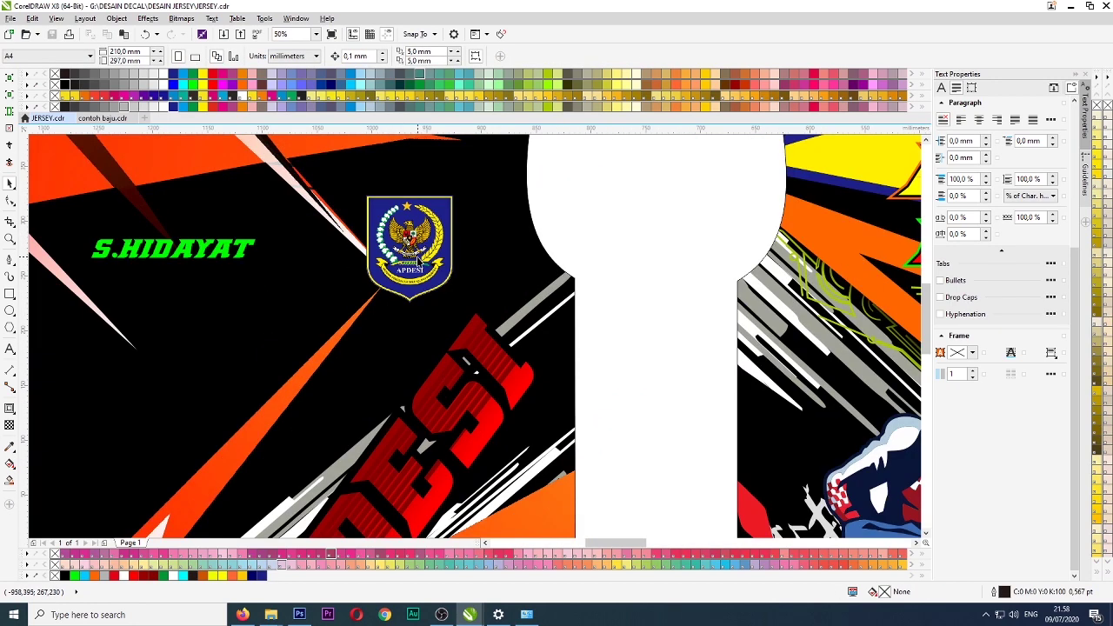
{"action": "scroll", "coordinate": [418, 259], "scroll_direction": "down", "scroll_amount": 3}
{"action": "scroll", "coordinate": [506, 233], "scroll_direction": "up", "scroll_amount": 1}
{"action": "left_click", "coordinate": [271, 615]}
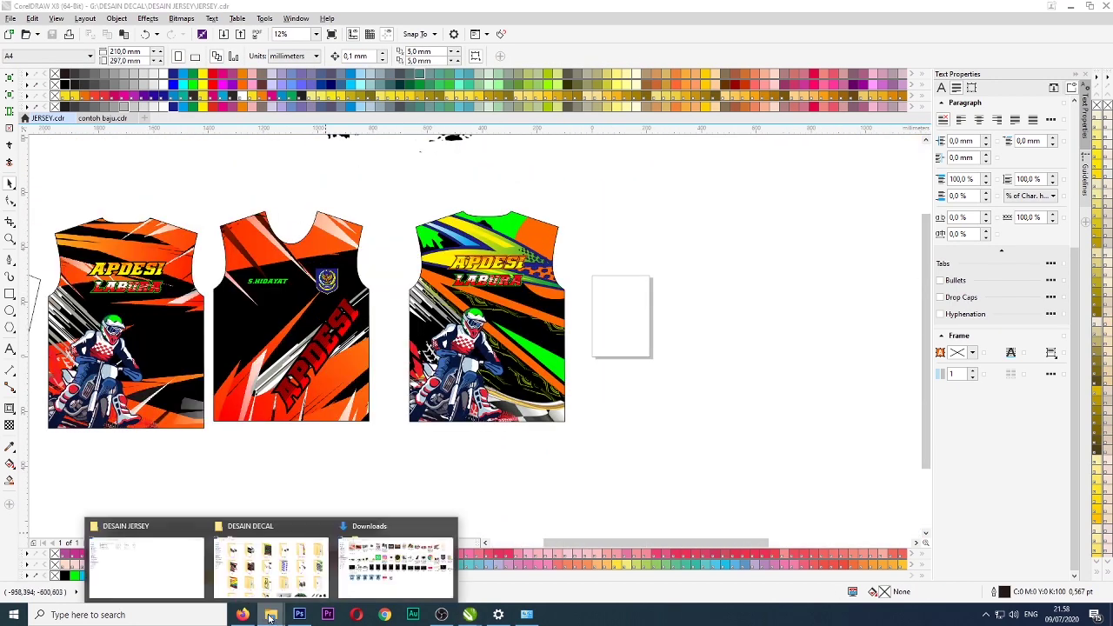
{"action": "left_click", "coordinate": [324, 526]}
{"action": "left_click", "coordinate": [384, 526]}
{"action": "left_click", "coordinate": [323, 526]}
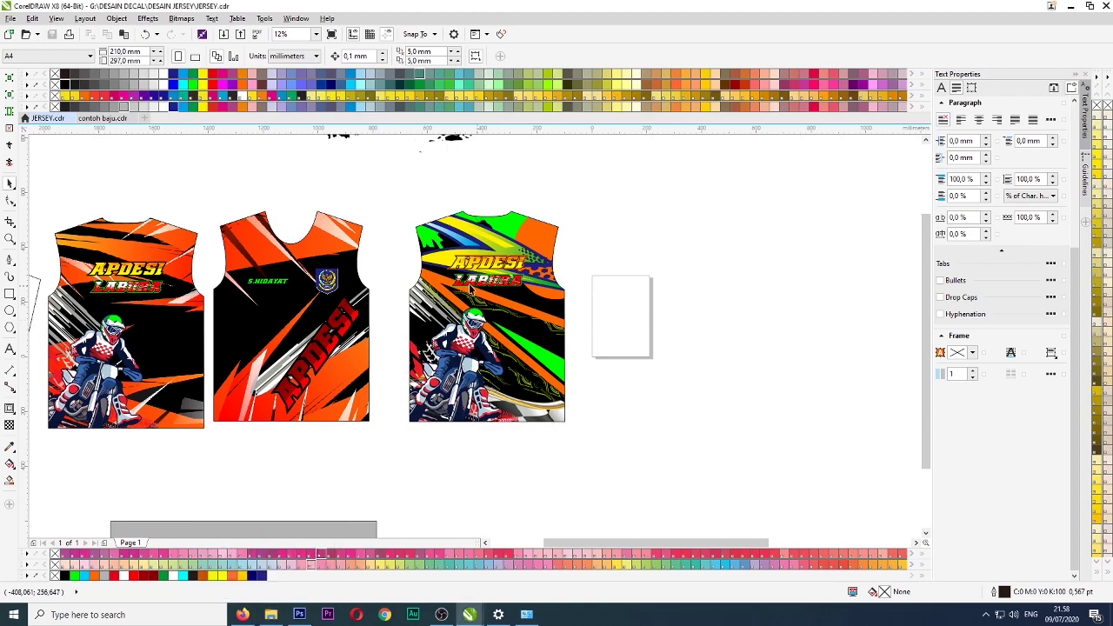
- Select the orange front with its lettering and logo and move it level with and close beside the orange jersey back
{"action": "left_click_drag", "start_coordinate": [402, 179], "coordinate": [213, 439]}
{"action": "scroll", "coordinate": [230, 299], "scroll_direction": "up", "scroll_amount": 1}
{"action": "left_click_drag", "start_coordinate": [359, 293], "coordinate": [350, 306]}
{"action": "left_click", "coordinate": [516, 280]}
- Switch to Firefox and view the Google image results for racing background hd
{"action": "scroll", "coordinate": [516, 279], "scroll_direction": "down", "scroll_amount": 2}
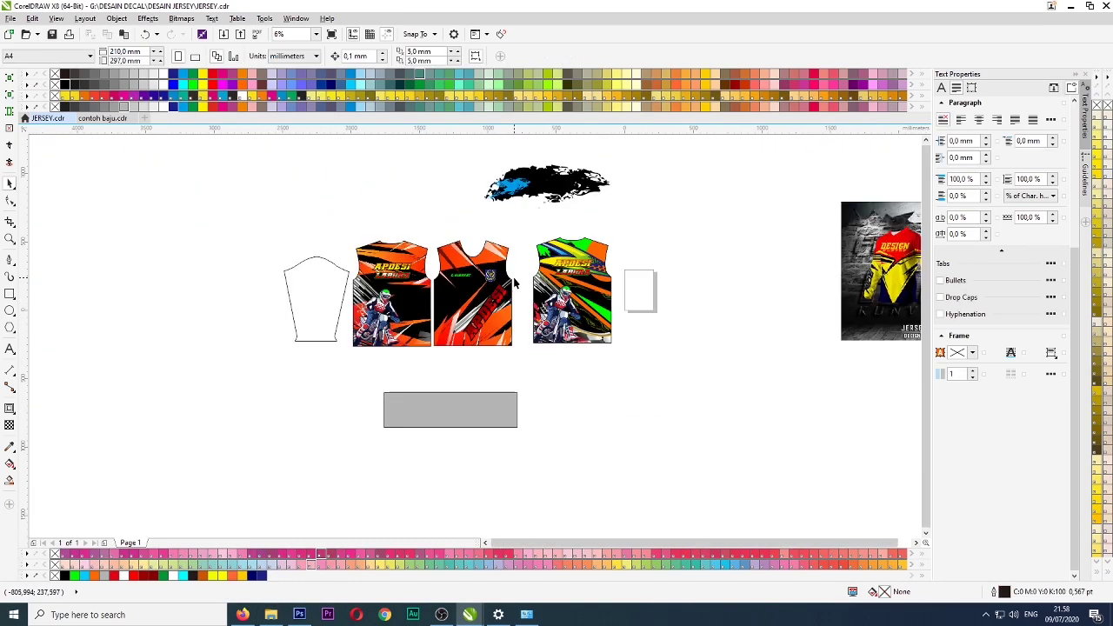
{"action": "scroll", "coordinate": [460, 291], "scroll_direction": "up", "scroll_amount": 1}
{"action": "right_click", "coordinate": [459, 288]}
{"action": "left_click", "coordinate": [494, 283]}
{"action": "left_click", "coordinate": [243, 615]}
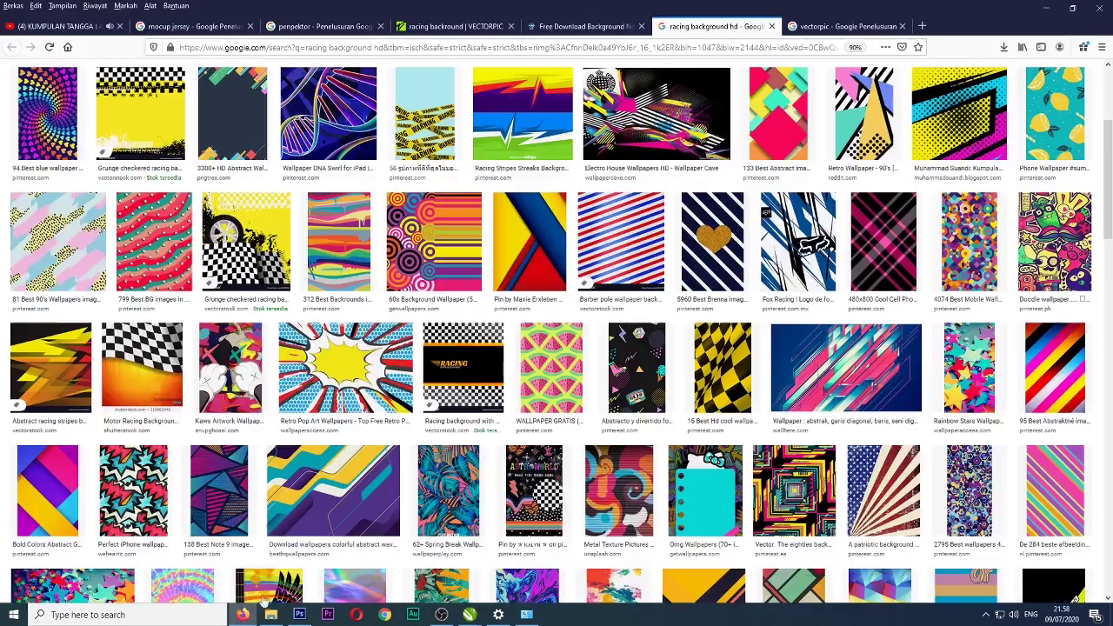
- Search YouTube for "roddy ricch the box" and play the video mix based on the official music video
{"action": "left_click", "coordinate": [56, 27]}
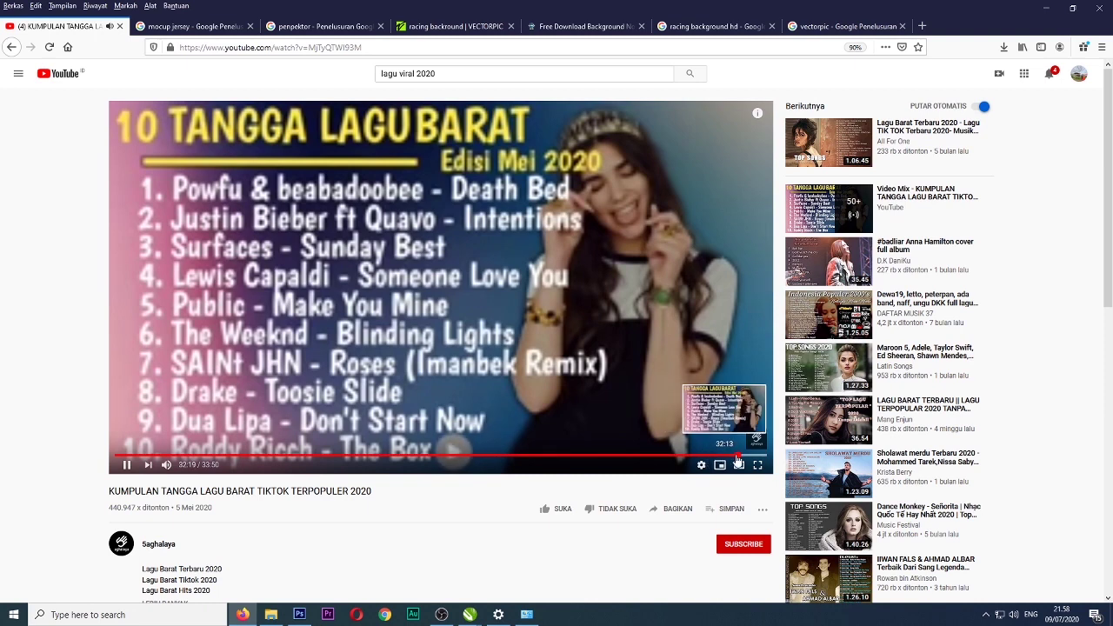
{"action": "type", "text": "/"}
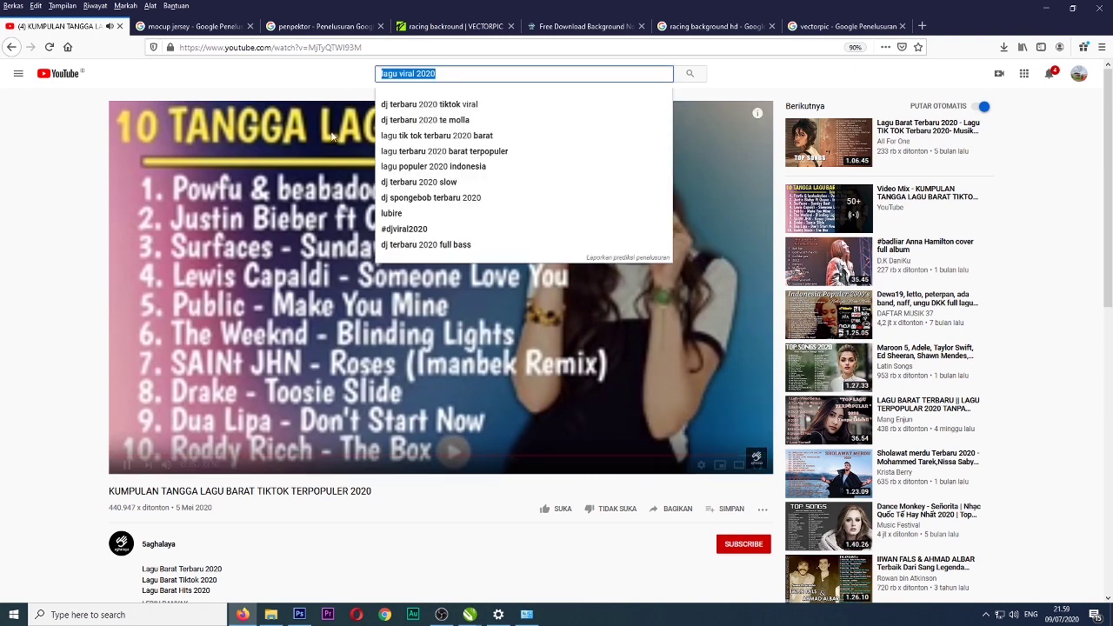
{"action": "type", "text": "roddy ri"}
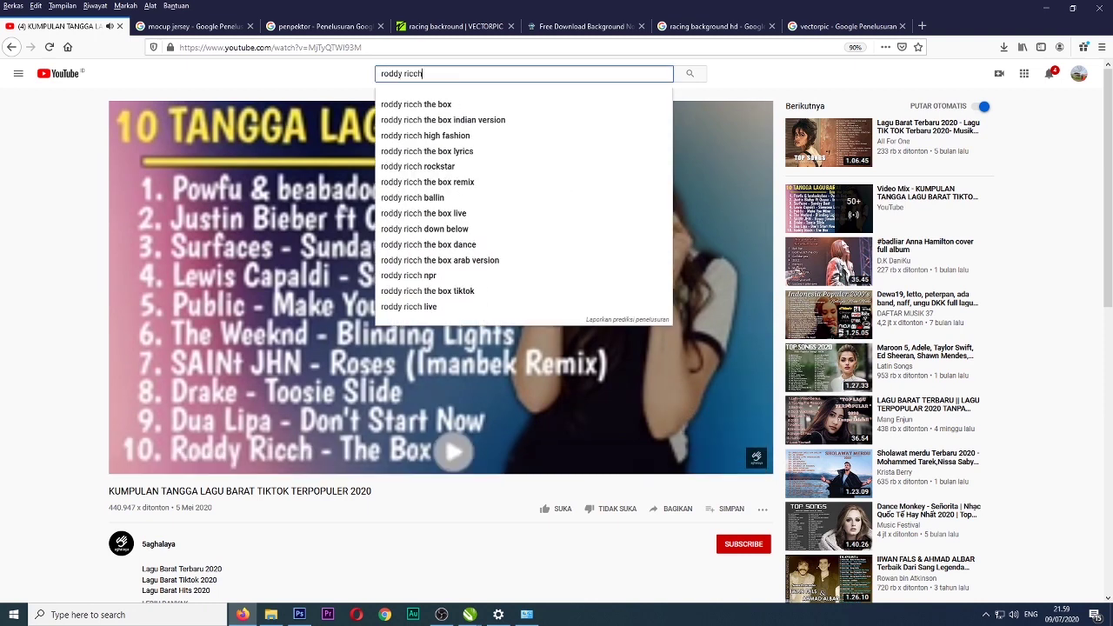
{"action": "type", "text": "cch"}
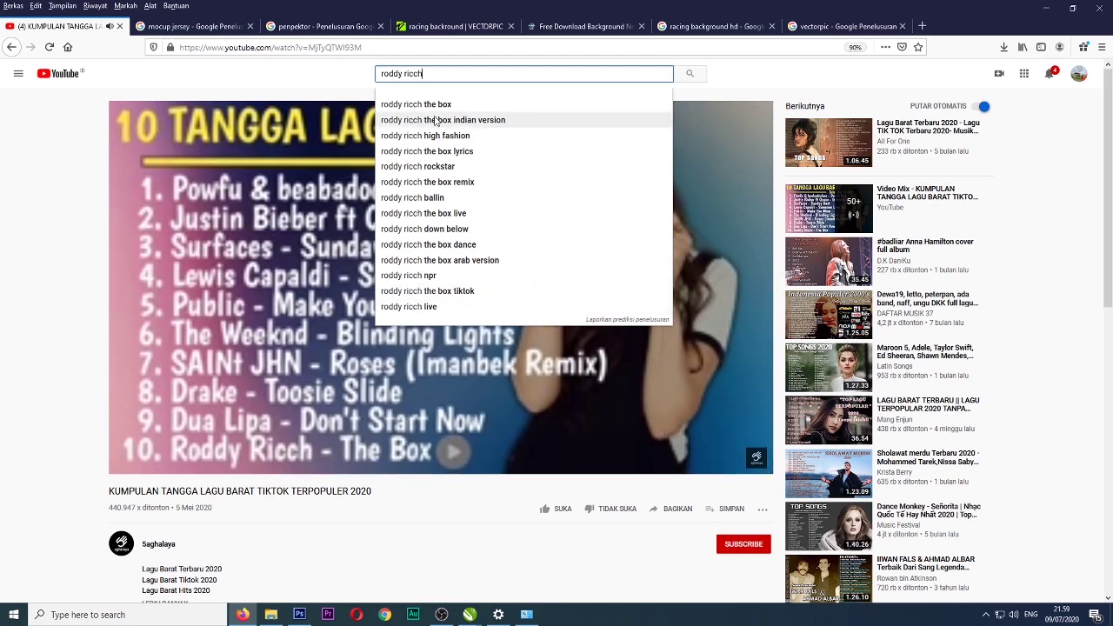
{"action": "left_click", "coordinate": [435, 104]}
{"action": "left_click", "coordinate": [338, 162]}
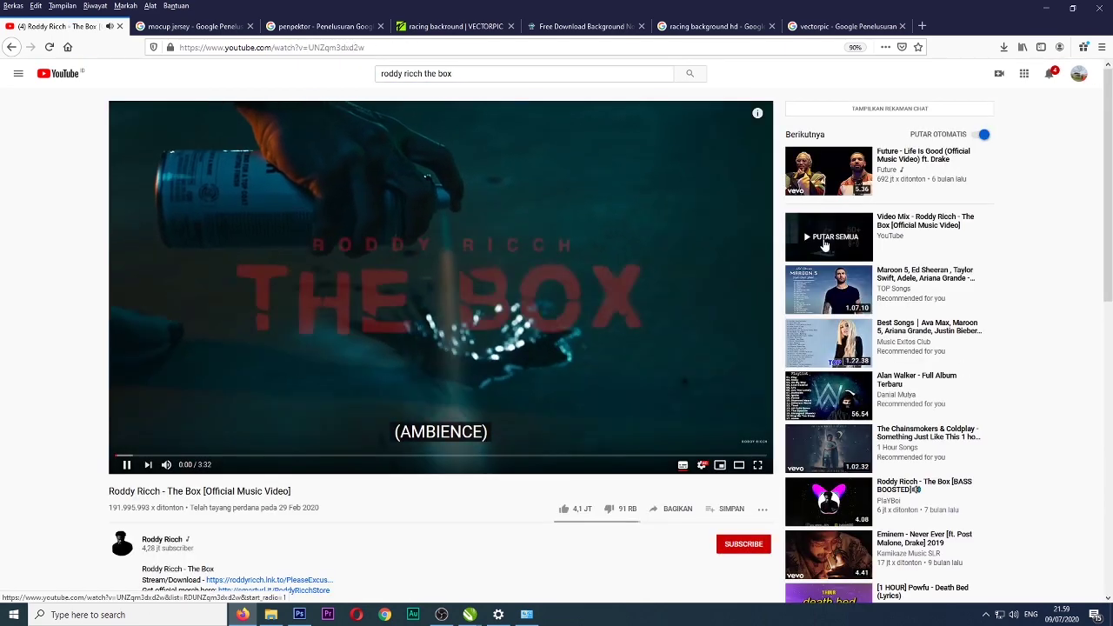
{"action": "left_click", "coordinate": [823, 242]}
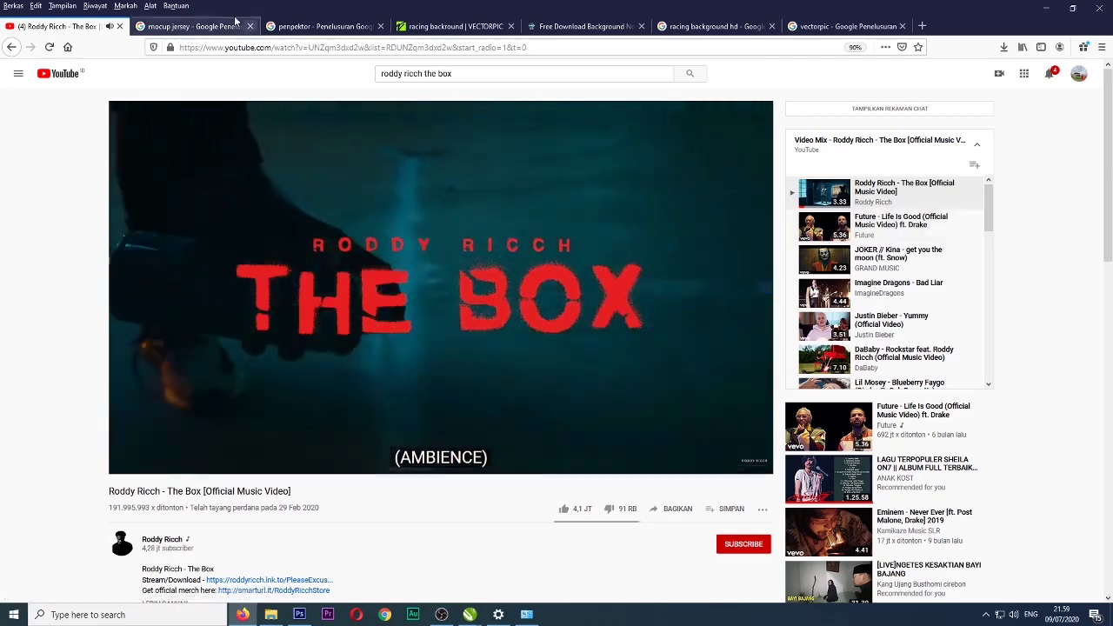
- Return to JERSEY.cdr in CorelDRAW and place a rotated copy of the grey stripe group across the chest inside the orange front's PowerClip
{"action": "left_click", "coordinate": [233, 22]}
{"action": "left_click", "coordinate": [472, 615]}
{"action": "left_click", "coordinate": [469, 574]}
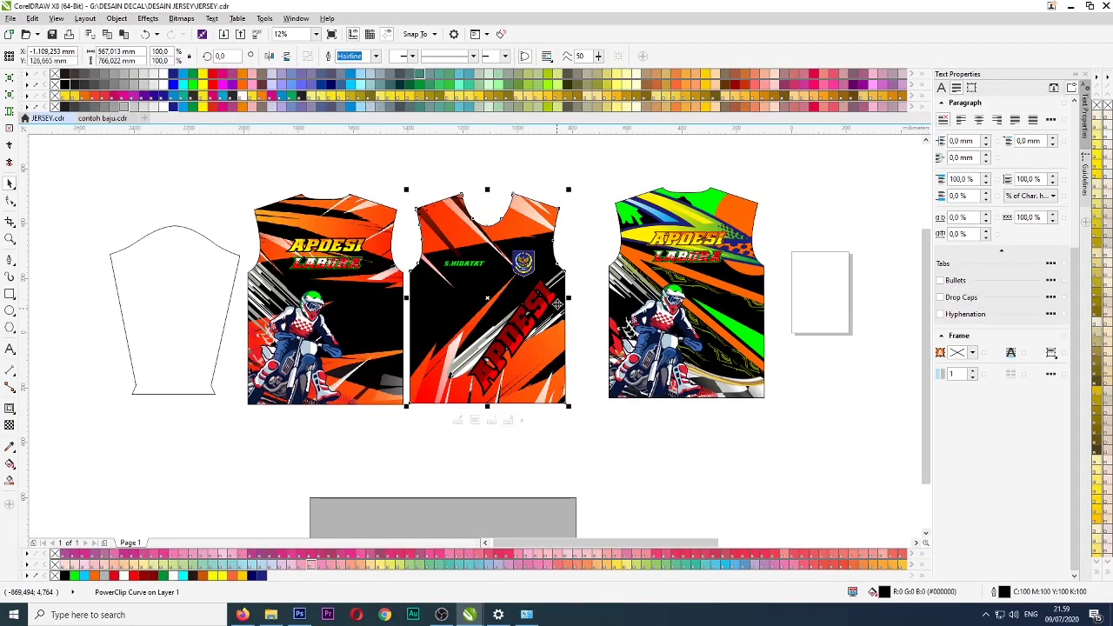
{"action": "right_click", "coordinate": [475, 232]}
{"action": "left_click", "coordinate": [519, 282]}
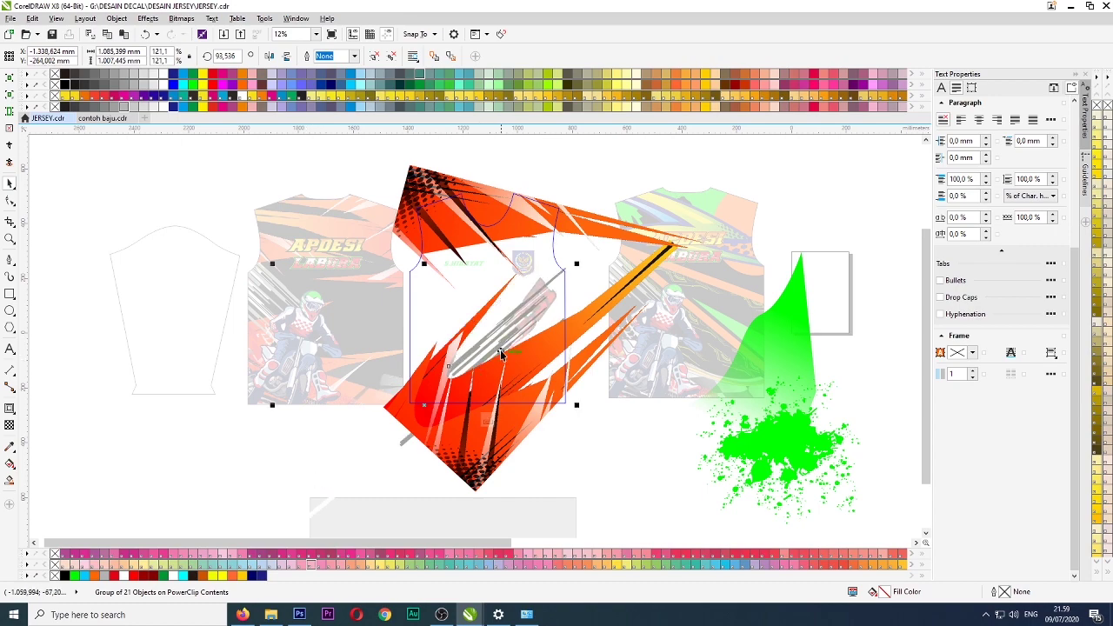
{"action": "left_click_drag", "start_coordinate": [527, 305], "coordinate": [436, 251]}
{"action": "left_click", "coordinate": [435, 251]}
{"action": "left_click_drag", "start_coordinate": [487, 211], "coordinate": [519, 263]}
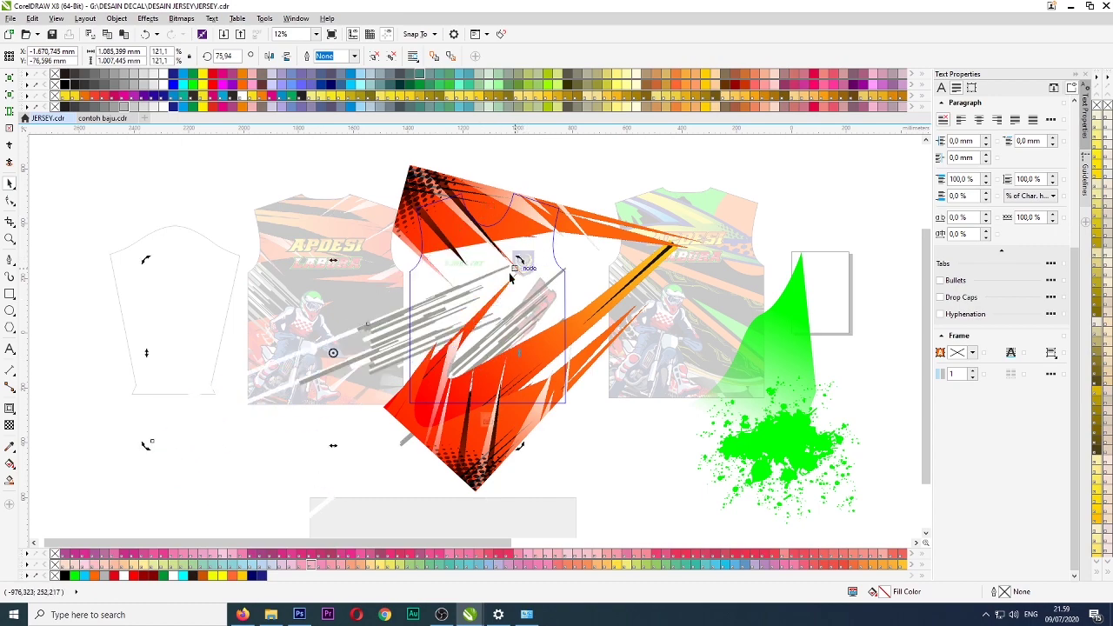
{"action": "mouse_move", "coordinate": [432, 313]}
{"action": "left_mouse_down"}
{"action": "mouse_move", "coordinate": [433, 288]}
{"action": "mouse_move", "coordinate": [503, 250]}
{"action": "left_mouse_up"}
{"action": "left_click", "coordinate": [488, 419]}
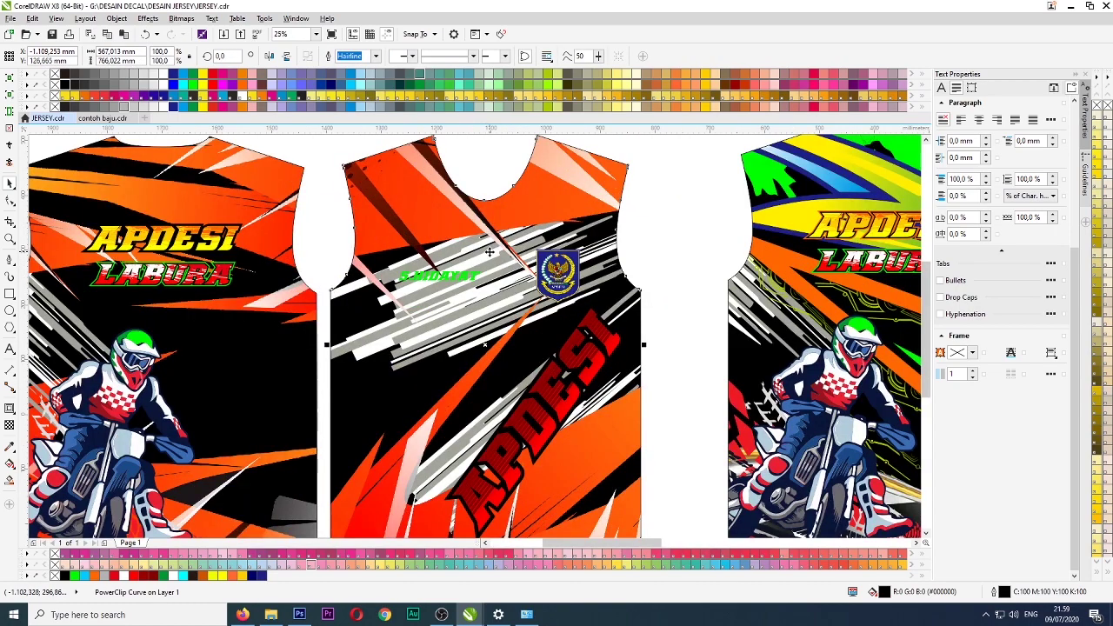
- Edit the orange front's PowerClip contents again and move the copied grey stripe group higher on the chest
{"action": "double_click", "coordinate": [522, 297]}
{"action": "left_click_drag", "start_coordinate": [182, 412], "coordinate": [185, 342]}
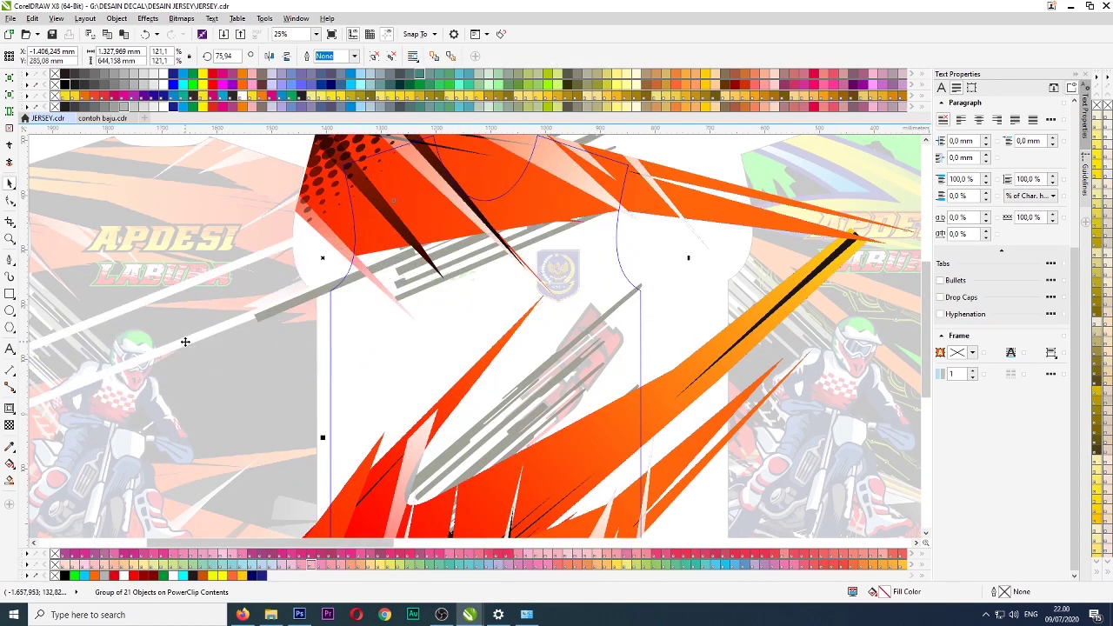
{"action": "scroll", "coordinate": [450, 209], "scroll_direction": "down", "scroll_amount": 1}
{"action": "left_click", "coordinate": [436, 397]}
{"action": "scroll", "coordinate": [451, 220], "scroll_direction": "up", "scroll_amount": 1}
- Rotate the upper grey stripe group slightly inside the orange front's PowerClip, shift it into place and finish editing the contents
{"action": "right_click", "coordinate": [451, 221]}
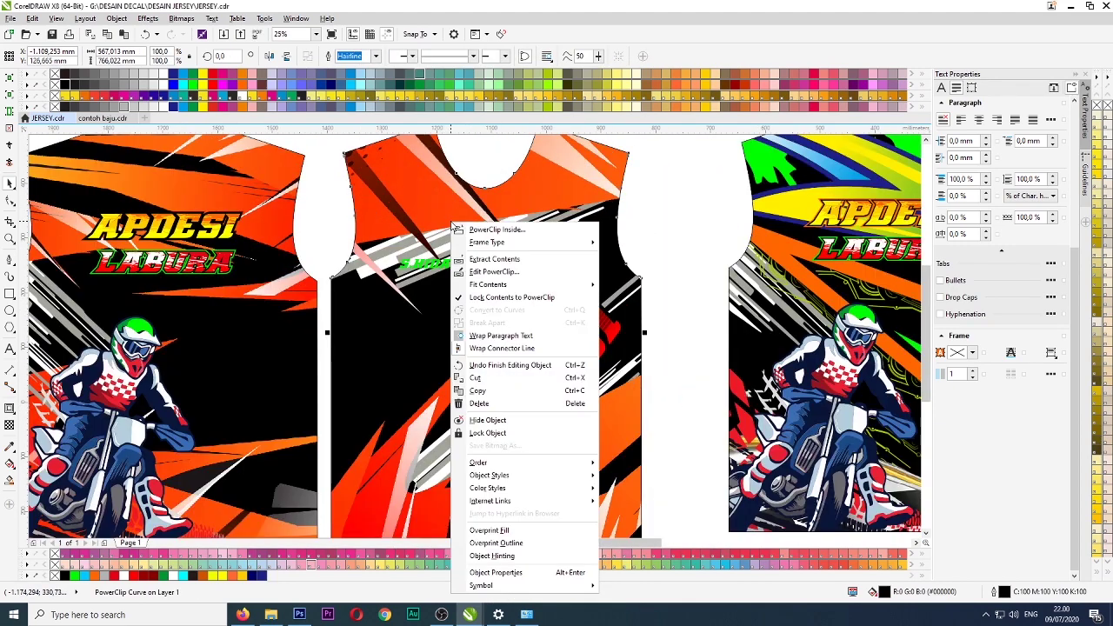
{"action": "key", "text": "e"}
{"action": "left_click", "coordinate": [269, 293]}
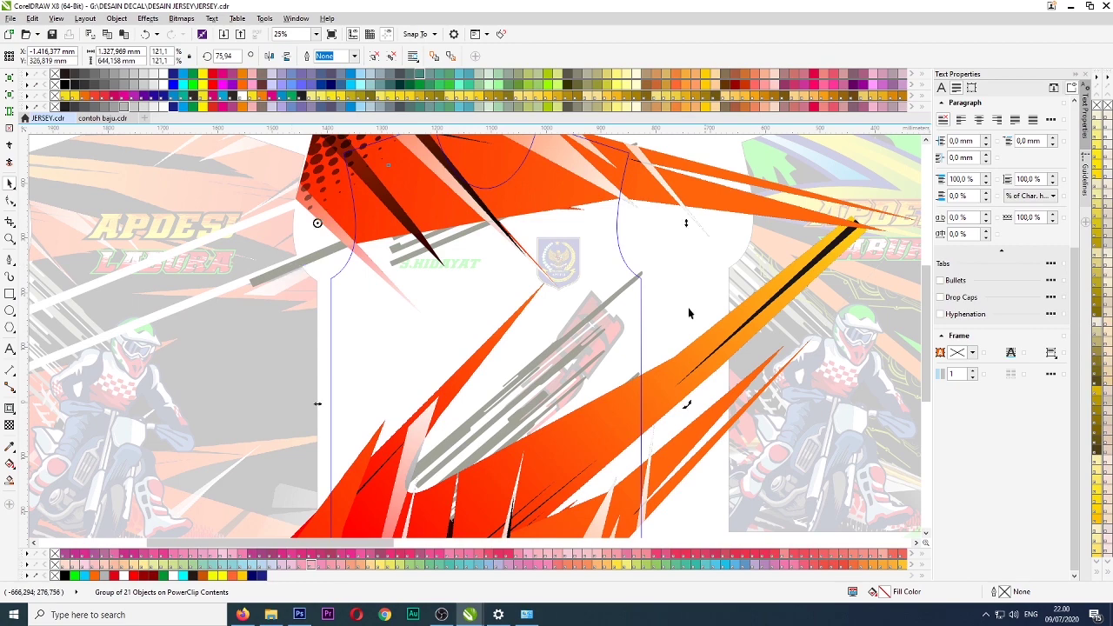
{"action": "left_click_drag", "start_coordinate": [686, 404], "coordinate": [608, 462]}
{"action": "left_click_drag", "start_coordinate": [294, 261], "coordinate": [277, 236]}
{"action": "scroll", "coordinate": [407, 198], "scroll_direction": "down", "scroll_amount": 1}
{"action": "left_click", "coordinate": [159, 249], "text": "ctrl"}
{"action": "scroll", "coordinate": [470, 214], "scroll_direction": "up", "scroll_amount": 1}
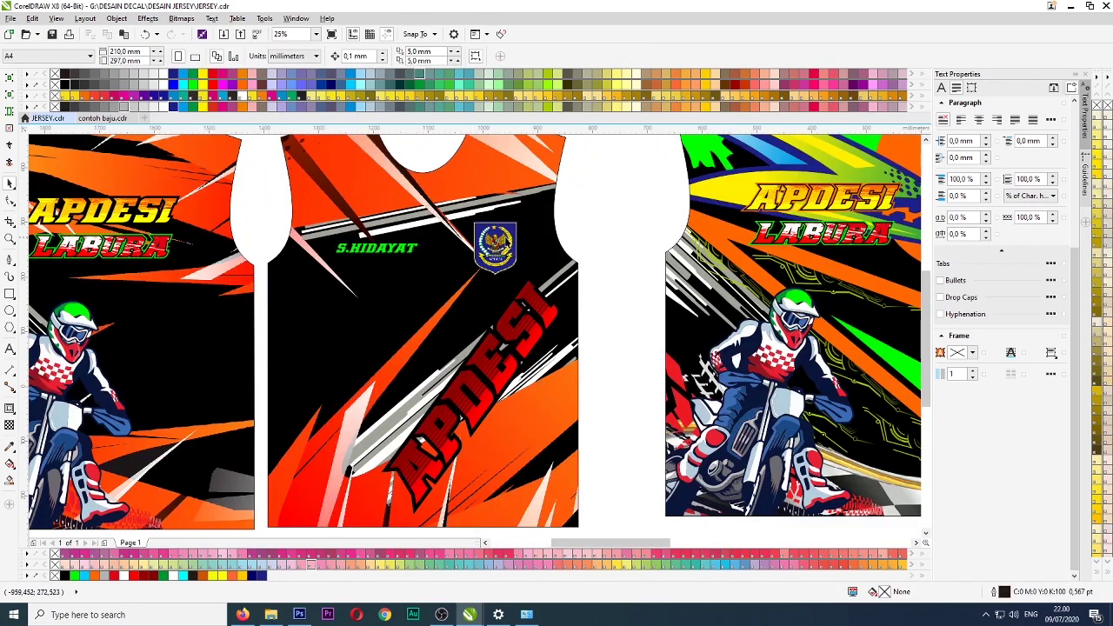
- Copy the grouped orange front with its lettering and logo and paste it into contoh baju.cdr
{"action": "scroll", "coordinate": [352, 261], "scroll_direction": "down", "scroll_amount": 2}
{"action": "left_click", "coordinate": [387, 379]}
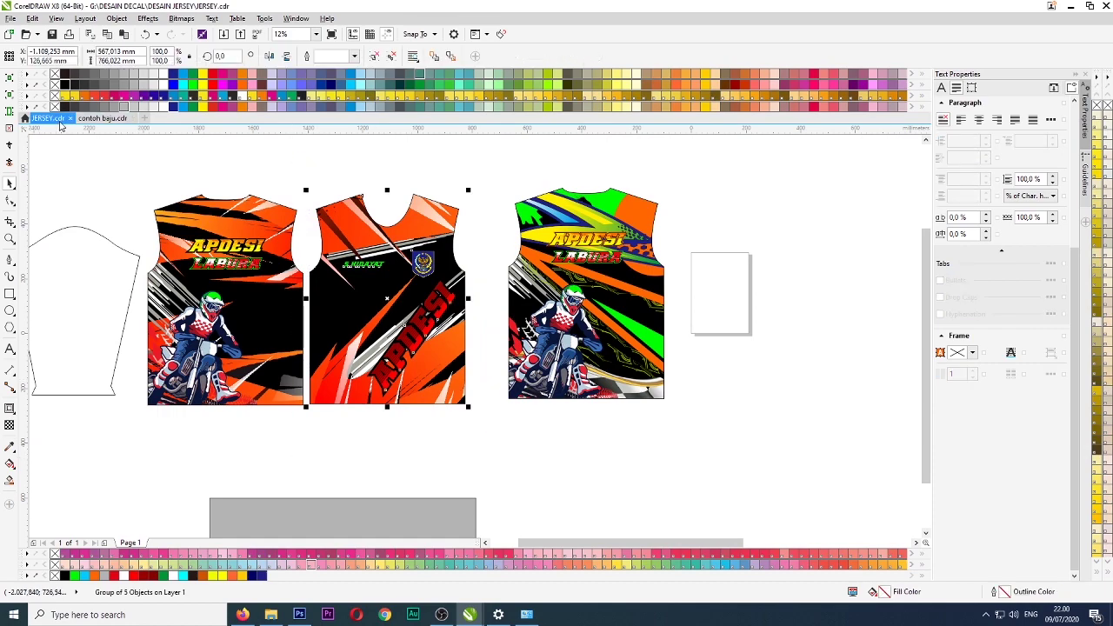
{"action": "left_click", "coordinate": [102, 118]}
{"action": "scroll", "coordinate": [439, 270], "scroll_direction": "up", "scroll_amount": 2}
{"action": "key", "text": "ctrl+v"}
{"action": "scroll", "coordinate": [502, 270], "scroll_direction": "down", "scroll_amount": 2}
{"action": "scroll", "coordinate": [383, 266], "scroll_direction": "up", "scroll_amount": 1}
- Transfer the pasted orange front group into the PowerClip contents of the front T-shirt mockup
{"action": "left_click_drag", "start_coordinate": [336, 352], "coordinate": [391, 265]}
{"action": "scroll", "coordinate": [359, 281], "scroll_direction": "up", "scroll_amount": 1}
{"action": "key", "text": "ctrl+x"}
{"action": "right_click", "coordinate": [480, 223]}
{"action": "left_click", "coordinate": [507, 276]}
{"action": "key", "text": "ctrl+v"}
{"action": "left_click", "coordinate": [489, 282]}
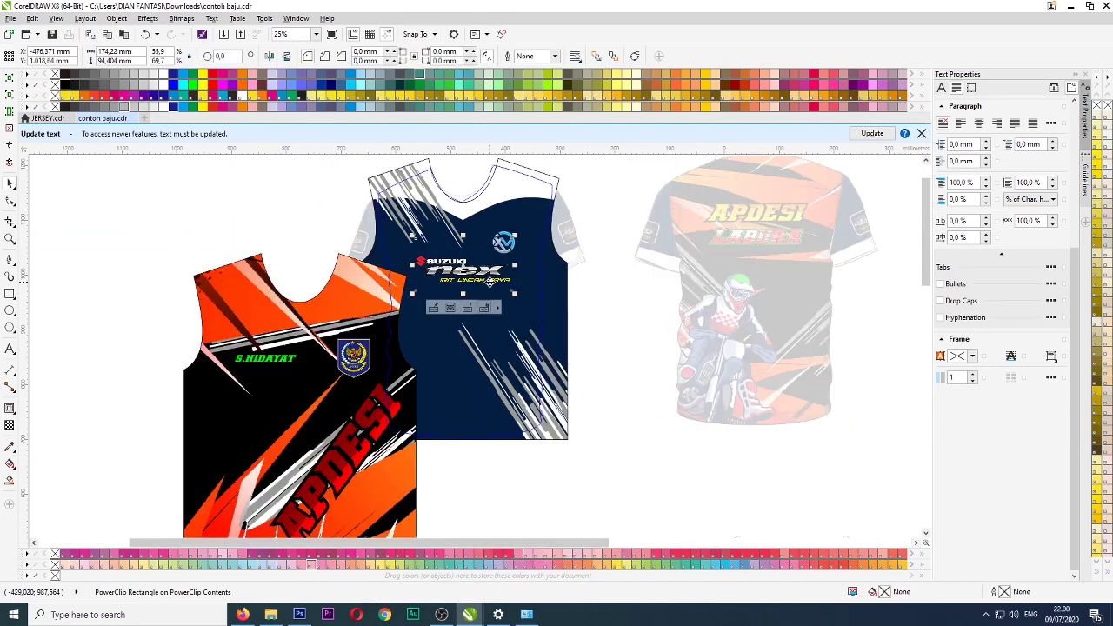
- Fit the orange front group over the T-shirt mockup at about 390 × 527 mm and finish editing the PowerClip
{"action": "left_click_drag", "start_coordinate": [272, 420], "coordinate": [436, 317]}
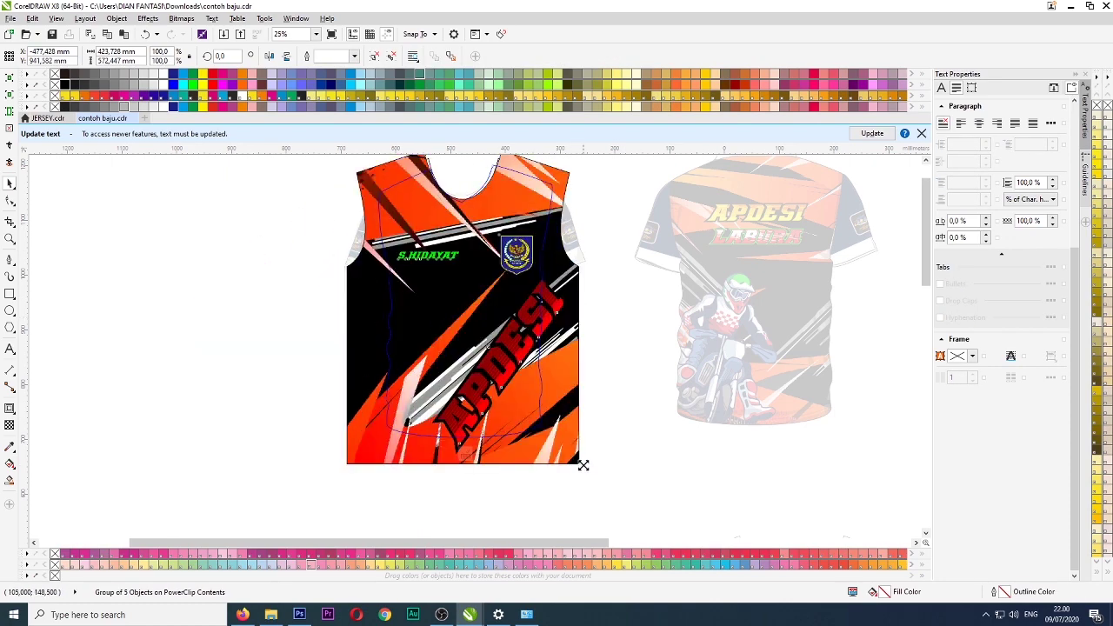
{"action": "left_click_drag", "start_coordinate": [582, 466], "coordinate": [572, 441]}
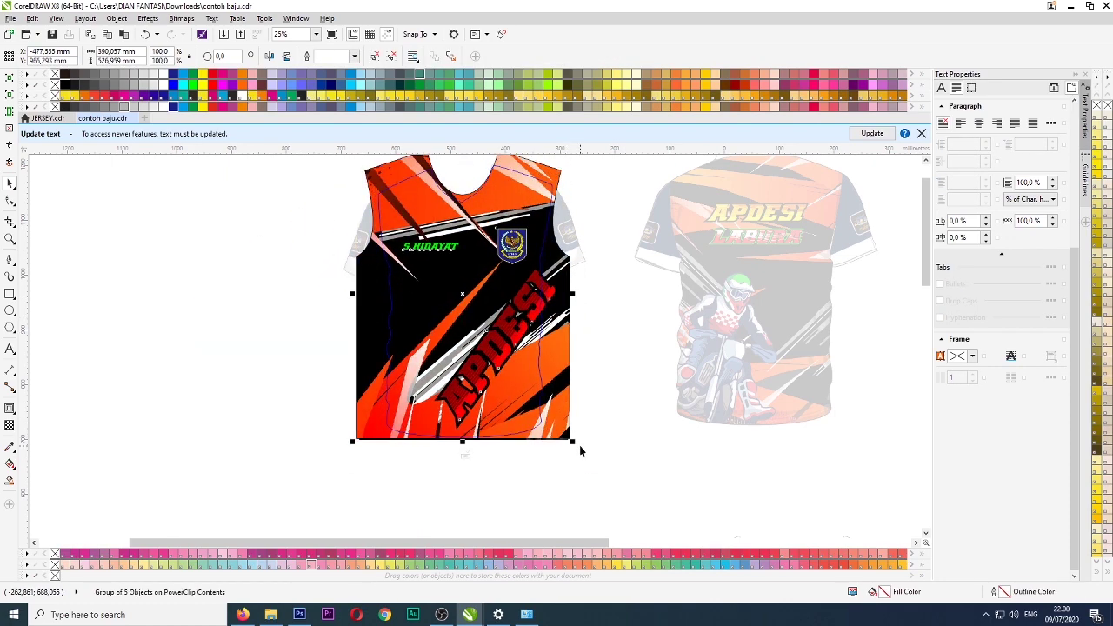
{"action": "left_click", "coordinate": [581, 451], "text": "ctrl"}
{"action": "left_click", "coordinate": [595, 464]}
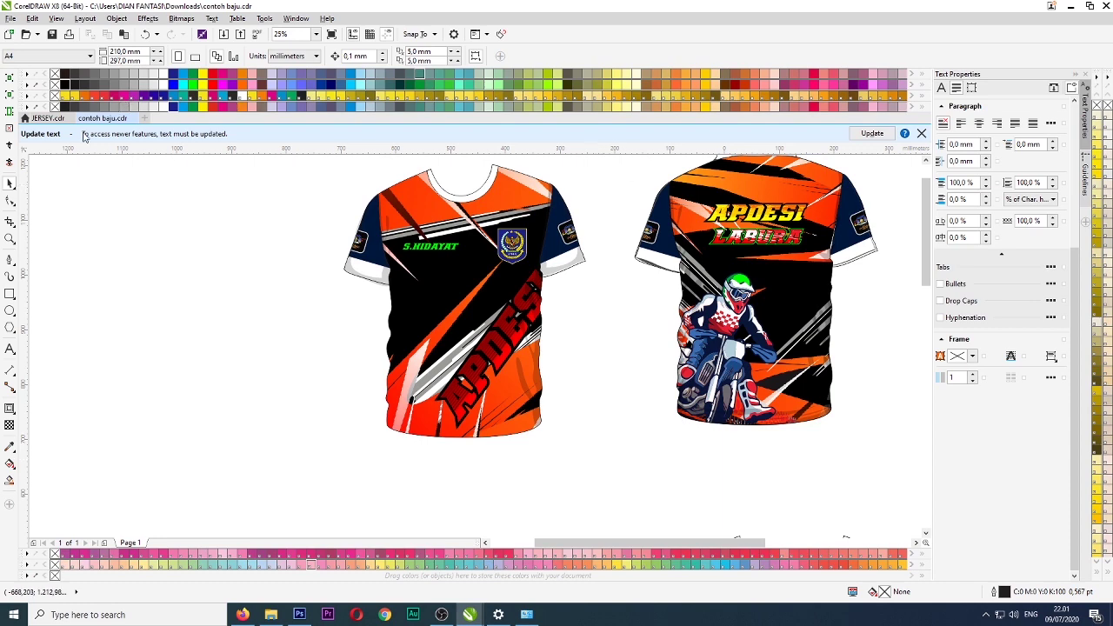
- Copy the orange spike artwork from the orange back's PowerClip in JERSEY.cdr and paste it near the blank sleeve template
{"action": "left_click", "coordinate": [48, 118]}
{"action": "scroll", "coordinate": [566, 331], "scroll_direction": "down", "scroll_amount": 4}
{"action": "scroll", "coordinate": [470, 309], "scroll_direction": "up", "scroll_amount": 1}
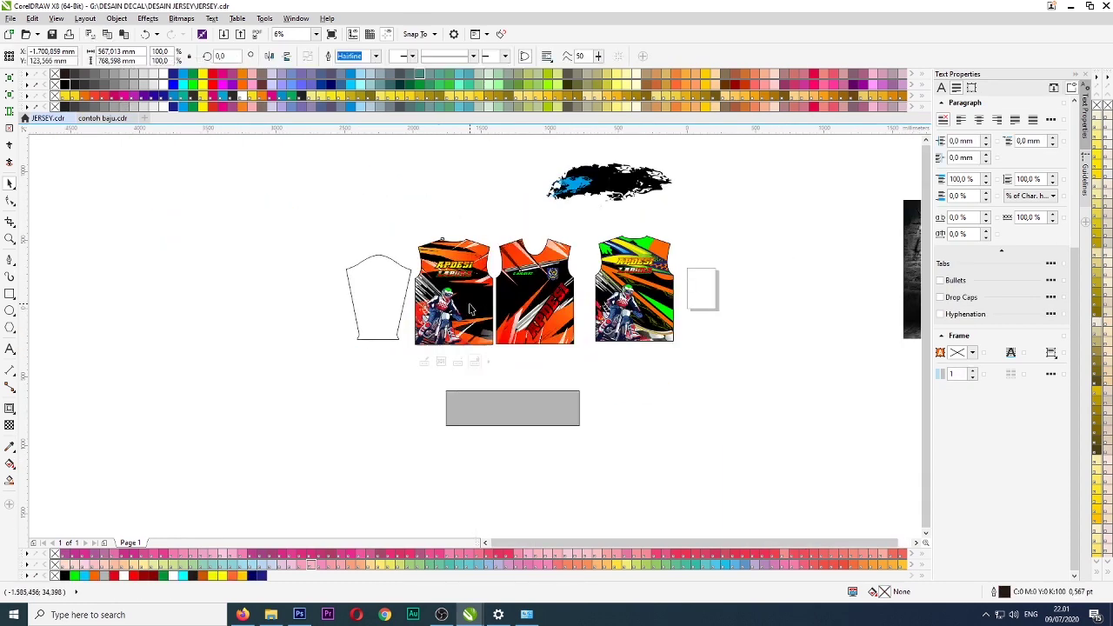
{"action": "left_click", "coordinate": [469, 309], "text": "ctrl"}
{"action": "left_click", "coordinate": [348, 382], "text": "ctrl"}
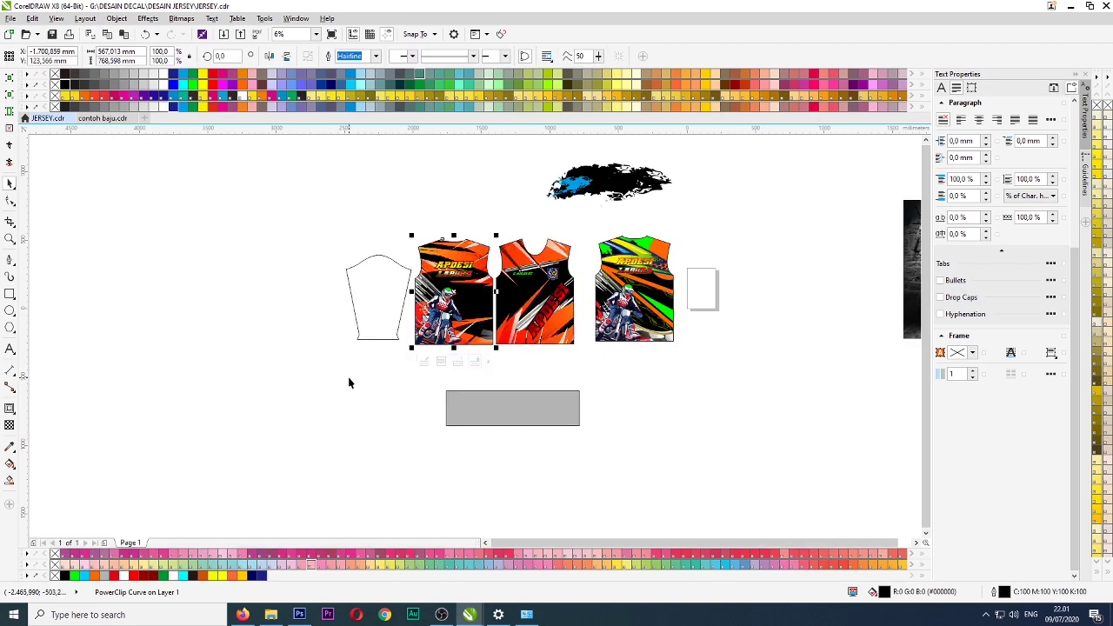
{"action": "key", "text": "ctrl+v"}
{"action": "left_click_drag", "start_coordinate": [470, 268], "coordinate": [388, 390]}
- Rotate the large orange spike bitmap to about 102.6° and enlarge it to about 422 × 901 mm along the blank sleeve's edge
{"action": "scroll", "coordinate": [335, 326], "scroll_direction": "up", "scroll_amount": 1}
{"action": "left_click", "coordinate": [388, 390]}
{"action": "left_click_drag", "start_coordinate": [429, 329], "coordinate": [244, 306]}
{"action": "left_click_drag", "start_coordinate": [271, 317], "coordinate": [355, 212]}
{"action": "left_click", "coordinate": [355, 211]}
{"action": "left_click_drag", "start_coordinate": [436, 419], "coordinate": [441, 416]}
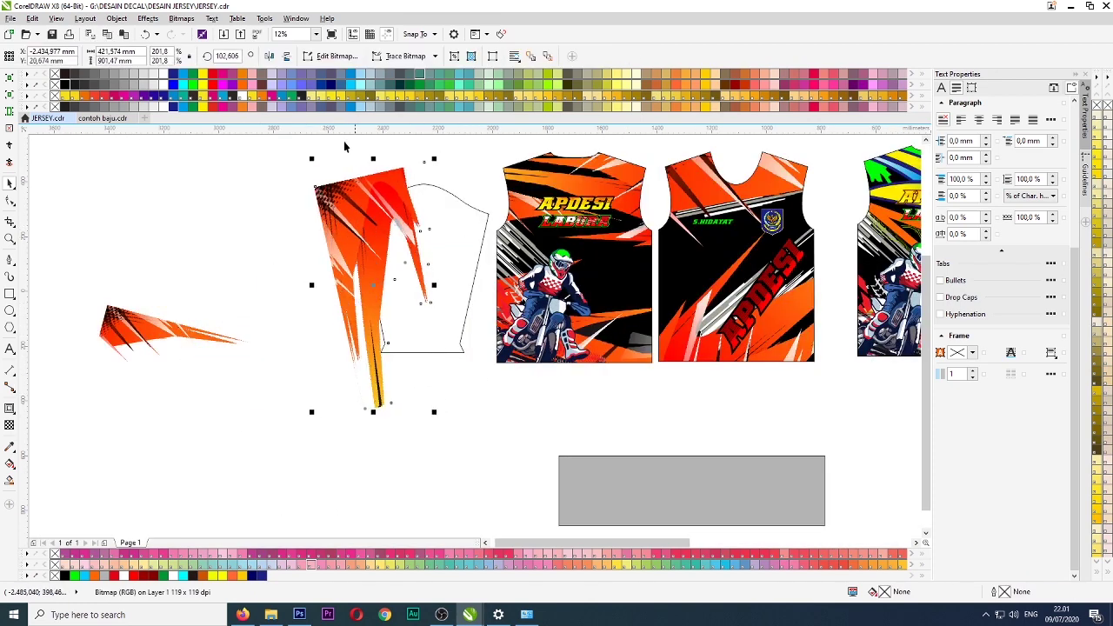
- Duplicate the orange spike bitmap as a horizontal mirror, group the pair and centre it on the blank sleeve template
{"action": "key", "text": "plus"}
{"action": "left_click_drag", "start_coordinate": [312, 286], "coordinate": [436, 285]}
{"action": "left_click_drag", "start_coordinate": [475, 243], "coordinate": [471, 244]}
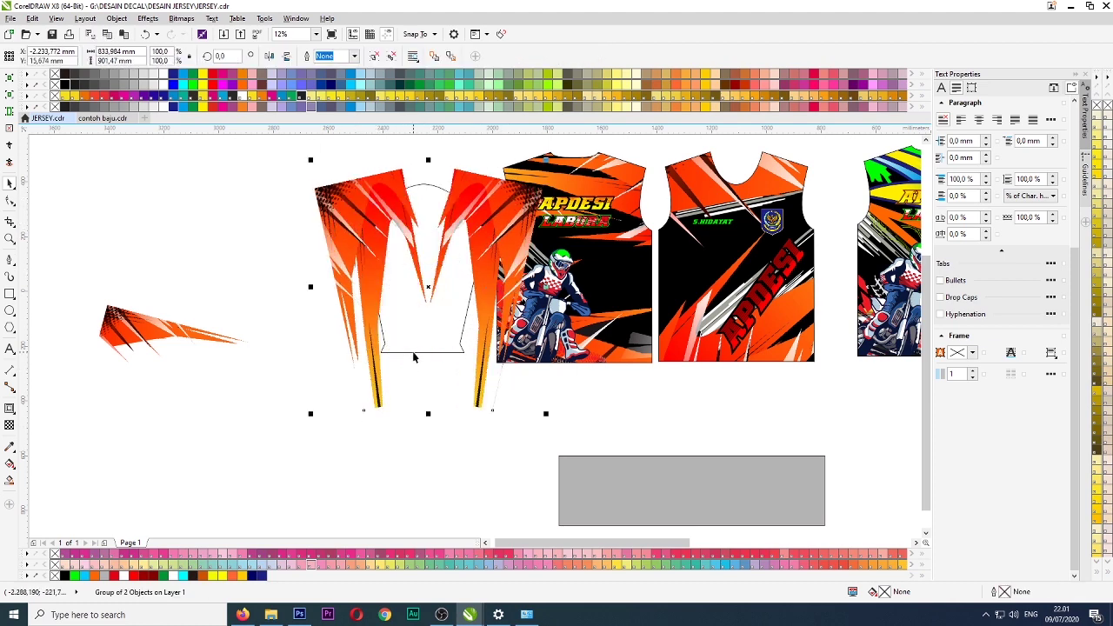
{"action": "left_click", "coordinate": [413, 352], "text": "shift"}
{"action": "key", "text": "c"}
- Rotate, enlarge and place the smaller orange spike bitmap horizontally across the cuff end of the sleeve template
{"action": "left_click_drag", "start_coordinate": [151, 341], "coordinate": [166, 352]}
{"action": "left_click_drag", "start_coordinate": [346, 416], "coordinate": [289, 297]}
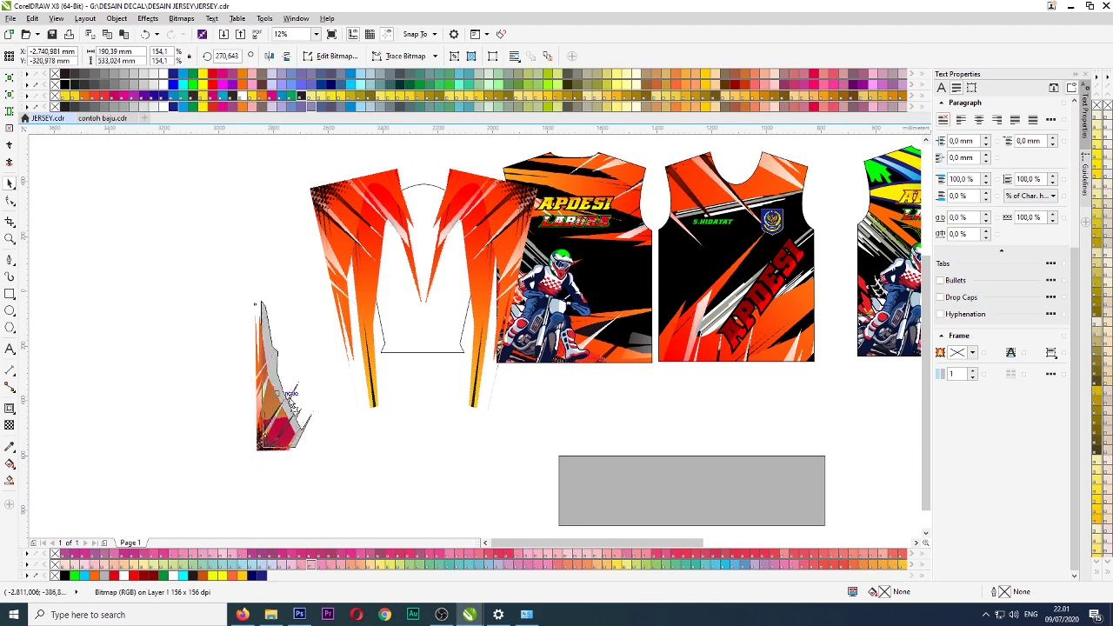
{"action": "left_click_drag", "start_coordinate": [293, 398], "coordinate": [461, 395]}
{"action": "left_click", "coordinate": [461, 395]}
{"action": "left_click_drag", "start_coordinate": [480, 452], "coordinate": [528, 346]}
{"action": "scroll", "coordinate": [469, 393], "scroll_direction": "up", "scroll_amount": 1}
{"action": "left_click_drag", "start_coordinate": [498, 390], "coordinate": [396, 308]}
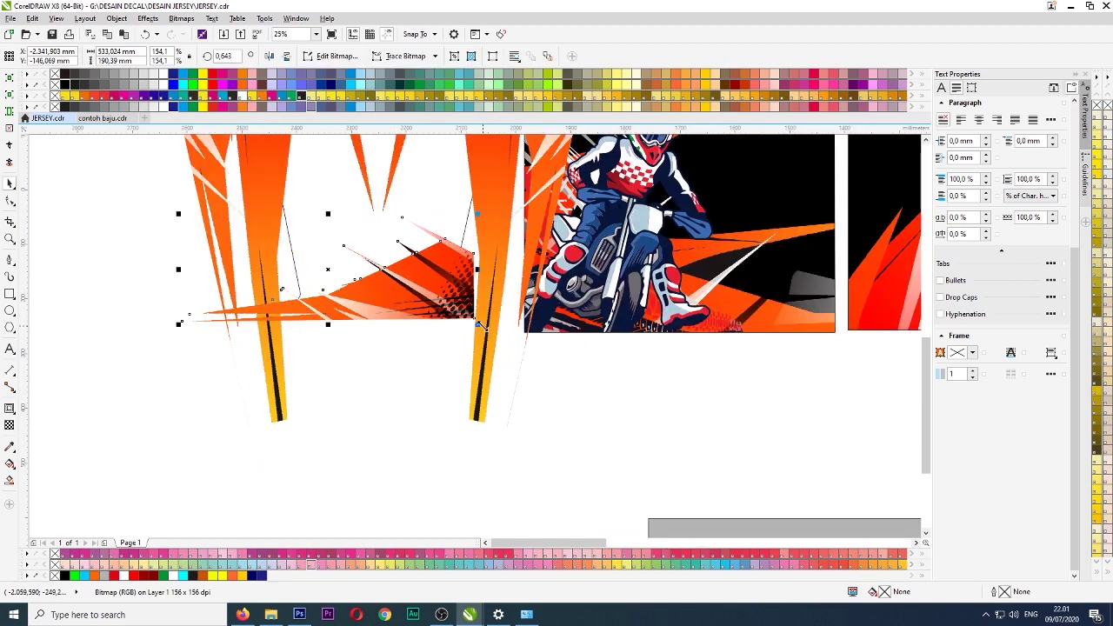
{"action": "left_click_drag", "start_coordinate": [480, 322], "coordinate": [529, 340]}
{"action": "left_click_drag", "start_coordinate": [418, 329], "coordinate": [392, 307]}
- Select the mirrored orange spike pair together with the cuff spike bitmap on the sleeve template
{"action": "scroll", "coordinate": [363, 402], "scroll_direction": "down", "scroll_amount": 1}
{"action": "left_click", "coordinate": [363, 402]}
{"action": "left_click", "coordinate": [286, 195]}
{"action": "left_click", "coordinate": [397, 354], "text": "shift"}
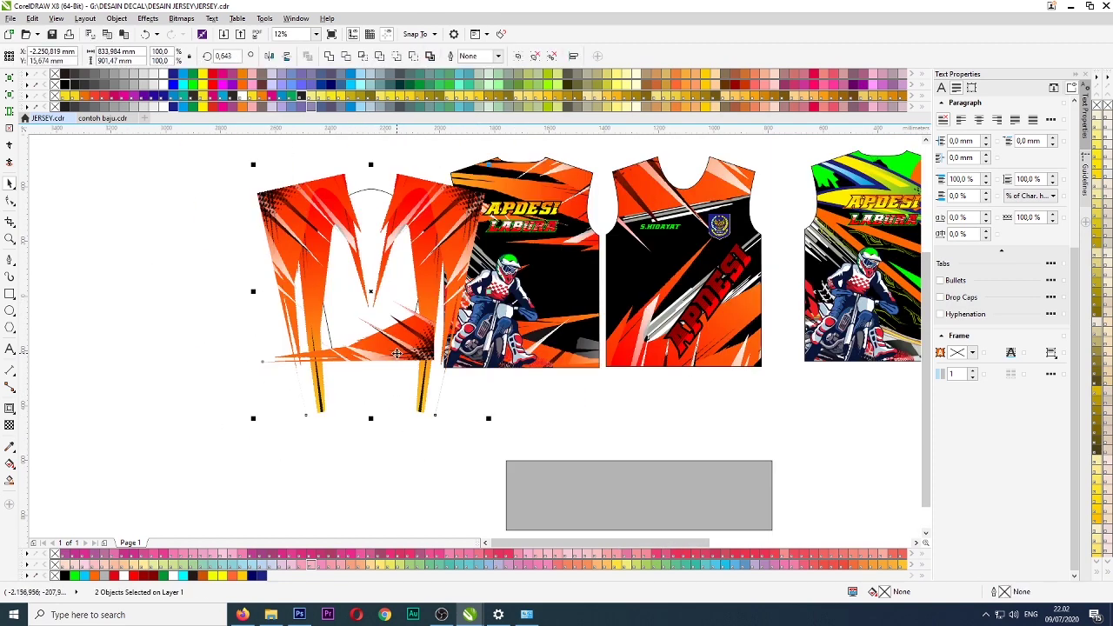
{"action": "left_click", "coordinate": [427, 217]}
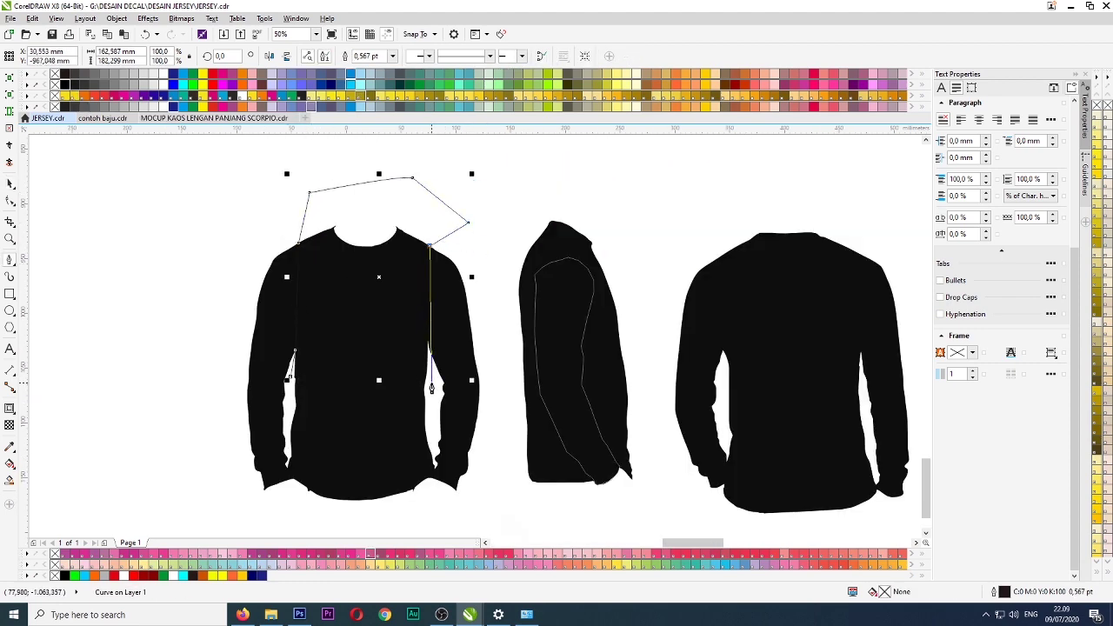
- Complete the closed pen outline around the torso of the front long-sleeve mockup and intersect it with the black shirt shape
{"action": "scroll", "coordinate": [431, 387], "scroll_direction": "up", "scroll_amount": 2}
{"action": "scroll", "coordinate": [415, 282], "scroll_direction": "down", "scroll_amount": 2}
{"action": "scroll", "coordinate": [454, 337], "scroll_direction": "up", "scroll_amount": 3}
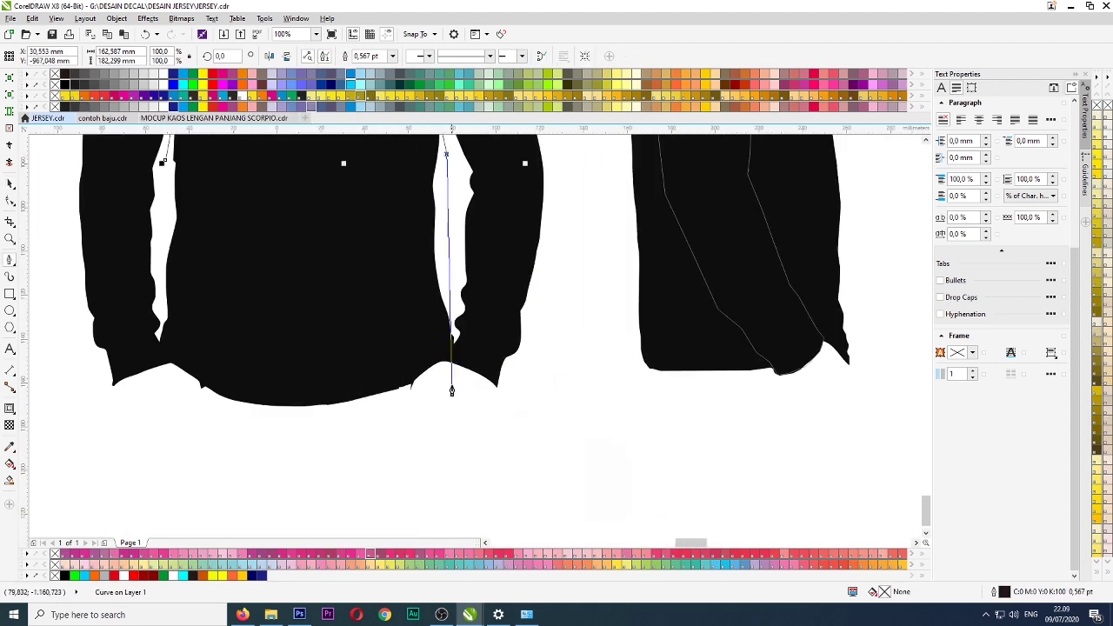
{"action": "left_click", "coordinate": [448, 380]}
{"action": "scroll", "coordinate": [448, 380], "scroll_direction": "down", "scroll_amount": 3}
{"action": "scroll", "coordinate": [307, 382], "scroll_direction": "up", "scroll_amount": 1}
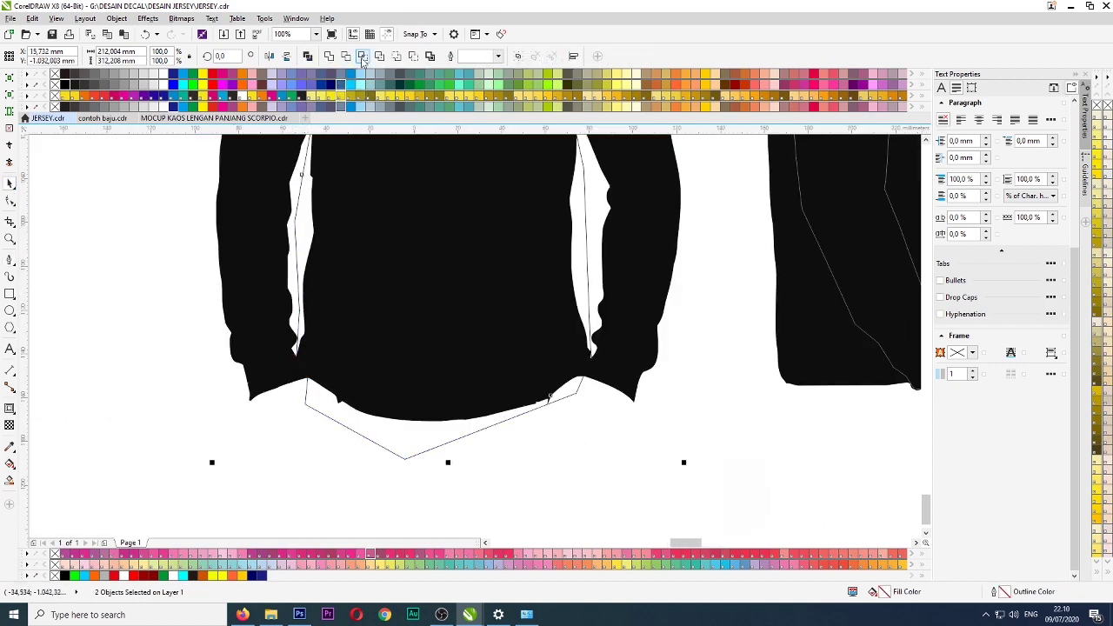
{"action": "left_click", "coordinate": [348, 423]}
- Place the orange front group inside the torso shape of the front long-sleeve mockup as PowerClip contents
{"action": "scroll", "coordinate": [349, 421], "scroll_direction": "down", "scroll_amount": 5}
{"action": "scroll", "coordinate": [485, 317], "scroll_direction": "up", "scroll_amount": 2}
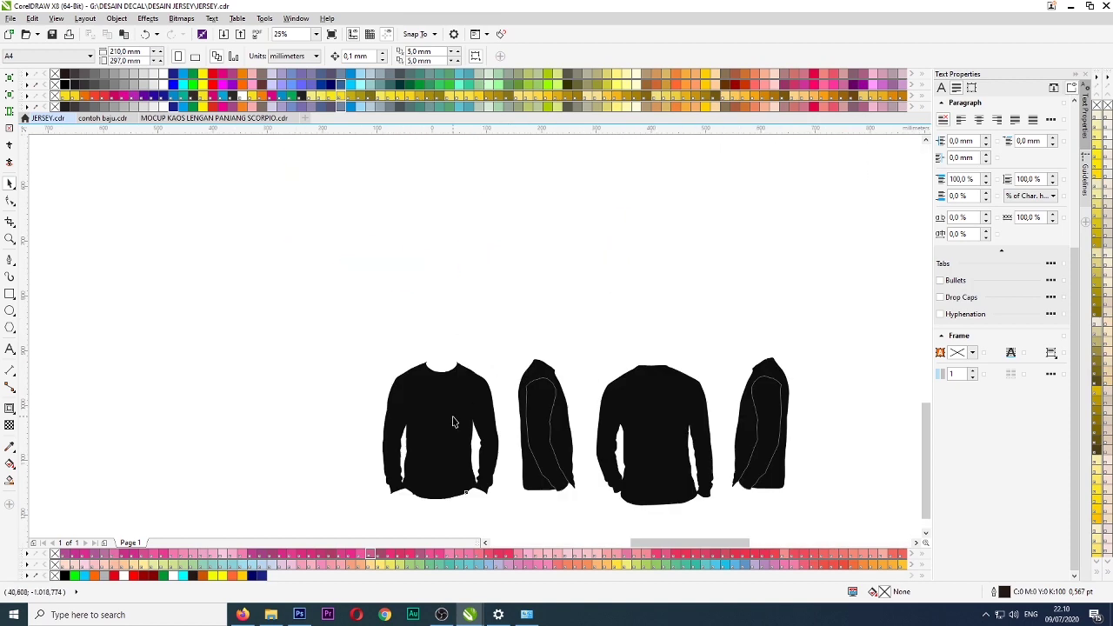
{"action": "right_click", "coordinate": [432, 391]}
{"action": "left_click", "coordinate": [474, 68]}
{"action": "left_click", "coordinate": [769, 334]}
{"action": "left_click_drag", "start_coordinate": [769, 334], "coordinate": [736, 368]}
{"action": "left_click_drag", "start_coordinate": [702, 420], "coordinate": [449, 420]}
{"action": "scroll", "coordinate": [470, 497], "scroll_direction": "up", "scroll_amount": 1}
- Resize the orange front group to about 162 × 218 mm over the long-sleeve torso and finish editing the PowerClip
{"action": "left_click_drag", "start_coordinate": [502, 472], "coordinate": [520, 499]}
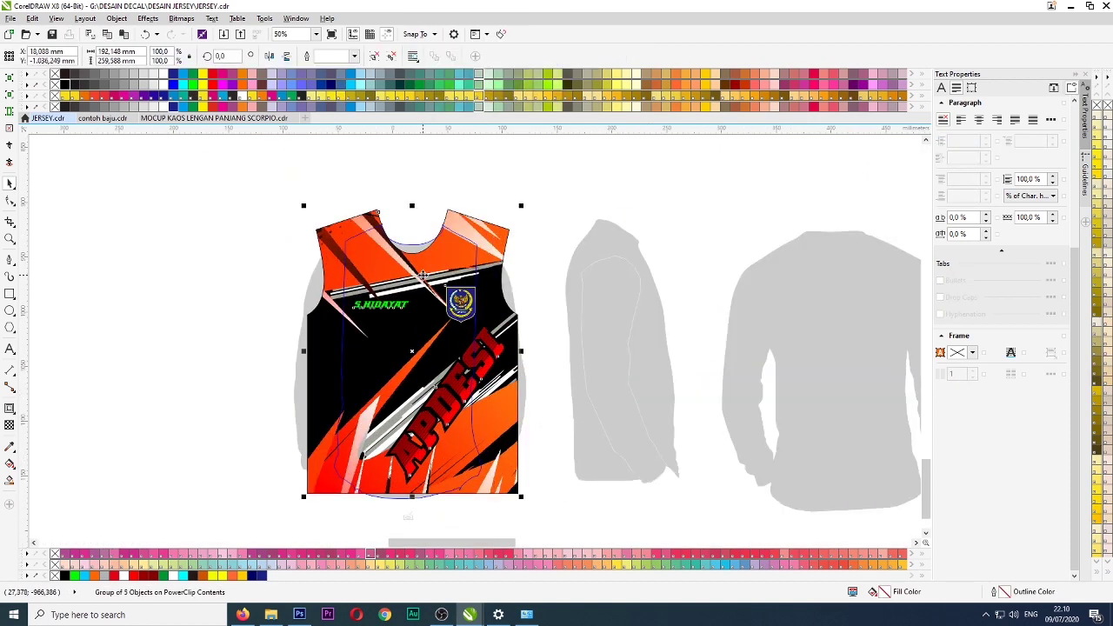
{"action": "left_click_drag", "start_coordinate": [424, 276], "coordinate": [423, 279]}
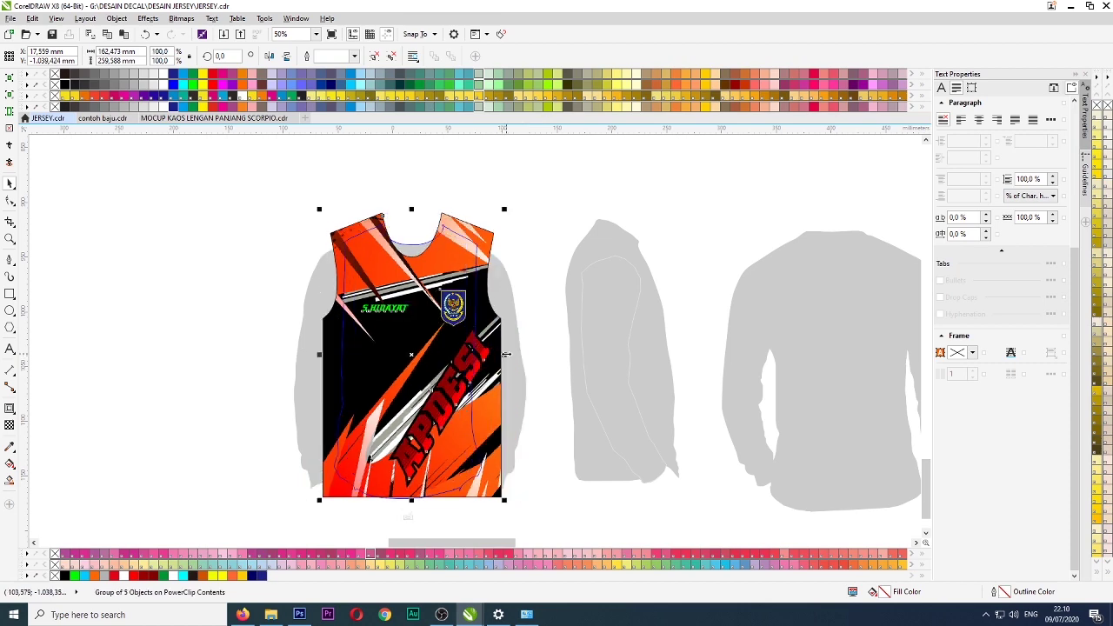
{"action": "left_click_drag", "start_coordinate": [520, 209], "coordinate": [511, 233]}
{"action": "right_click", "coordinate": [467, 267]}
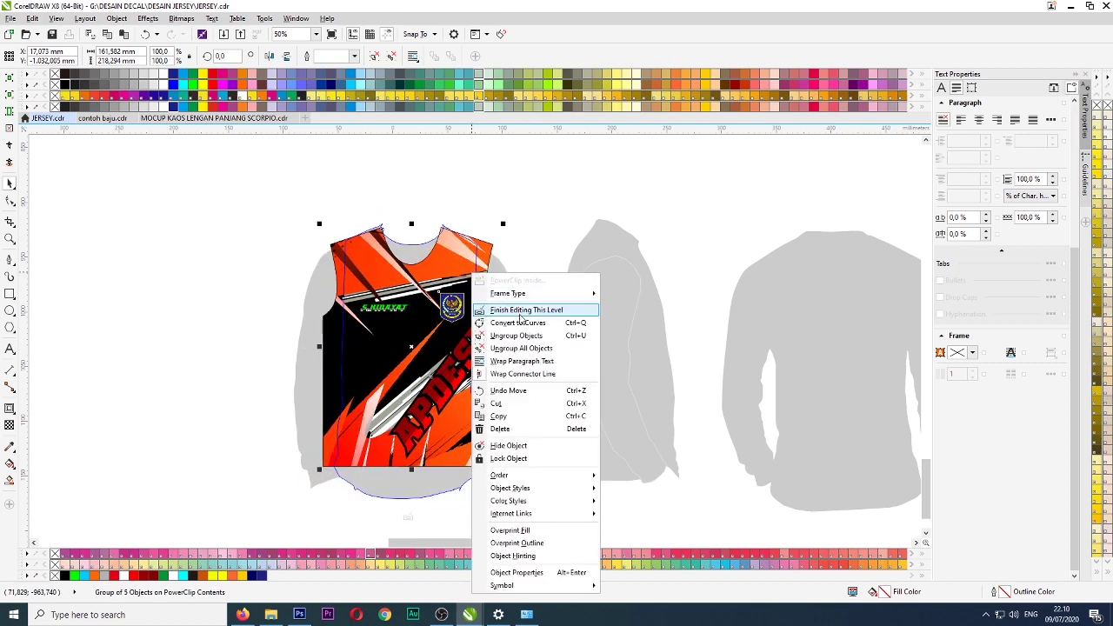
{"action": "left_click", "coordinate": [555, 310]}
{"action": "left_click", "coordinate": [557, 311]}
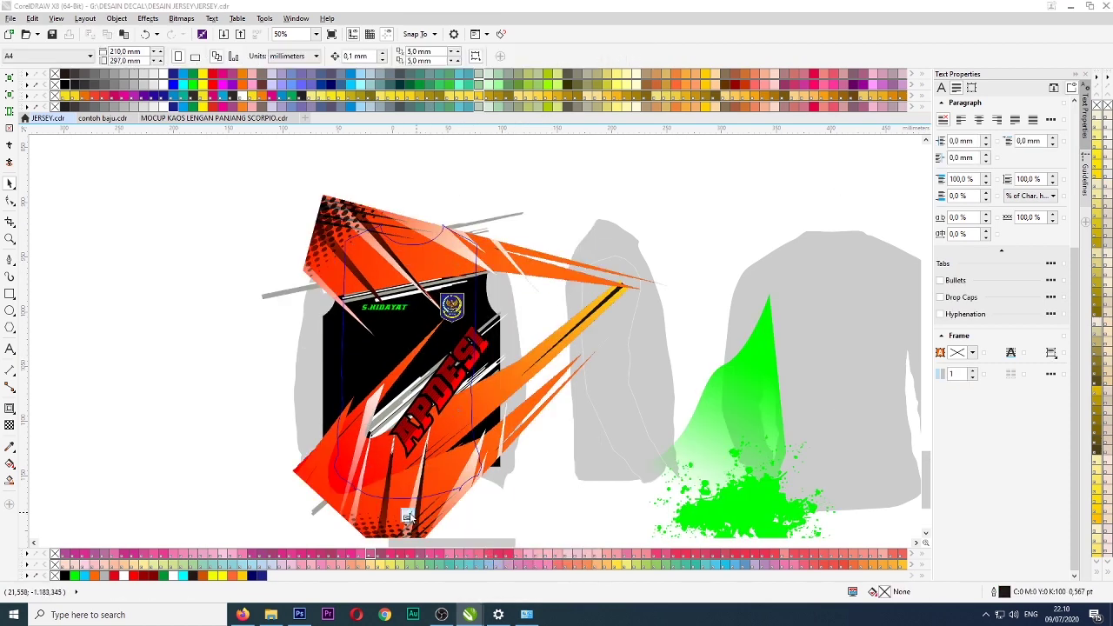
{"action": "left_click", "coordinate": [407, 516]}
{"action": "left_click", "coordinate": [581, 336]}
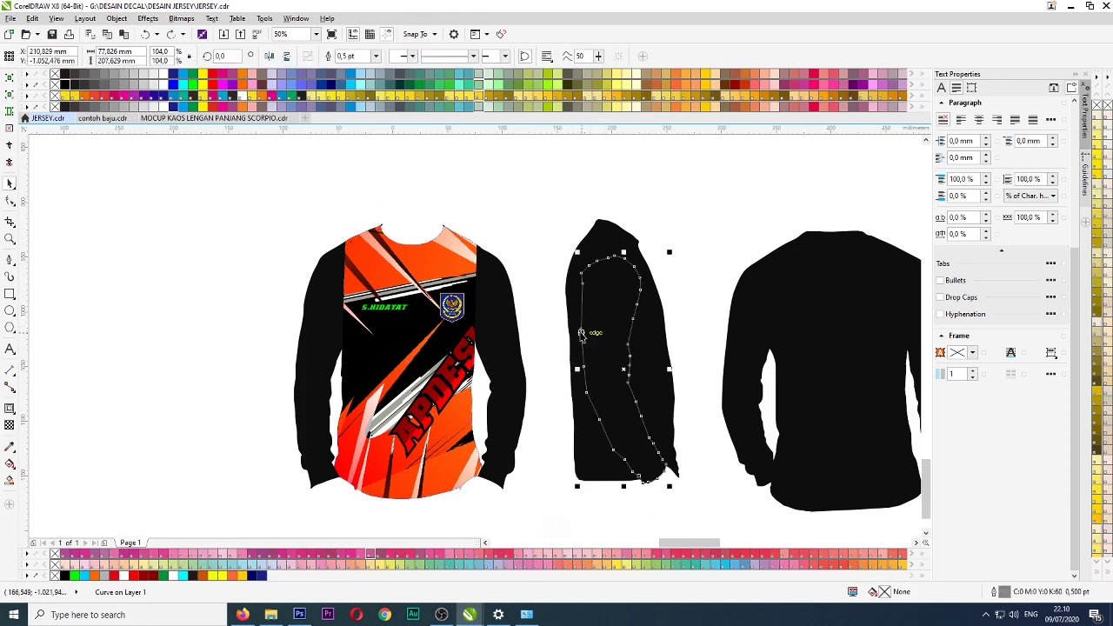
- Place the orange sleeve artwork inside the front long-sleeve mockup as PowerClip contents
{"action": "key", "text": "Escape"}
{"action": "scroll", "coordinate": [609, 360], "scroll_direction": "down", "scroll_amount": 3}
{"action": "left_click_drag", "start_coordinate": [276, 200], "coordinate": [515, 388]}
{"action": "scroll", "coordinate": [561, 382], "scroll_direction": "up", "scroll_amount": 2}
{"action": "right_click", "coordinate": [434, 294]}
{"action": "left_click", "coordinate": [469, 239]}
{"action": "left_click", "coordinate": [603, 284]}
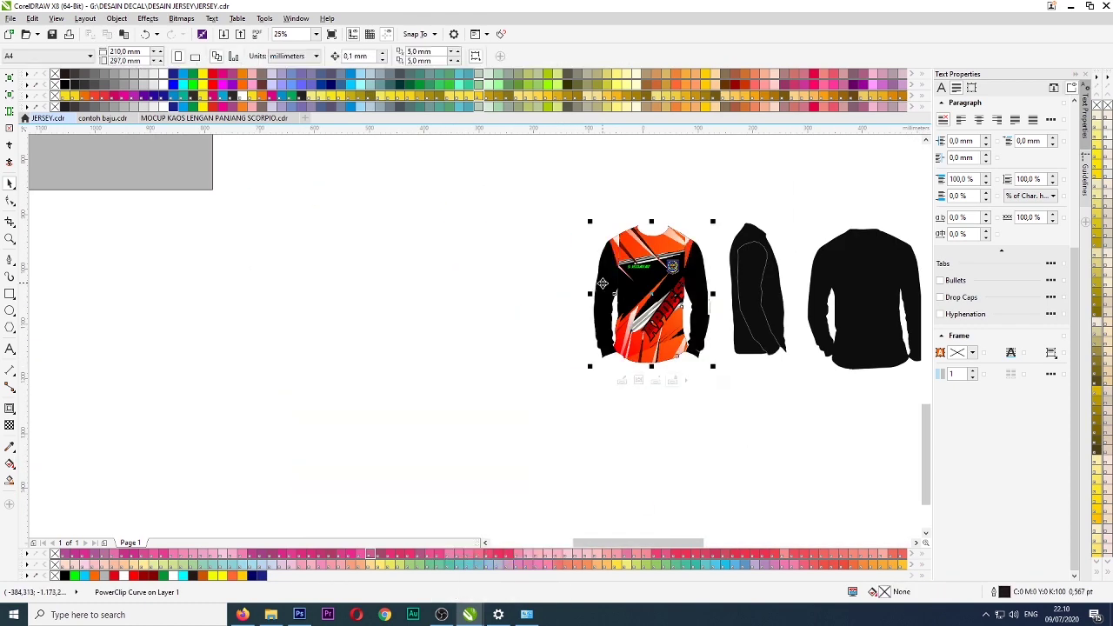
- Edit the front mockup's PowerClip and shrink the sleeve artwork to about 177 × 229 mm beside the torso
{"action": "left_click", "coordinate": [622, 380]}
{"action": "left_click_drag", "start_coordinate": [652, 378], "coordinate": [428, 460]}
{"action": "left_click_drag", "start_coordinate": [566, 207], "coordinate": [632, 242]}
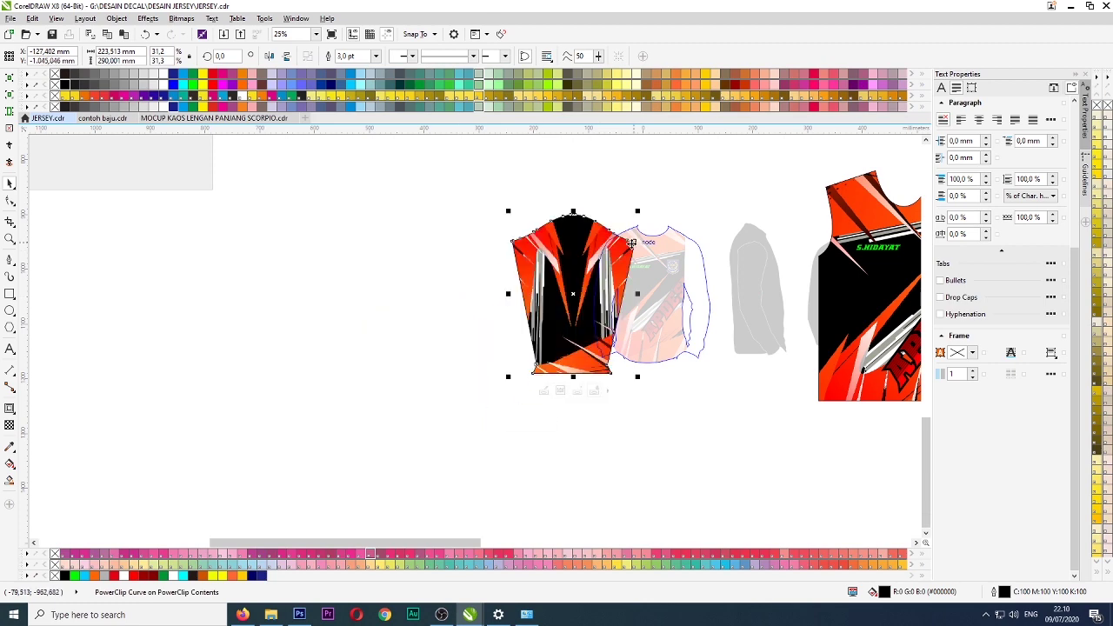
{"action": "scroll", "coordinate": [632, 243], "scroll_direction": "up", "scroll_amount": 1}
{"action": "left_click_drag", "start_coordinate": [640, 180], "coordinate": [602, 232]}
{"action": "left_click_drag", "start_coordinate": [538, 300], "coordinate": [600, 279]}
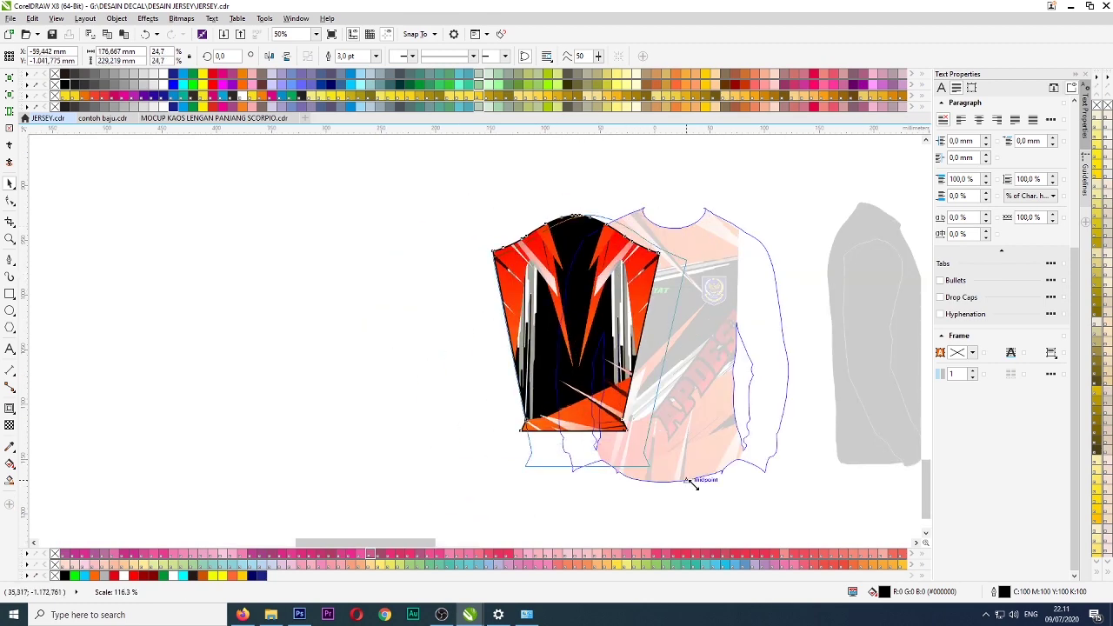
- Scale the sleeve artwork to about 184 × 238 mm and shift it toward the outer edge of the front mockup's left-hand sleeve
{"action": "left_click_drag", "start_coordinate": [694, 484], "coordinate": [695, 489]}
{"action": "left_click_drag", "start_coordinate": [628, 397], "coordinate": [595, 397]}
{"action": "left_click", "coordinate": [595, 396]}
{"action": "left_click_drag", "start_coordinate": [665, 209], "coordinate": [683, 233]}
{"action": "left_click_drag", "start_coordinate": [607, 315], "coordinate": [585, 311]}
{"action": "left_click_drag", "start_coordinate": [645, 204], "coordinate": [636, 199]}
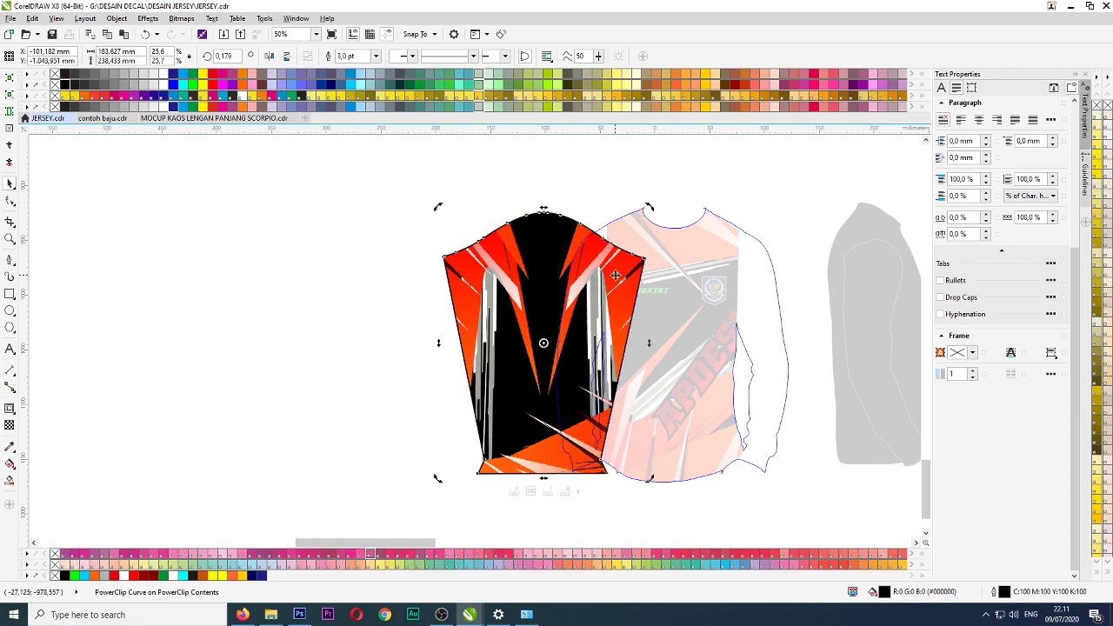
- Enlarge the sleeve artwork to about 195 × 253 mm over the left-hand sleeve and finish editing the PowerClip
{"action": "key", "text": "space"}
{"action": "key", "text": "space"}
{"action": "left_click_drag", "start_coordinate": [570, 305], "coordinate": [572, 289]}
{"action": "left_click_drag", "start_coordinate": [651, 462], "coordinate": [663, 478]}
{"action": "left_click", "coordinate": [675, 495], "text": "ctrl"}
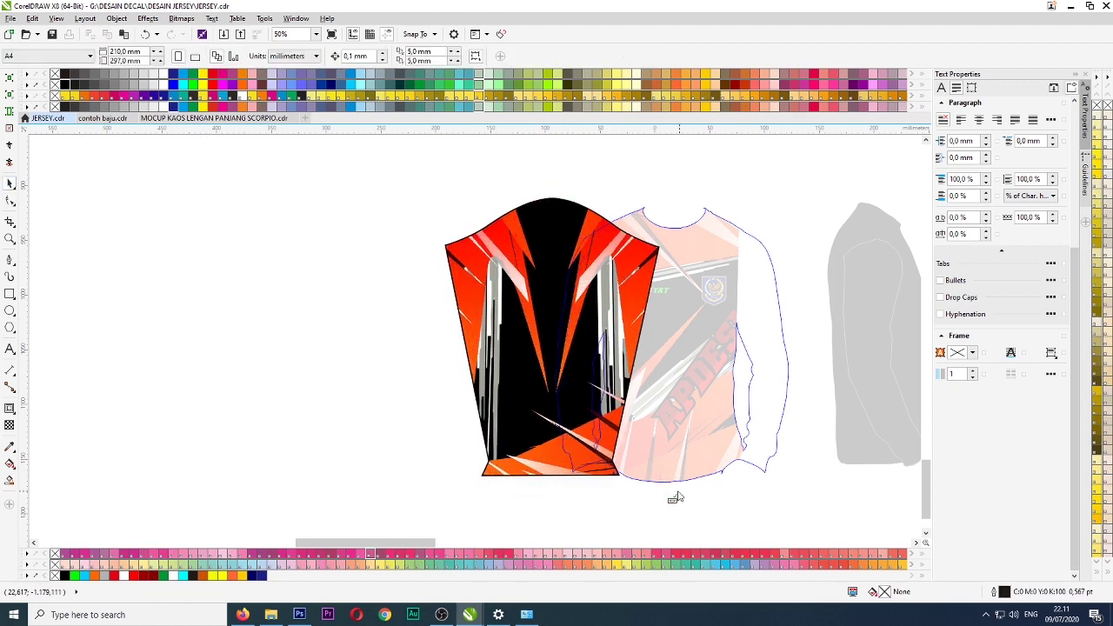
{"action": "left_click", "coordinate": [438, 417]}
- Reopen the front mockup's PowerClip and duplicate the sleeve artwork onto the opposite sleeve
{"action": "scroll", "coordinate": [432, 372], "scroll_direction": "down", "scroll_amount": 1}
{"action": "scroll", "coordinate": [581, 409], "scroll_direction": "up", "scroll_amount": 1}
{"action": "left_click", "coordinate": [423, 321]}
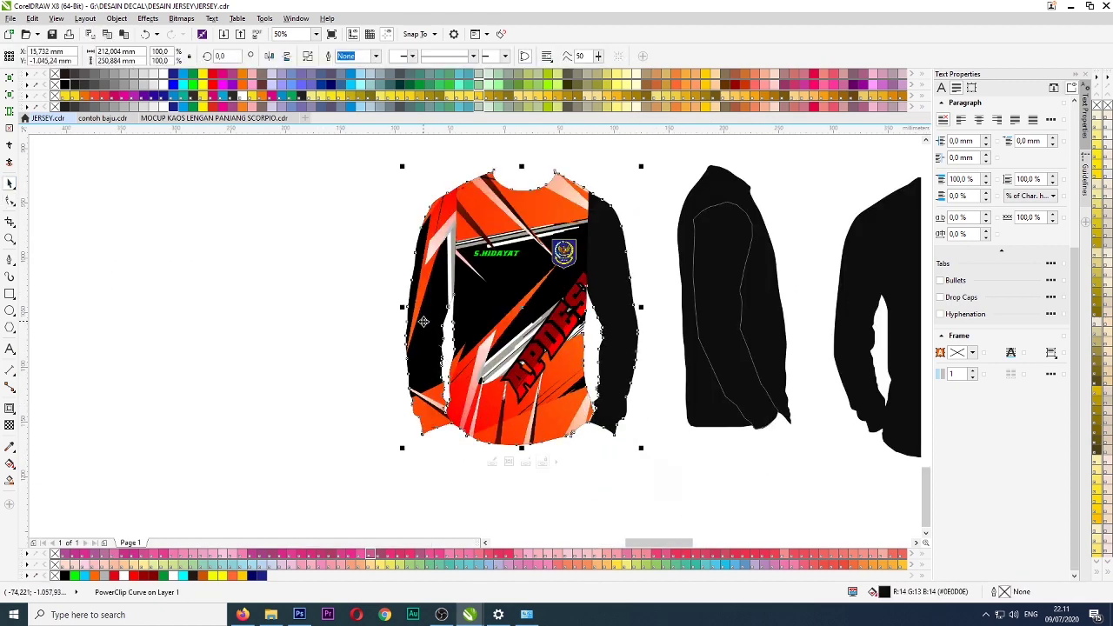
{"action": "right_click", "coordinate": [423, 322]}
{"action": "left_click", "coordinate": [467, 285]}
{"action": "left_click_drag", "start_coordinate": [403, 263], "coordinate": [671, 267]}
{"action": "right_click", "coordinate": [670, 267]}
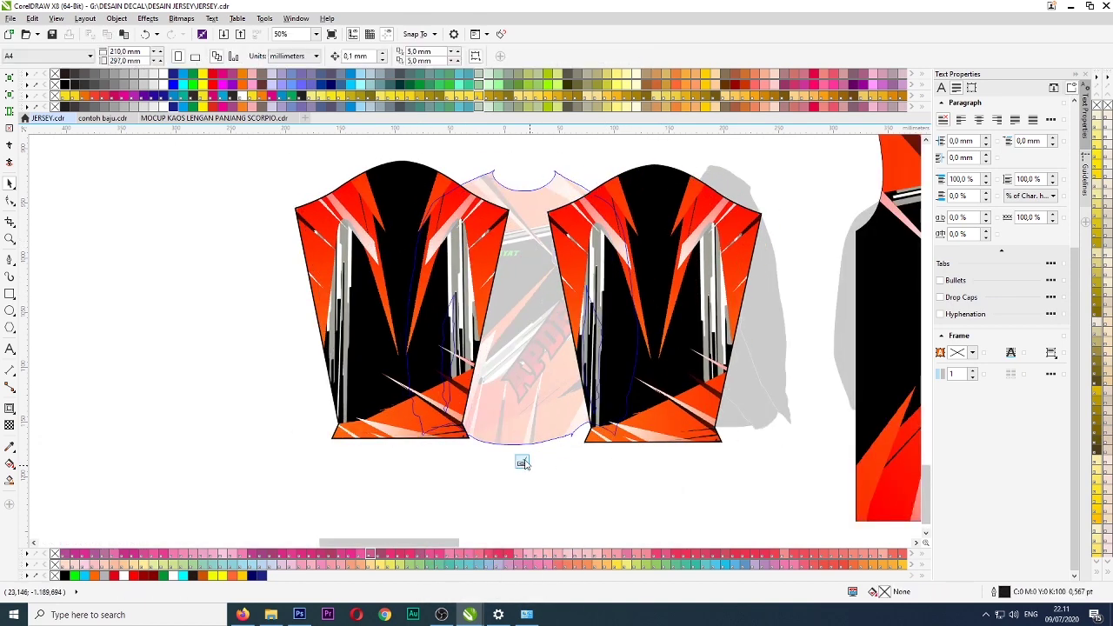
- Mirror the duplicated sleeve artwork horizontally and position it over the right-hand sleeve of the front mockup
{"action": "left_click", "coordinate": [524, 461]}
{"action": "key", "text": "ctrl+z"}
{"action": "left_click", "coordinate": [693, 295]}
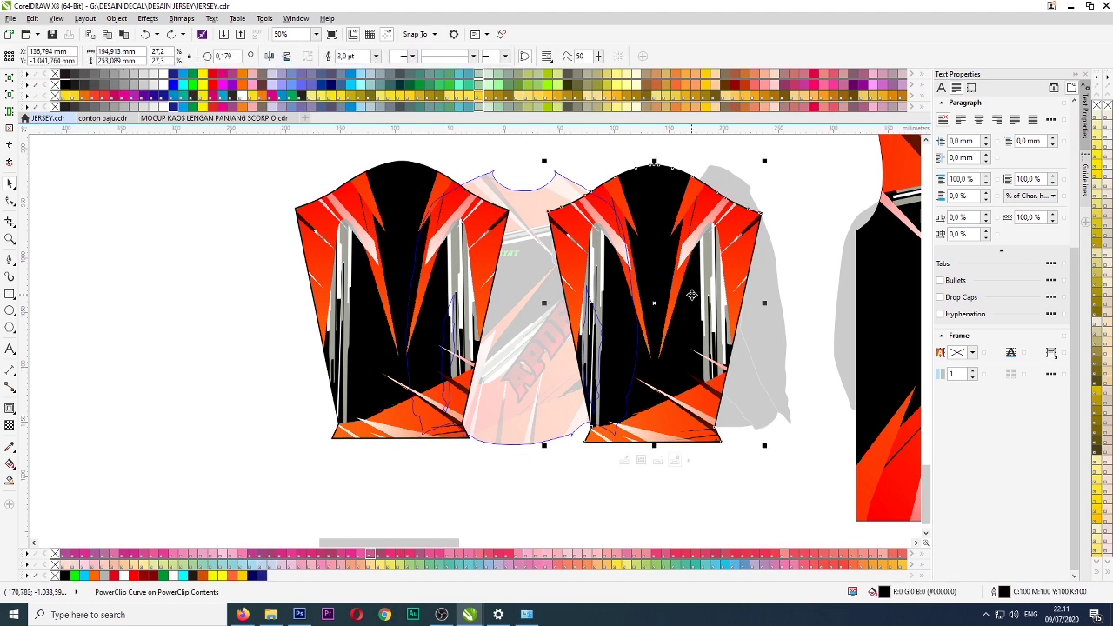
{"action": "key", "text": "ctrl+shift+h"}
{"action": "left_click_drag", "start_coordinate": [685, 294], "coordinate": [727, 275]}
{"action": "left_click_drag", "start_coordinate": [727, 275], "coordinate": [703, 264]}
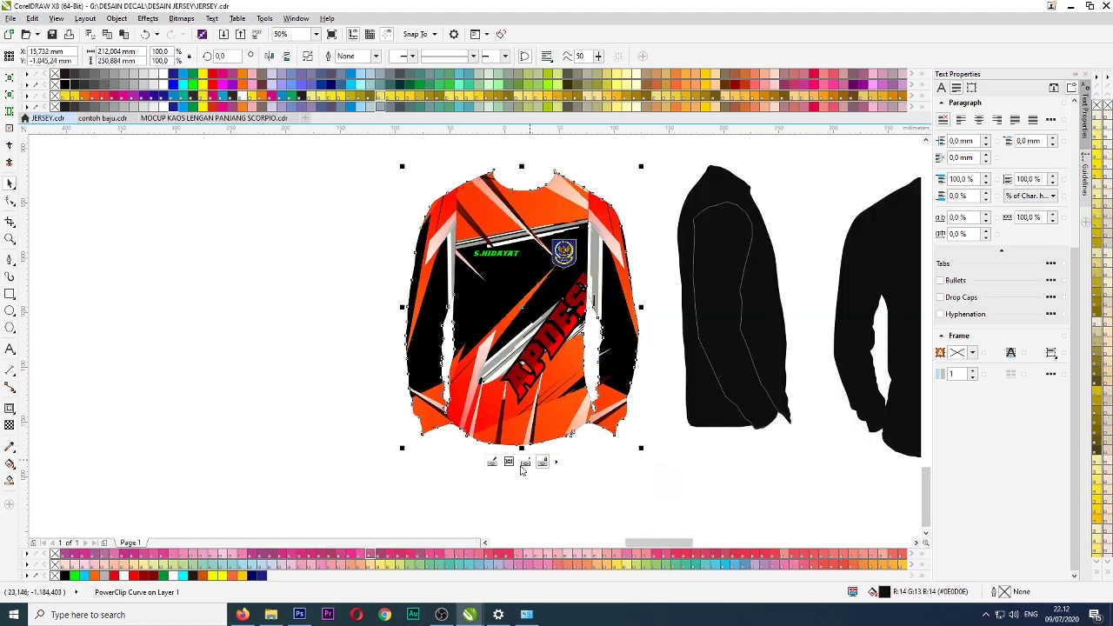
- Fine-tune the mirrored sleeve artwork's position within the front mockup's PowerClip and finish editing
{"action": "right_click", "coordinate": [609, 229]}
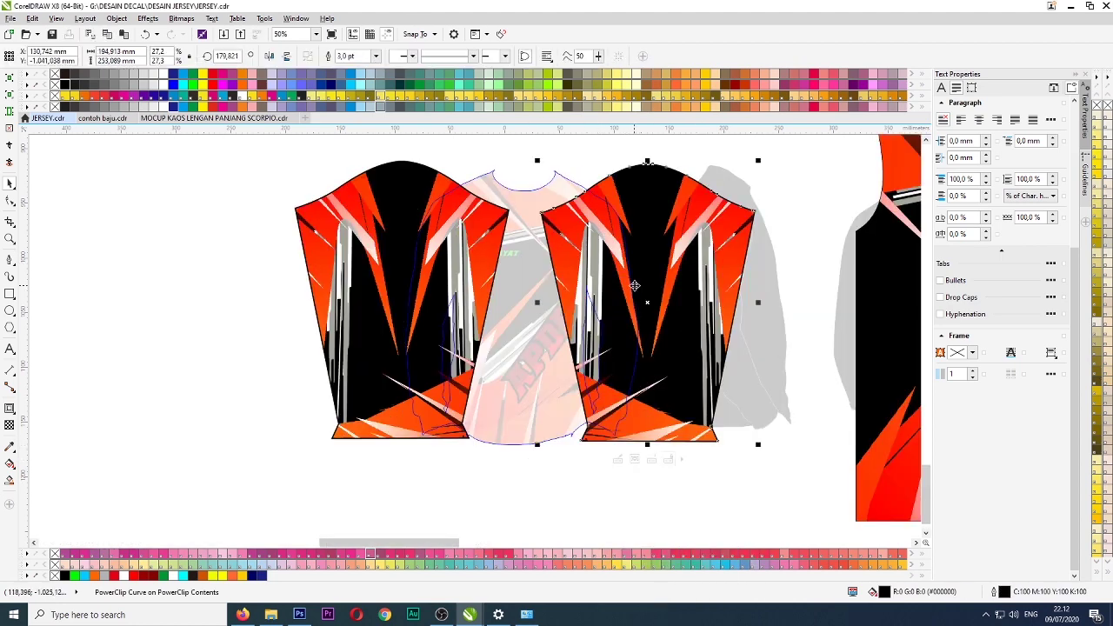
{"action": "left_click_drag", "start_coordinate": [635, 286], "coordinate": [648, 281]}
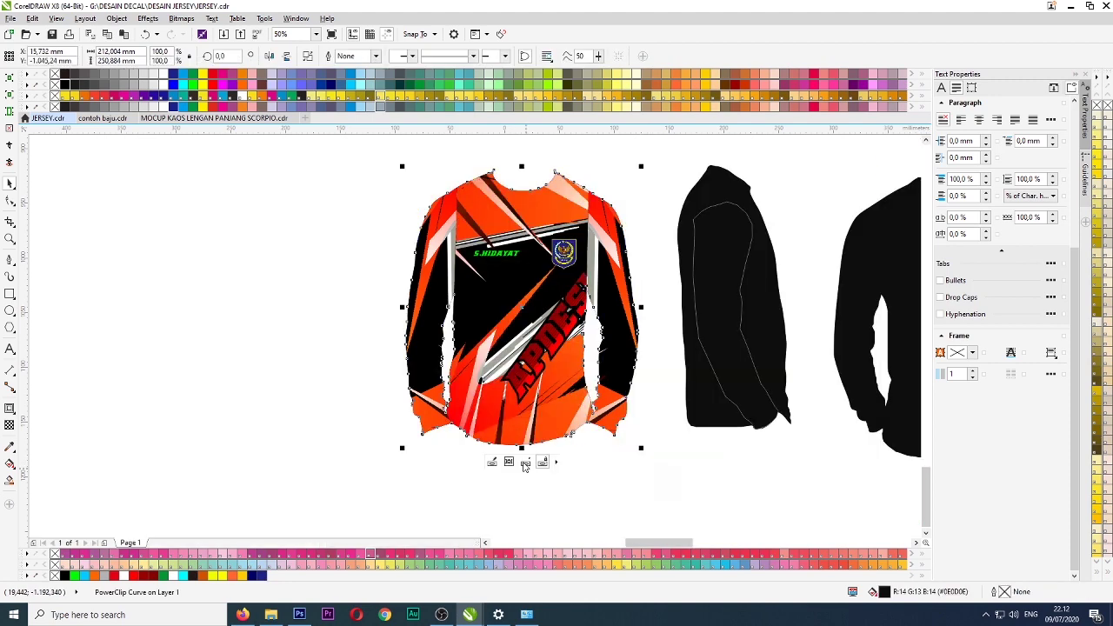
{"action": "right_click", "coordinate": [616, 212]}
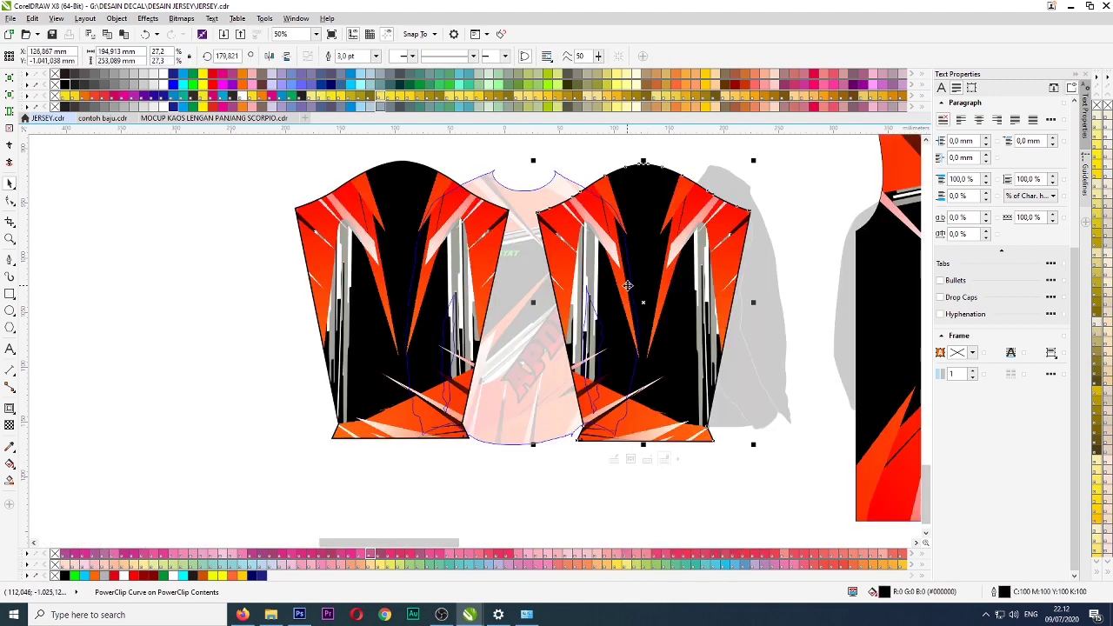
{"action": "left_click_drag", "start_coordinate": [643, 284], "coordinate": [647, 282]}
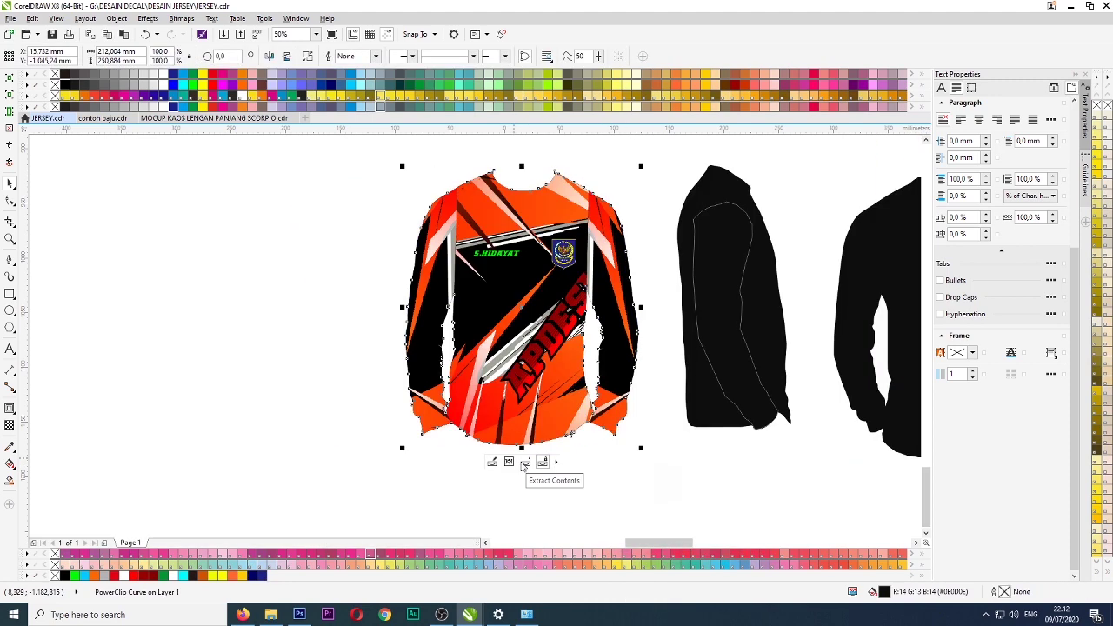
{"action": "right_click", "coordinate": [594, 231]}
{"action": "left_click", "coordinate": [633, 286]}
{"action": "left_click_drag", "start_coordinate": [637, 279], "coordinate": [639, 277]}
{"action": "left_click", "coordinate": [522, 462]}
- Save the drawing as a new file named JERSEY followed by the customer's name
{"action": "scroll", "coordinate": [461, 333], "scroll_direction": "down", "scroll_amount": 1}
{"action": "scroll", "coordinate": [490, 263], "scroll_direction": "down", "scroll_amount": 4}
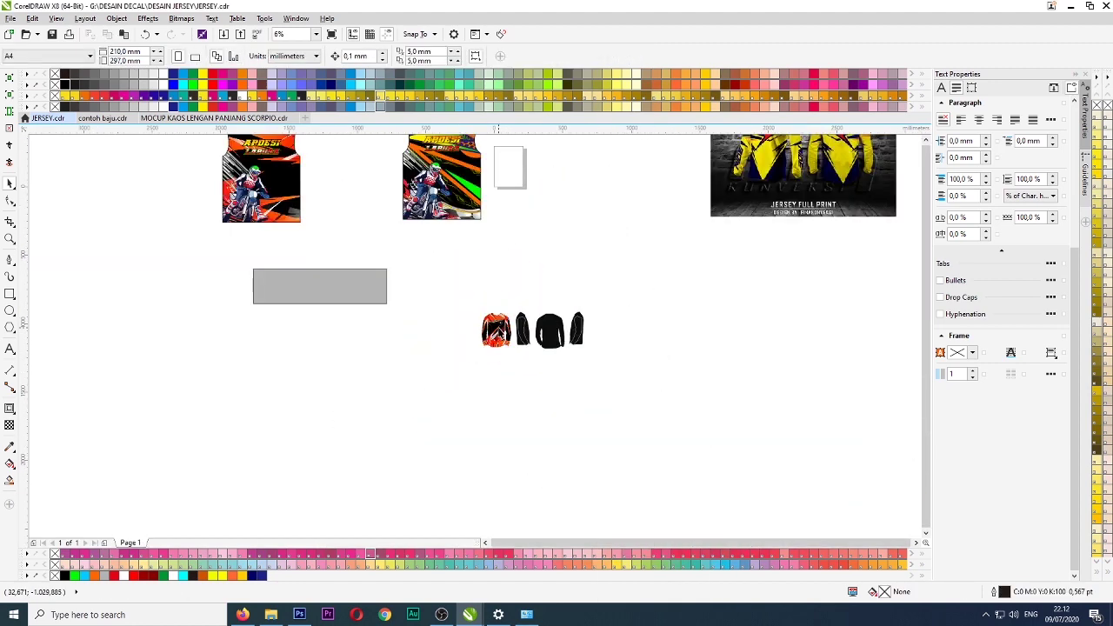
{"action": "left_click", "coordinate": [11, 19]}
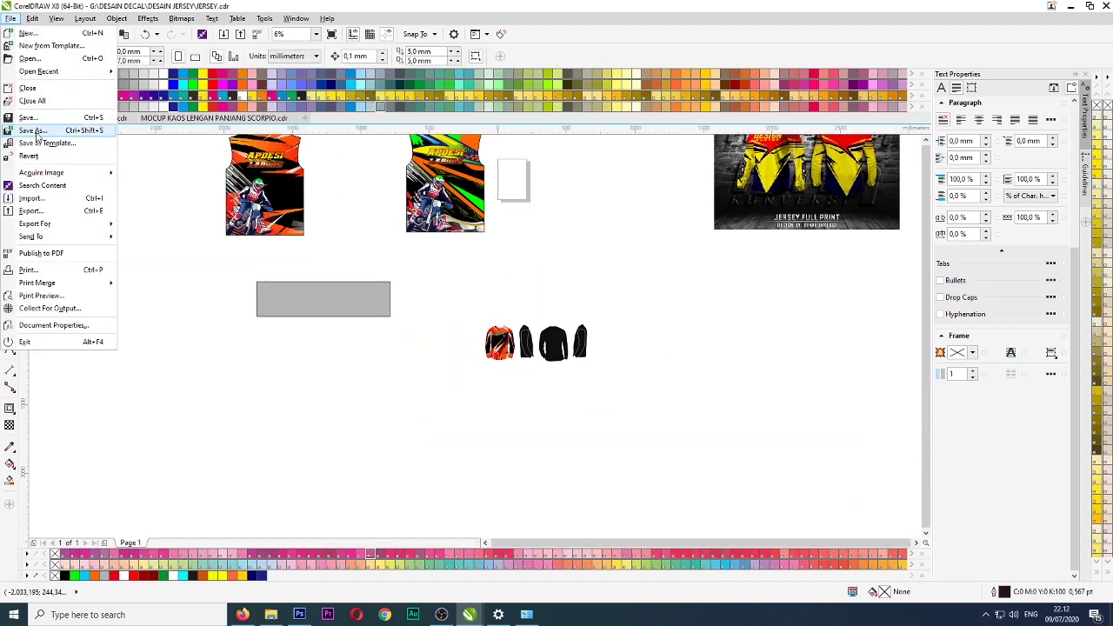
{"action": "left_click", "coordinate": [35, 127]}
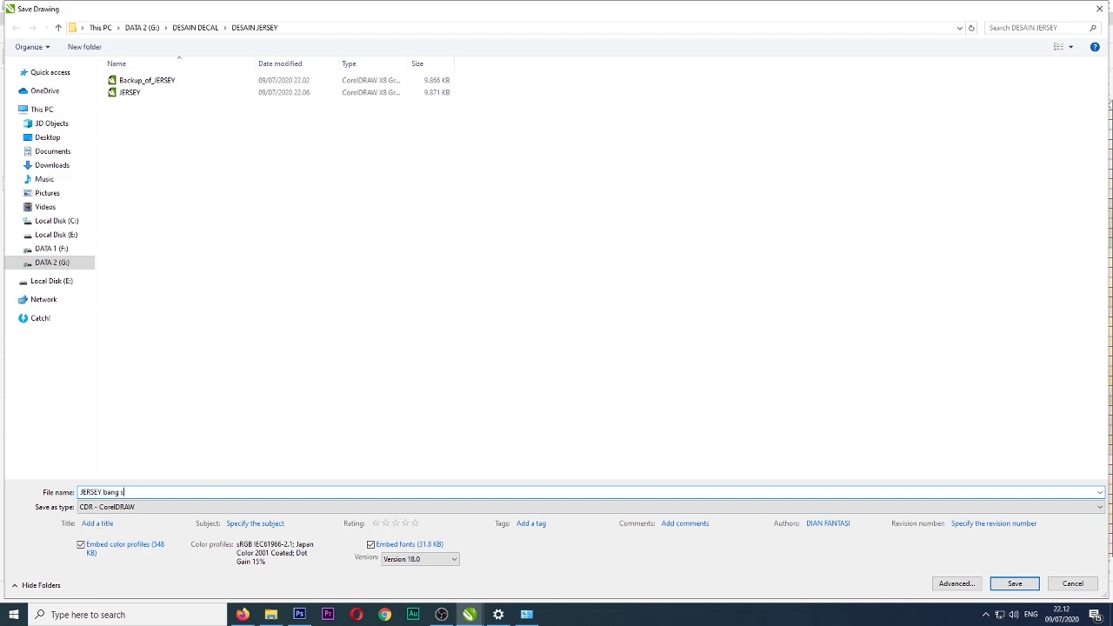
{"action": "type", "text": "bang sya"}
{"action": "key", "text": "Escape"}
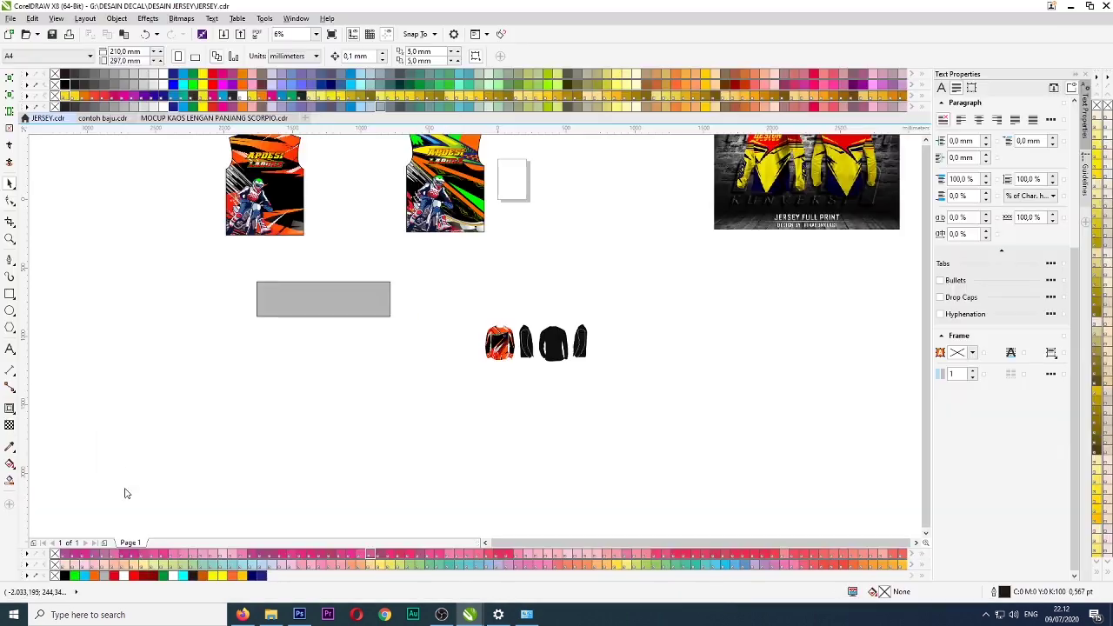
- Undo the last PowerClip edits on the front long-sleeve mockup
{"action": "scroll", "coordinate": [448, 343], "scroll_direction": "down", "scroll_amount": 2}
{"action": "scroll", "coordinate": [505, 354], "scroll_direction": "up", "scroll_amount": 4}
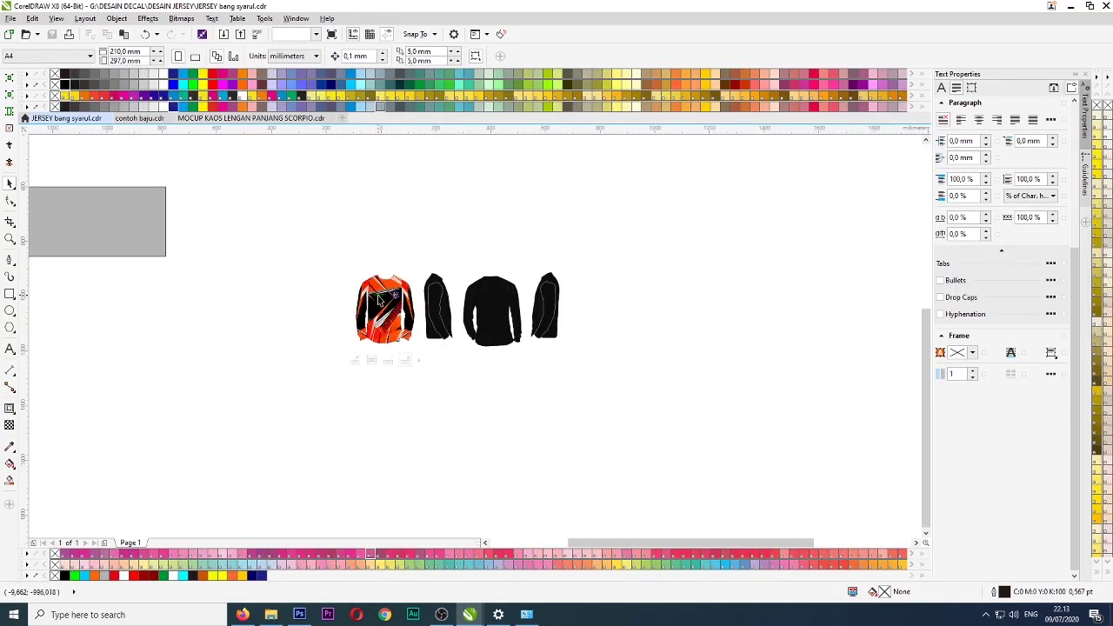
{"action": "scroll", "coordinate": [557, 381], "scroll_direction": "down", "scroll_amount": 2}
{"action": "scroll", "coordinate": [514, 335], "scroll_direction": "up", "scroll_amount": 1}
{"action": "key", "text": "ctrl+z"}
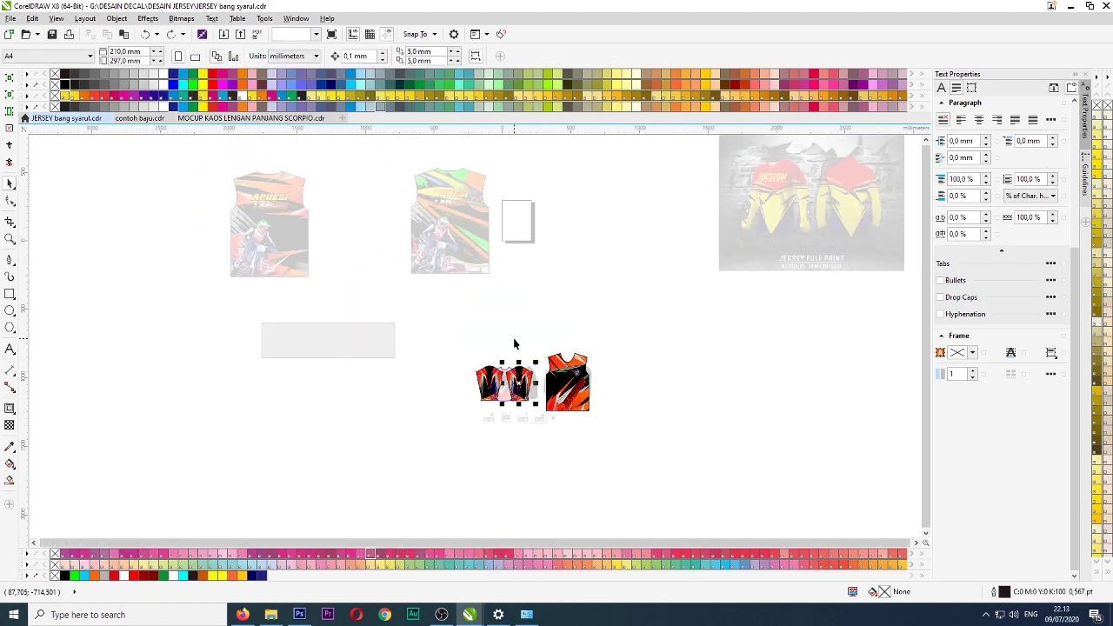
{"action": "key", "text": "ctrl+z"}
- Open JERSEY.cdr from DESAIN DECAL > DESAIN JERSEY on the DATA 2 (G:) drive through File Explorer
{"action": "left_click", "coordinate": [277, 617]}
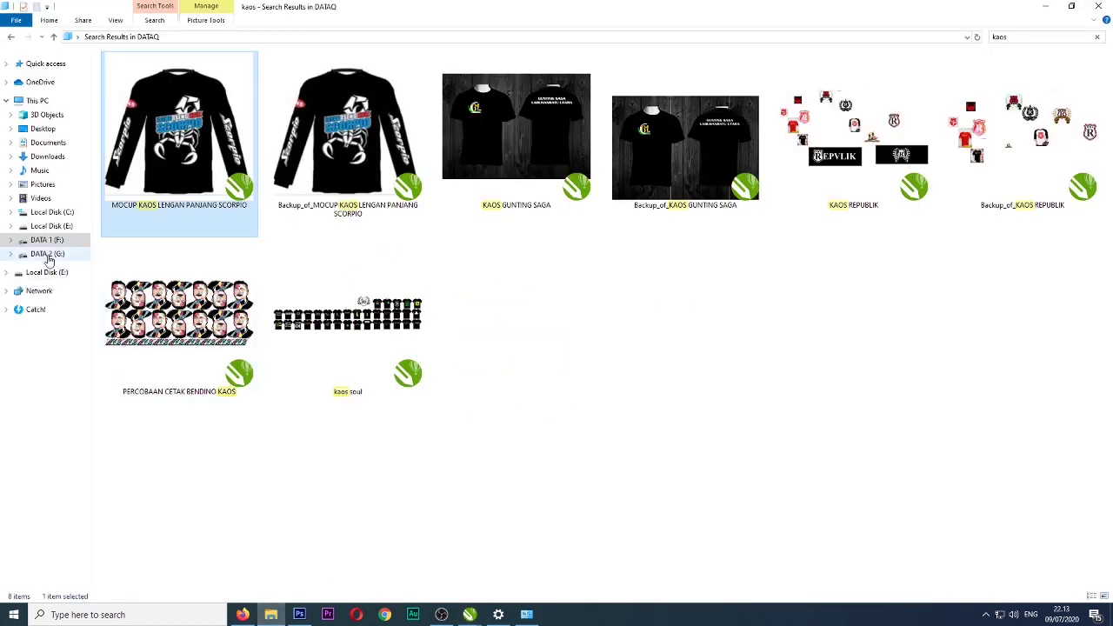
{"action": "left_click", "coordinate": [46, 258]}
{"action": "double_click", "coordinate": [524, 100]}
{"action": "left_click", "coordinate": [10, 38]}
{"action": "double_click", "coordinate": [637, 87]}
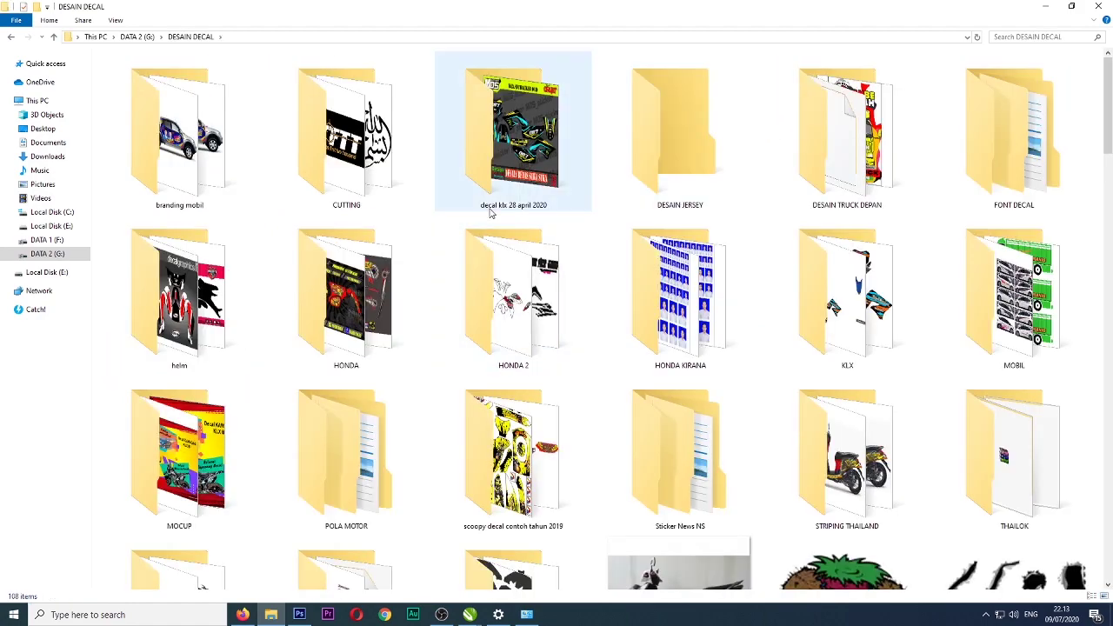
{"action": "double_click", "coordinate": [839, 131]}
{"action": "double_click", "coordinate": [141, 112]}
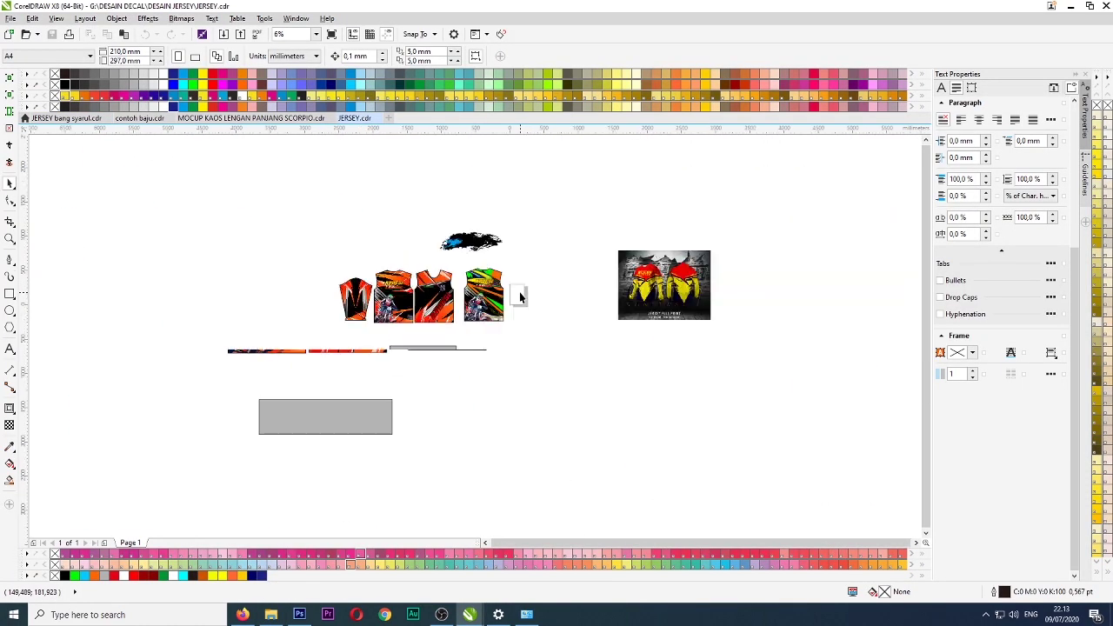
- Copy the orange sleeve artwork from the shirt PowerClip in contoh baju.cdr and exit PowerClip editing
{"action": "left_click", "coordinate": [243, 117]}
{"action": "left_click", "coordinate": [135, 117]}
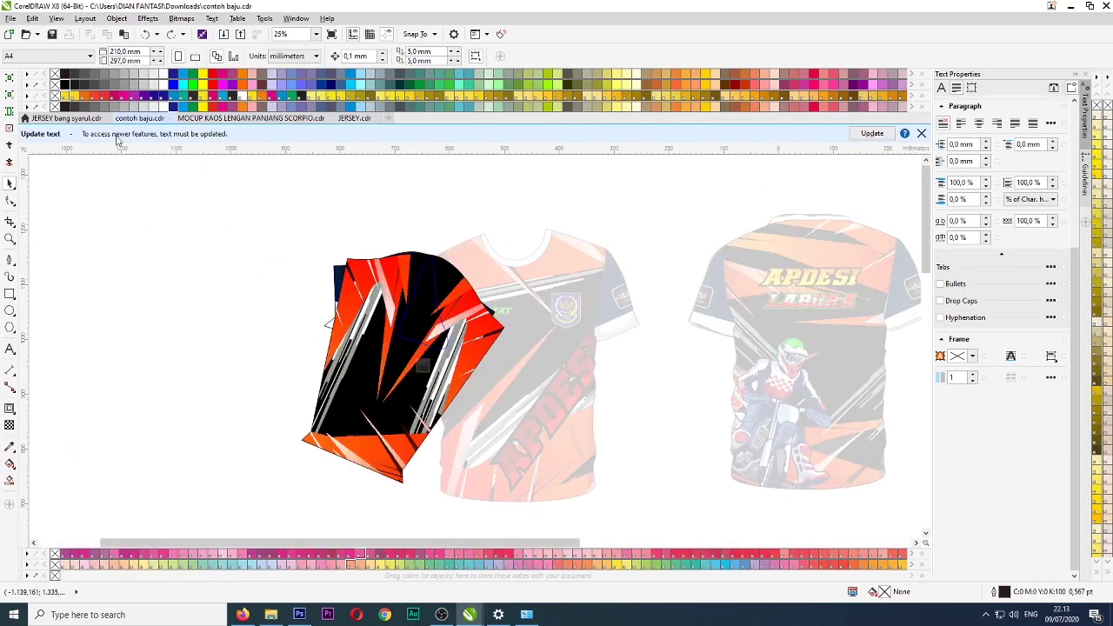
{"action": "left_click", "coordinate": [369, 385]}
{"action": "left_click", "coordinate": [459, 505]}
{"action": "scroll", "coordinate": [453, 384], "scroll_direction": "down", "scroll_amount": 1}
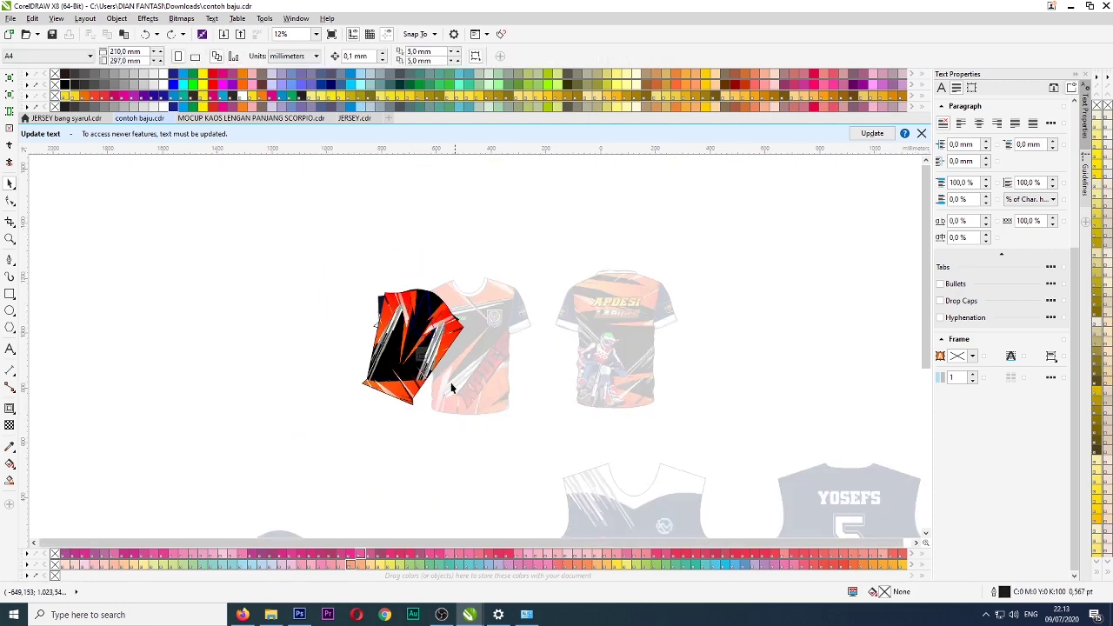
{"action": "left_click", "coordinate": [523, 255], "text": "ctrl"}
{"action": "scroll", "coordinate": [523, 256], "scroll_direction": "down", "scroll_amount": 2}
- Paste the sleeve artwork into the newly saved jersey drawing, move it below the long-sleeve mockups and rotate it upright
{"action": "left_click", "coordinate": [66, 118]}
{"action": "scroll", "coordinate": [527, 387], "scroll_direction": "up", "scroll_amount": 2}
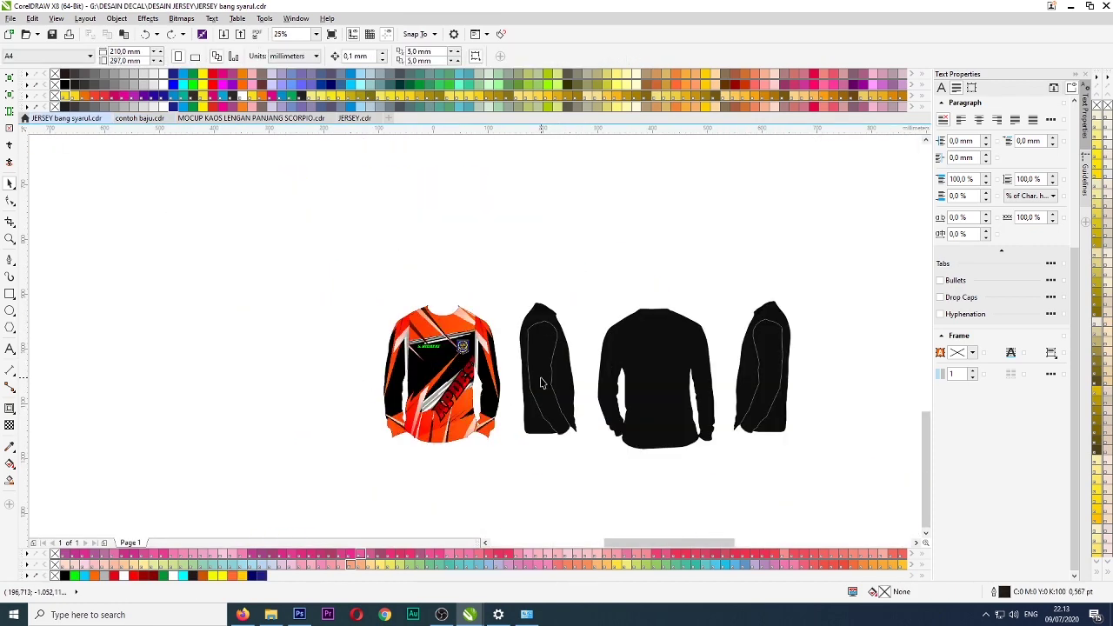
{"action": "key", "text": "ctrl+v"}
{"action": "scroll", "coordinate": [540, 384], "scroll_direction": "down", "scroll_amount": 3}
{"action": "left_click_drag", "start_coordinate": [484, 231], "coordinate": [543, 399]}
{"action": "scroll", "coordinate": [544, 394], "scroll_direction": "up", "scroll_amount": 3}
{"action": "left_click", "coordinate": [546, 404]}
{"action": "left_click_drag", "start_coordinate": [597, 359], "coordinate": [541, 331]}
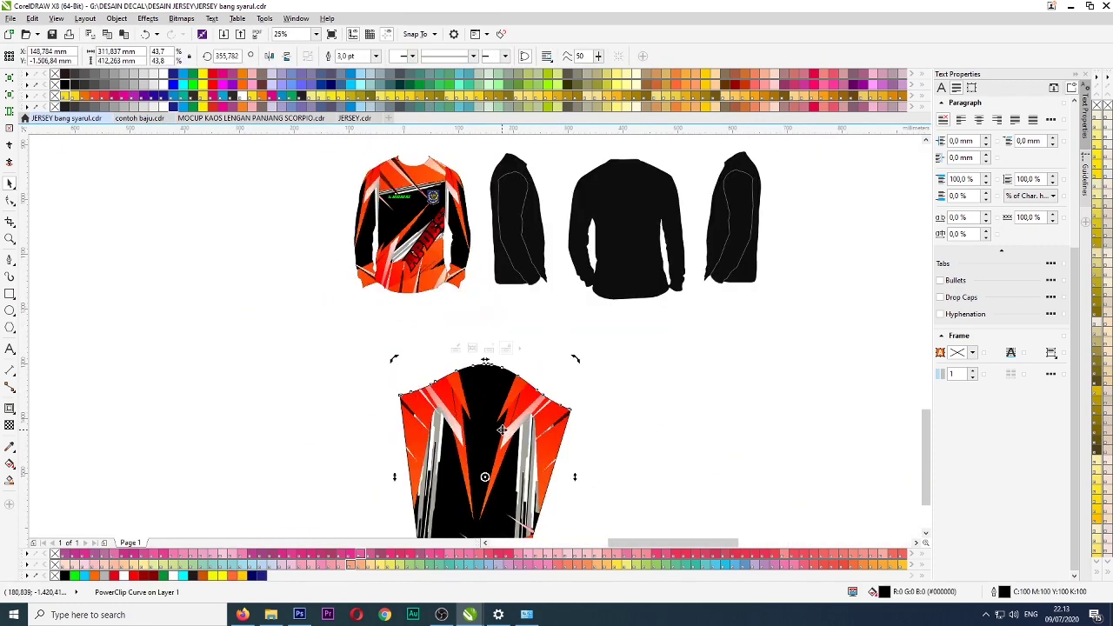
- Place the pasted sleeve artwork inside the sleeve outline of the first side-view mockup as PowerClip contents
{"action": "left_click_drag", "start_coordinate": [499, 423], "coordinate": [499, 348]}
{"action": "right_click", "coordinate": [500, 348]}
{"action": "left_click", "coordinate": [531, 252]}
{"action": "left_click", "coordinate": [515, 202]}
- Edit that sleeve PowerClip, resize the artwork to about 126 × 257 mm and rotate it to about 10 degrees
{"action": "double_click", "coordinate": [551, 265]}
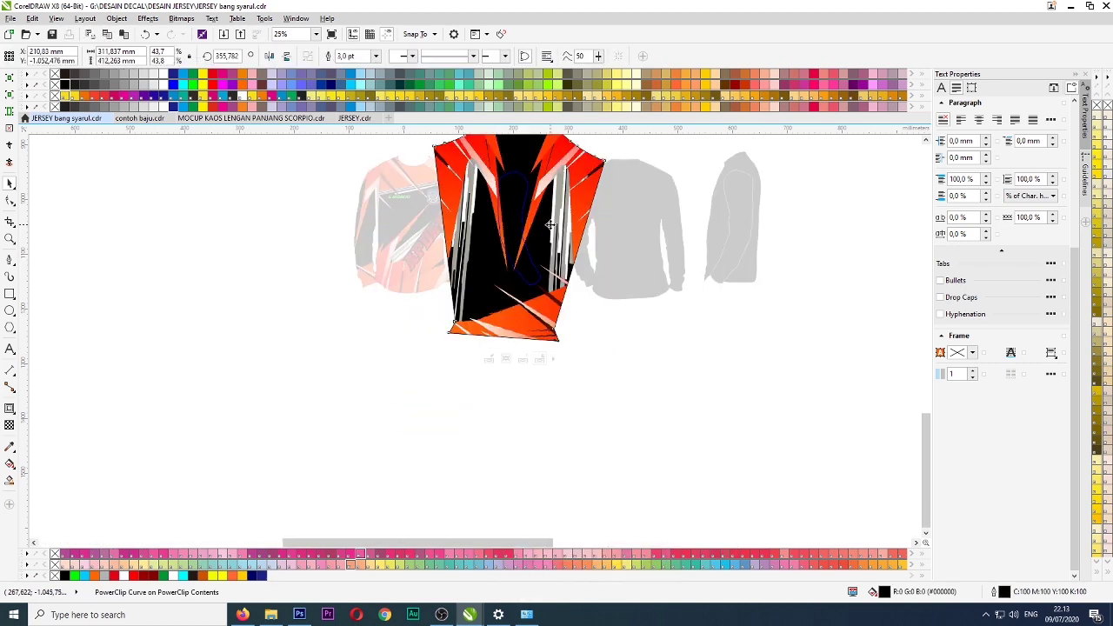
{"action": "left_click_drag", "start_coordinate": [638, 333], "coordinate": [555, 296]}
{"action": "left_click_drag", "start_coordinate": [490, 168], "coordinate": [533, 226]}
{"action": "scroll", "coordinate": [530, 185], "scroll_direction": "up", "scroll_amount": 1}
{"action": "left_click_drag", "start_coordinate": [639, 467], "coordinate": [586, 397]}
{"action": "left_click_drag", "start_coordinate": [541, 275], "coordinate": [564, 281]}
{"action": "left_click_drag", "start_coordinate": [564, 281], "coordinate": [526, 265]}
{"action": "left_click_drag", "start_coordinate": [443, 249], "coordinate": [464, 254]}
{"action": "left_click", "coordinate": [464, 254]}
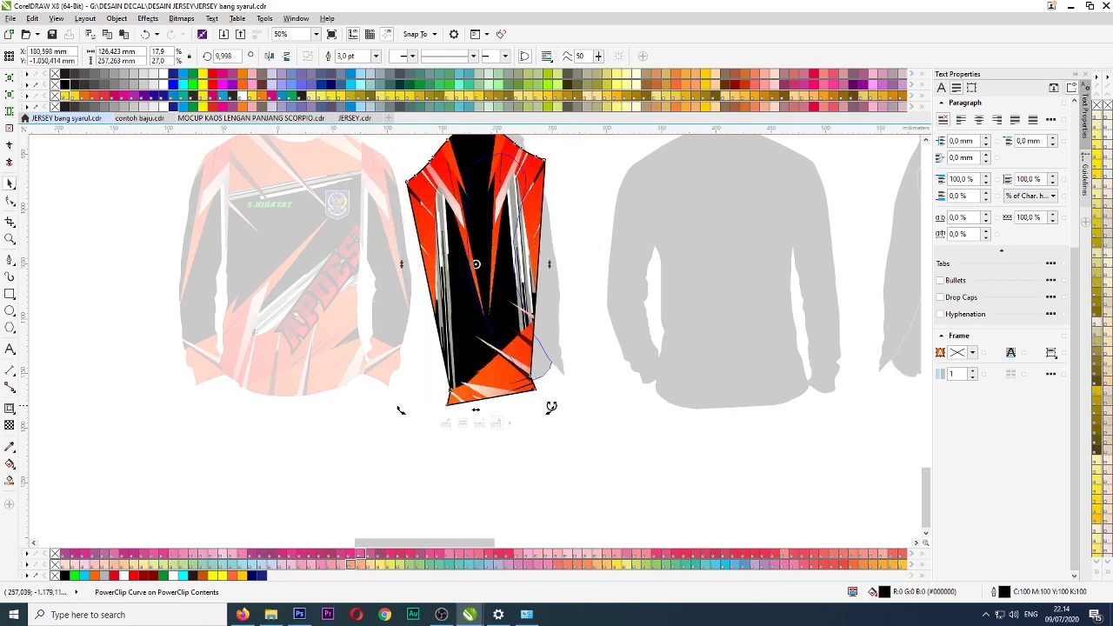
- Rotate the sleeve artwork further to follow the forearm, reposition it over the outline and finish editing the PowerClip
{"action": "left_click_drag", "start_coordinate": [554, 412], "coordinate": [578, 401]}
{"action": "left_click_drag", "start_coordinate": [517, 300], "coordinate": [529, 302]}
{"action": "left_click", "coordinate": [548, 409], "text": "ctrl"}
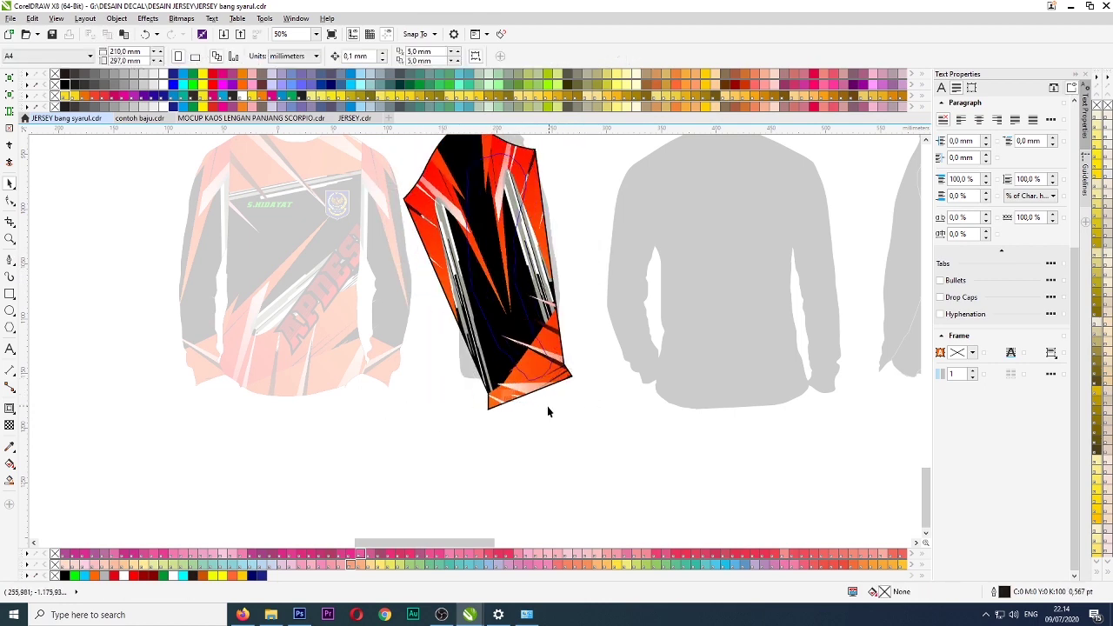
{"action": "left_click", "coordinate": [568, 430]}
- Copy the filled sleeve shape, mirror it and align it with the sleeve outline on the opposite side-view mockup
{"action": "scroll", "coordinate": [445, 372], "scroll_direction": "down", "scroll_amount": 1}
{"action": "left_click", "coordinate": [464, 285]}
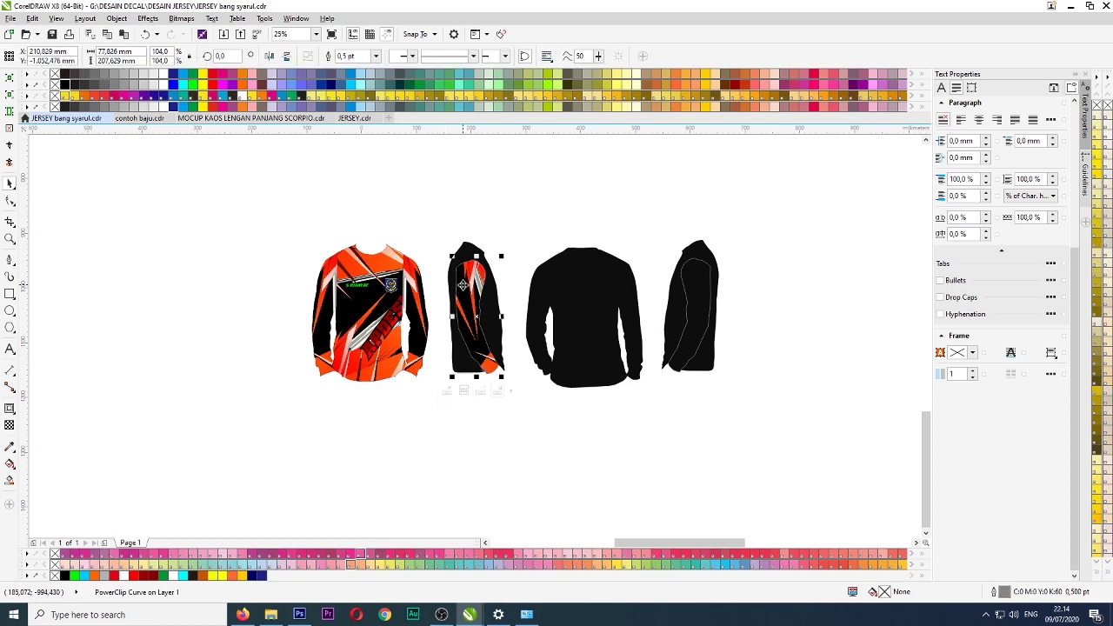
{"action": "scroll", "coordinate": [681, 298], "scroll_direction": "up", "scroll_amount": 1}
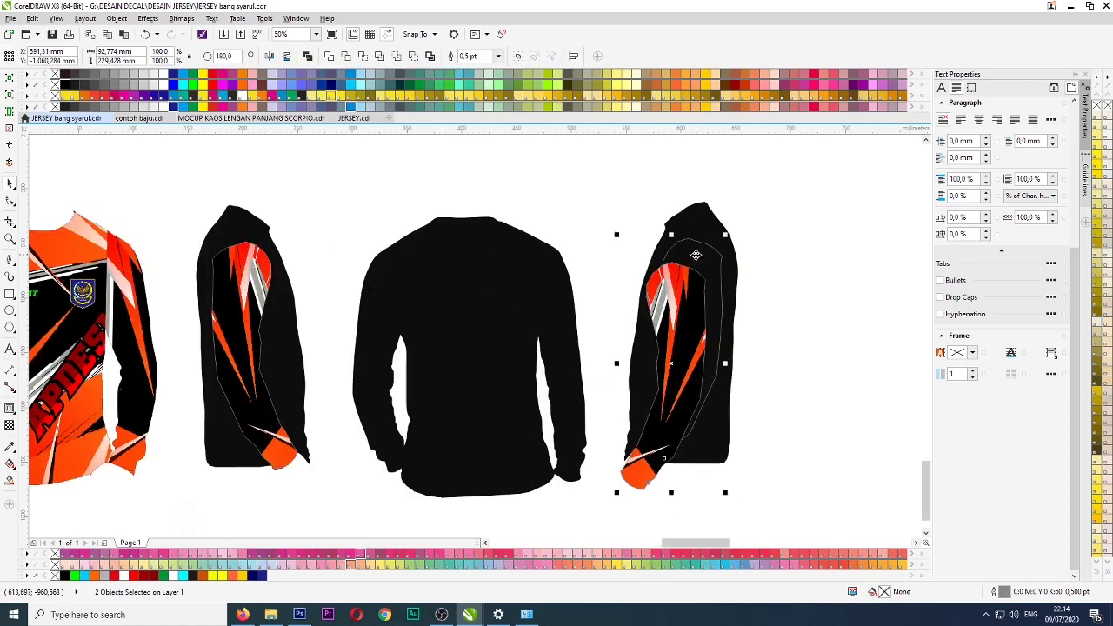
{"action": "left_click", "coordinate": [756, 348]}
- Group all objects of the orange APDESI LABURA back design
{"action": "scroll", "coordinate": [609, 352], "scroll_direction": "down", "scroll_amount": 3}
{"action": "left_click_drag", "start_coordinate": [259, 185], "coordinate": [378, 313]}
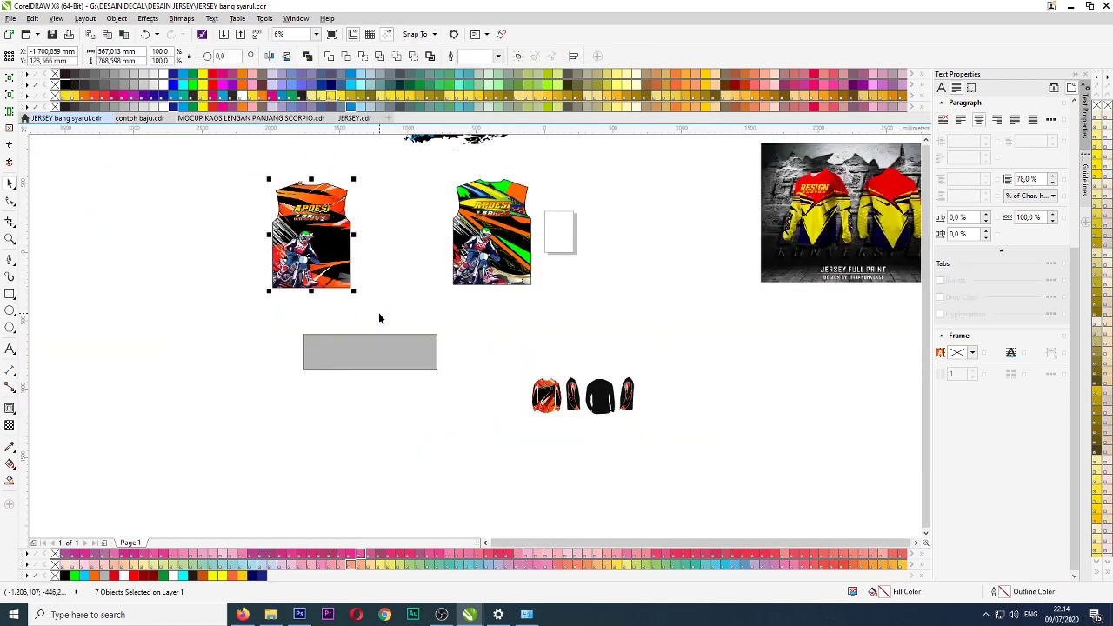
{"action": "scroll", "coordinate": [380, 296], "scroll_direction": "up", "scroll_amount": 1}
{"action": "key", "text": "ctrl+g"}
{"action": "left_click", "coordinate": [332, 265], "text": "ctrl"}
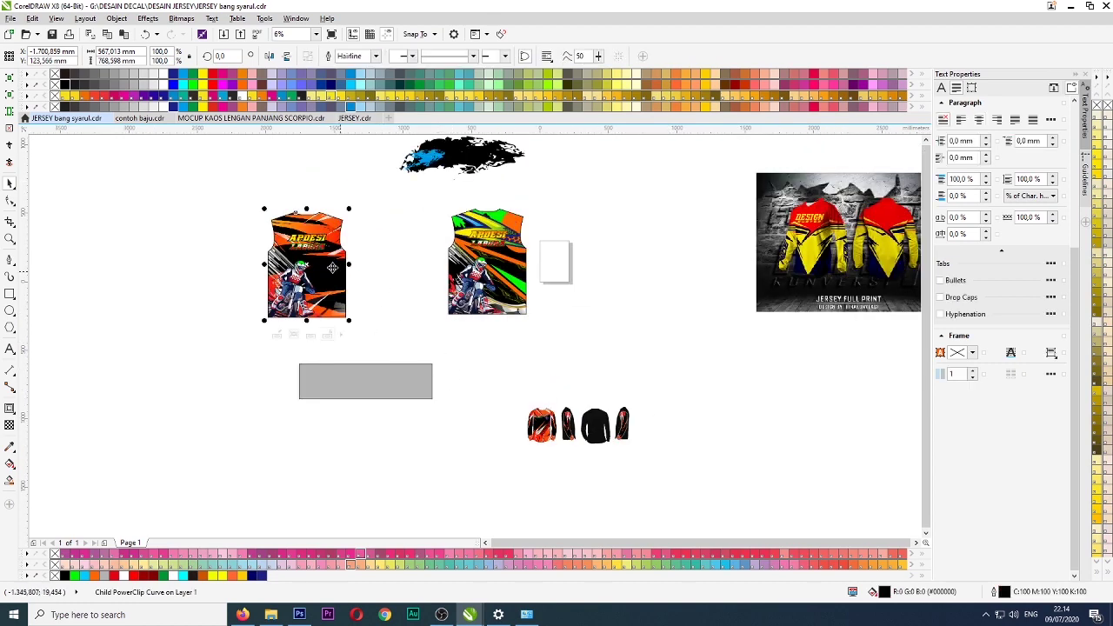
{"action": "left_click_drag", "start_coordinate": [332, 265], "coordinate": [710, 447]}
{"action": "key", "text": "ctrl+z"}
- Move the grouped orange back design beside the long-sleeve mockups and scale it to about 163 × 220 mm
{"action": "left_click_drag", "start_coordinate": [217, 189], "coordinate": [390, 358]}
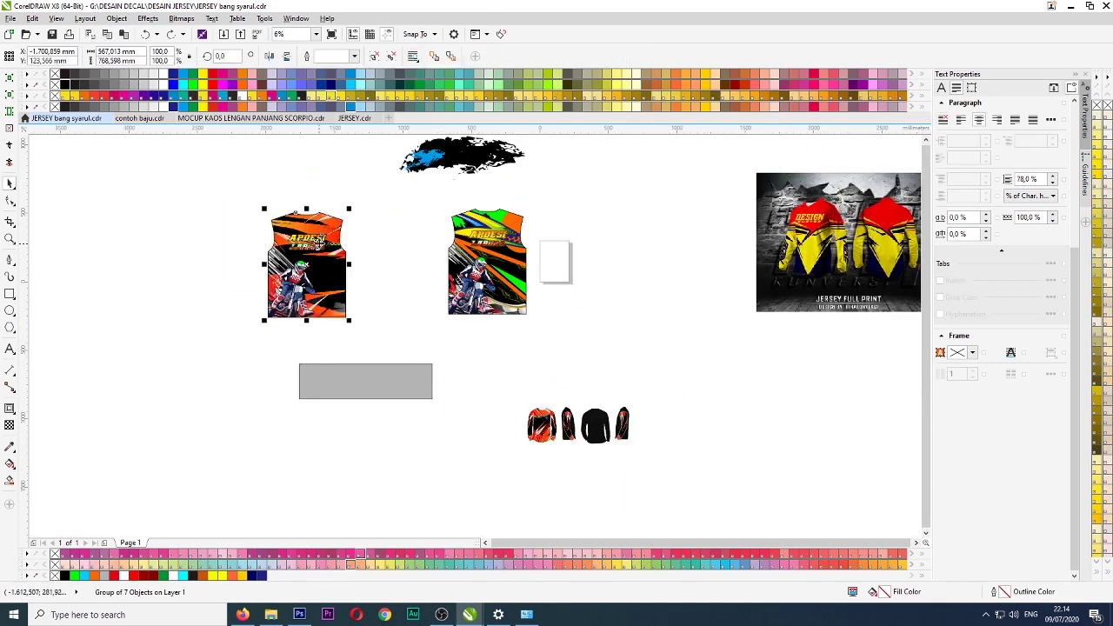
{"action": "left_click_drag", "start_coordinate": [329, 231], "coordinate": [710, 369]}
{"action": "scroll", "coordinate": [667, 435], "scroll_direction": "up", "scroll_amount": 1}
{"action": "left_click_drag", "start_coordinate": [787, 259], "coordinate": [670, 435]}
{"action": "scroll", "coordinate": [642, 451], "scroll_direction": "up", "scroll_amount": 1}
- Place the back design inside the back long-sleeve mockup as PowerClip contents, move it clear of the shirt shape and finish editing
{"action": "right_click", "coordinate": [689, 426]}
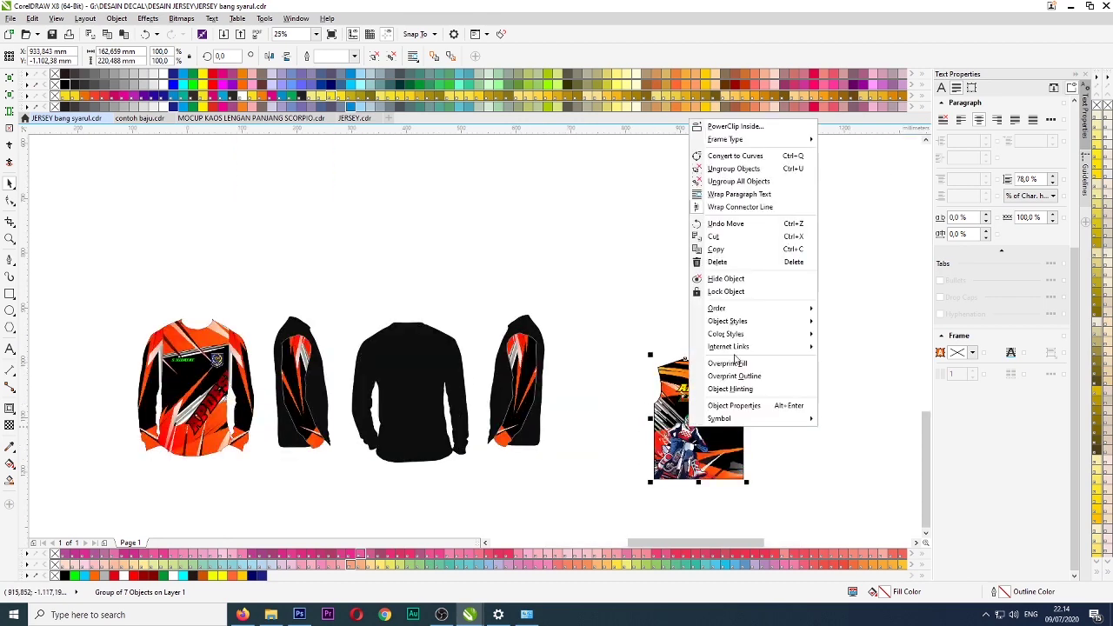
{"action": "left_click", "coordinate": [734, 126]}
{"action": "left_click", "coordinate": [427, 372]}
{"action": "right_click", "coordinate": [369, 374]}
{"action": "left_click", "coordinate": [442, 281]}
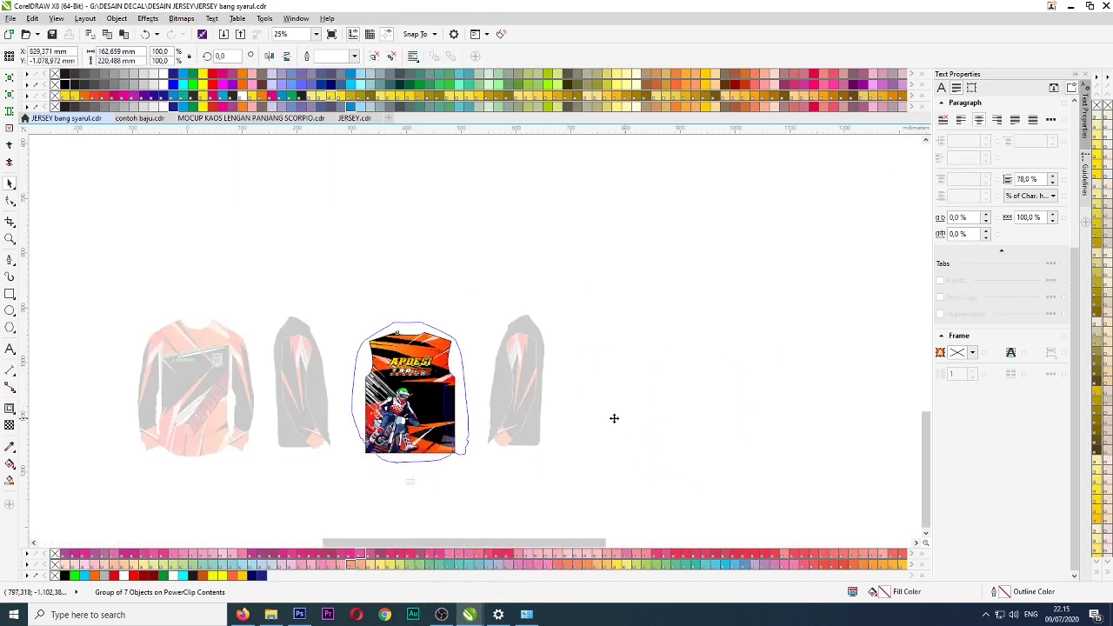
{"action": "left_click", "coordinate": [410, 481]}
- Try to trim the left arm gap shape against the black back shirt silhouette
{"action": "scroll", "coordinate": [370, 437], "scroll_direction": "up", "scroll_amount": 2}
{"action": "left_click", "coordinate": [398, 368]}
{"action": "left_click", "coordinate": [501, 356], "text": "shift"}
{"action": "left_click", "coordinate": [350, 57]}
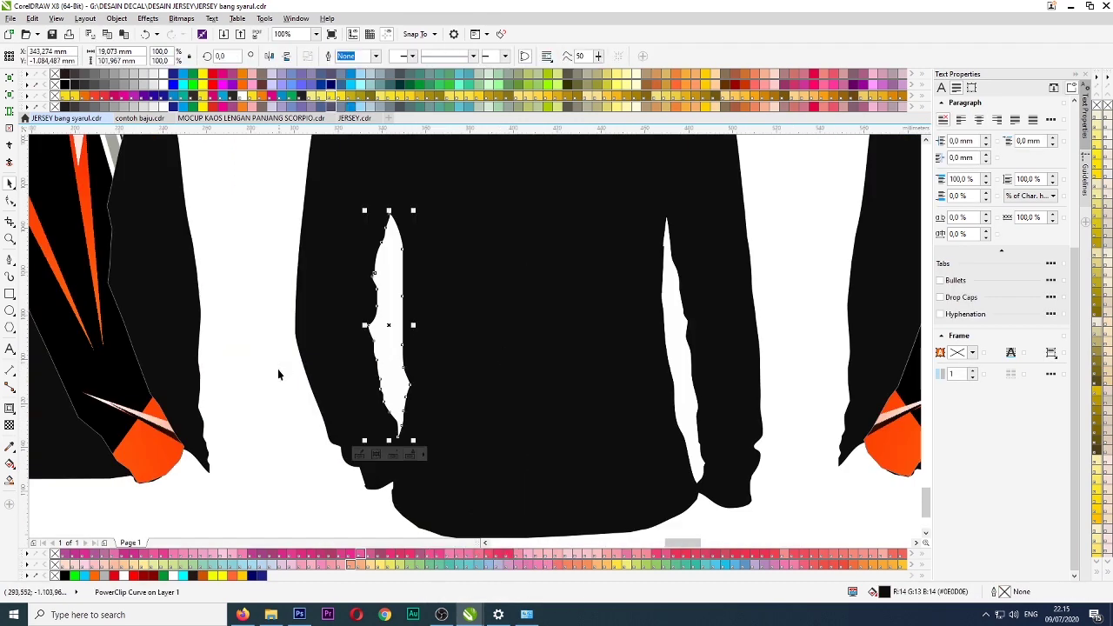
{"action": "left_click", "coordinate": [277, 371]}
{"action": "key", "text": "ctrl+z"}
- Trim the left arm gap out of the back shirt silhouette and delete the leftover gap shape
{"action": "left_click", "coordinate": [397, 351]}
{"action": "left_click", "coordinate": [460, 333], "text": "shift"}
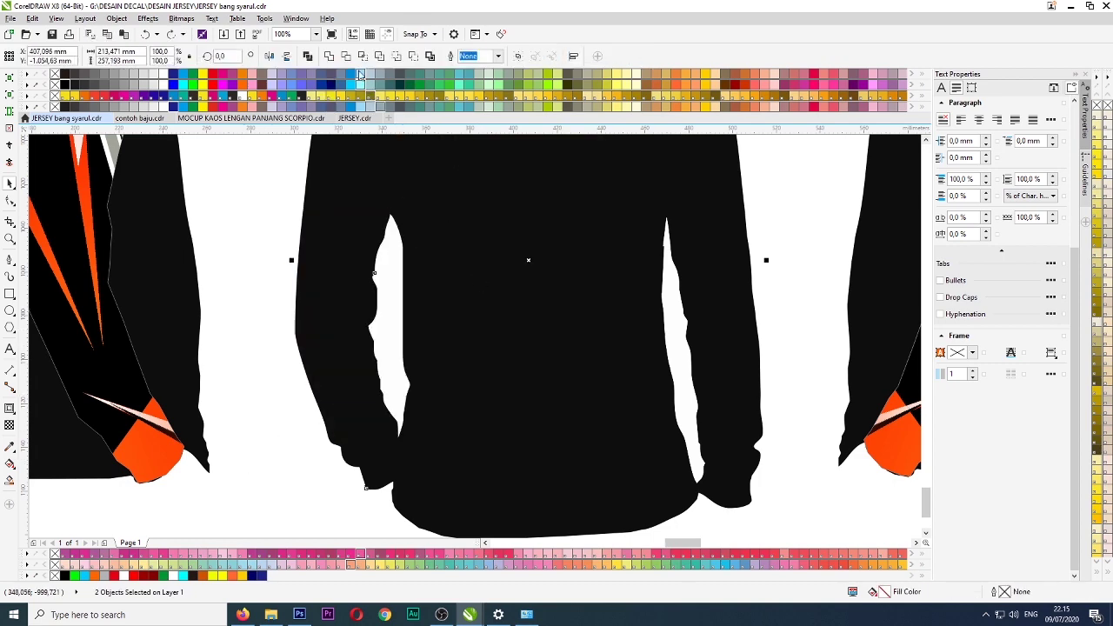
{"action": "key", "text": "Delete"}
- Trim the right arm gap out of the back shirt silhouette
{"action": "left_click", "coordinate": [678, 331]}
{"action": "left_click", "coordinate": [599, 334], "text": "shift"}
{"action": "left_click", "coordinate": [348, 57]}
{"action": "left_click", "coordinate": [797, 374]}
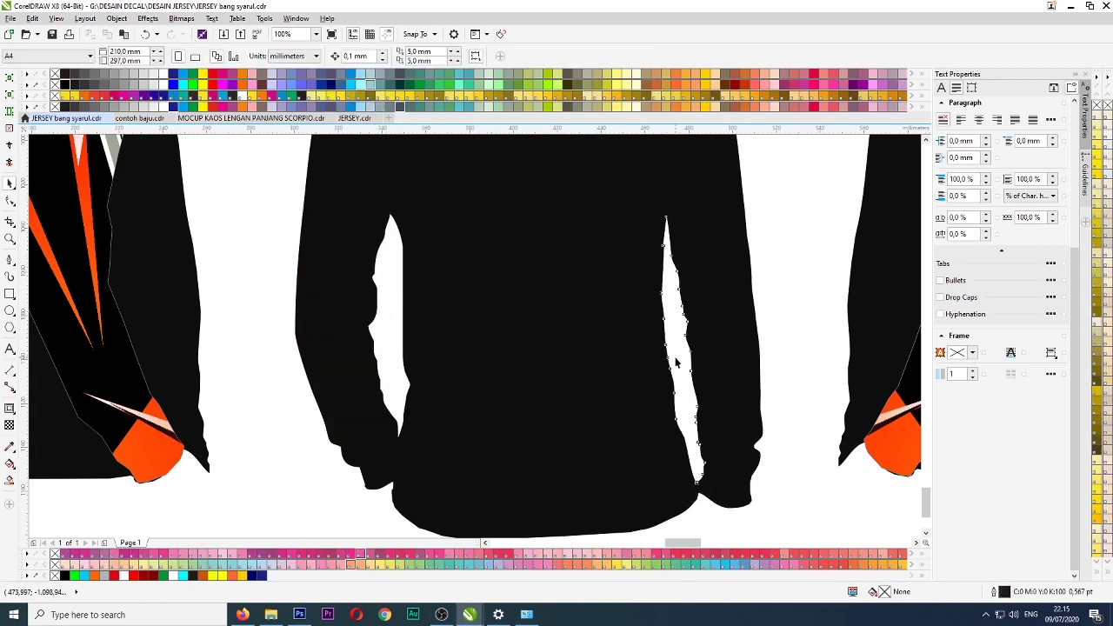
- Delete the leftover shapes in the gap between the torso and the right sleeve of the black back-view silhouette
{"action": "left_click", "coordinate": [679, 351]}
{"action": "key", "text": "Delete"}
{"action": "left_click_drag", "start_coordinate": [682, 329], "coordinate": [699, 358]}
{"action": "key", "text": "Delete"}
{"action": "scroll", "coordinate": [510, 280], "scroll_direction": "down", "scroll_amount": 2}
{"action": "right_click", "coordinate": [532, 270]}
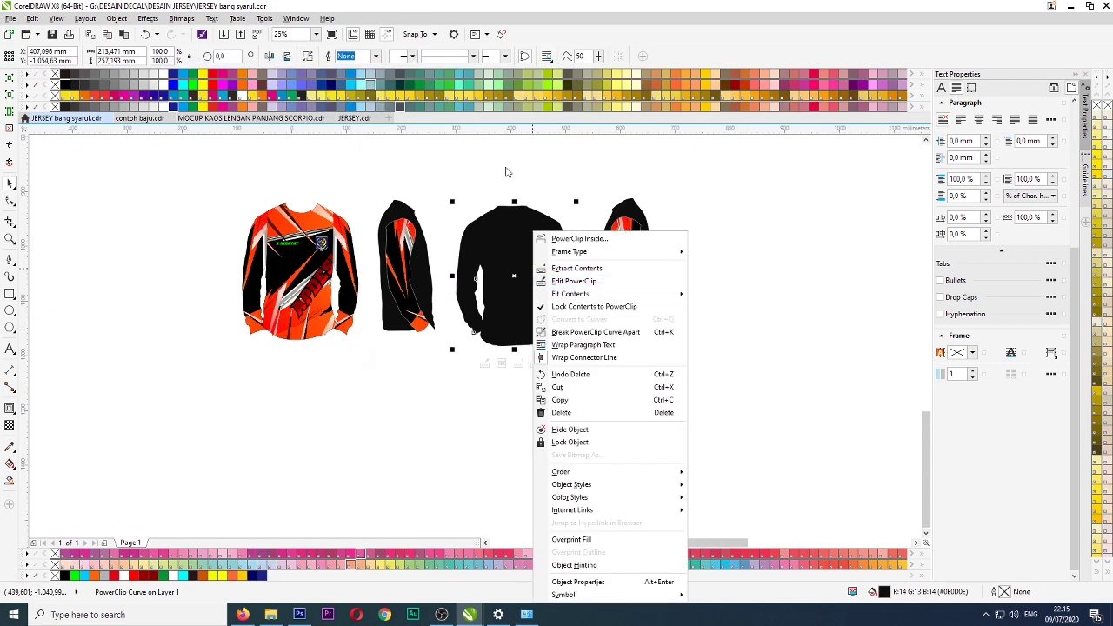
{"action": "left_click", "coordinate": [507, 173]}
- Draw a closed Pen outline around the torso of the back silhouette, following the sleeve seams and passing beyond the collar and hem
{"action": "scroll", "coordinate": [502, 207], "scroll_direction": "up", "scroll_amount": 1}
{"action": "left_click", "coordinate": [10, 259]}
{"action": "scroll", "coordinate": [454, 249], "scroll_direction": "up", "scroll_amount": 1}
{"action": "left_click", "coordinate": [459, 404]}
{"action": "scroll", "coordinate": [459, 404], "scroll_direction": "down", "scroll_amount": 1}
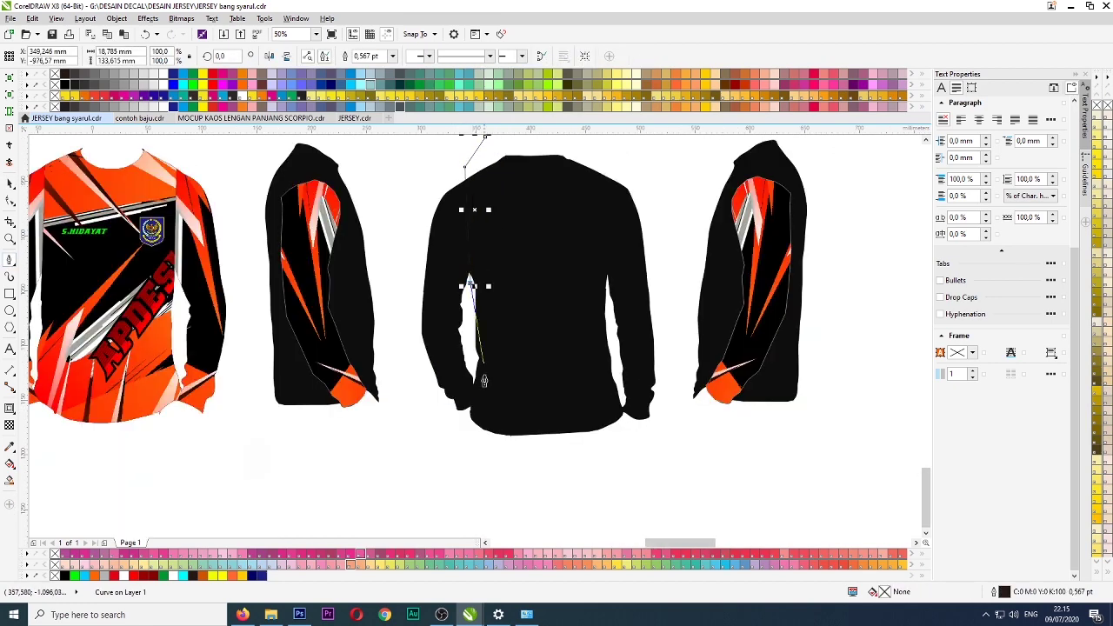
{"action": "scroll", "coordinate": [458, 229], "scroll_direction": "up", "scroll_amount": 2}
{"action": "scroll", "coordinate": [403, 384], "scroll_direction": "down", "scroll_amount": 1}
{"action": "left_click_drag", "start_coordinate": [447, 437], "coordinate": [478, 442]}
{"action": "left_click", "coordinate": [716, 452]}
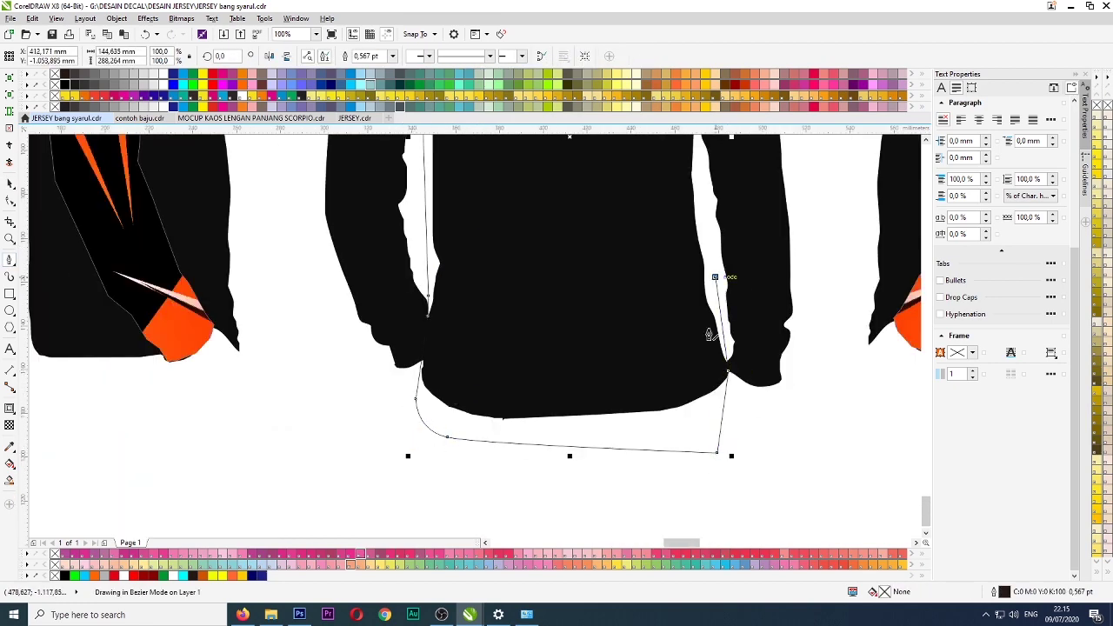
{"action": "scroll", "coordinate": [709, 334], "scroll_direction": "down", "scroll_amount": 2}
{"action": "scroll", "coordinate": [708, 200], "scroll_direction": "up", "scroll_amount": 2}
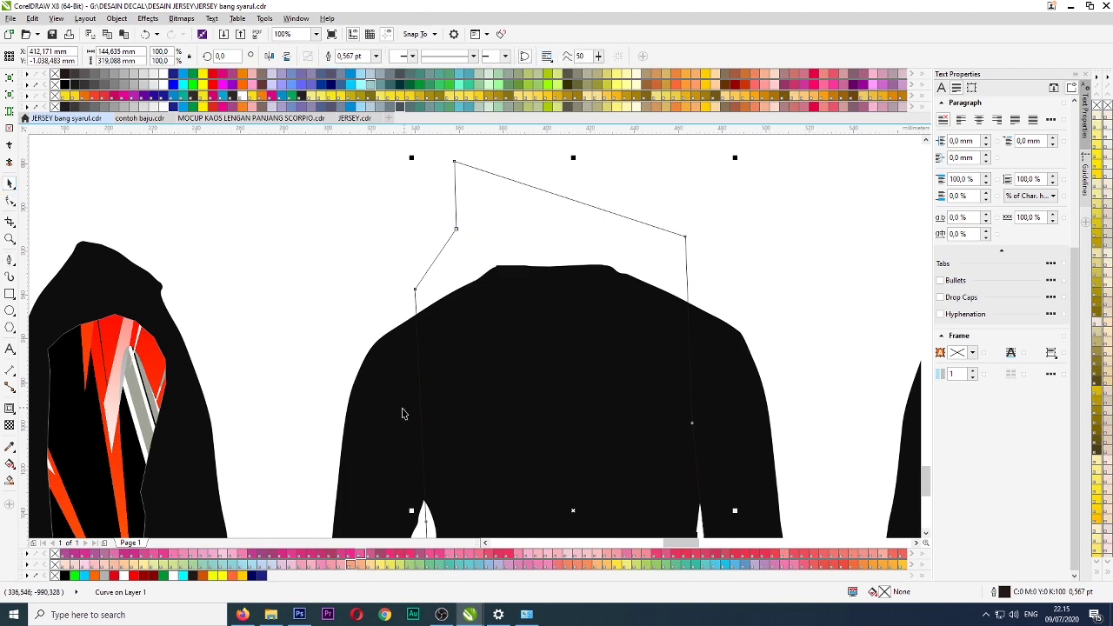
- Intersect the outline with the back silhouette to make a separate torso piece, and delete the outline
{"action": "left_click", "coordinate": [402, 413], "text": "shift"}
{"action": "left_click", "coordinate": [400, 57]}
{"action": "left_click", "coordinate": [455, 188]}
{"action": "key", "text": "Delete"}
{"action": "scroll", "coordinate": [439, 196], "scroll_direction": "down", "scroll_amount": 2}
{"action": "left_click_drag", "start_coordinate": [467, 251], "coordinate": [516, 281]}
{"action": "key", "text": "ctrl+z"}
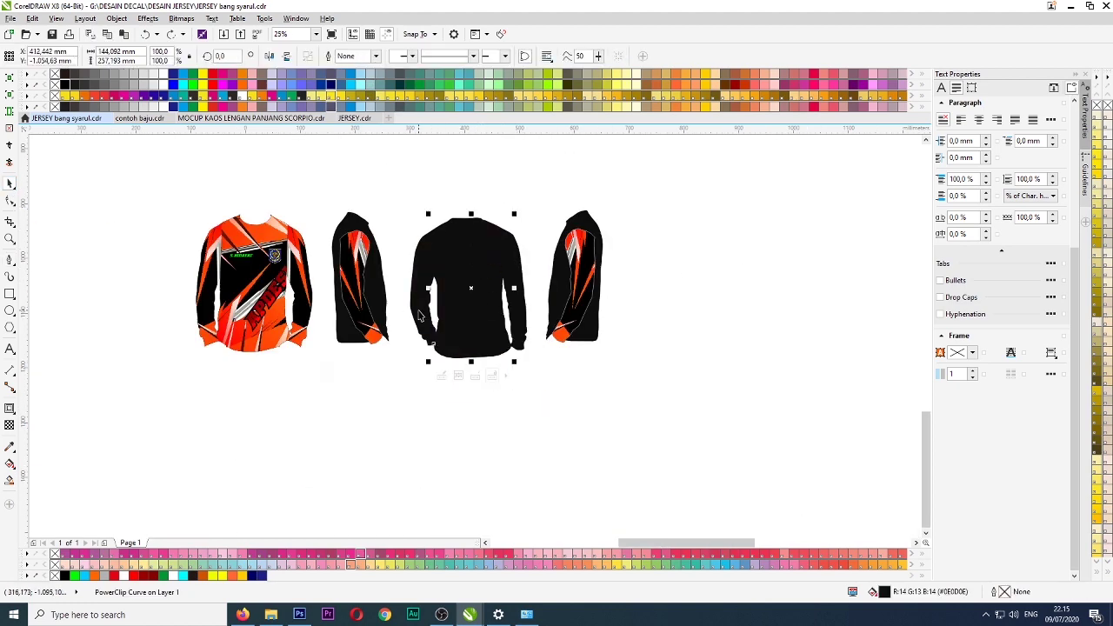
- Copy the back jersey design out of the silhouette's PowerClip and paste it onto the page
{"action": "left_click", "coordinate": [419, 314], "text": "ctrl"}
{"action": "left_click", "coordinate": [669, 296]}
{"action": "key", "text": "ctrl+c"}
{"action": "left_click", "coordinate": [621, 264], "text": "ctrl"}
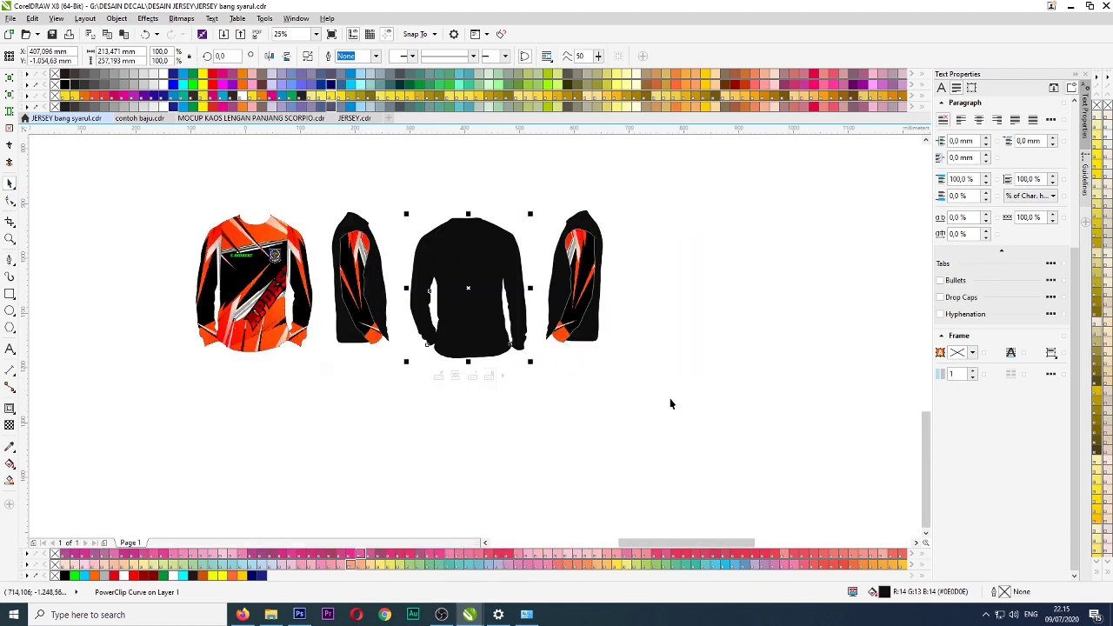
{"action": "left_click", "coordinate": [670, 404]}
{"action": "key", "text": "ctrl+v"}
- PowerClip the pasted back design inside the torso piece and position it over the torso while editing the contents
{"action": "right_click", "coordinate": [536, 348]}
{"action": "left_click_drag", "start_coordinate": [693, 295], "coordinate": [482, 295]}
{"action": "left_click", "coordinate": [578, 47]}
{"action": "left_click", "coordinate": [470, 296]}
{"action": "right_click", "coordinate": [465, 298]}
{"action": "left_click", "coordinate": [498, 281]}
{"action": "scroll", "coordinate": [482, 315], "scroll_direction": "up", "scroll_amount": 1}
{"action": "key", "text": "Down"}
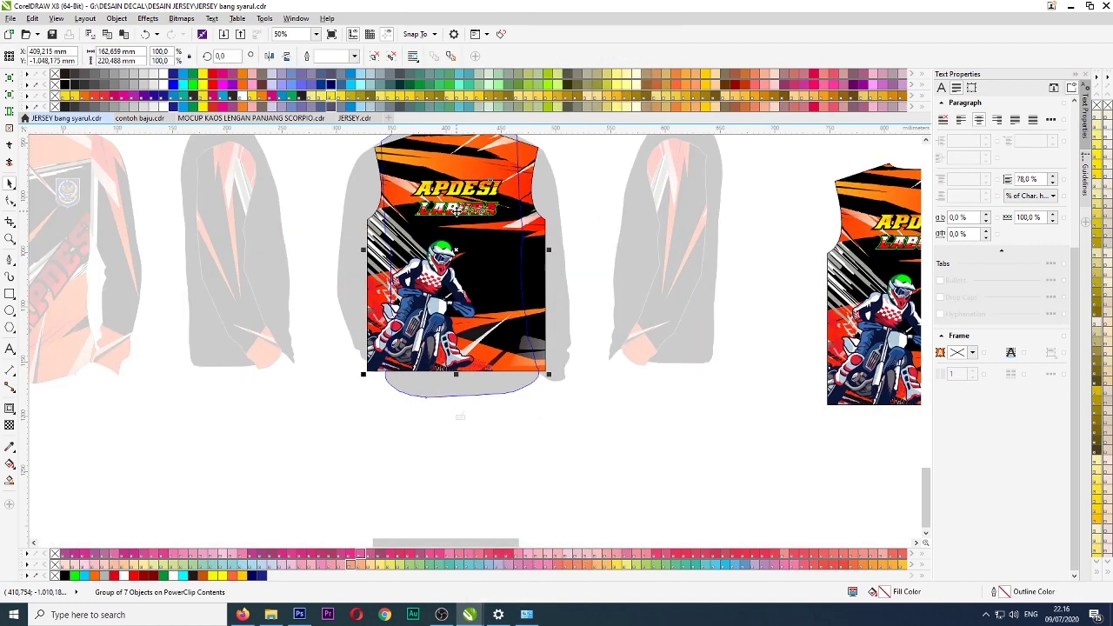
- Break up the back design inside the torso's PowerClip so its artwork fills the torso down to the hem
{"action": "right_click", "coordinate": [369, 236]}
{"action": "left_click", "coordinate": [472, 293]}
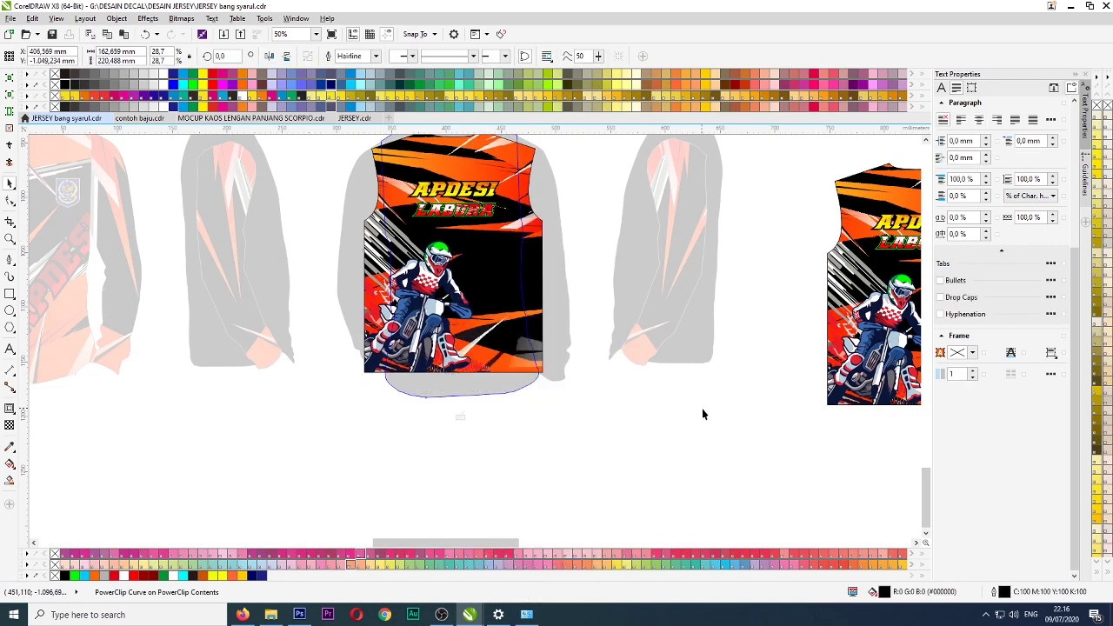
{"action": "left_click", "coordinate": [598, 434], "text": "ctrl"}
- Reopen the torso's PowerClip, shift the lower orange artwork slightly down at the hem, and finish editing
{"action": "right_click", "coordinate": [506, 355]}
{"action": "left_click", "coordinate": [543, 280]}
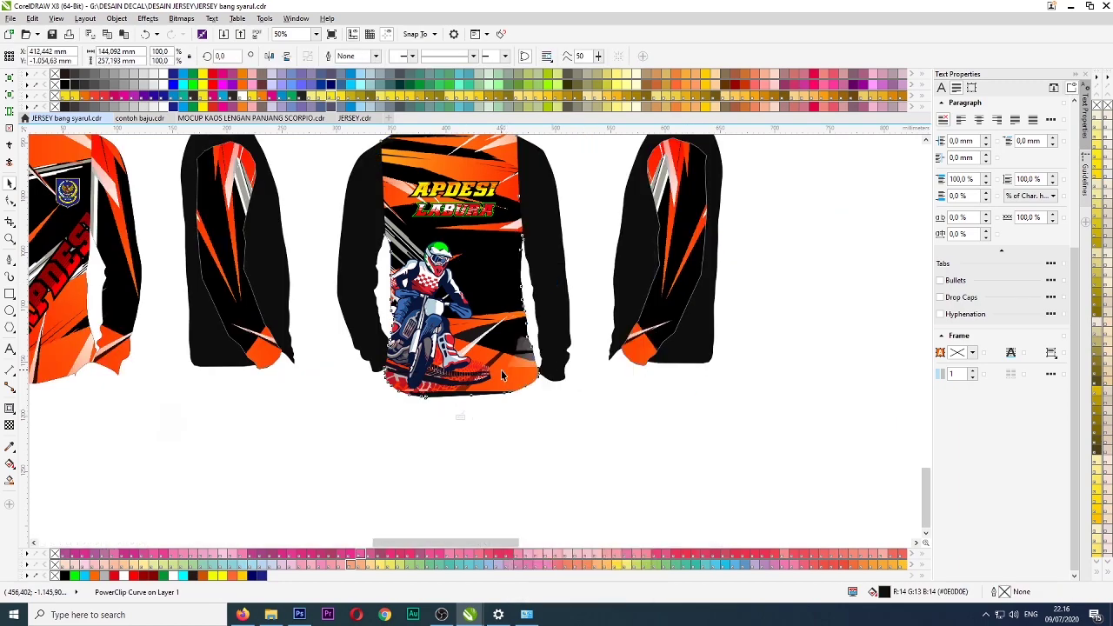
{"action": "left_click", "coordinate": [564, 383]}
{"action": "left_click_drag", "start_coordinate": [564, 387], "coordinate": [565, 399]}
{"action": "left_click", "coordinate": [594, 447], "text": "ctrl"}
{"action": "left_click", "coordinate": [594, 447]}
{"action": "scroll", "coordinate": [557, 443], "scroll_direction": "down", "scroll_amount": 1}
{"action": "scroll", "coordinate": [394, 375], "scroll_direction": "up", "scroll_amount": 1}
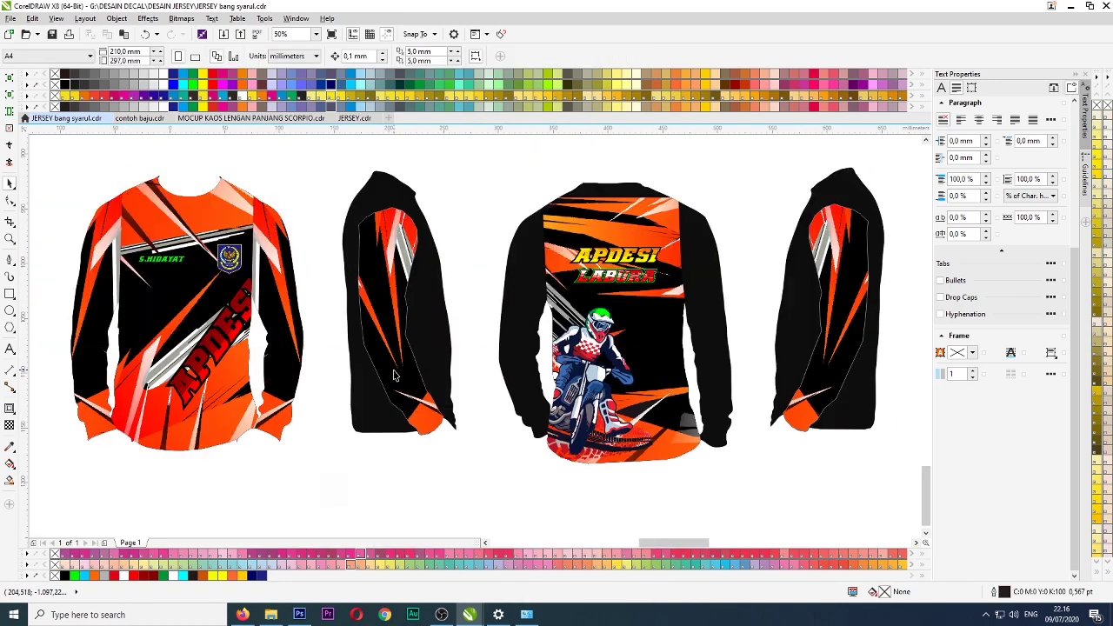
{"action": "left_click", "coordinate": [304, 322]}
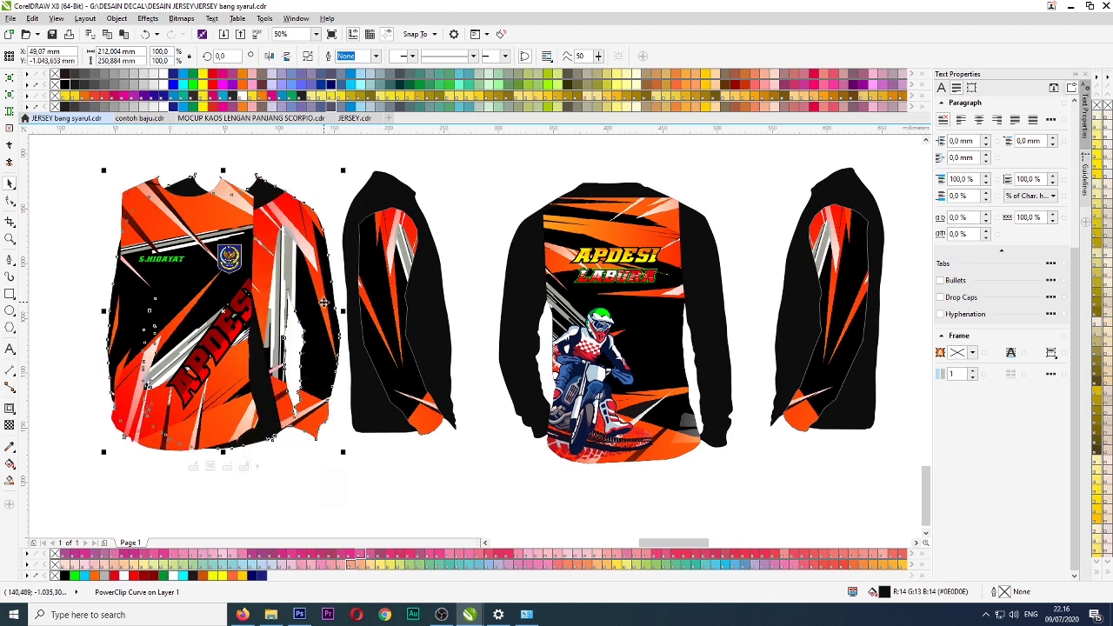
{"action": "right_click", "coordinate": [563, 233]}
{"action": "left_click", "coordinate": [602, 283]}
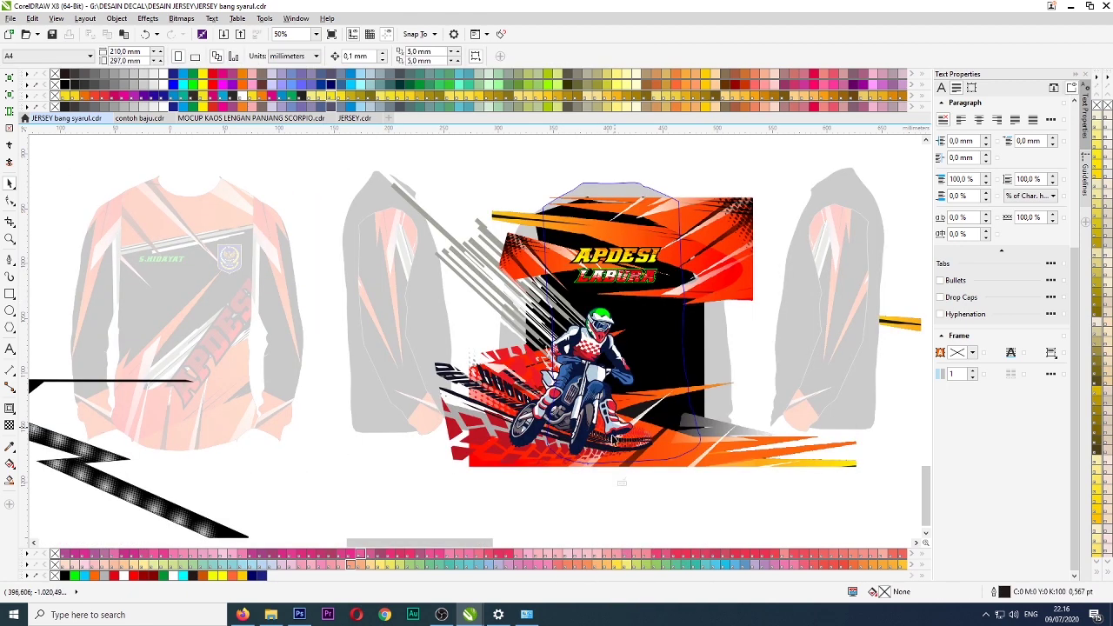
{"action": "left_click", "coordinate": [459, 424], "text": "ctrl"}
- Copy the sleeve design from inside the left side view's PowerClip and paste it onto the page
{"action": "right_click", "coordinate": [377, 287]}
{"action": "left_click", "coordinate": [420, 281]}
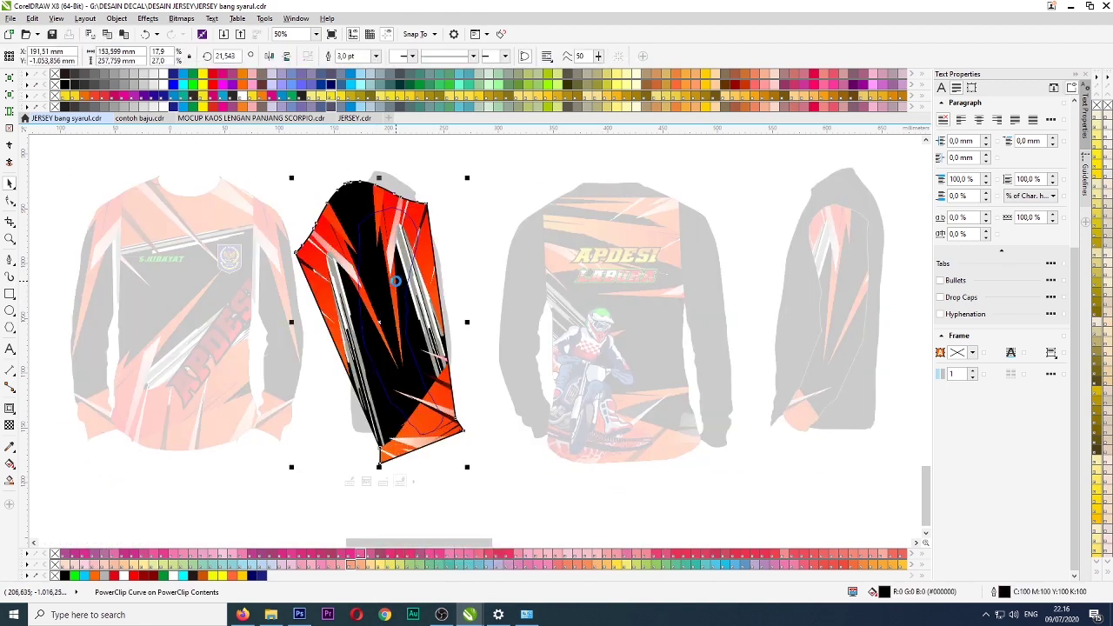
{"action": "key", "text": "ctrl+c"}
{"action": "left_click", "coordinate": [401, 452]}
{"action": "left_click", "coordinate": [710, 455]}
{"action": "key", "text": "ctrl+v"}
- Rotate the pasted sleeve design to about 6.4 degrees and PowerClip it inside the back silhouette
{"action": "left_click_drag", "start_coordinate": [411, 257], "coordinate": [536, 266]}
{"action": "left_click", "coordinate": [535, 266]}
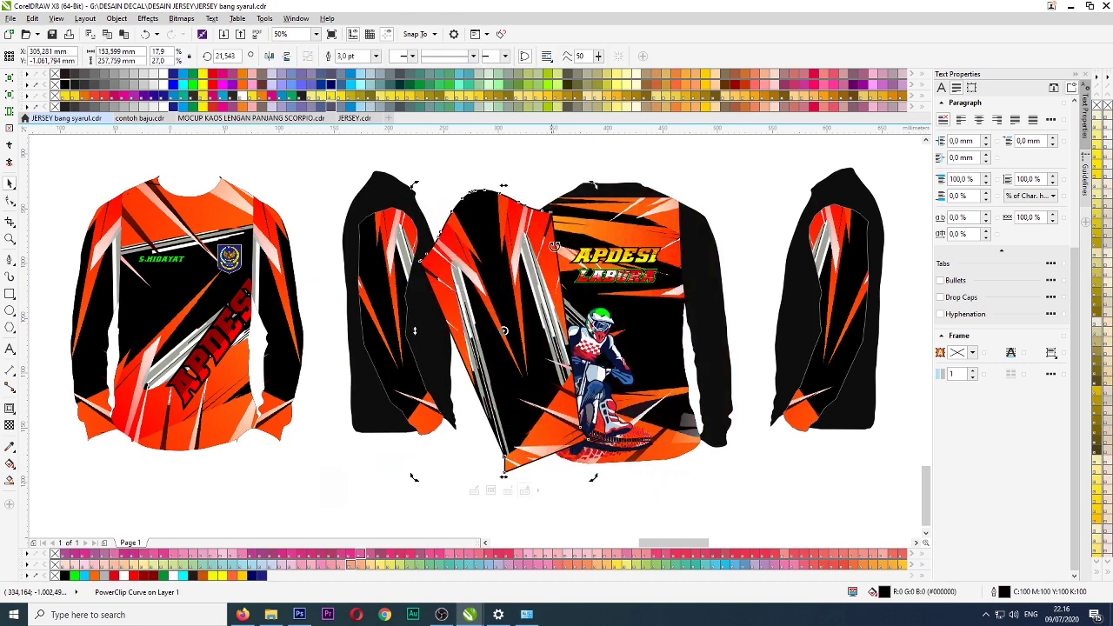
{"action": "left_click_drag", "start_coordinate": [611, 216], "coordinate": [620, 225]}
{"action": "left_click_drag", "start_coordinate": [506, 259], "coordinate": [412, 347]}
{"action": "right_click", "coordinate": [415, 347]}
{"action": "left_click", "coordinate": [463, 242]}
{"action": "left_click", "coordinate": [519, 326]}
- Edit the back silhouette's PowerClip and move the sleeve design from the torso onto the left sleeve
{"action": "right_click", "coordinate": [519, 326]}
{"action": "left_click", "coordinate": [550, 281]}
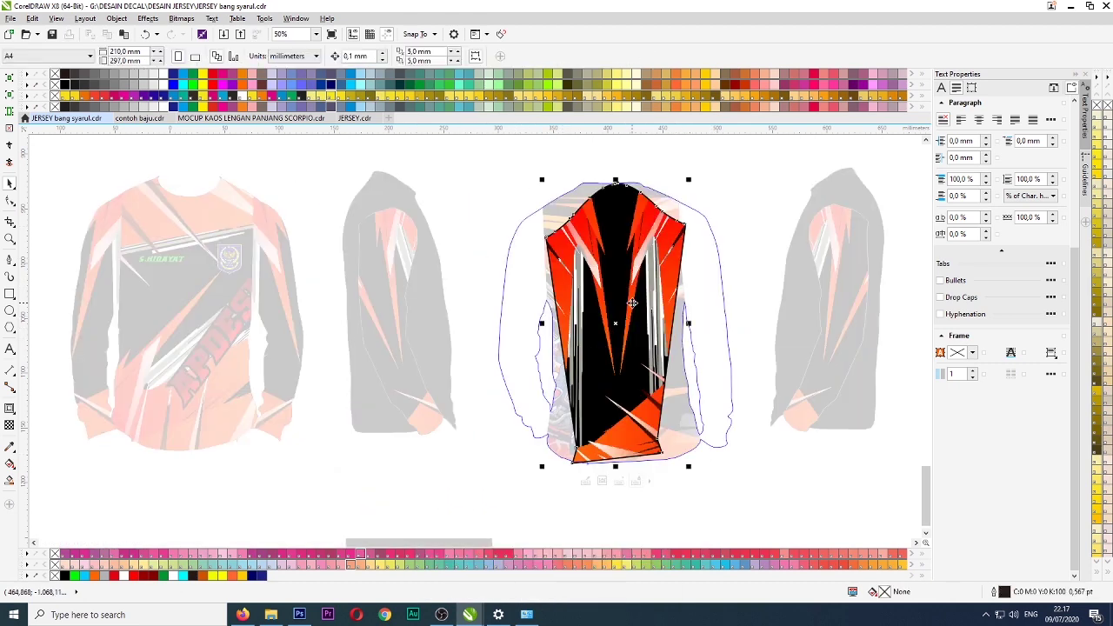
{"action": "left_click_drag", "start_coordinate": [642, 320], "coordinate": [528, 309]}
{"action": "left_click", "coordinate": [683, 484], "text": "ctrl"}
- Duplicate the sleeve design inside the back silhouette's PowerClip, mirror it horizontally, and place it over the right sleeve
{"action": "right_click", "coordinate": [518, 230]}
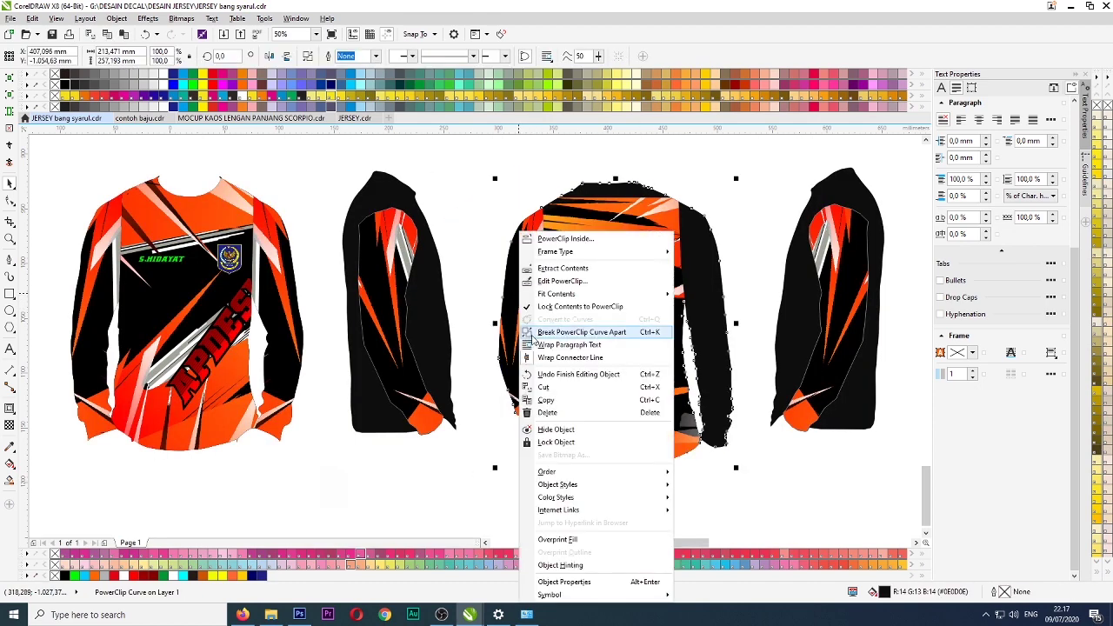
{"action": "left_click", "coordinate": [545, 282]}
{"action": "left_click_drag", "start_coordinate": [518, 284], "coordinate": [495, 199]}
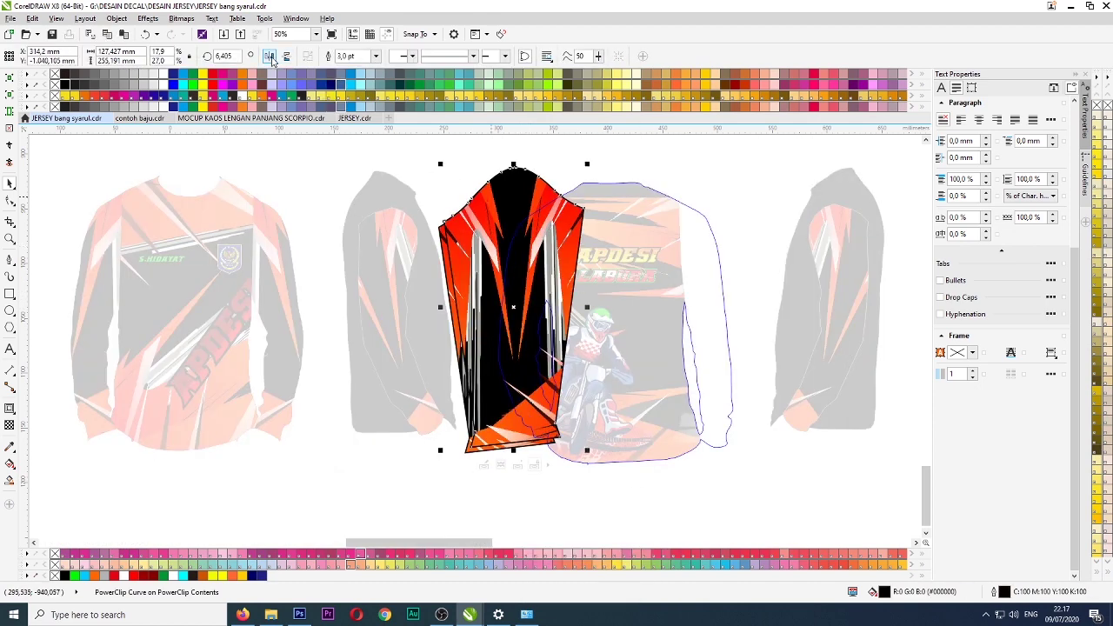
{"action": "left_click", "coordinate": [269, 55]}
{"action": "left_click_drag", "start_coordinate": [543, 253], "coordinate": [748, 256]}
- Align the two sleeve designs to the same height and finish editing the PowerClip
{"action": "left_click", "coordinate": [499, 261], "text": "shift"}
{"action": "key", "text": "e"}
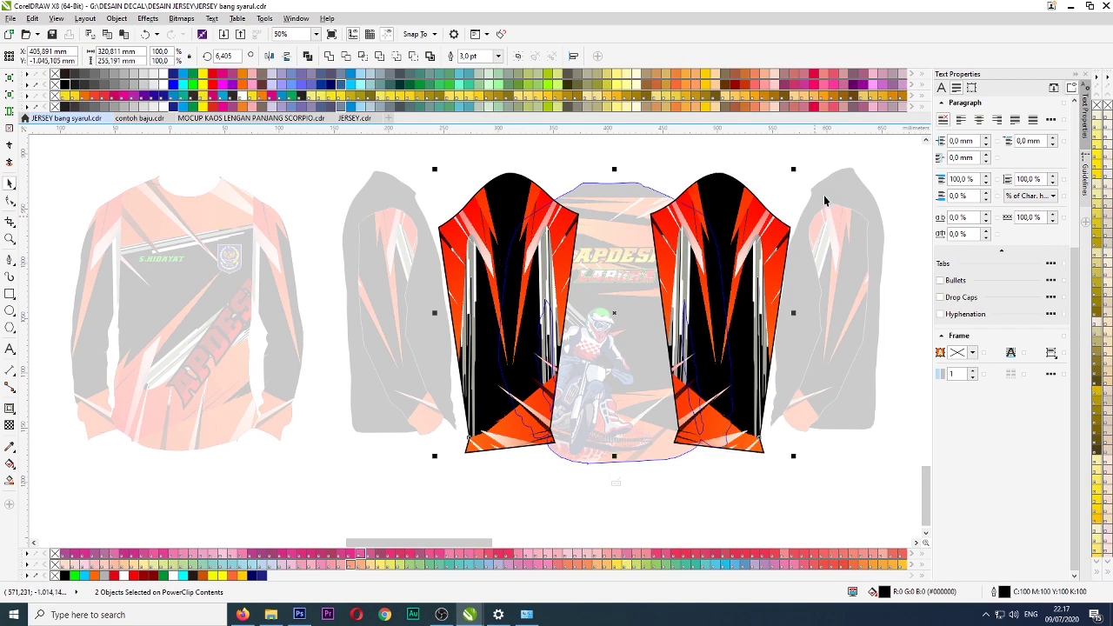
{"action": "left_click", "coordinate": [824, 195]}
{"action": "left_click", "coordinate": [616, 484]}
- Reopen the back silhouette's PowerClip, nudge the right sleeve design slightly toward the torso, and finish editing
{"action": "right_click", "coordinate": [638, 154]}
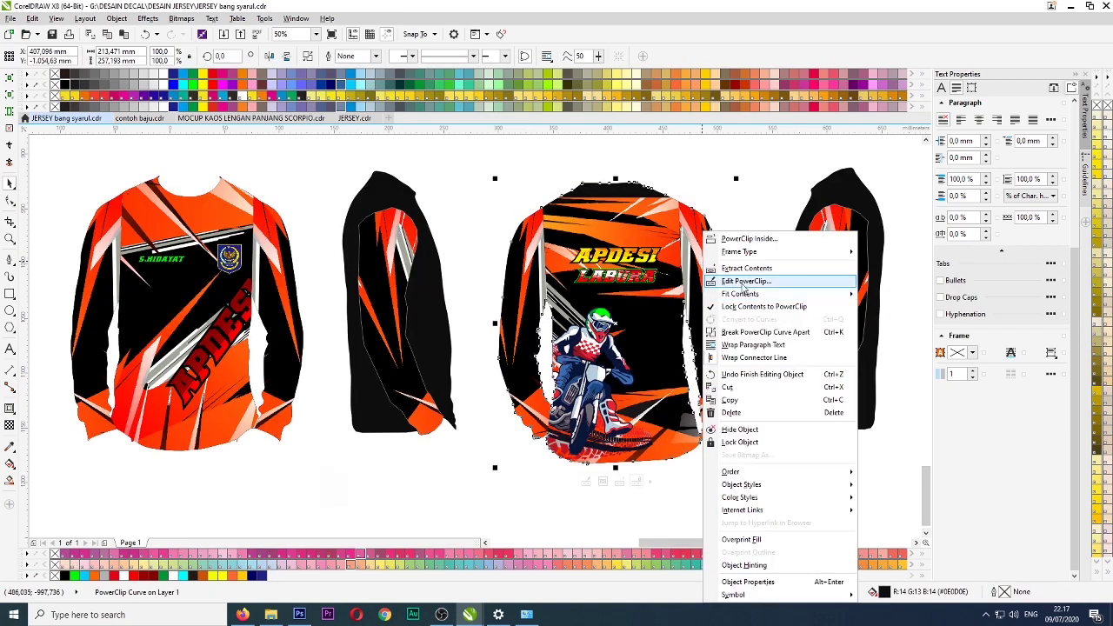
{"action": "left_click", "coordinate": [687, 210]}
{"action": "left_click", "coordinate": [737, 287]}
{"action": "key", "text": "Left"}
{"action": "left_click", "coordinate": [556, 252], "text": "shift"}
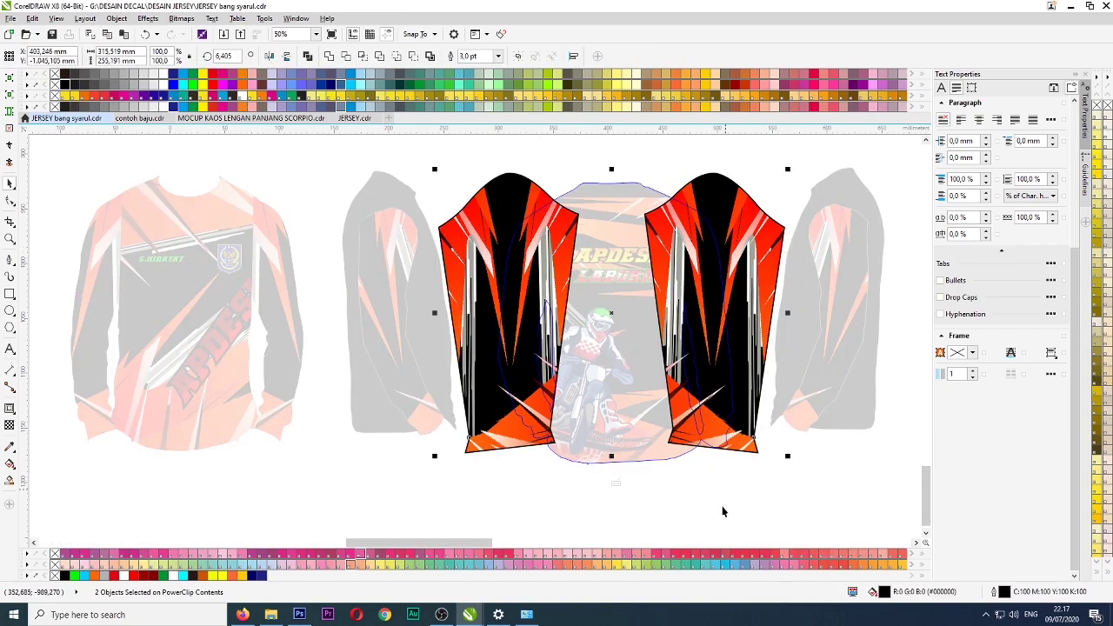
{"action": "left_click", "coordinate": [770, 464], "text": "ctrl"}
- Copy the four jersey views into a new document, centred on a landscape page
{"action": "scroll", "coordinate": [659, 358], "scroll_direction": "down", "scroll_amount": 2}
{"action": "left_click_drag", "start_coordinate": [450, 282], "coordinate": [786, 440]}
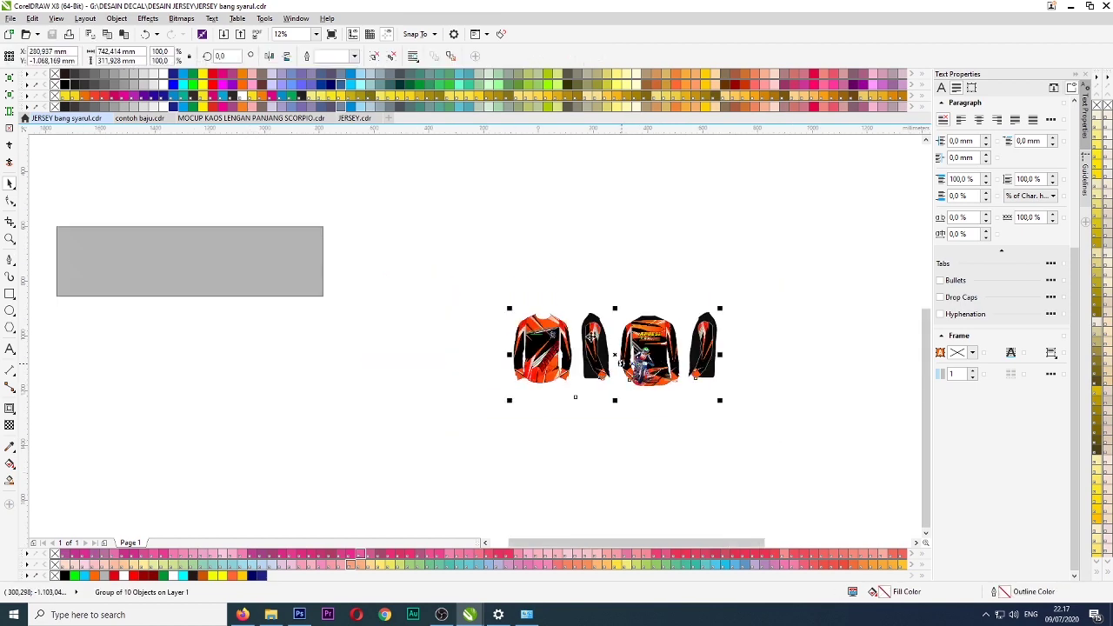
{"action": "left_click", "coordinate": [358, 118]}
{"action": "left_click", "coordinate": [388, 119]}
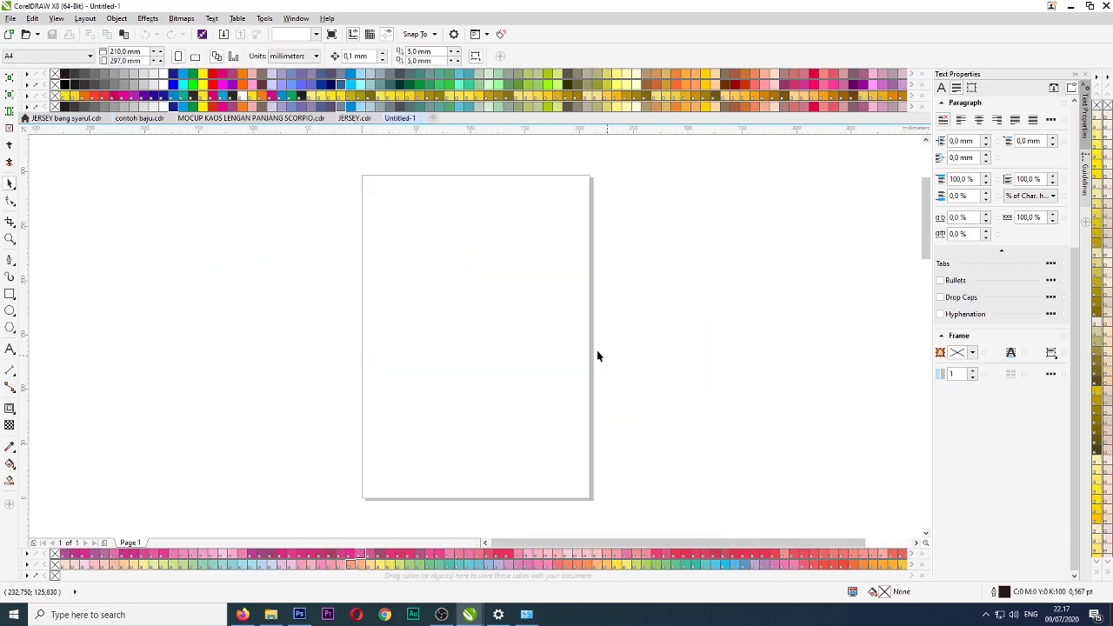
{"action": "key", "text": "ctrl+v"}
{"action": "key", "text": "p"}
{"action": "key", "text": "Escape"}
{"action": "left_click", "coordinate": [196, 57]}
{"action": "scroll", "coordinate": [517, 322], "scroll_direction": "up", "scroll_amount": 2}
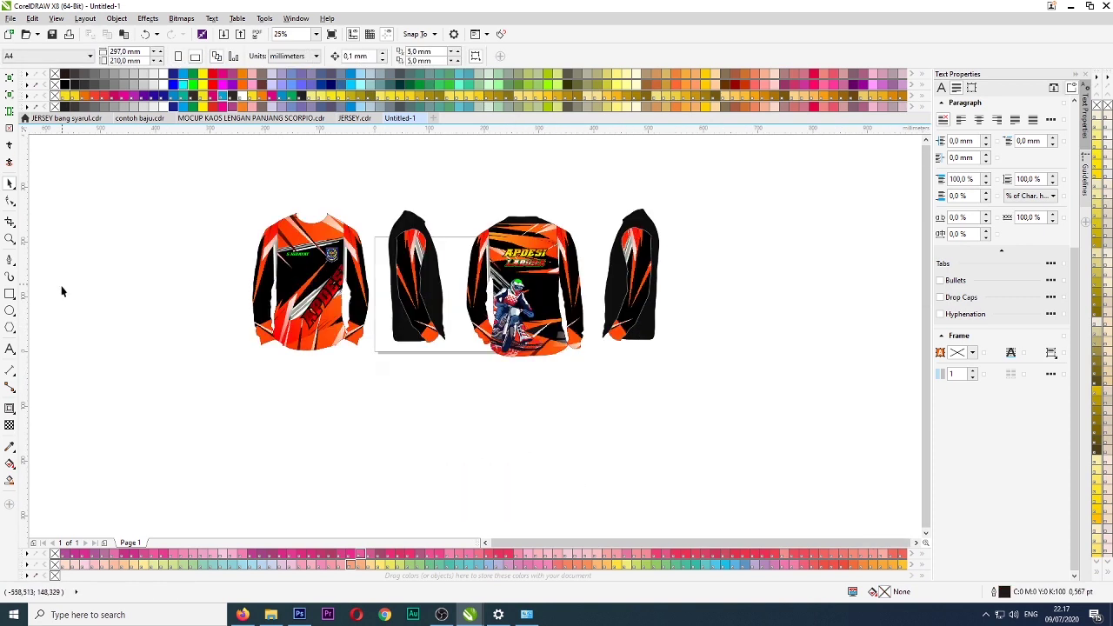
- Draw a rectangle about 819 × 381 mm around the four jersey views
{"action": "left_click", "coordinate": [9, 294]}
{"action": "left_click_drag", "start_coordinate": [238, 182], "coordinate": [591, 455]}
{"action": "left_click", "coordinate": [10, 186]}
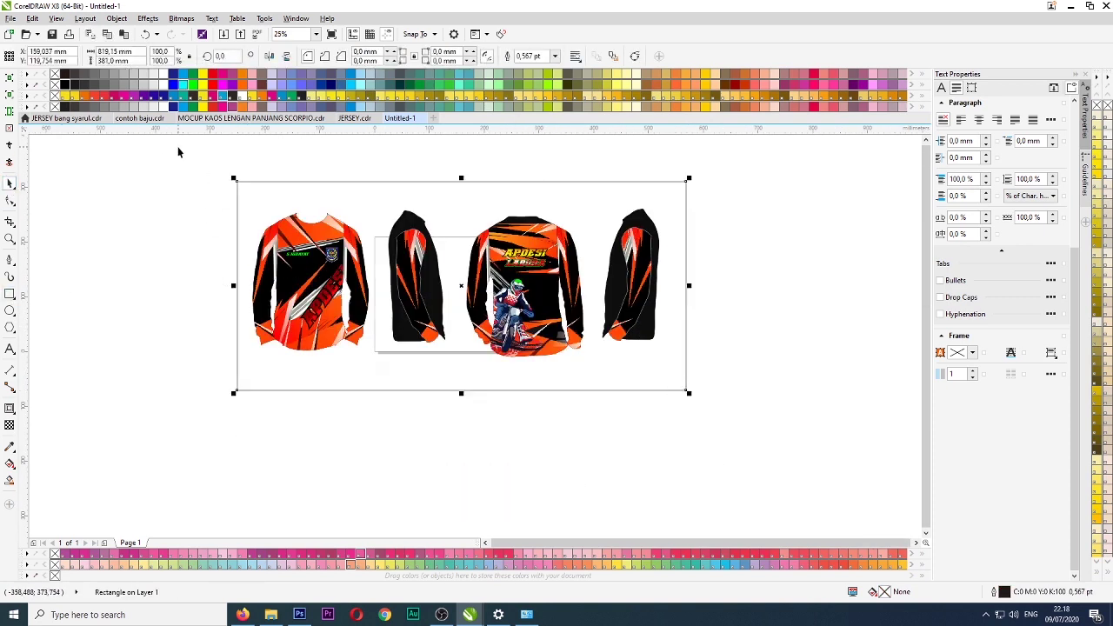
- Change the document units to centimetres and reduce the rectangle's height to fit closer around the jerseys
{"action": "left_click", "coordinate": [177, 146]}
{"action": "left_click", "coordinate": [318, 55]}
{"action": "left_click", "coordinate": [294, 186]}
{"action": "left_click", "coordinate": [310, 181]}
{"action": "left_click_drag", "start_coordinate": [463, 180], "coordinate": [464, 192]}
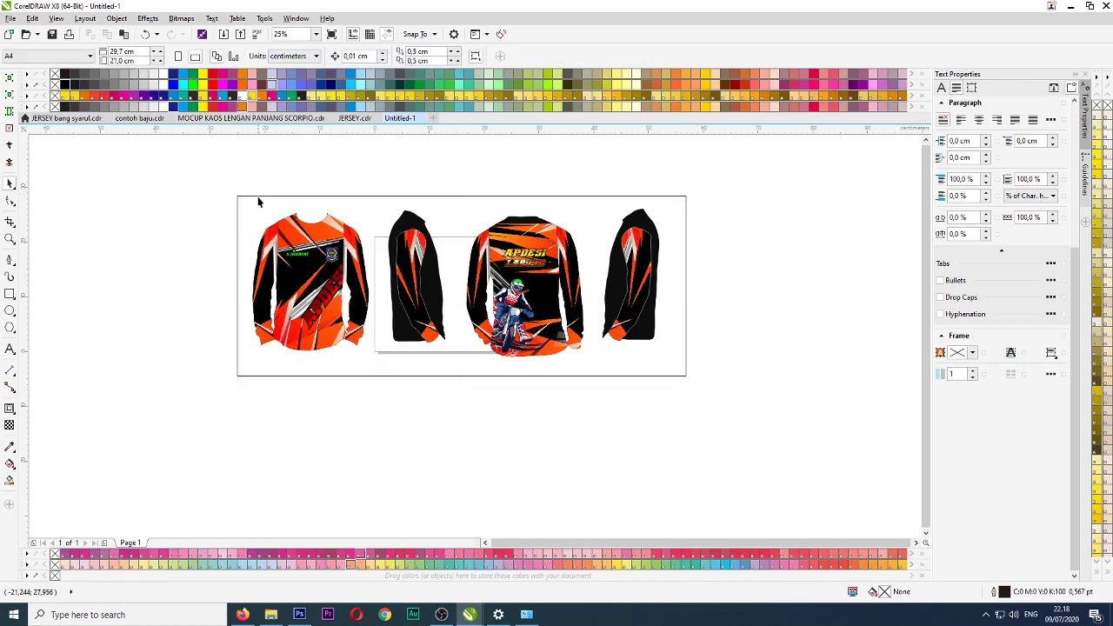
- Set the page size to 85 × 40 cm and delete the rectangle around the jerseys
{"action": "left_click", "coordinate": [210, 212]}
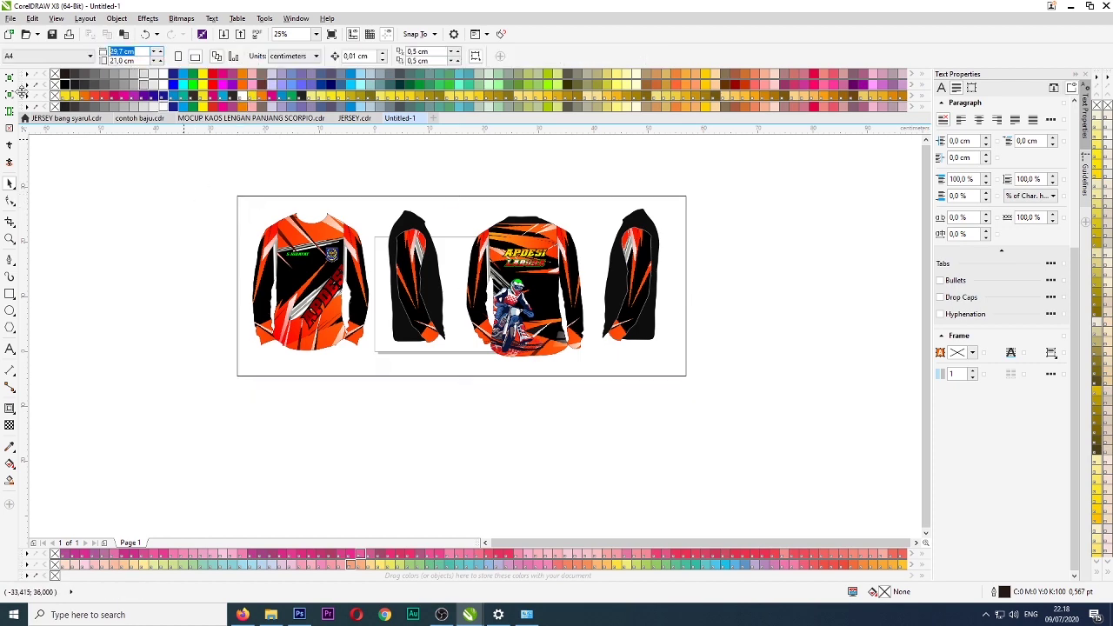
{"action": "type", "text": "40"}
{"action": "key", "text": "Return"}
{"action": "left_click", "coordinate": [250, 198]}
{"action": "key", "text": "Delete"}
- Export the page as the PDF file Untitled-1 to the Downloads folder
{"action": "key", "text": "ctrl+e"}
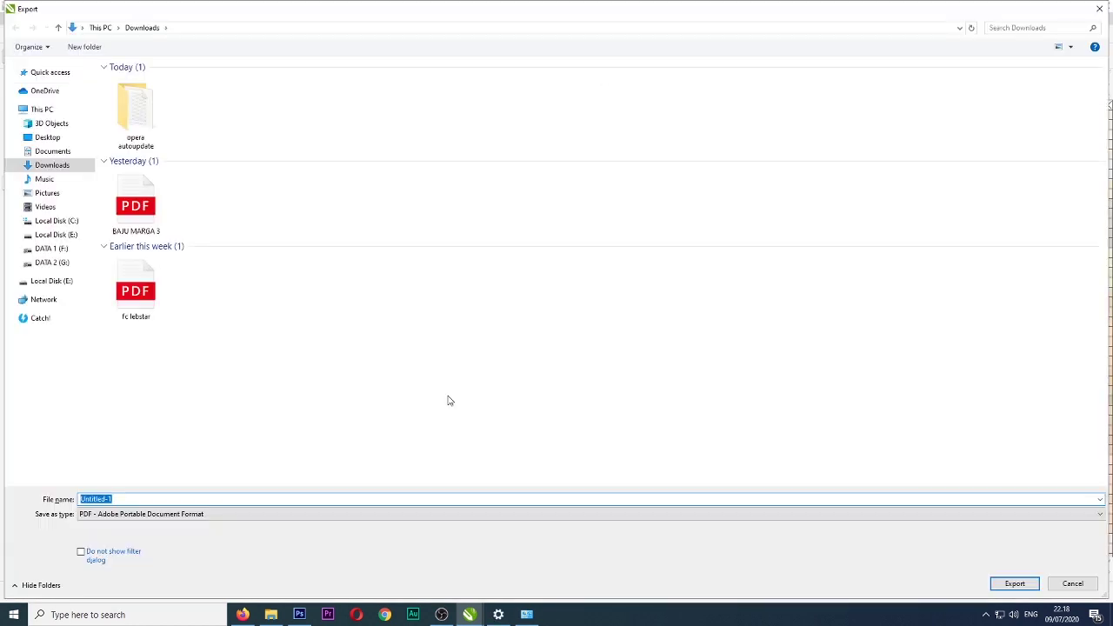
{"action": "left_click", "coordinate": [1007, 585]}
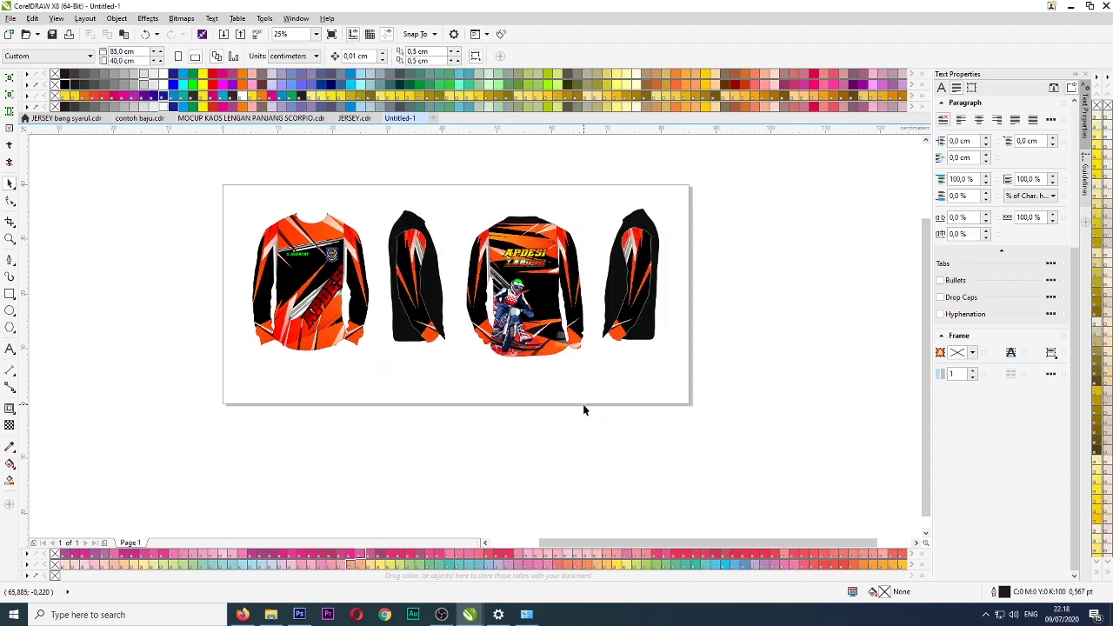
- Switch to File Explorer and open the exported PDF from the Downloads folder with Adobe Photoshop CS6
{"action": "left_click", "coordinate": [270, 614]}
{"action": "left_click", "coordinate": [261, 276]}
{"action": "left_click", "coordinate": [48, 142]}
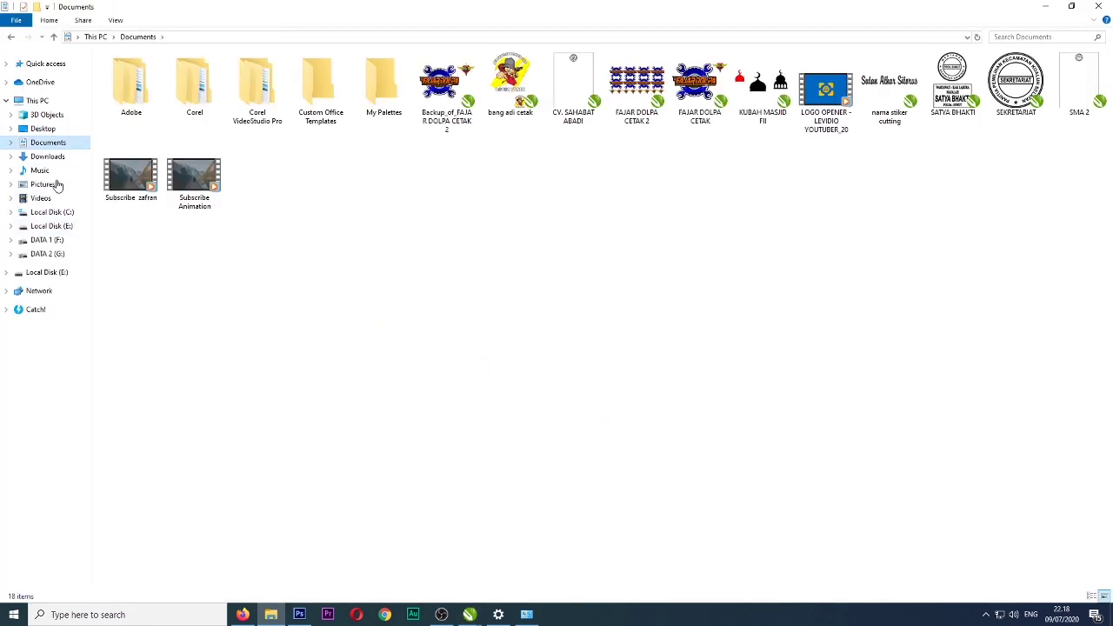
{"action": "left_click", "coordinate": [48, 157]}
{"action": "right_click", "coordinate": [929, 70]}
{"action": "mouse_move", "coordinate": [965, 172]}
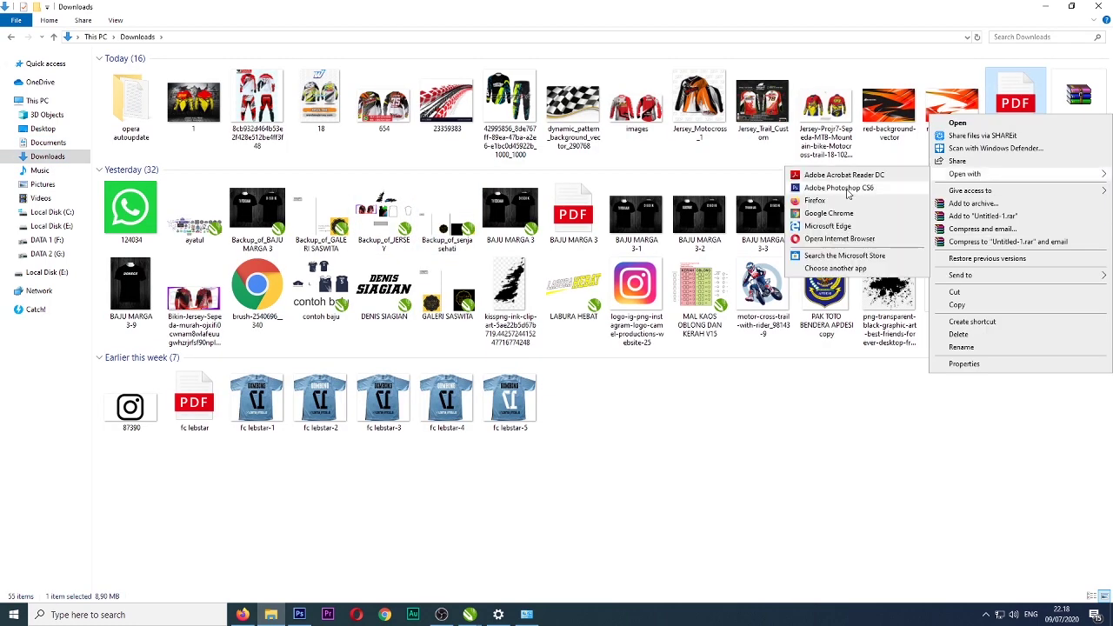
{"action": "left_click", "coordinate": [808, 171]}
{"action": "left_click", "coordinate": [618, 425]}
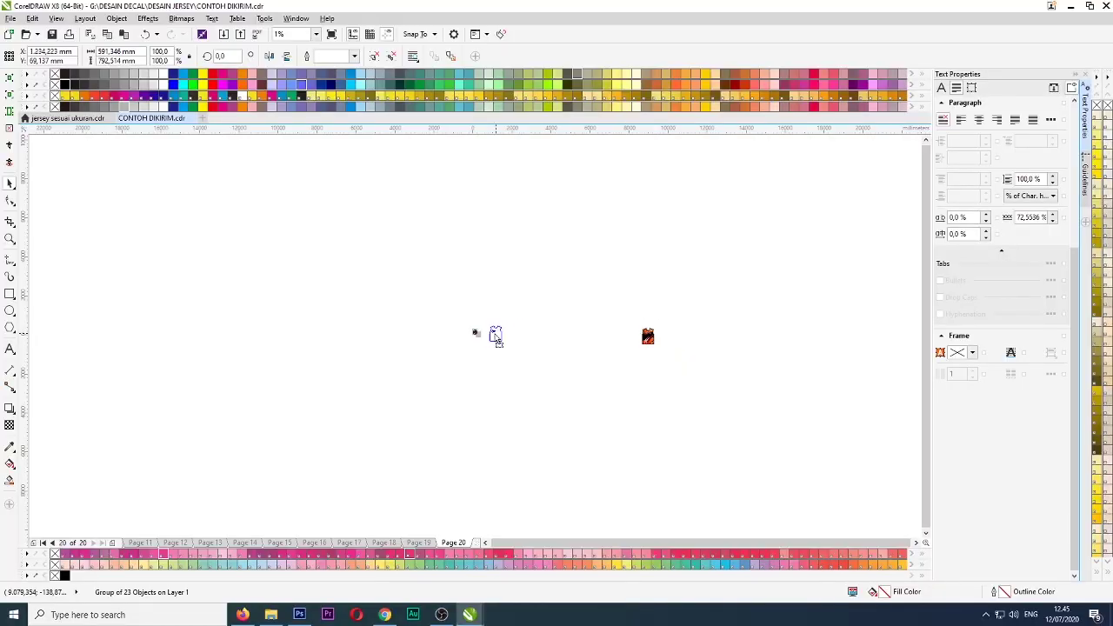
- Move the jersey front design beside the mockup on page 20 and group its name label artwork
{"action": "left_click_drag", "start_coordinate": [597, 327], "coordinate": [488, 305]}
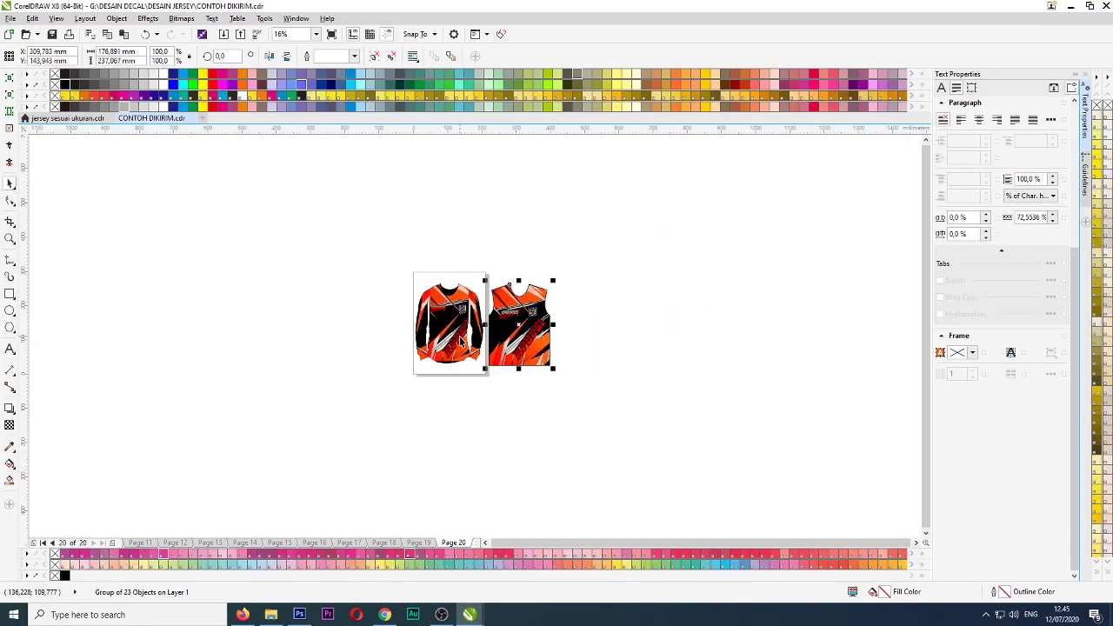
{"action": "scroll", "coordinate": [460, 337], "scroll_direction": "up", "scroll_amount": 2}
{"action": "left_click_drag", "start_coordinate": [574, 193], "coordinate": [708, 289]}
{"action": "right_click", "coordinate": [669, 242]}
{"action": "left_click", "coordinate": [700, 292]}
{"action": "key", "text": "ctrl+g"}
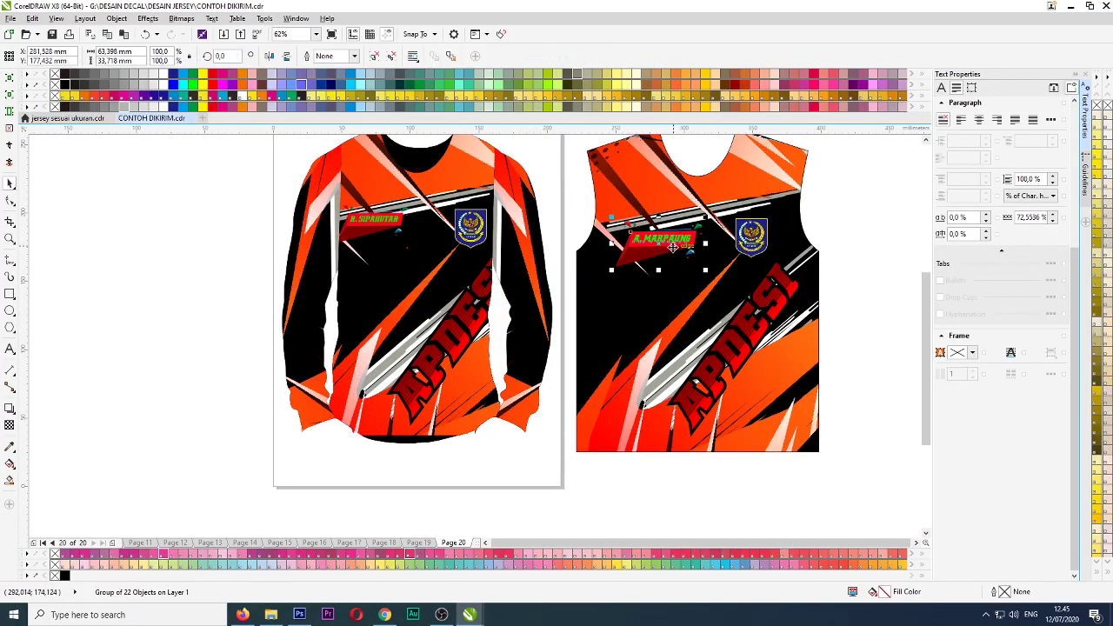
- Clip the grouped name label inside the mockup's front body on page 20 and place it where the old label sits
{"action": "left_click_drag", "start_coordinate": [658, 245], "coordinate": [342, 166]}
{"action": "left_click", "coordinate": [391, 269], "text": "ctrl"}
{"action": "left_click", "coordinate": [417, 280]}
{"action": "scroll", "coordinate": [389, 271], "scroll_direction": "up", "scroll_amount": 1}
{"action": "scroll", "coordinate": [365, 154], "scroll_direction": "up", "scroll_amount": 3}
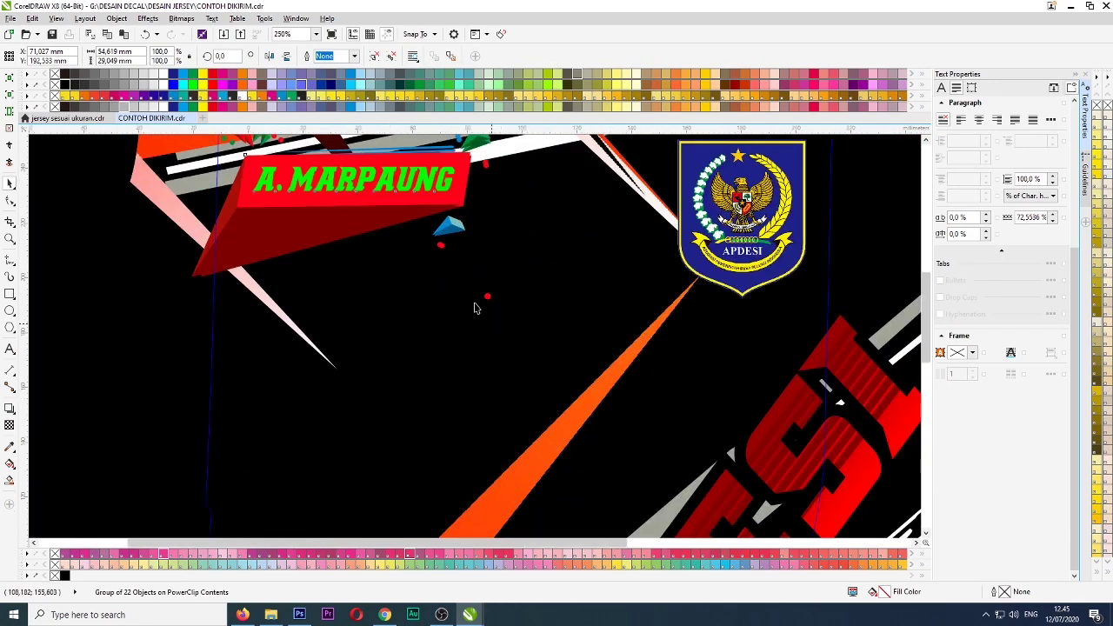
{"action": "left_click", "coordinate": [549, 258]}
{"action": "scroll", "coordinate": [349, 244], "scroll_direction": "down", "scroll_amount": 2}
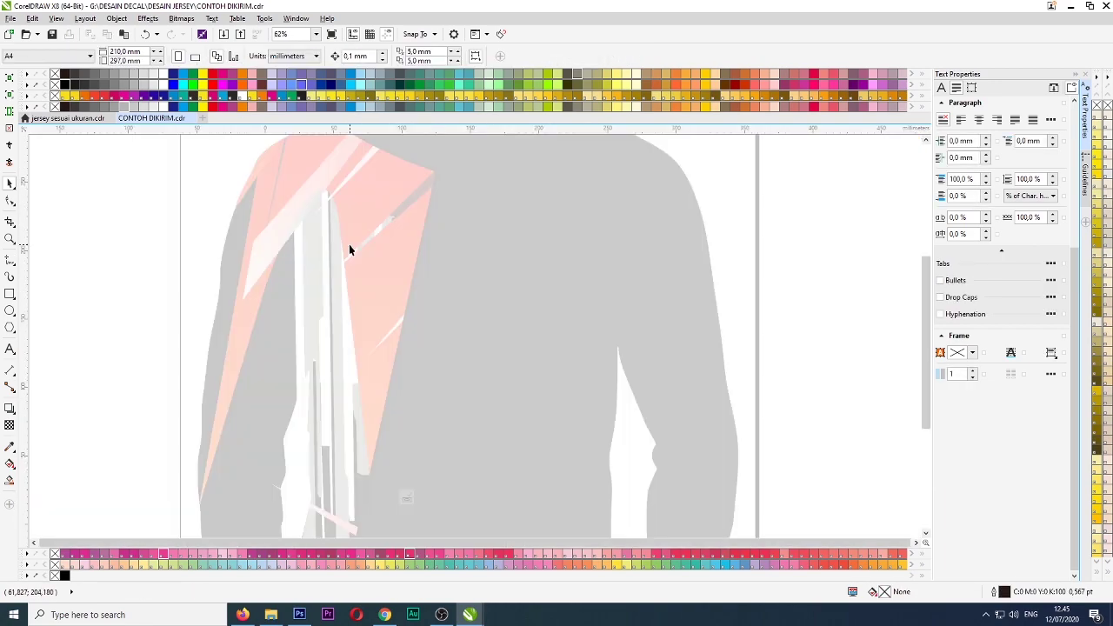
- Finish editing the clipped contents and delete the leftover jersey front beside the mockup on page 20
{"action": "left_click", "coordinate": [427, 499]}
{"action": "left_click", "coordinate": [564, 271]}
{"action": "scroll", "coordinate": [565, 271], "scroll_direction": "down", "scroll_amount": 1}
{"action": "left_click_drag", "start_coordinate": [558, 207], "coordinate": [694, 405]}
{"action": "key", "text": "Delete"}
{"action": "scroll", "coordinate": [474, 268], "scroll_direction": "up", "scroll_amount": 1}
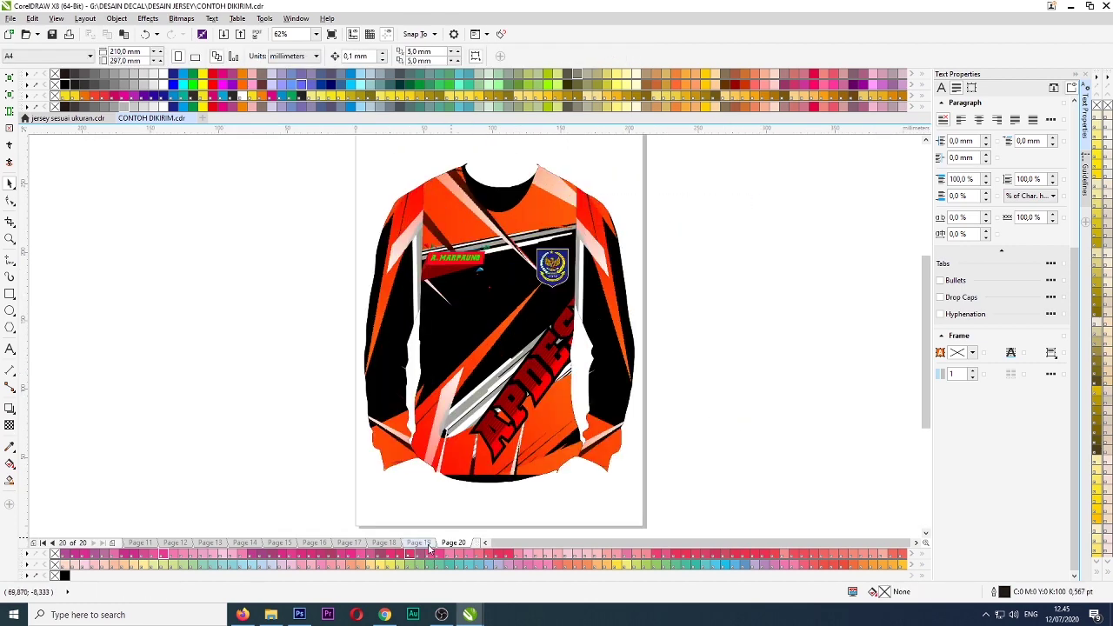
{"action": "scroll", "coordinate": [417, 295], "scroll_direction": "down", "scroll_amount": 1}
- Copy another jersey front from jersey sesuai ukuran.cdr to page 17 of CONTOH DIKIRIM.cdr, scaled to about 178 × 238 mm beside the mockup
{"action": "left_click", "coordinate": [87, 118]}
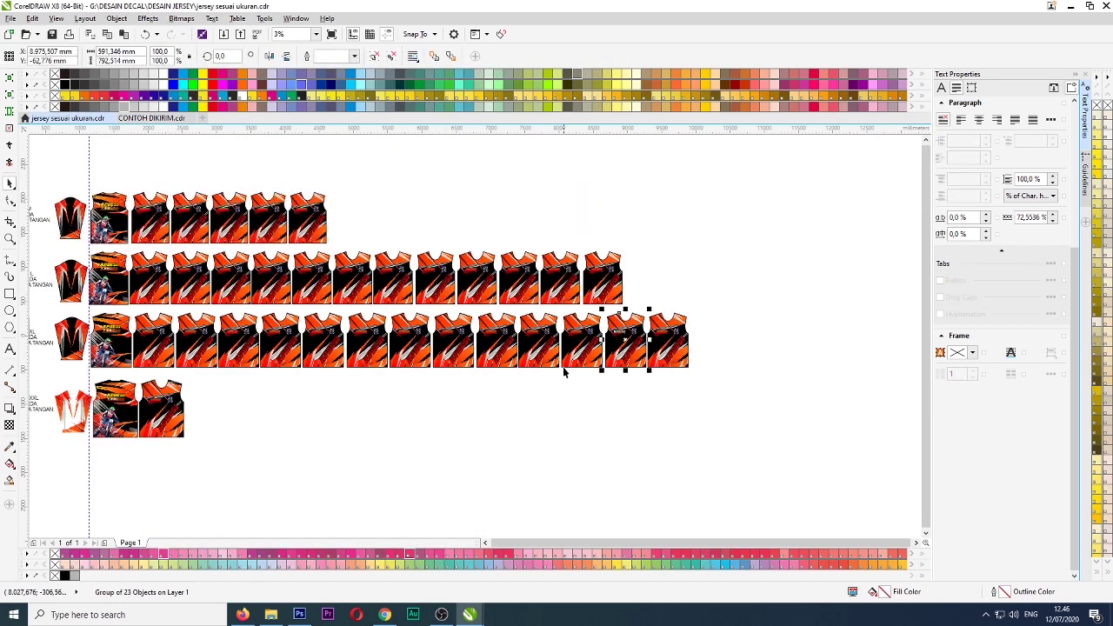
{"action": "left_click", "coordinate": [132, 118]}
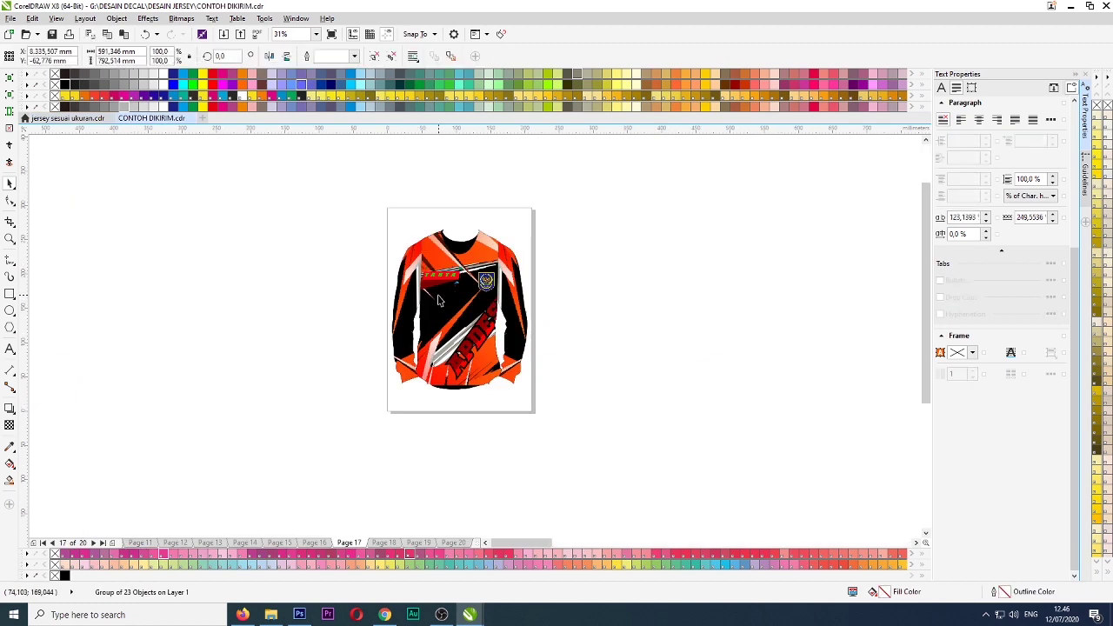
{"action": "scroll", "coordinate": [439, 344], "scroll_direction": "down", "scroll_amount": 4}
{"action": "key", "text": "p"}
{"action": "scroll", "coordinate": [440, 345], "scroll_direction": "up", "scroll_amount": 3}
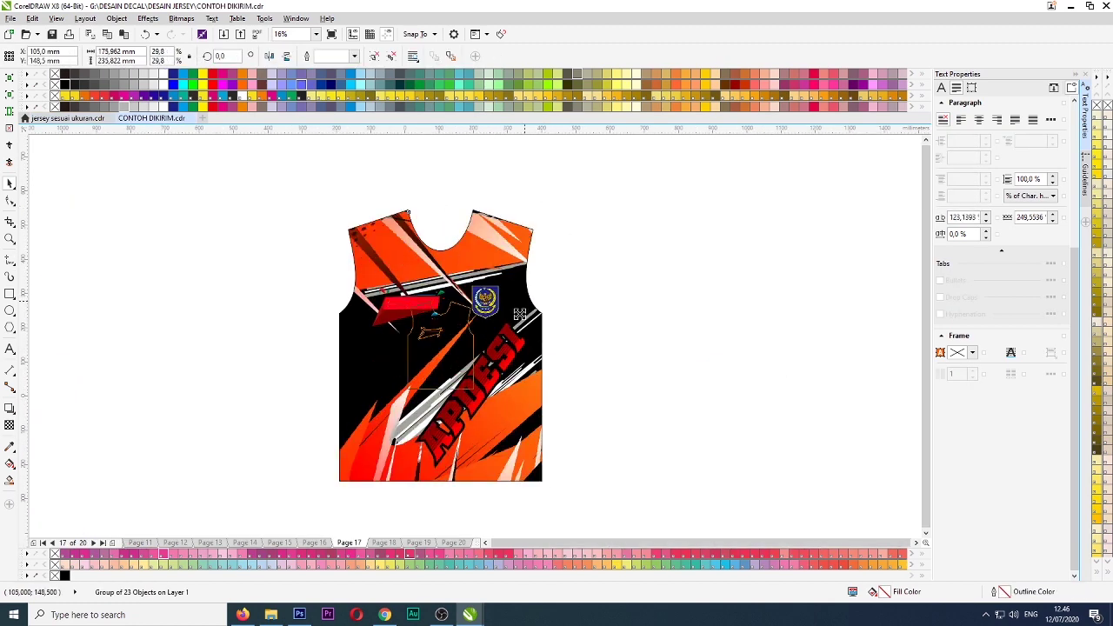
{"action": "scroll", "coordinate": [522, 318], "scroll_direction": "up", "scroll_amount": 4}
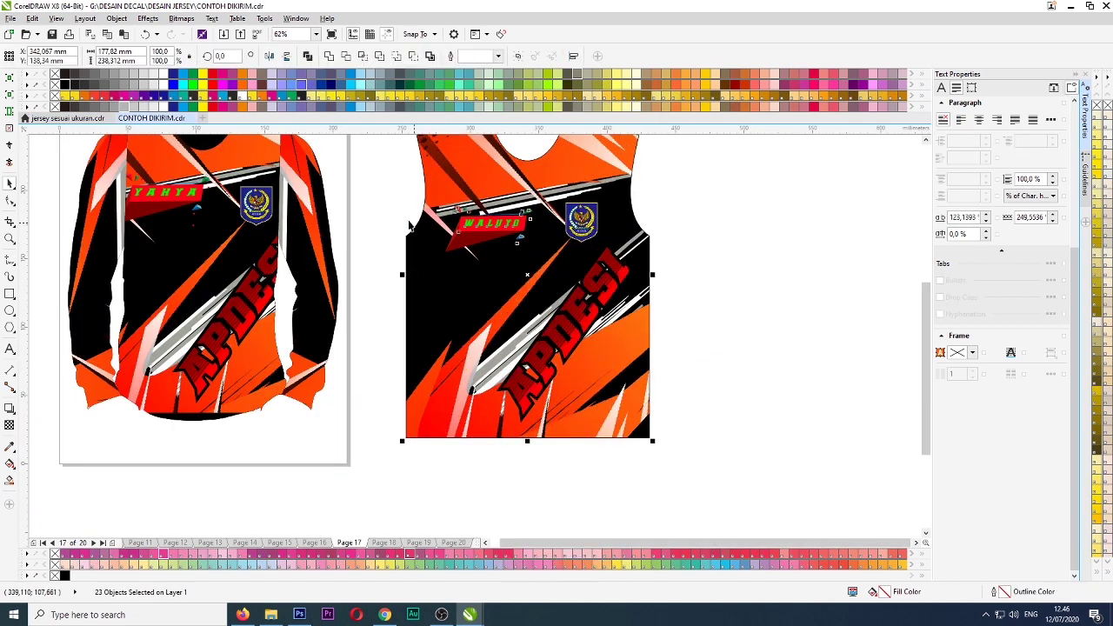
- Group the jersey front's name label artwork and clip it inside the front body of page 17's mockup
{"action": "left_click_drag", "start_coordinate": [411, 200], "coordinate": [253, 270]}
{"action": "key", "text": "ctrl+g"}
{"action": "scroll", "coordinate": [531, 279], "scroll_direction": "up", "scroll_amount": 1}
{"action": "scroll", "coordinate": [623, 352], "scroll_direction": "down", "scroll_amount": 1}
{"action": "scroll", "coordinate": [161, 217], "scroll_direction": "up", "scroll_amount": 1}
{"action": "right_click", "coordinate": [347, 310]}
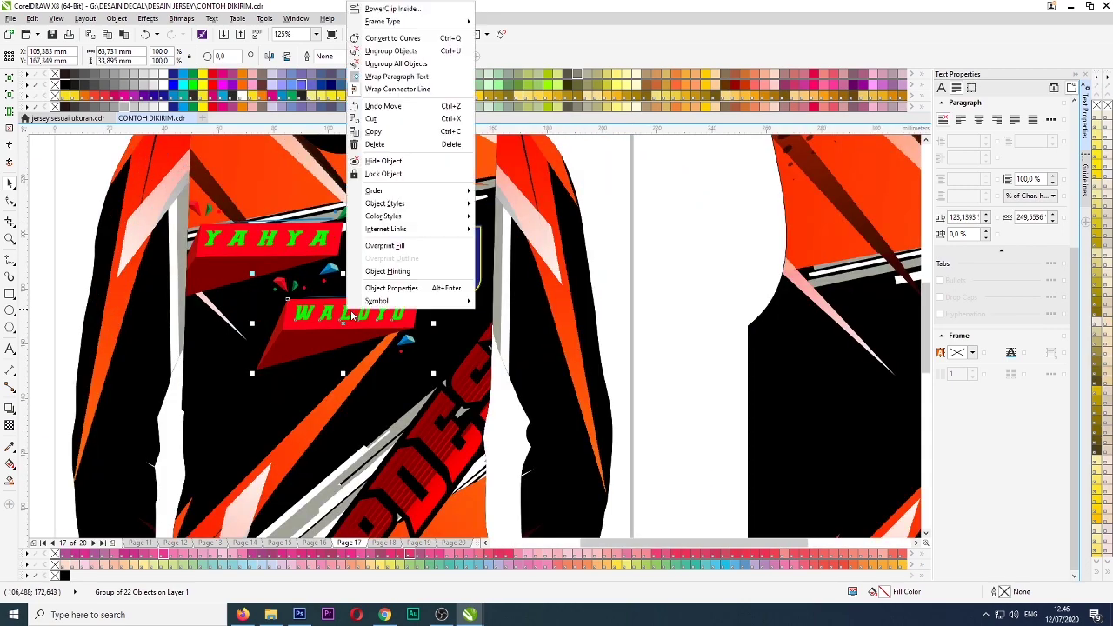
{"action": "left_click", "coordinate": [392, 9]}
{"action": "left_click", "coordinate": [237, 230]}
- Edit the front body's clipped contents on page 17 and move the new name label into the old label's place
{"action": "right_click", "coordinate": [237, 230]}
{"action": "left_click", "coordinate": [270, 238]}
{"action": "left_click_drag", "start_coordinate": [348, 319], "coordinate": [265, 245]}
{"action": "key", "text": "Escape"}
{"action": "scroll", "coordinate": [307, 223], "scroll_direction": "down", "scroll_amount": 2}
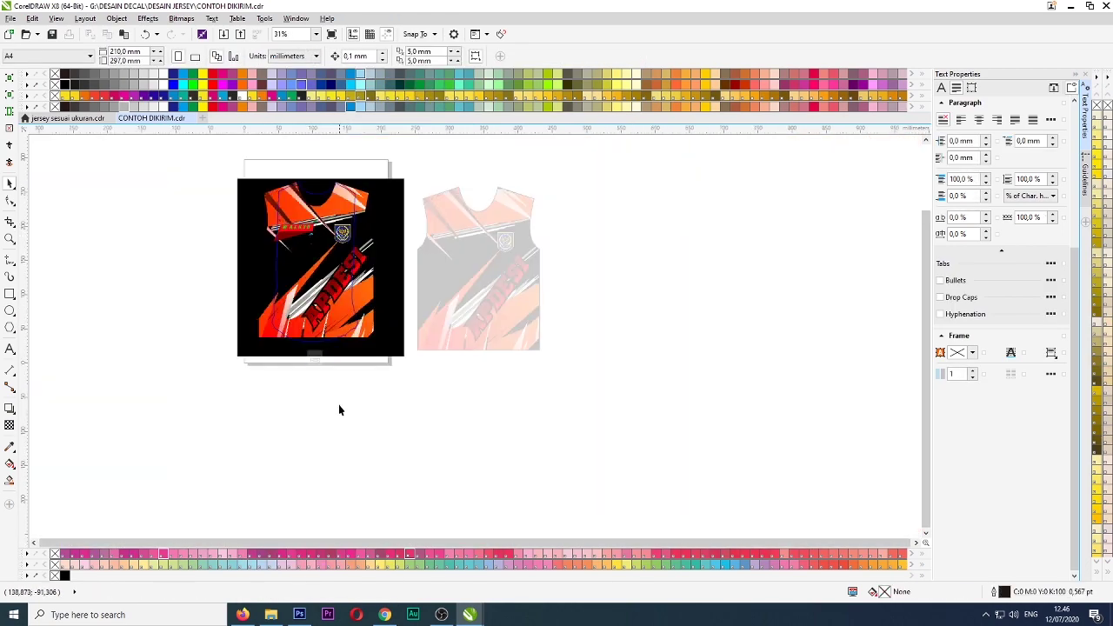
- Close the clip editing and delete the leftover jersey front beside page 17's mockup
{"action": "left_click", "coordinate": [339, 404], "text": "ctrl"}
{"action": "left_click_drag", "start_coordinate": [414, 169], "coordinate": [620, 434]}
{"action": "key", "text": "Delete"}
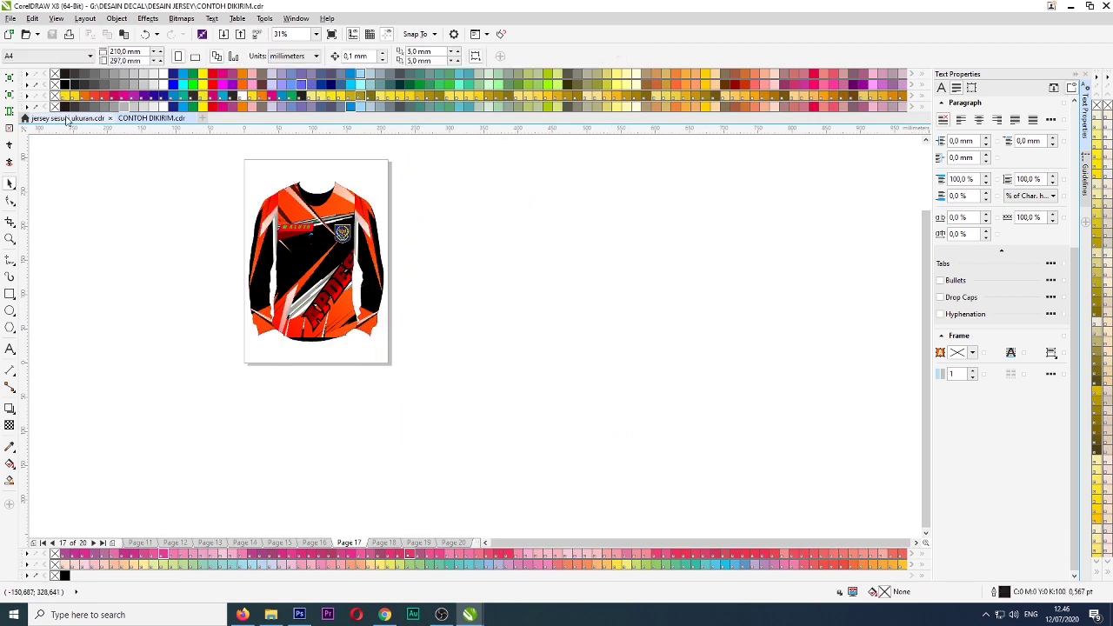
- Copy another jersey front from jersey sesuai ukuran.cdr into CONTOH DIKIRIM.cdr and place it beside the mockup
{"action": "left_click", "coordinate": [67, 120]}
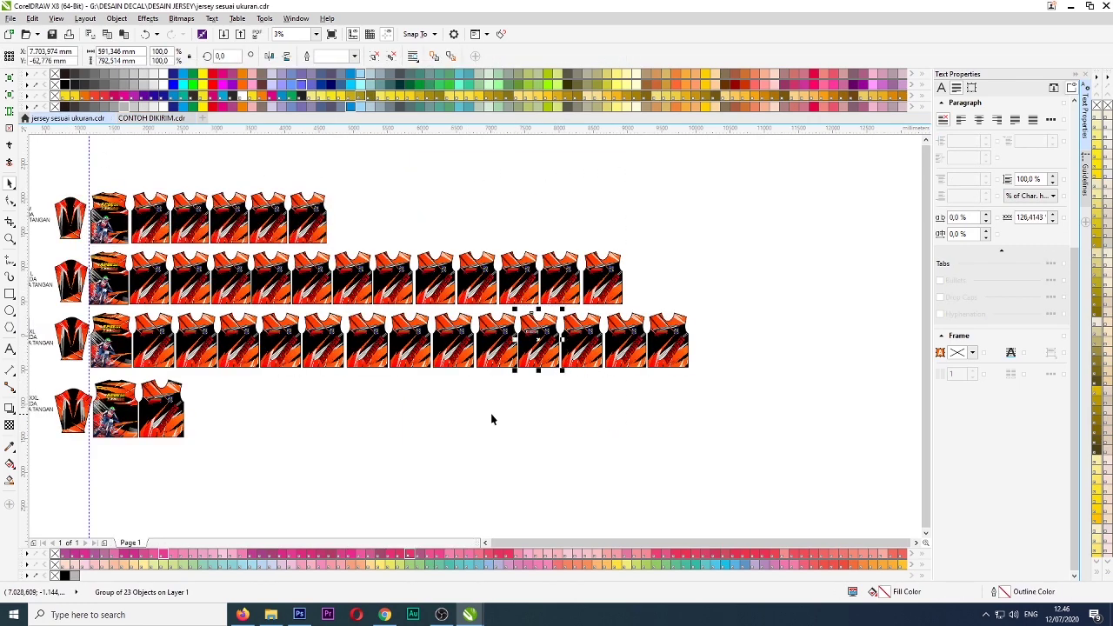
{"action": "left_click", "coordinate": [125, 120]}
{"action": "scroll", "coordinate": [343, 348], "scroll_direction": "down", "scroll_amount": 2}
{"action": "key", "text": "ctrl+v"}
{"action": "scroll", "coordinate": [343, 347], "scroll_direction": "down", "scroll_amount": 2}
{"action": "left_click_drag", "start_coordinate": [661, 345], "coordinate": [357, 343]}
{"action": "scroll", "coordinate": [350, 341], "scroll_direction": "up", "scroll_amount": 1}
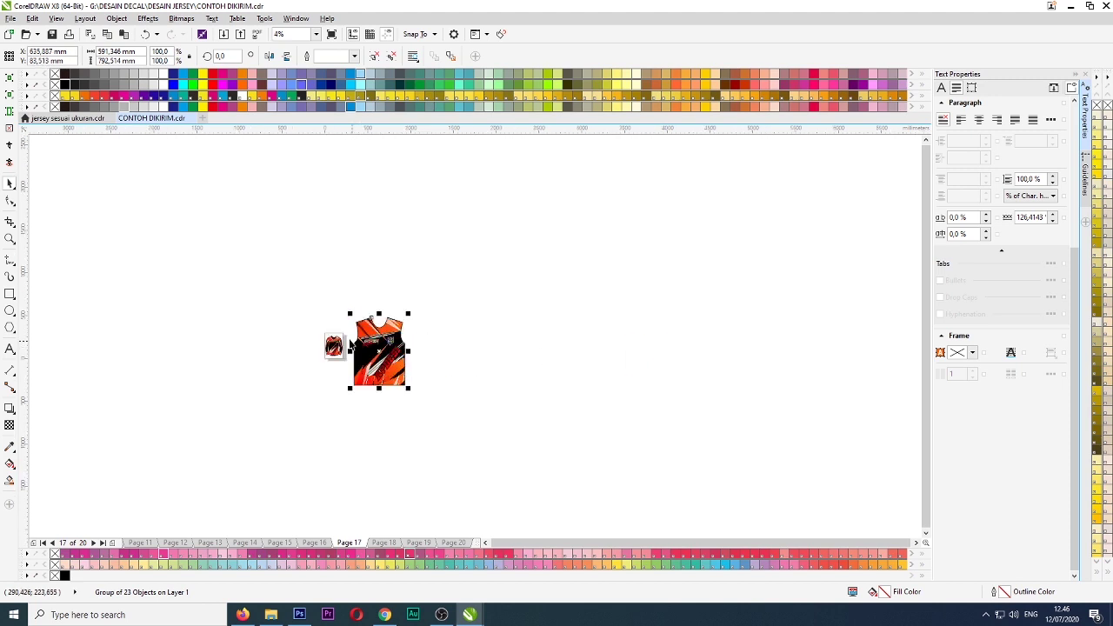
{"action": "scroll", "coordinate": [350, 341], "scroll_direction": "up", "scroll_amount": 2}
- Copy the jersey mockup from page 20 onto a new page 21
{"action": "left_click", "coordinate": [217, 444]}
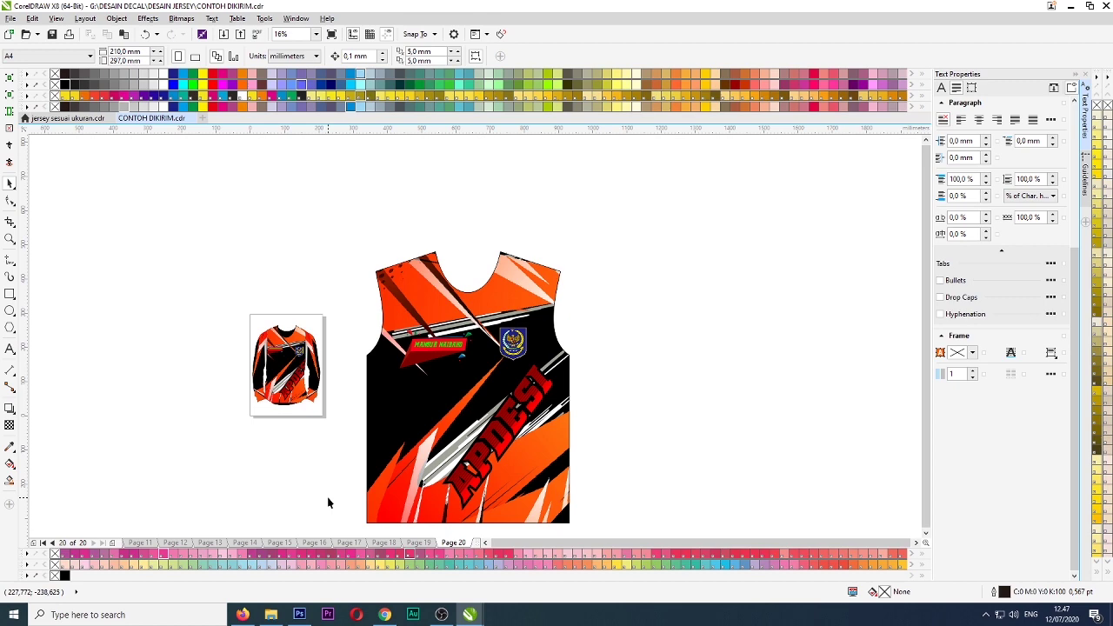
{"action": "scroll", "coordinate": [321, 430], "scroll_direction": "up", "scroll_amount": 1}
{"action": "left_click", "coordinate": [516, 253]}
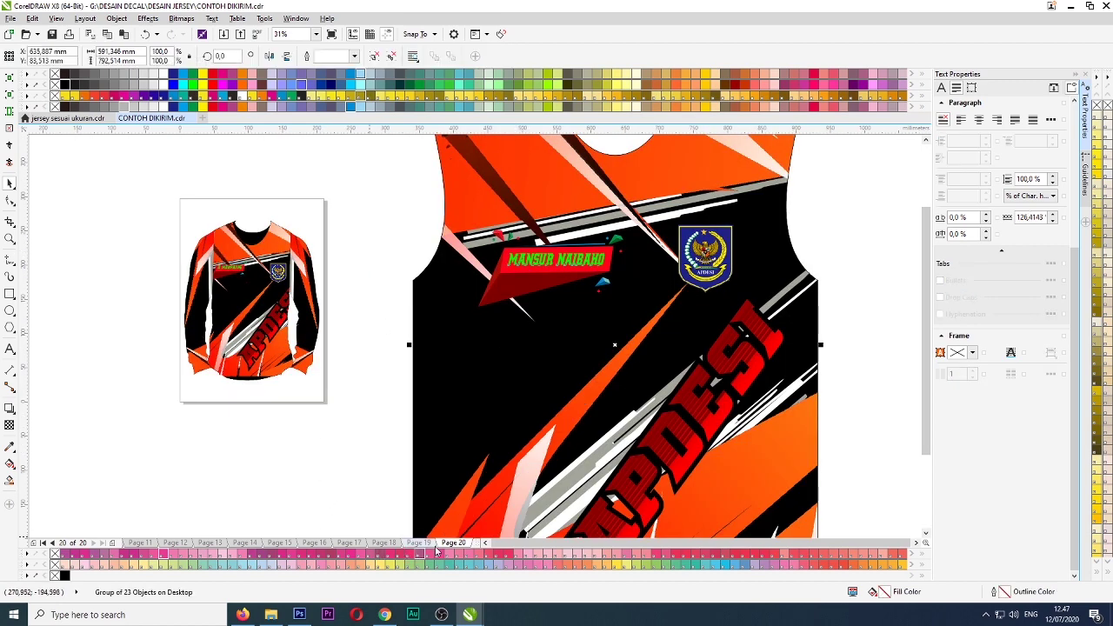
{"action": "left_click", "coordinate": [423, 541]}
{"action": "scroll", "coordinate": [232, 280], "scroll_direction": "up", "scroll_amount": 1}
{"action": "left_click", "coordinate": [465, 541]}
{"action": "scroll", "coordinate": [350, 270], "scroll_direction": "down", "scroll_amount": 2}
{"action": "left_click", "coordinate": [350, 270]}
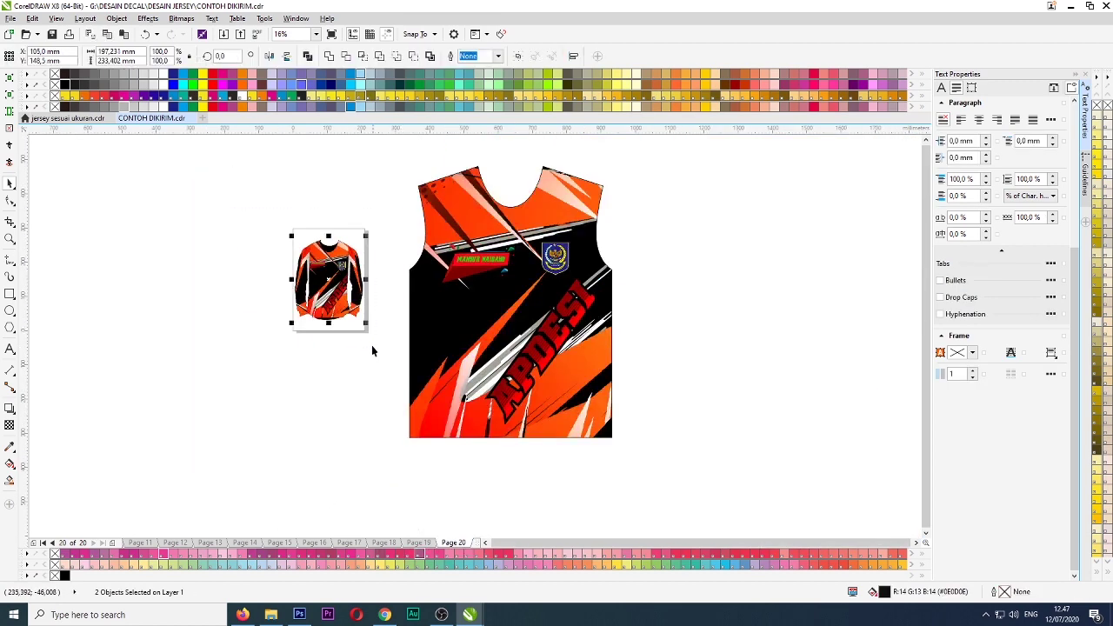
{"action": "left_click", "coordinate": [112, 544]}
- Scale the large jersey front down beside page 21's mockup and ungroup it
{"action": "left_click", "coordinate": [598, 213]}
{"action": "scroll", "coordinate": [598, 213], "scroll_direction": "up", "scroll_amount": 1}
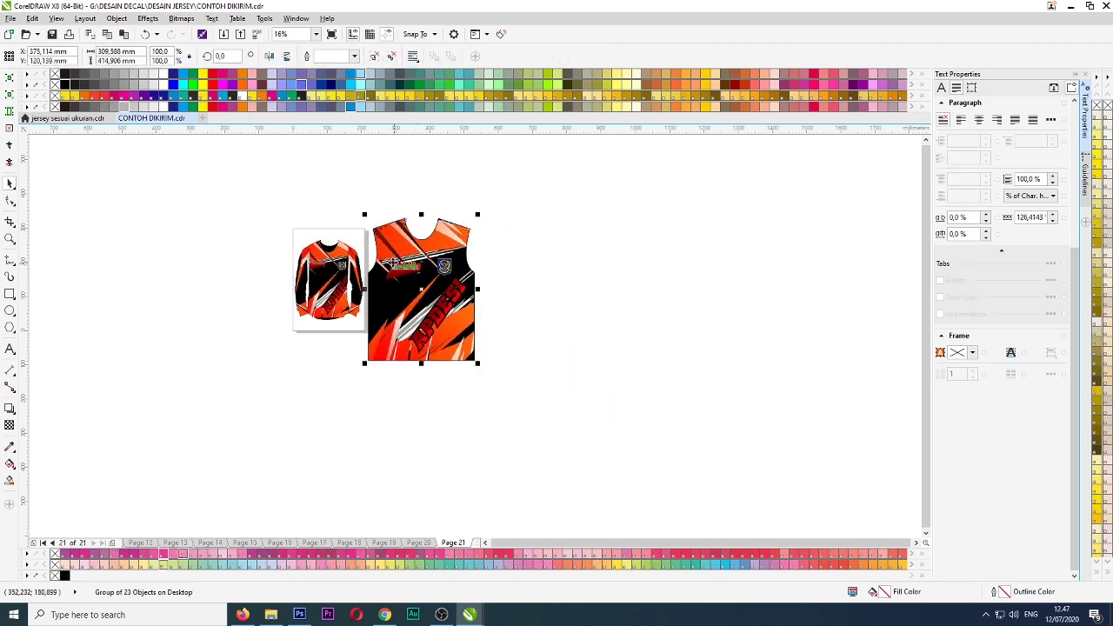
{"action": "left_click_drag", "start_coordinate": [556, 201], "coordinate": [547, 214]}
{"action": "left_click_drag", "start_coordinate": [383, 283], "coordinate": [353, 280]}
{"action": "scroll", "coordinate": [353, 280], "scroll_direction": "up", "scroll_amount": 1}
{"action": "right_click", "coordinate": [449, 294]}
{"action": "left_click", "coordinate": [487, 358]}
- Group the name label artwork, set it on the mockup, and delete the rest of the jersey front
{"action": "left_click_drag", "start_coordinate": [346, 231], "coordinate": [517, 325]}
{"action": "key", "text": "ctrl+g"}
{"action": "scroll", "coordinate": [486, 250], "scroll_direction": "down", "scroll_amount": 1}
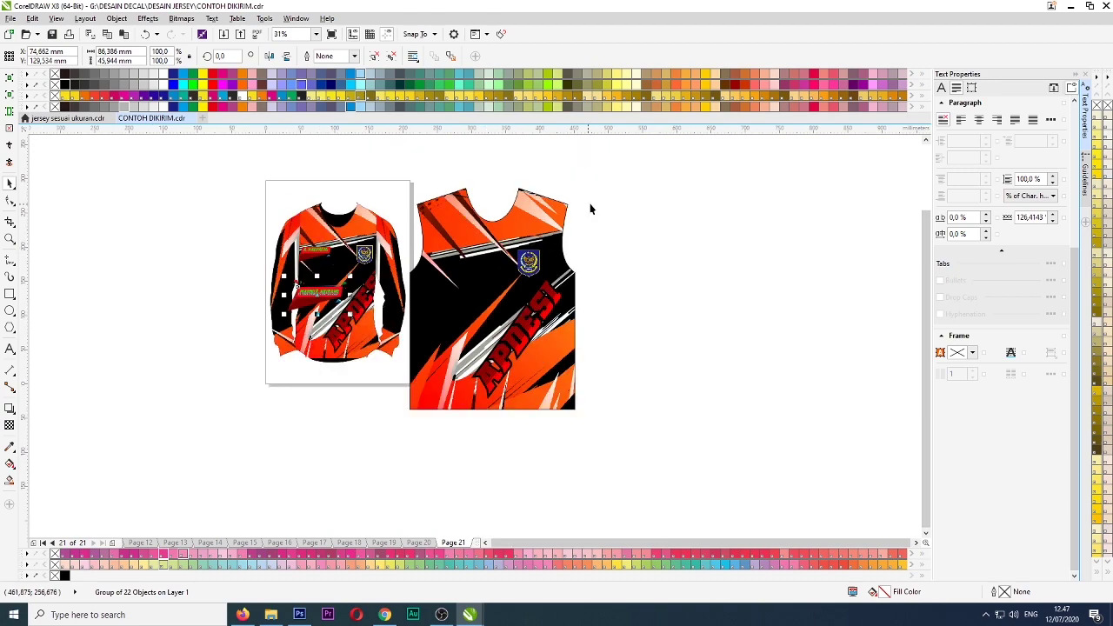
{"action": "left_click_drag", "start_coordinate": [599, 177], "coordinate": [391, 313]}
{"action": "key", "text": "Delete"}
- Scale the name label group down and align it over the existing label on page 21's mockup
{"action": "scroll", "coordinate": [303, 243], "scroll_direction": "up", "scroll_amount": 2}
{"action": "scroll", "coordinate": [377, 294], "scroll_direction": "up", "scroll_amount": 1}
{"action": "left_click_drag", "start_coordinate": [623, 265], "coordinate": [505, 336]}
{"action": "left_click_drag", "start_coordinate": [362, 425], "coordinate": [379, 282]}
{"action": "left_click_drag", "start_coordinate": [511, 376], "coordinate": [485, 374]}
{"action": "left_click_drag", "start_coordinate": [371, 288], "coordinate": [388, 258]}
- Clip the scaled name label inside the mockup's front body and delete the old label from the clipped contents
{"action": "right_click", "coordinate": [341, 266]}
{"action": "left_click", "coordinate": [380, 273]}
{"action": "left_click", "coordinate": [578, 328]}
{"action": "right_click", "coordinate": [529, 287]}
{"action": "left_click", "coordinate": [571, 287]}
{"action": "left_click", "coordinate": [368, 289]}
{"action": "key", "text": "Delete"}
{"action": "scroll", "coordinate": [332, 260], "scroll_direction": "down", "scroll_amount": 2}
{"action": "left_click", "coordinate": [403, 516], "text": "ctrl"}
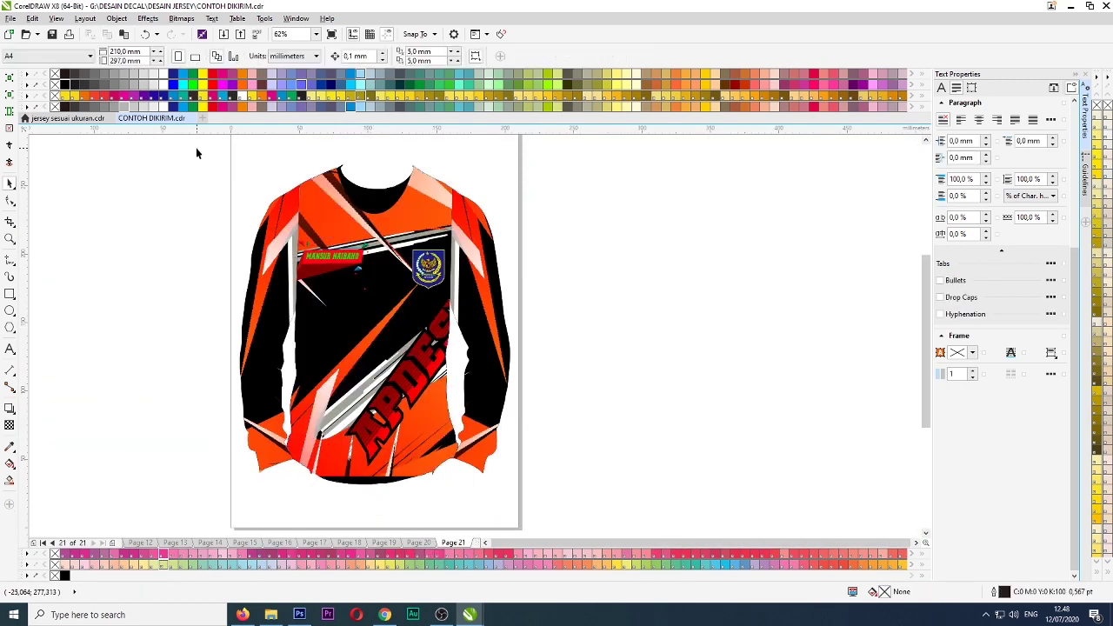
- Copy the mockup to a new page 22 and paste another jersey front from jersey sesuai ukuran.cdr there
{"action": "left_click_drag", "start_coordinate": [197, 153], "coordinate": [526, 496]}
{"action": "left_click", "coordinate": [68, 117]}
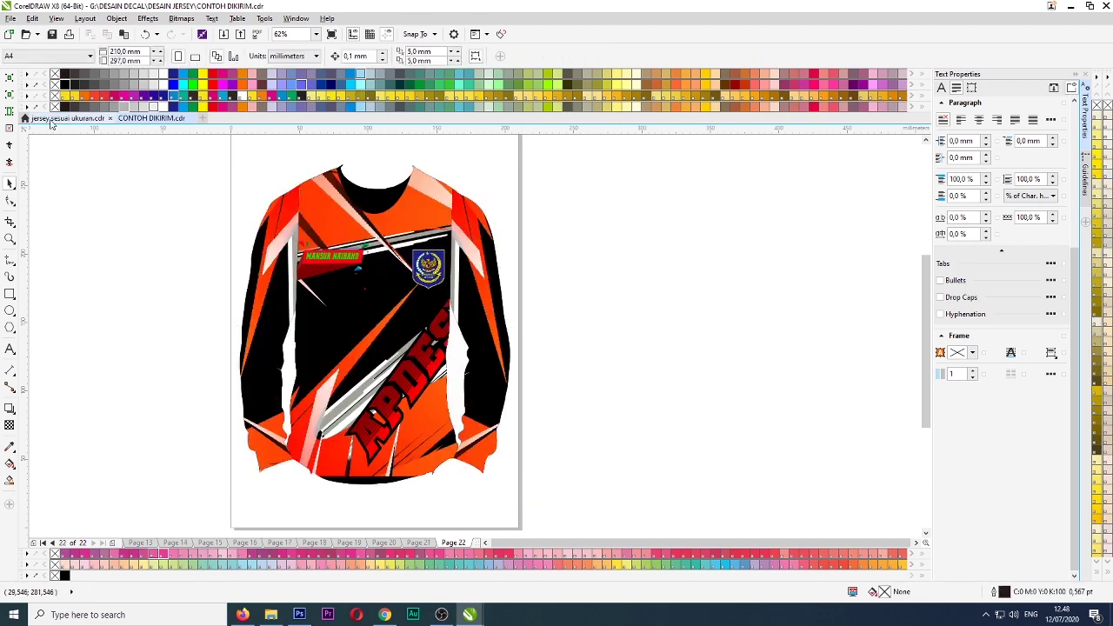
{"action": "scroll", "coordinate": [520, 370], "scroll_direction": "up", "scroll_amount": 2}
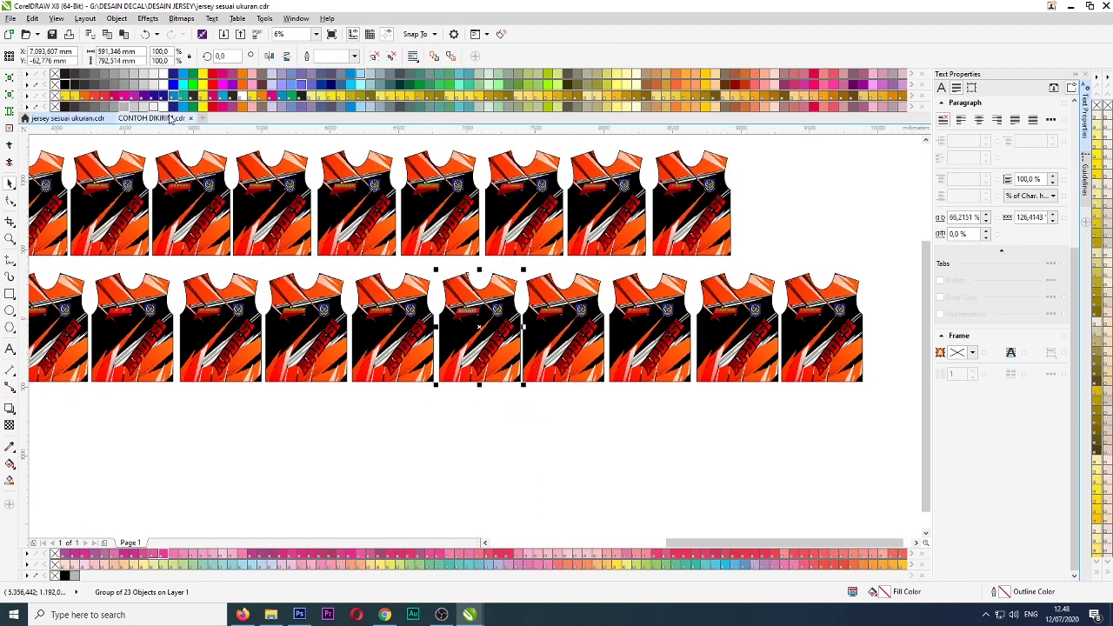
{"action": "left_click", "coordinate": [170, 119]}
{"action": "scroll", "coordinate": [390, 325], "scroll_direction": "down", "scroll_amount": 1}
{"action": "key", "text": "ctrl+v"}
- Scale the pasted jersey front down to about the mockup's size and place it beside the mockup on page 22
{"action": "scroll", "coordinate": [391, 324], "scroll_direction": "down", "scroll_amount": 1}
{"action": "key", "text": "p"}
{"action": "left_click_drag", "start_coordinate": [391, 324], "coordinate": [457, 327]}
{"action": "scroll", "coordinate": [393, 329], "scroll_direction": "up", "scroll_amount": 2}
{"action": "key", "text": "Page_Up"}
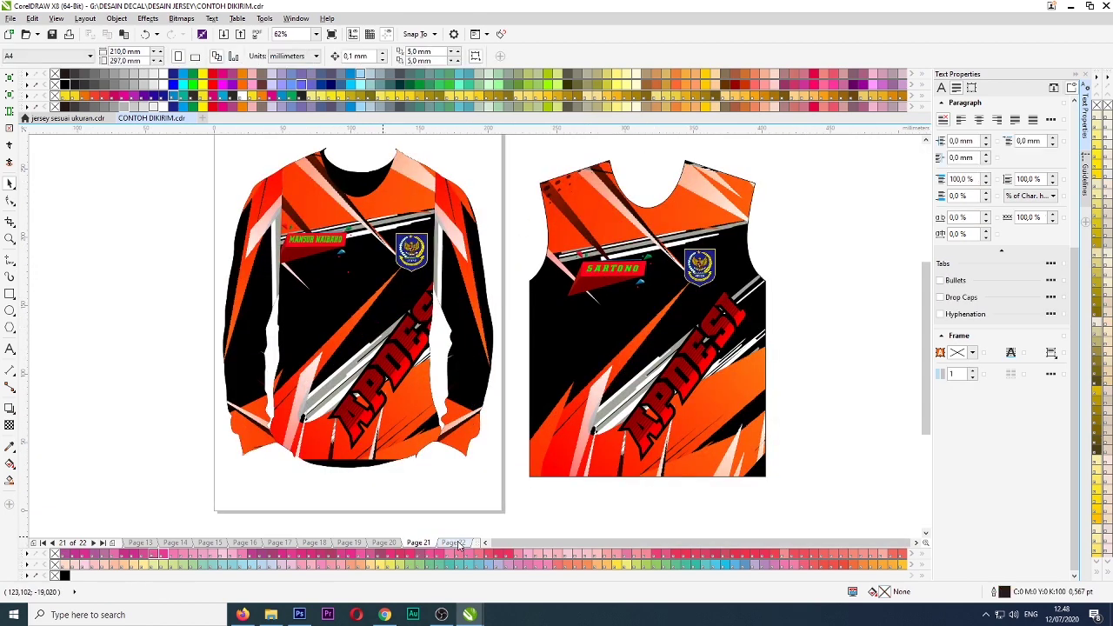
{"action": "key", "text": "Page_Down"}
- Ungroup the jersey front on page 22 and group only its name label artwork
{"action": "right_click", "coordinate": [587, 265]}
{"action": "left_click", "coordinate": [632, 314]}
{"action": "left_click_drag", "start_coordinate": [512, 224], "coordinate": [655, 327]}
{"action": "key", "text": "ctrl+g"}
- Clip the name label group inside the front body of page 22's mockup
{"action": "right_click", "coordinate": [608, 276]}
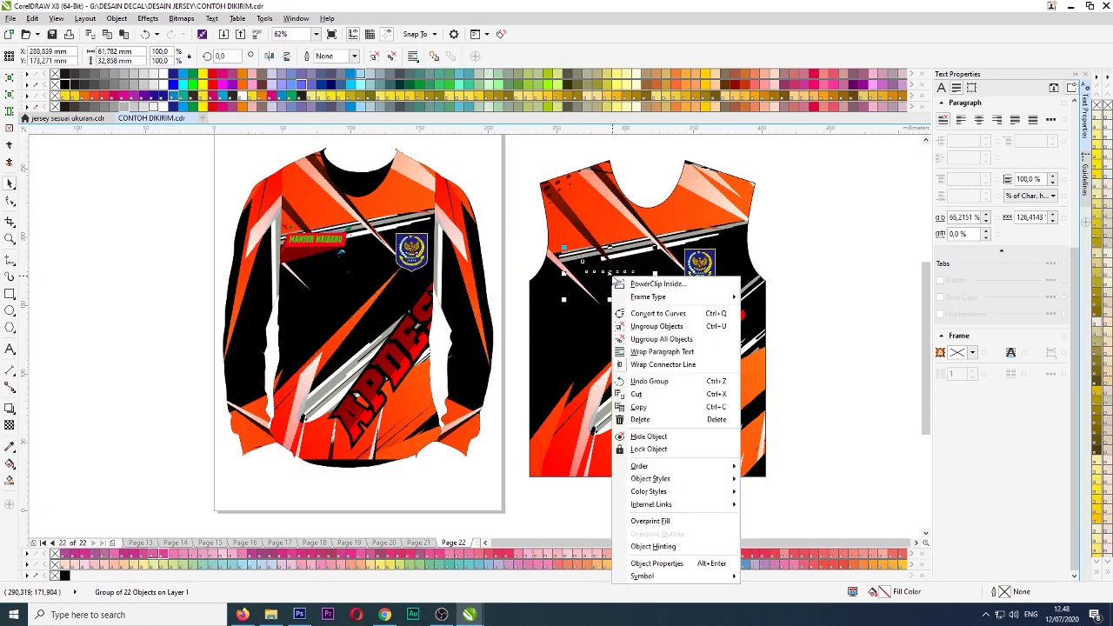
{"action": "left_click", "coordinate": [646, 283]}
{"action": "left_click", "coordinate": [388, 298]}
- Edit the front body's clipped contents on page 22 and replace the old name label with the new one
{"action": "right_click", "coordinate": [388, 298]}
{"action": "left_click", "coordinate": [432, 281]}
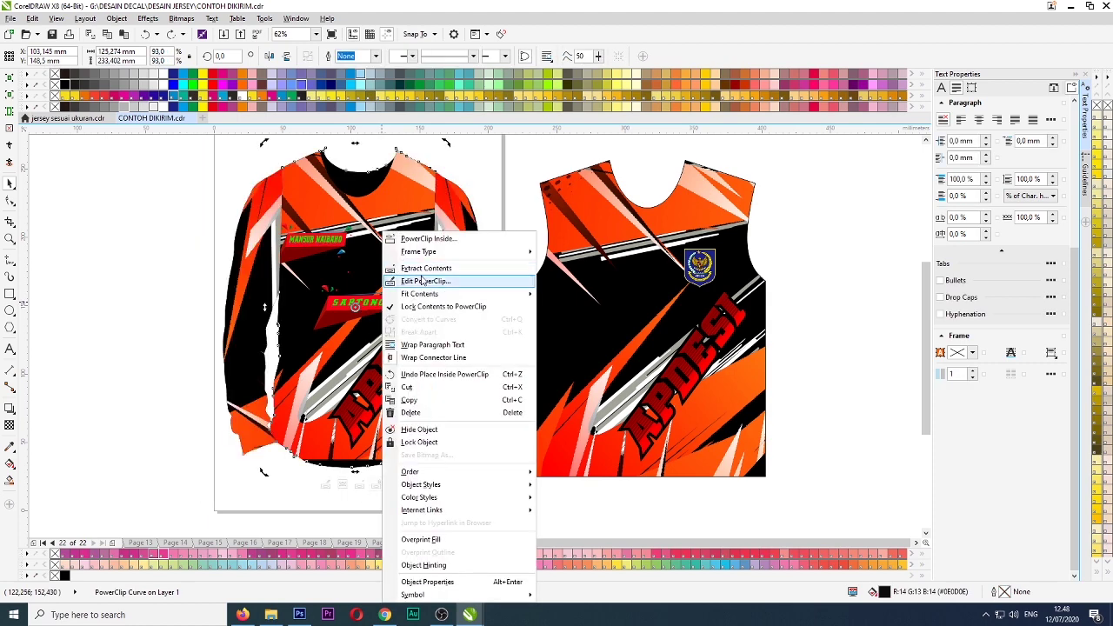
{"action": "left_click", "coordinate": [431, 281]}
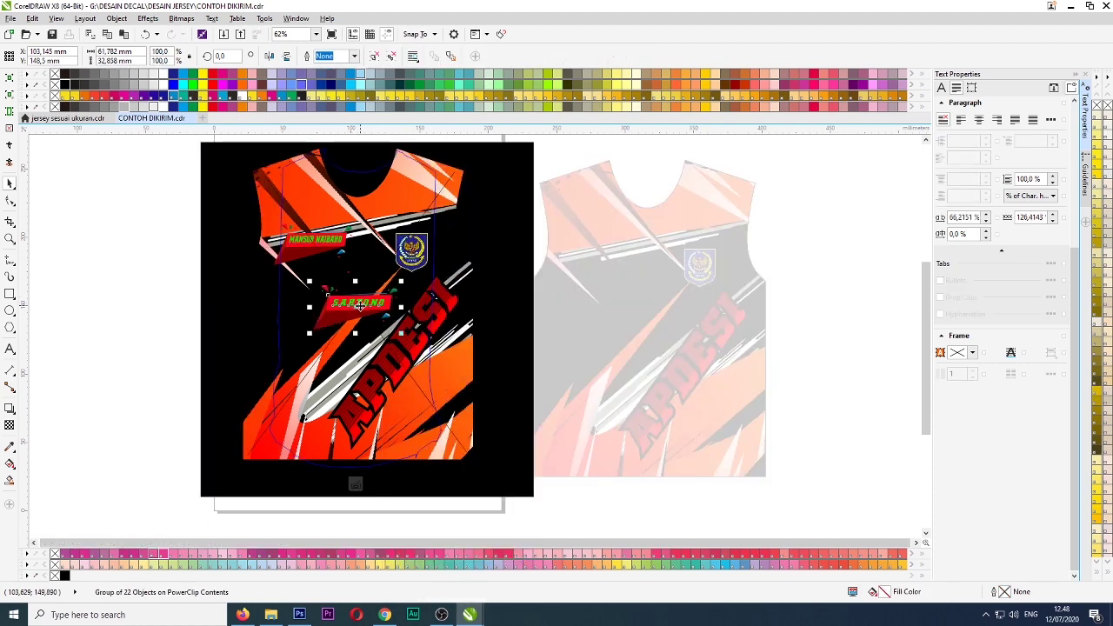
{"action": "scroll", "coordinate": [300, 252], "scroll_direction": "up", "scroll_amount": 4}
{"action": "key", "text": "Escape"}
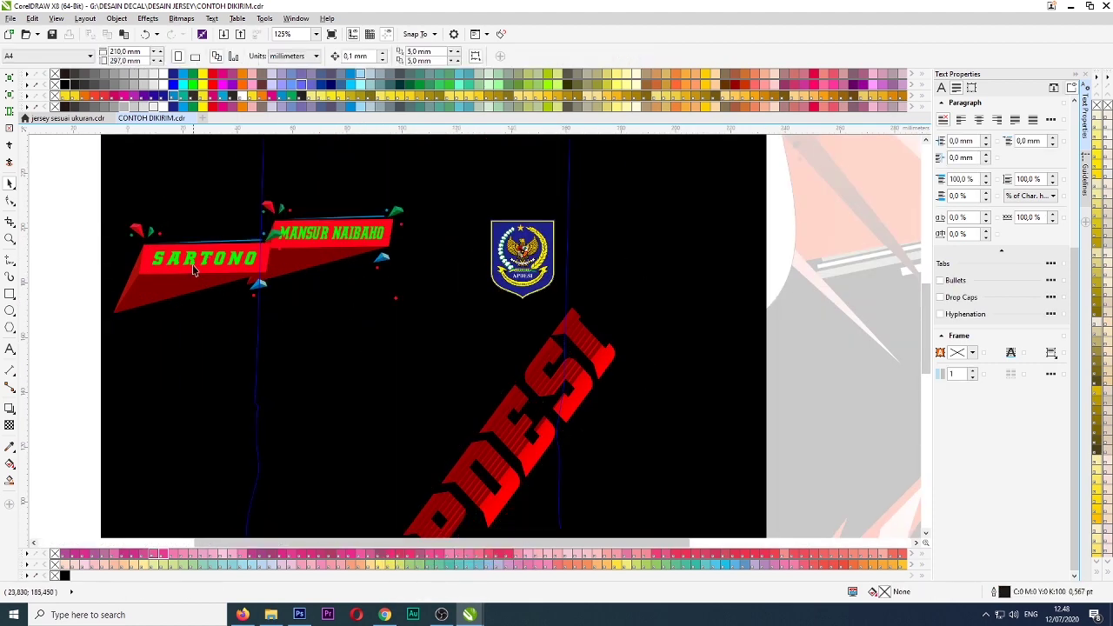
{"action": "scroll", "coordinate": [474, 334], "scroll_direction": "down", "scroll_amount": 1}
{"action": "left_click_drag", "start_coordinate": [199, 268], "coordinate": [331, 241]}
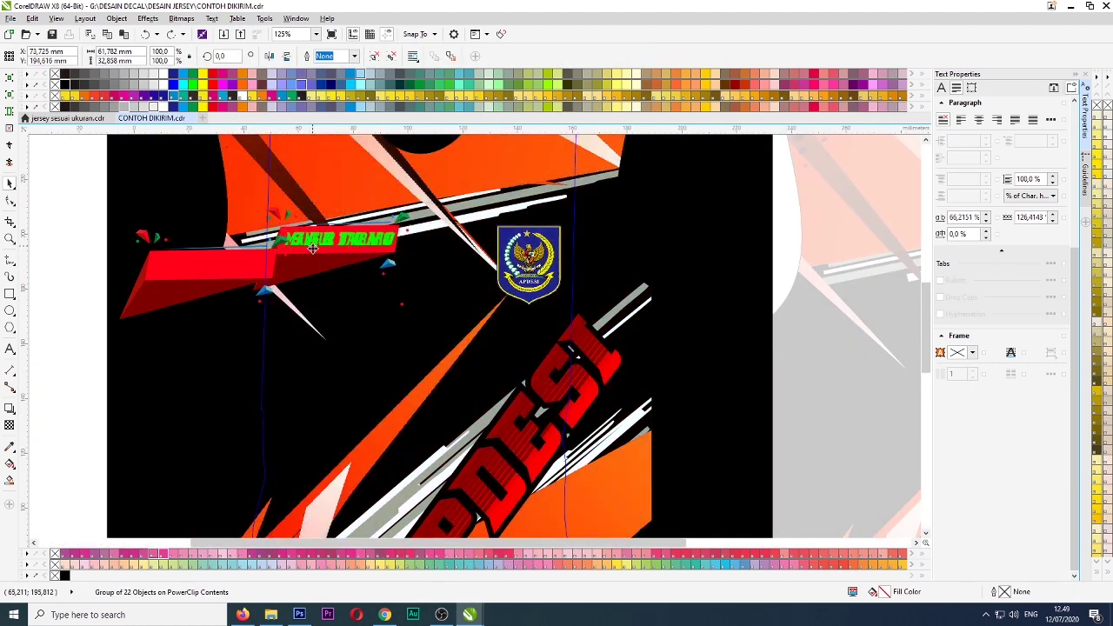
{"action": "left_click_drag", "start_coordinate": [418, 297], "coordinate": [409, 290]}
{"action": "left_click", "coordinate": [391, 266]}
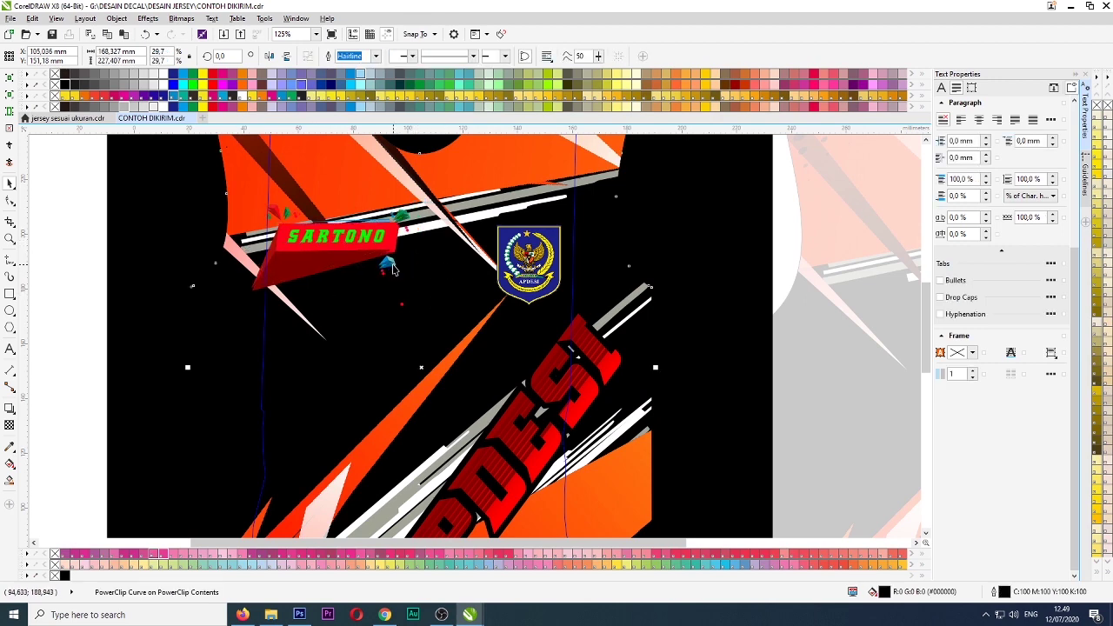
{"action": "key", "text": "Escape"}
{"action": "scroll", "coordinate": [388, 265], "scroll_direction": "down", "scroll_amount": 1}
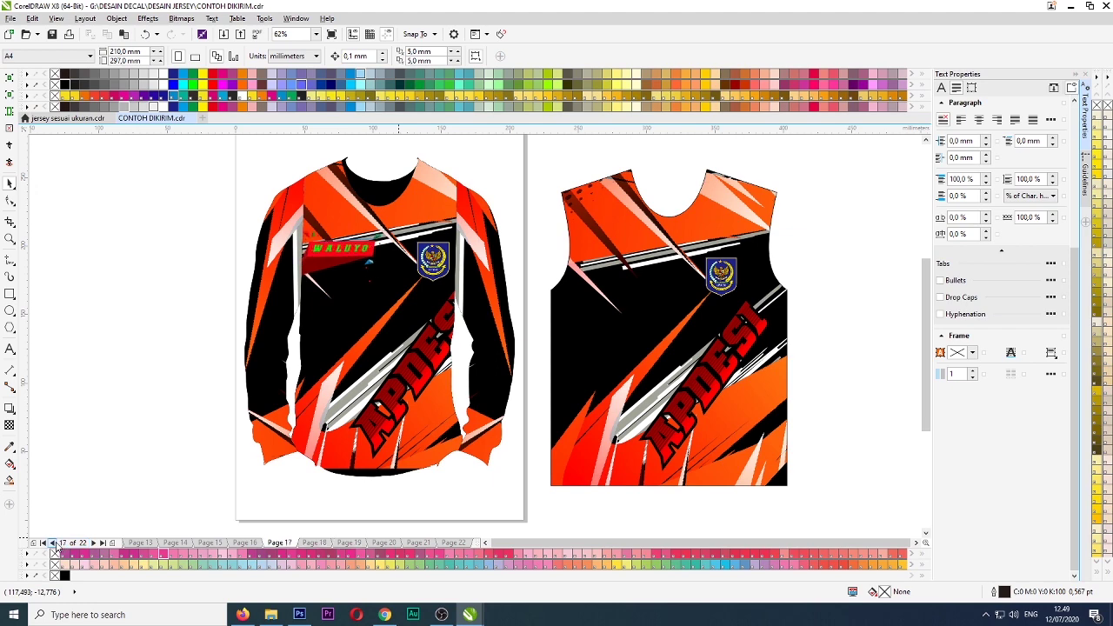
- Delete the leftover jersey front and copy the mockup from page 22 to a new page 23
{"action": "scroll", "coordinate": [356, 305], "scroll_direction": "down", "scroll_amount": 1}
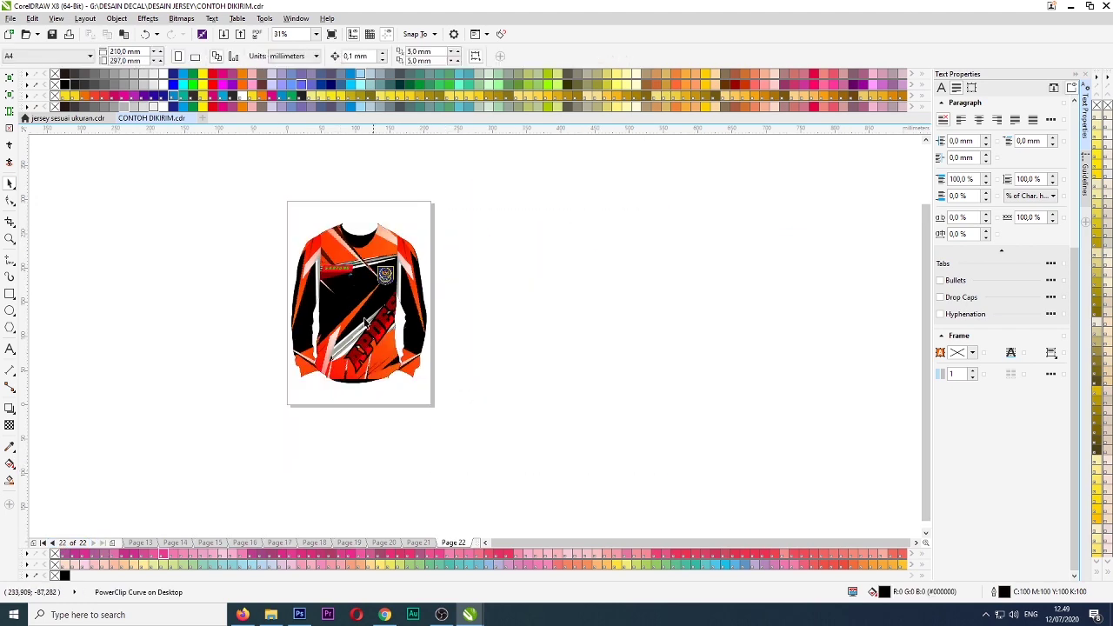
{"action": "left_click_drag", "start_coordinate": [333, 324], "coordinate": [475, 414]}
{"action": "right_click", "coordinate": [426, 218]}
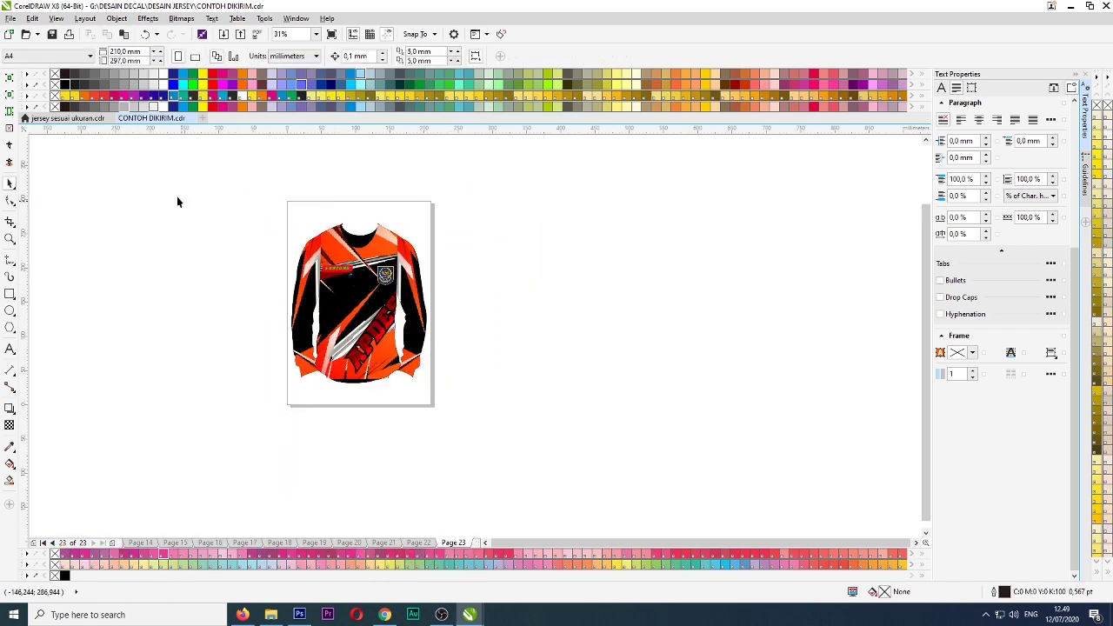
- Copy another jersey front from jersey sesuai ukuran.cdr and paste it centred on page 23
{"action": "left_click", "coordinate": [68, 118]}
{"action": "scroll", "coordinate": [370, 338], "scroll_direction": "up", "scroll_amount": 1}
{"action": "left_click_drag", "start_coordinate": [310, 463], "coordinate": [510, 205]}
{"action": "left_click", "coordinate": [152, 117]}
{"action": "key", "text": "ctrl+v"}
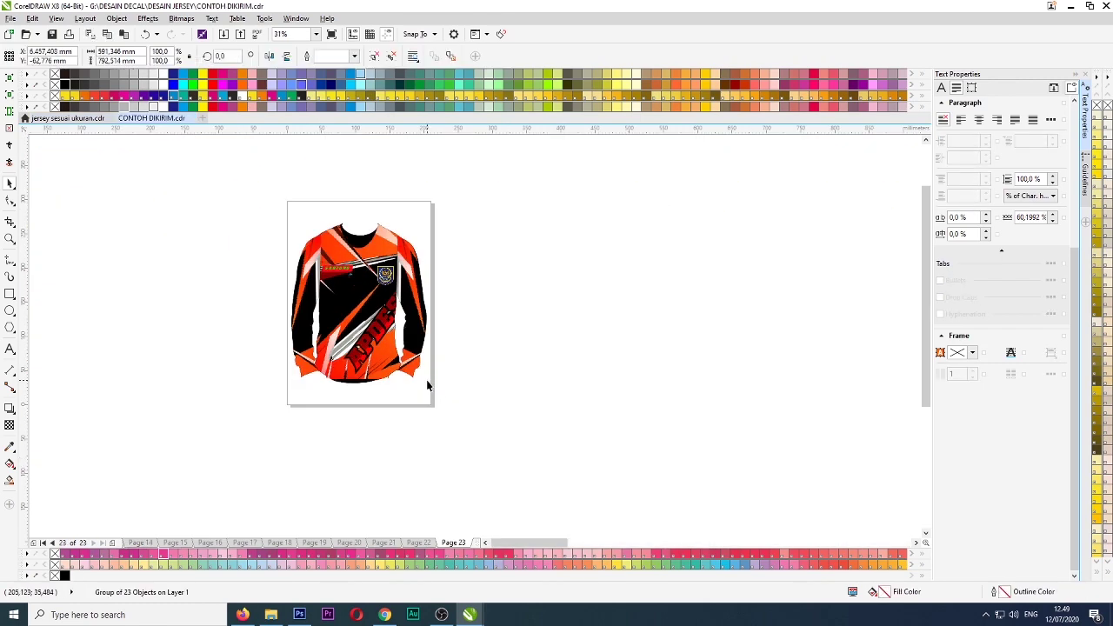
{"action": "key", "text": "p"}
- Scale the pasted jersey front down and position it beside the mockup on page 23
{"action": "scroll", "coordinate": [557, 345], "scroll_direction": "down", "scroll_amount": 1}
{"action": "left_click_drag", "start_coordinate": [551, 259], "coordinate": [506, 261]}
{"action": "left_click_drag", "start_coordinate": [459, 319], "coordinate": [556, 318]}
{"action": "scroll", "coordinate": [506, 312], "scroll_direction": "up", "scroll_amount": 1}
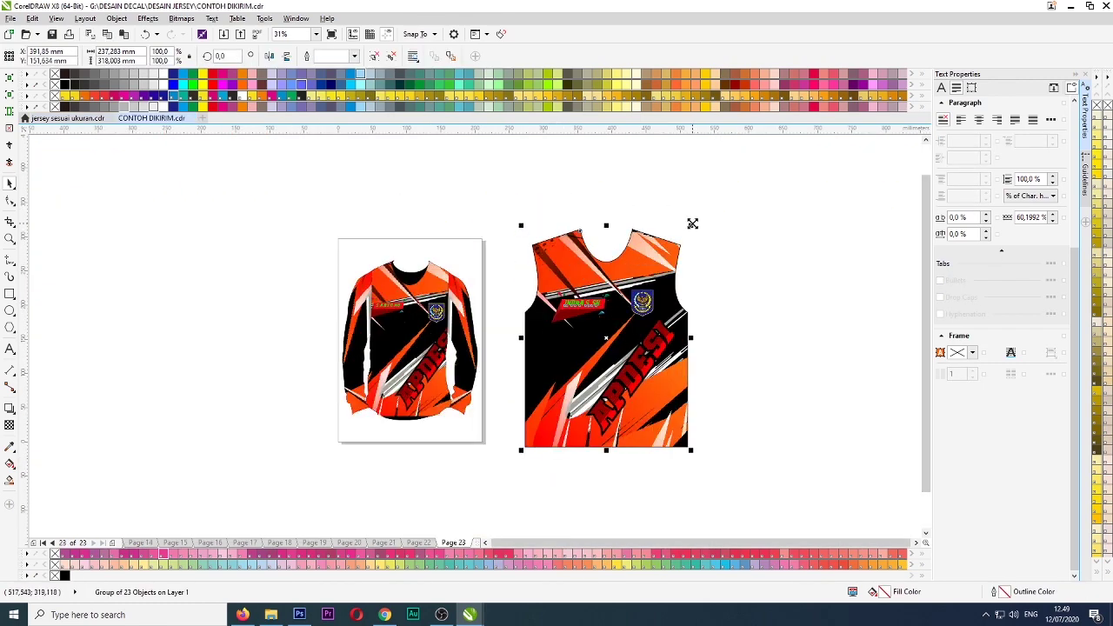
{"action": "left_click_drag", "start_coordinate": [691, 223], "coordinate": [676, 244]}
{"action": "left_click_drag", "start_coordinate": [543, 317], "coordinate": [608, 317]}
- Ungroup the jersey front on page 23 and group only its name label artwork
{"action": "scroll", "coordinate": [481, 318], "scroll_direction": "up", "scroll_amount": 1}
{"action": "right_click", "coordinate": [607, 316]}
{"action": "left_click", "coordinate": [658, 71]}
{"action": "left_click_drag", "start_coordinate": [507, 268], "coordinate": [649, 339]}
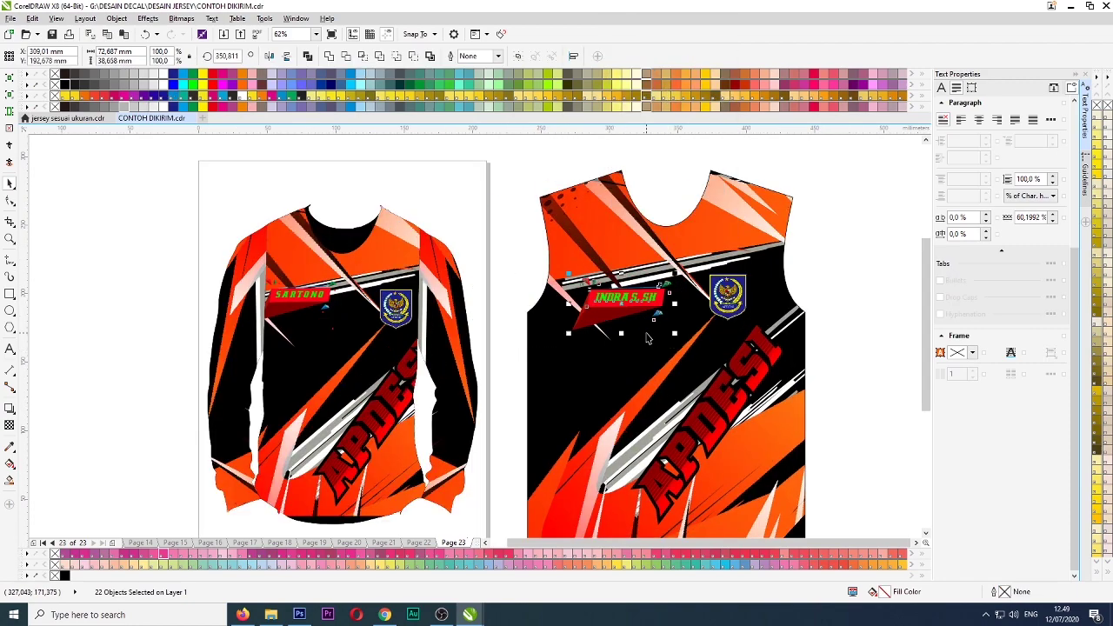
{"action": "key", "text": "ctrl+g"}
- Move the name label group onto page 23's mockup and scale it to match the existing label
{"action": "left_click_drag", "start_coordinate": [620, 298], "coordinate": [337, 336]}
{"action": "scroll", "coordinate": [311, 317], "scroll_direction": "up", "scroll_amount": 1}
{"action": "left_click_drag", "start_coordinate": [412, 364], "coordinate": [343, 289]}
{"action": "left_click_drag", "start_coordinate": [400, 345], "coordinate": [372, 330]}
{"action": "scroll", "coordinate": [332, 248], "scroll_direction": "up", "scroll_amount": 2}
{"action": "left_click_drag", "start_coordinate": [488, 200], "coordinate": [468, 224]}
{"action": "scroll", "coordinate": [393, 315], "scroll_direction": "down", "scroll_amount": 1}
{"action": "left_click_drag", "start_coordinate": [374, 344], "coordinate": [430, 360]}
- Clip the new name label inside the front body on page 23 and delete the old label from the clipped contents
{"action": "right_click", "coordinate": [404, 373]}
{"action": "left_click", "coordinate": [444, 73]}
{"action": "left_click", "coordinate": [546, 231]}
{"action": "right_click", "coordinate": [546, 231]}
{"action": "left_click", "coordinate": [584, 283]}
{"action": "left_click", "coordinate": [458, 409]}
{"action": "left_click", "coordinate": [459, 381]}
{"action": "key", "text": "Delete"}
{"action": "scroll", "coordinate": [303, 260], "scroll_direction": "up", "scroll_amount": 1}
{"action": "scroll", "coordinate": [303, 260], "scroll_direction": "down", "scroll_amount": 2}
{"action": "scroll", "coordinate": [302, 260], "scroll_direction": "down", "scroll_amount": 3}
{"action": "left_click", "coordinate": [357, 528]}
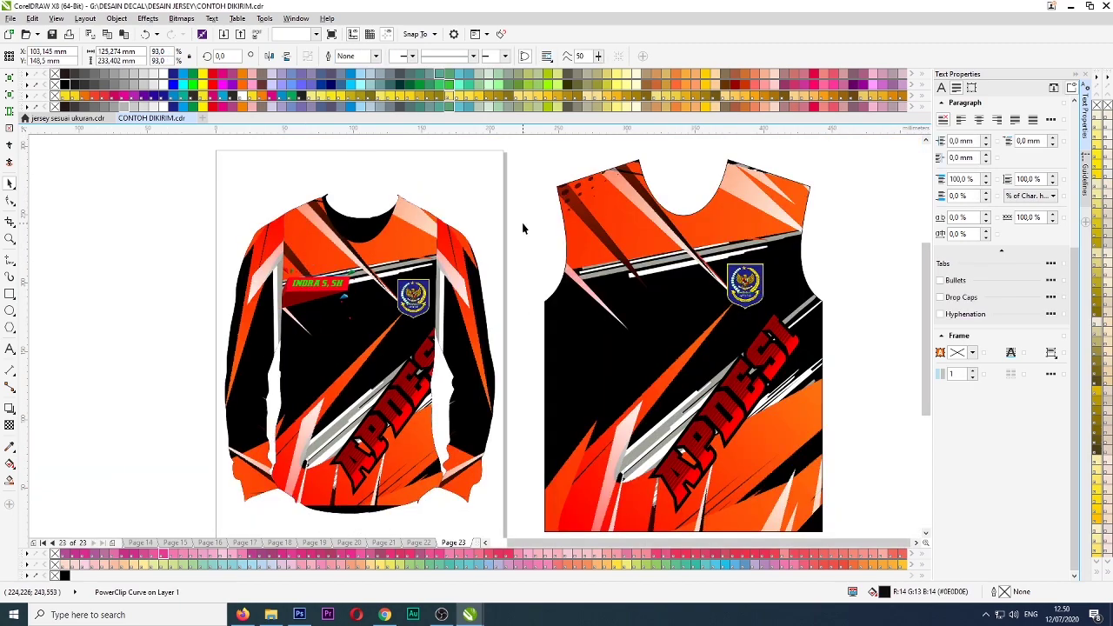
- Delete the leftover jersey front beside page 23's mockup and select the mockup
{"action": "left_click", "coordinate": [522, 223]}
{"action": "scroll", "coordinate": [556, 226], "scroll_direction": "down", "scroll_amount": 1}
{"action": "left_click_drag", "start_coordinate": [540, 176], "coordinate": [376, 409]}
{"action": "key", "text": "Delete"}
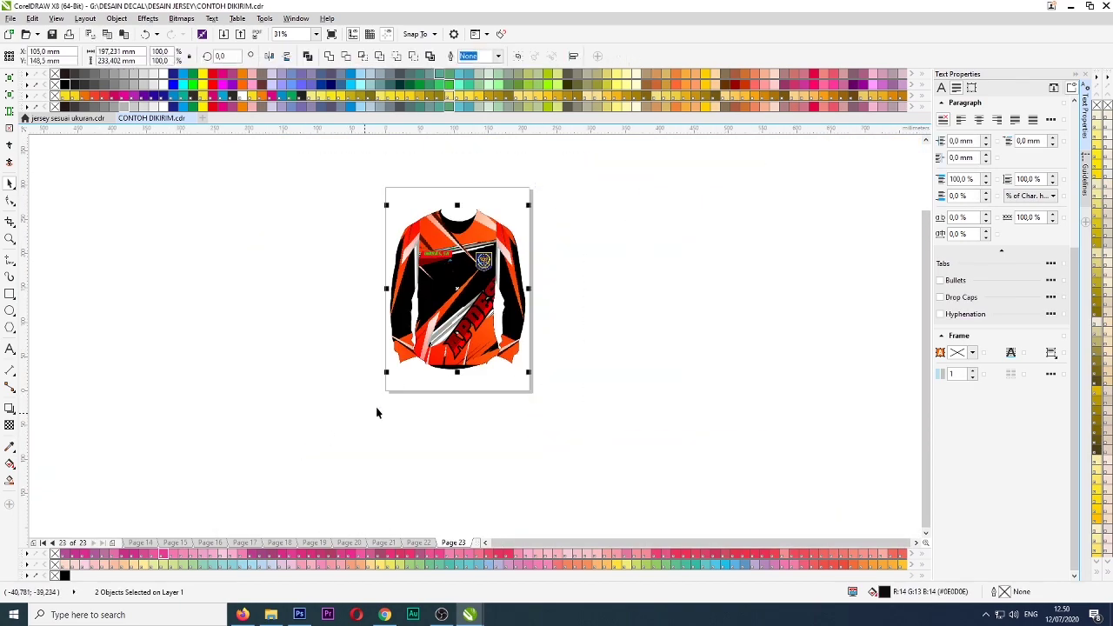
- Add page 24 to the mockup document and paste the long-sleeve jersey mockup onto it
{"action": "left_click", "coordinate": [112, 543]}
{"action": "left_click", "coordinate": [67, 119]}
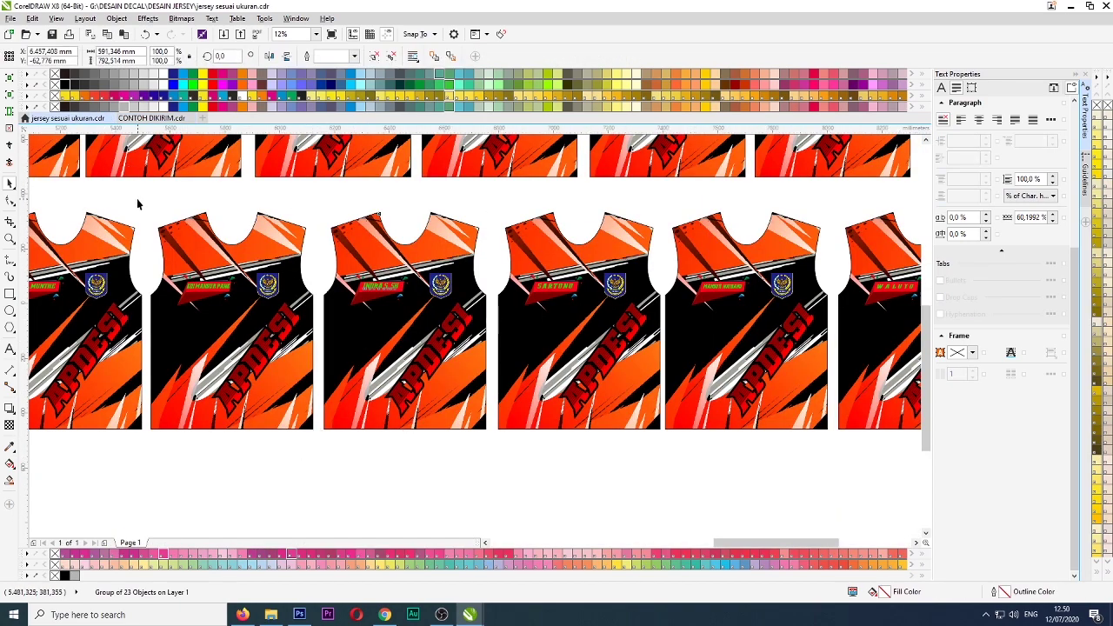
{"action": "key", "text": "ctrl+Tab"}
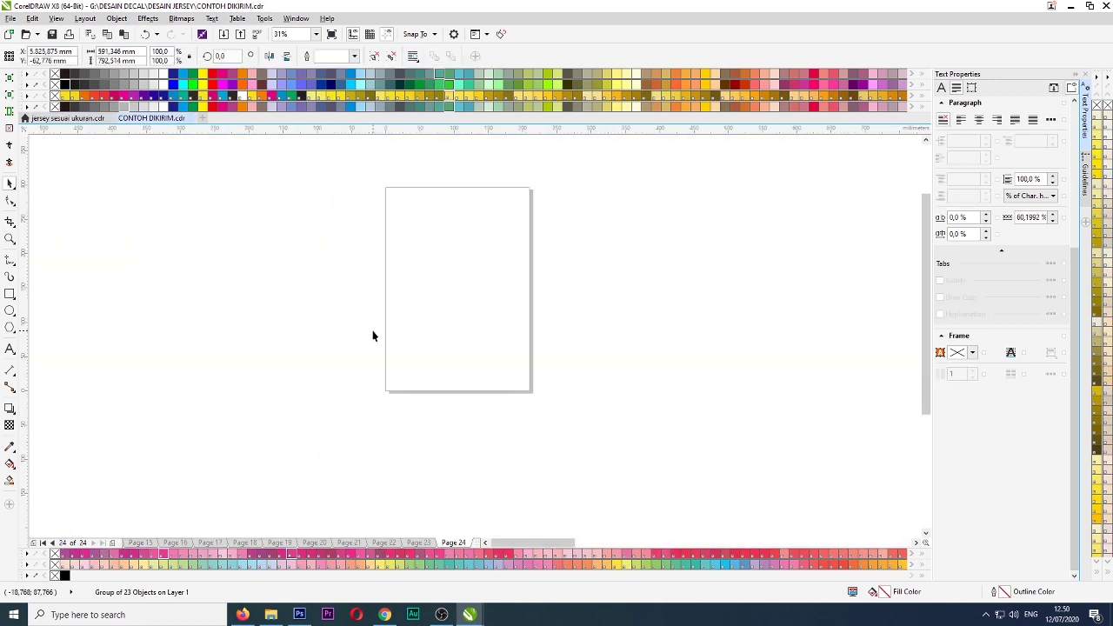
{"action": "key", "text": "ctrl+v"}
{"action": "left_click", "coordinate": [460, 540]}
{"action": "key", "text": "ctrl+v"}
{"action": "scroll", "coordinate": [516, 368], "scroll_direction": "down", "scroll_amount": 4}
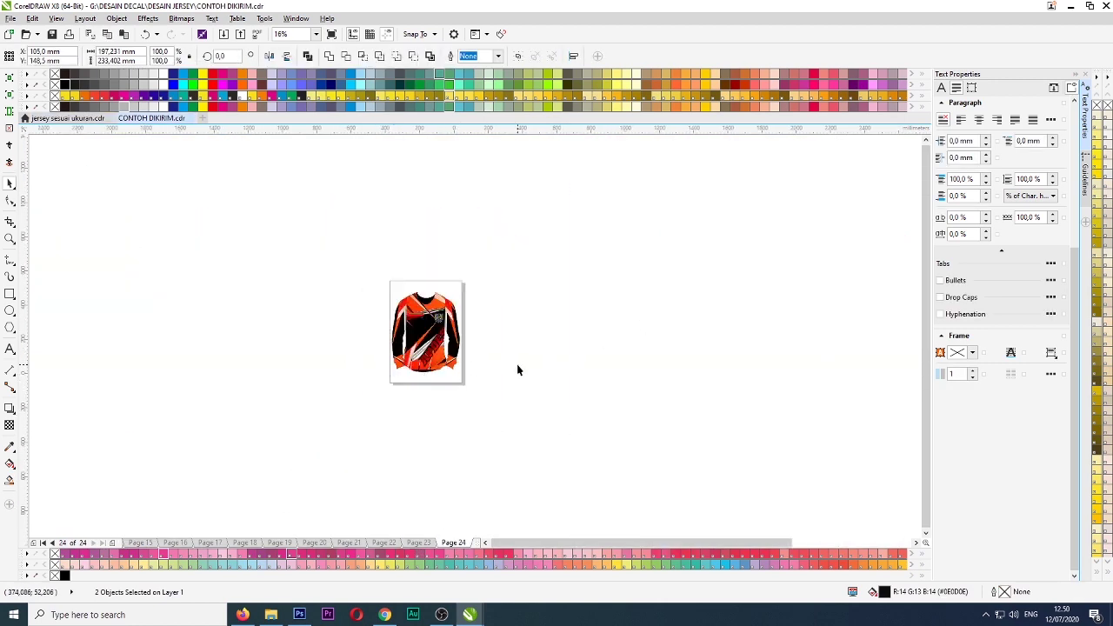
- Scale the next sized jersey front down on page 24 and place it beside the mockup
{"action": "left_click", "coordinate": [754, 358]}
{"action": "left_click", "coordinate": [755, 359]}
{"action": "key", "text": "shift+F2"}
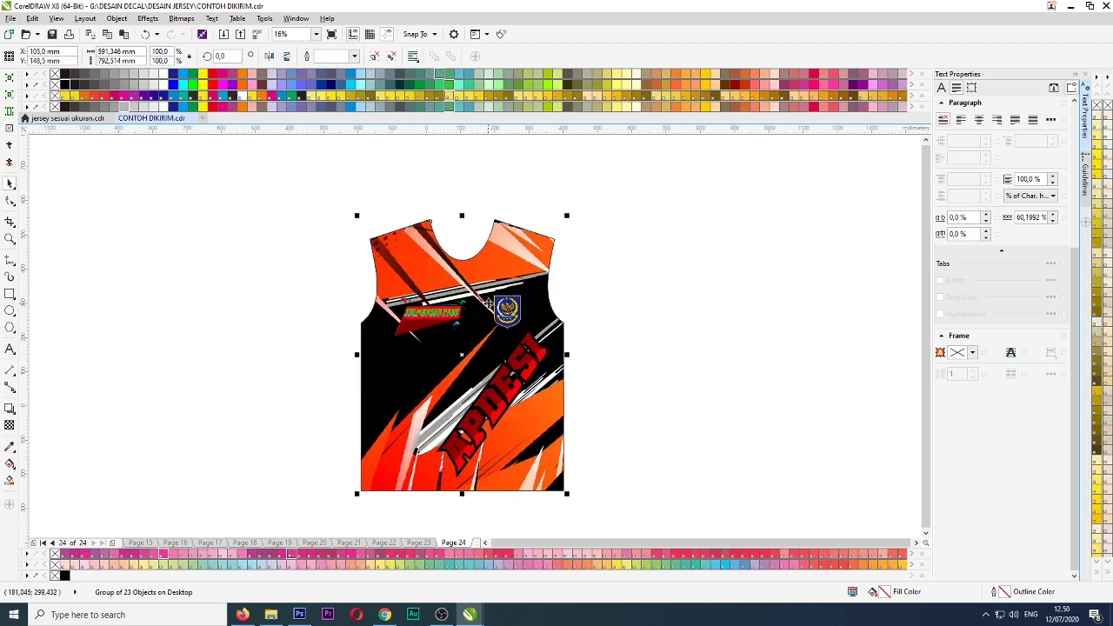
{"action": "left_click_drag", "start_coordinate": [557, 280], "coordinate": [498, 311]}
{"action": "left_click_drag", "start_coordinate": [464, 353], "coordinate": [537, 351]}
{"action": "scroll", "coordinate": [513, 348], "scroll_direction": "up", "scroll_amount": 2}
- Ungroup the jersey front beside page 24's mockup and group only its name label artwork
{"action": "right_click", "coordinate": [534, 336]}
{"action": "left_click", "coordinate": [574, 77]}
{"action": "left_click", "coordinate": [497, 279]}
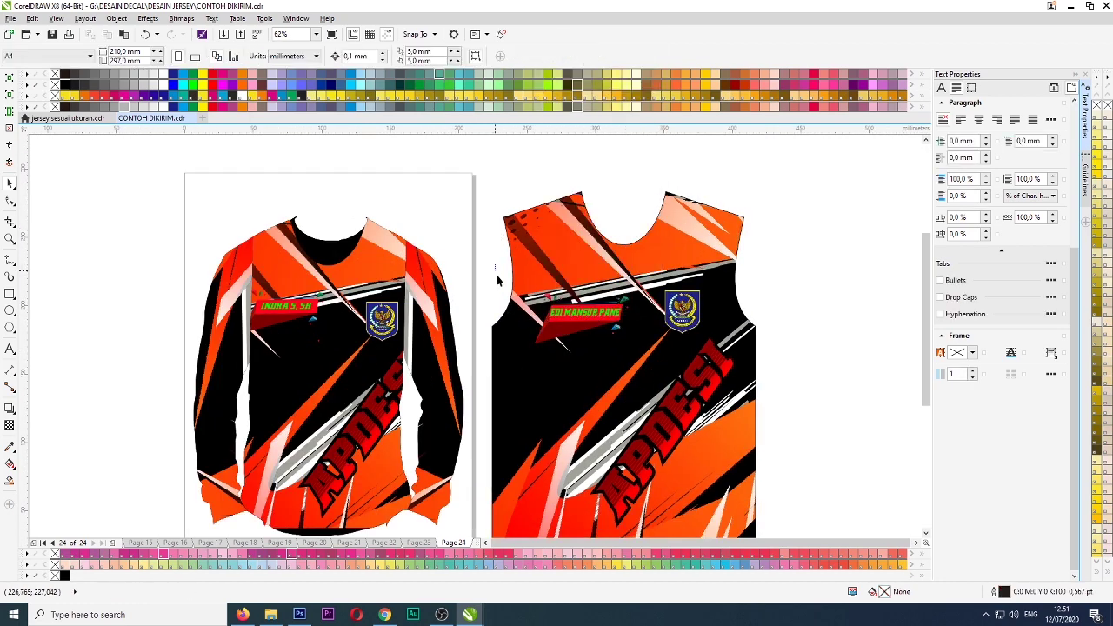
{"action": "left_click_drag", "start_coordinate": [498, 280], "coordinate": [642, 353]}
{"action": "key", "text": "ctrl+g"}
- Clip the new name label inside the front body of page 24's mockup and open the clipped contents for editing
{"action": "right_click", "coordinate": [581, 321]}
{"action": "left_click", "coordinate": [614, 17]}
{"action": "left_click", "coordinate": [341, 352]}
{"action": "right_click", "coordinate": [345, 355]}
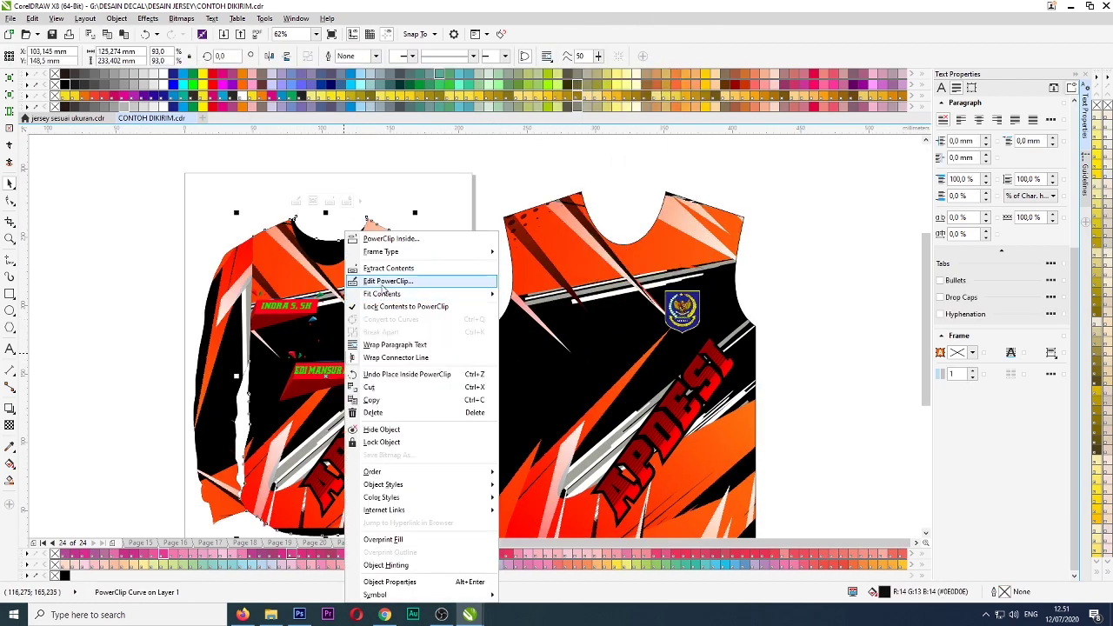
{"action": "left_click", "coordinate": [383, 282]}
- Move the new label over the old one, scale it to about 61 mm wide, and delete the old label from the clipped contents
{"action": "scroll", "coordinate": [260, 312], "scroll_direction": "up", "scroll_amount": 1}
{"action": "left_click_drag", "start_coordinate": [396, 436], "coordinate": [321, 312]}
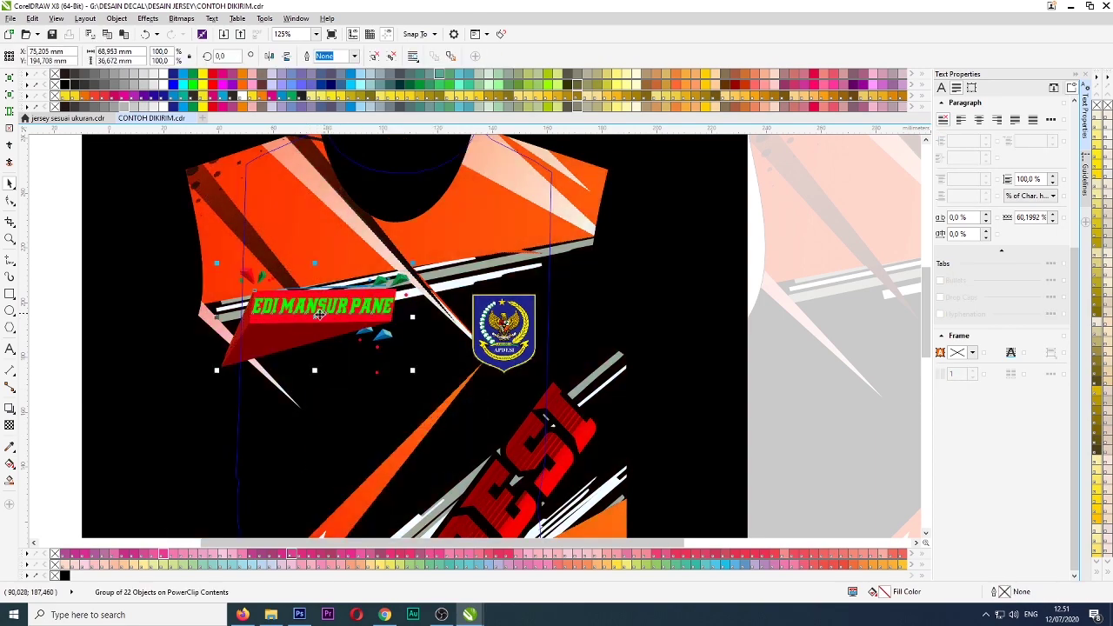
{"action": "scroll", "coordinate": [321, 312], "scroll_direction": "up", "scroll_amount": 1}
{"action": "left_click_drag", "start_coordinate": [502, 425], "coordinate": [458, 405]}
{"action": "mouse_move", "coordinate": [290, 298]}
{"action": "left_mouse_down"}
{"action": "mouse_move", "coordinate": [304, 387]}
{"action": "mouse_move", "coordinate": [293, 301]}
{"action": "left_mouse_up"}
{"action": "left_click", "coordinate": [304, 300]}
{"action": "key", "text": "Delete"}
{"action": "scroll", "coordinate": [280, 230], "scroll_direction": "down", "scroll_amount": 2}
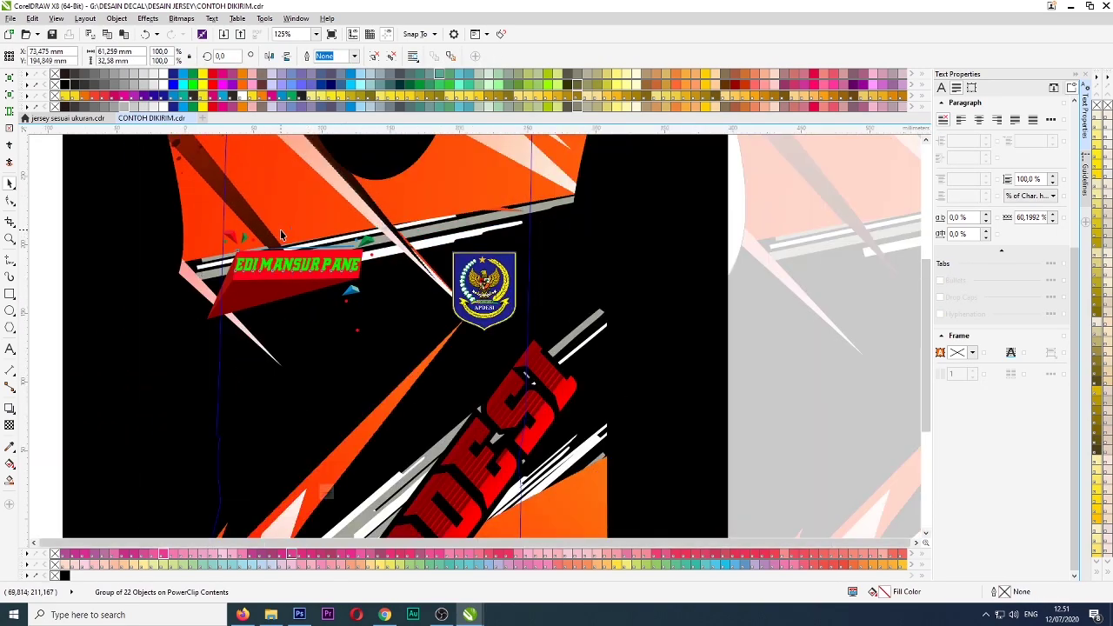
{"action": "left_click", "coordinate": [347, 492]}
- Delete the leftover jersey front beside page 24's mockup
{"action": "scroll", "coordinate": [559, 316], "scroll_direction": "down", "scroll_amount": 1}
{"action": "left_click_drag", "start_coordinate": [705, 193], "coordinate": [517, 457]}
{"action": "key", "text": "Delete"}
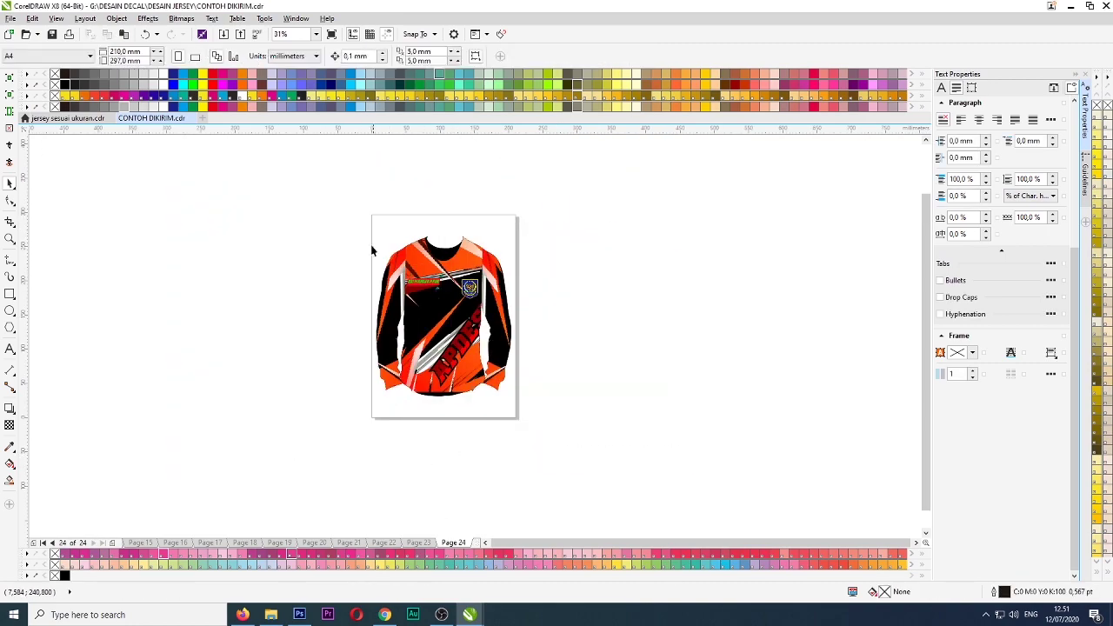
- Copy page 24's complete mockup and paste it onto a new page 25
{"action": "left_click_drag", "start_coordinate": [354, 210], "coordinate": [580, 453]}
{"action": "left_click", "coordinate": [112, 543]}
{"action": "key", "text": "ctrl+v"}
{"action": "scroll", "coordinate": [478, 285], "scroll_direction": "up", "scroll_amount": 1}
{"action": "left_click", "coordinate": [638, 253]}
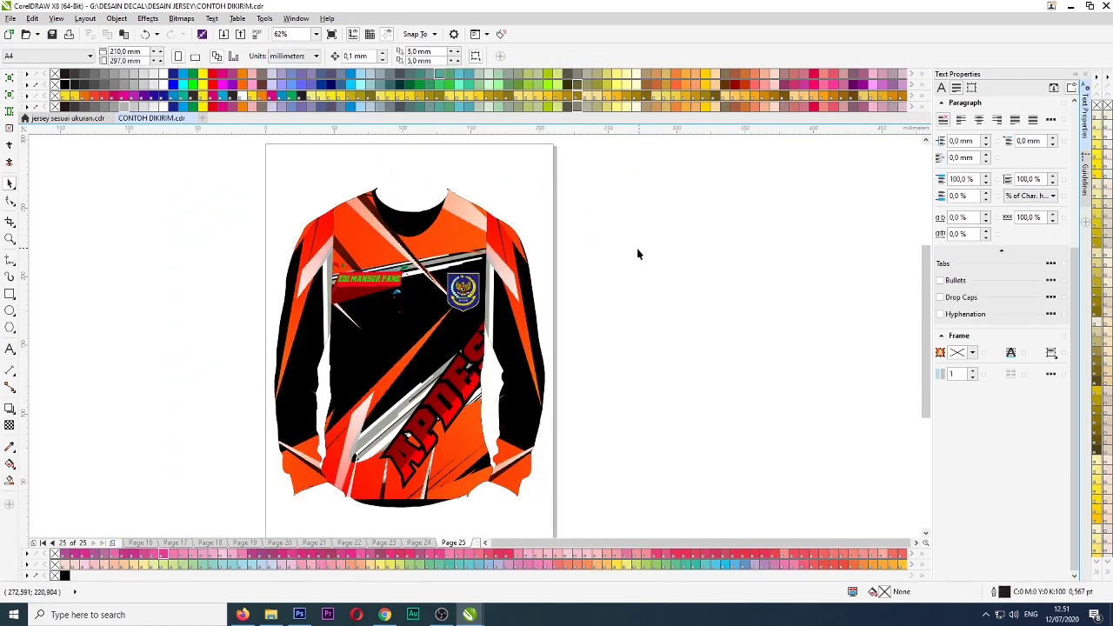
- Copy the next jersey front from jersey sesuai ukuran.cdr and paste it centred on page 25 of CONTOH DIKIRIM.cdr
{"action": "left_click", "coordinate": [68, 118]}
{"action": "scroll", "coordinate": [466, 411], "scroll_direction": "down", "scroll_amount": 1}
{"action": "scroll", "coordinate": [202, 417], "scroll_direction": "up", "scroll_amount": 1}
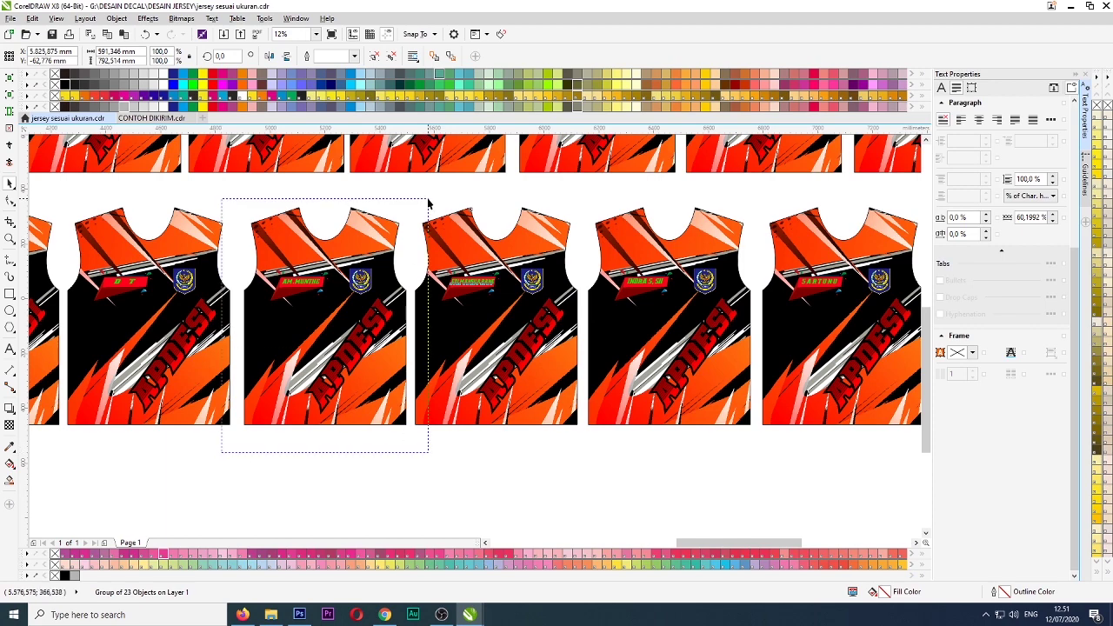
{"action": "left_click", "coordinate": [139, 119]}
{"action": "key", "text": "ctrl+v"}
{"action": "key", "text": "p"}
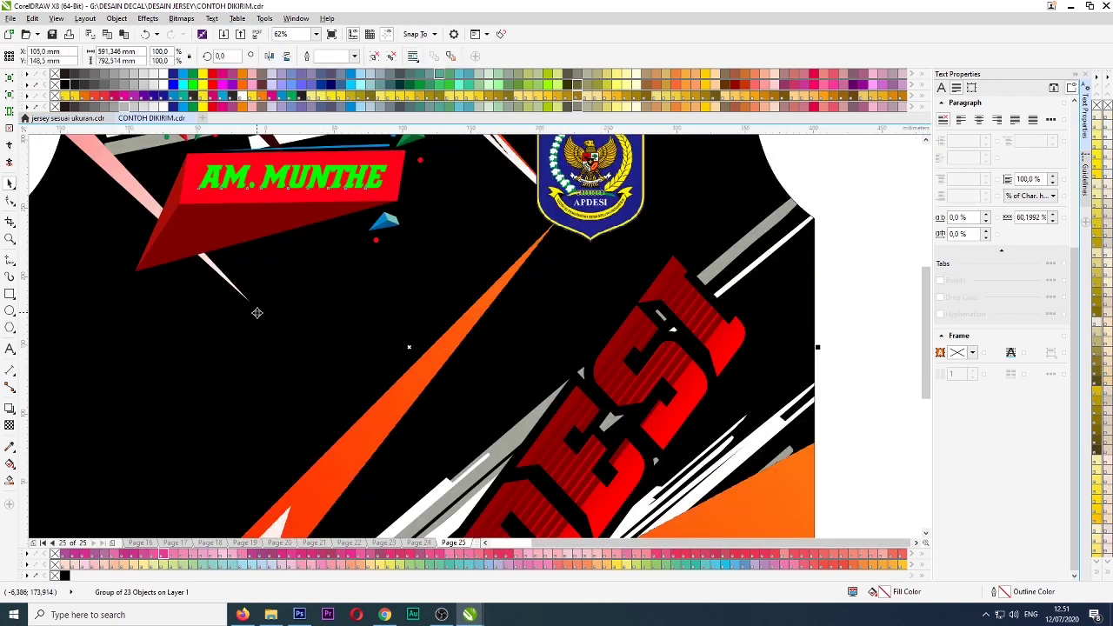
- Scale the pasted jersey front to about 196 mm wide and place it beside page 25's mockup
{"action": "scroll", "coordinate": [374, 348], "scroll_direction": "down", "scroll_amount": 3}
{"action": "left_click_drag", "start_coordinate": [432, 288], "coordinate": [395, 336]}
{"action": "left_click_drag", "start_coordinate": [383, 358], "coordinate": [420, 358]}
{"action": "scroll", "coordinate": [388, 361], "scroll_direction": "up", "scroll_amount": 3}
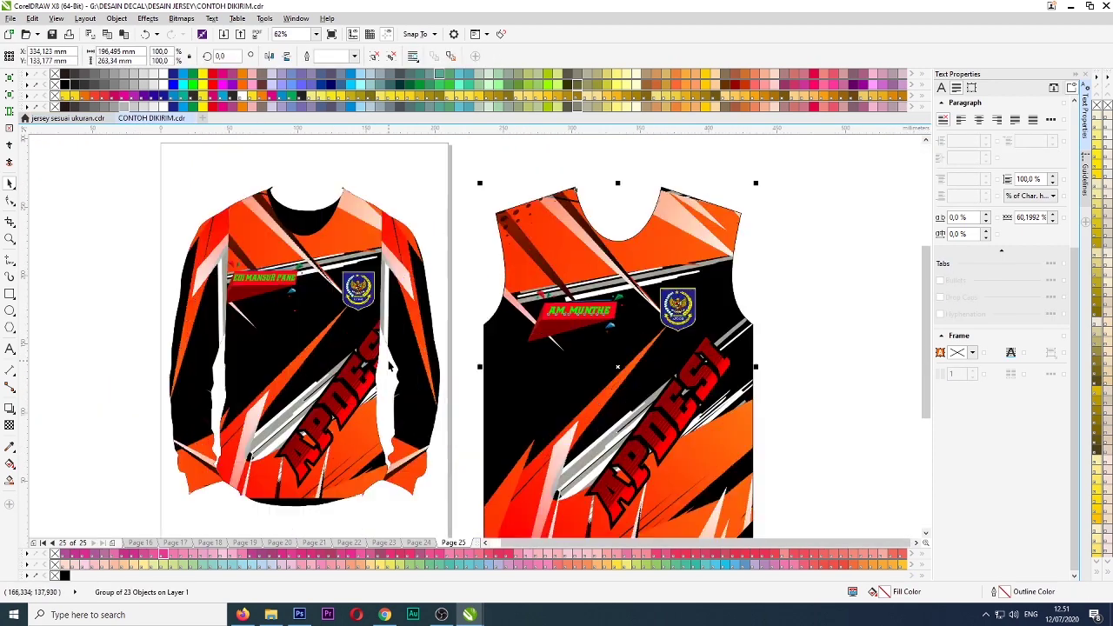
- Go to page 24, ungroup the jersey front beside the mockup and group only its name label artwork
{"action": "left_click", "coordinate": [419, 543]}
{"action": "right_click", "coordinate": [572, 316]}
{"action": "left_click", "coordinate": [608, 58]}
{"action": "left_click_drag", "start_coordinate": [484, 255], "coordinate": [634, 367]}
{"action": "key", "text": "ctrl+g"}
- Clip the grouped name label inside the mockup's front body on page 24 and open the clipped contents again
{"action": "right_click", "coordinate": [579, 317]}
{"action": "left_click", "coordinate": [624, 16]}
{"action": "left_click", "coordinate": [298, 330]}
{"action": "right_click", "coordinate": [298, 331]}
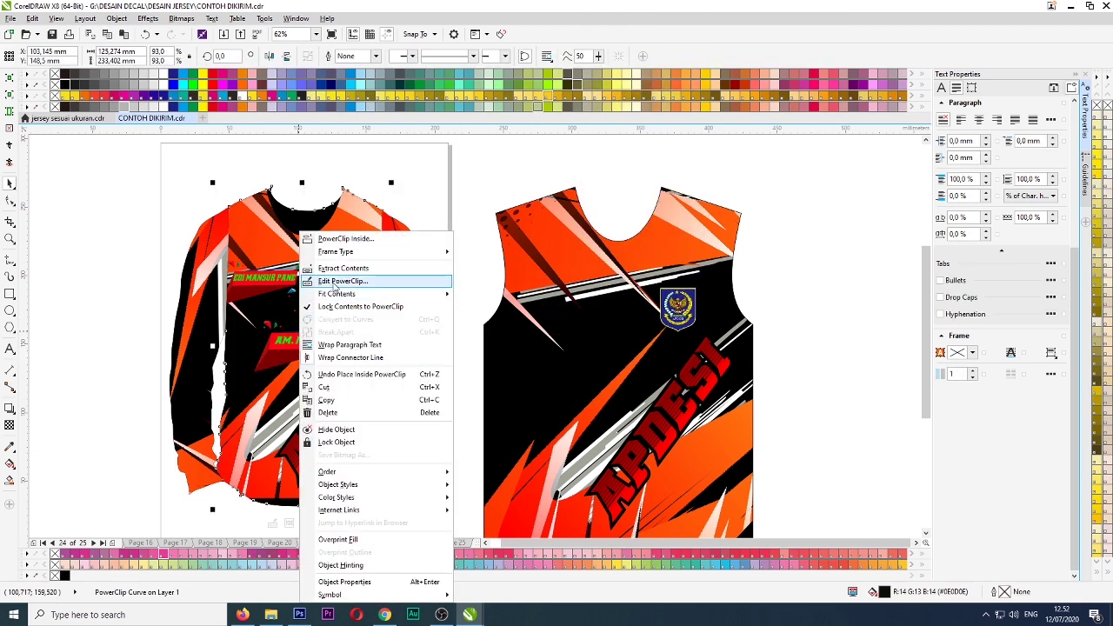
{"action": "left_click", "coordinate": [333, 282]}
- Position and shrink the new label to match the old one, delete the old label, and finish editing the clipped contents
{"action": "scroll", "coordinate": [235, 293], "scroll_direction": "up", "scroll_amount": 1}
{"action": "left_click", "coordinate": [373, 400]}
{"action": "left_click_drag", "start_coordinate": [371, 399], "coordinate": [291, 267]}
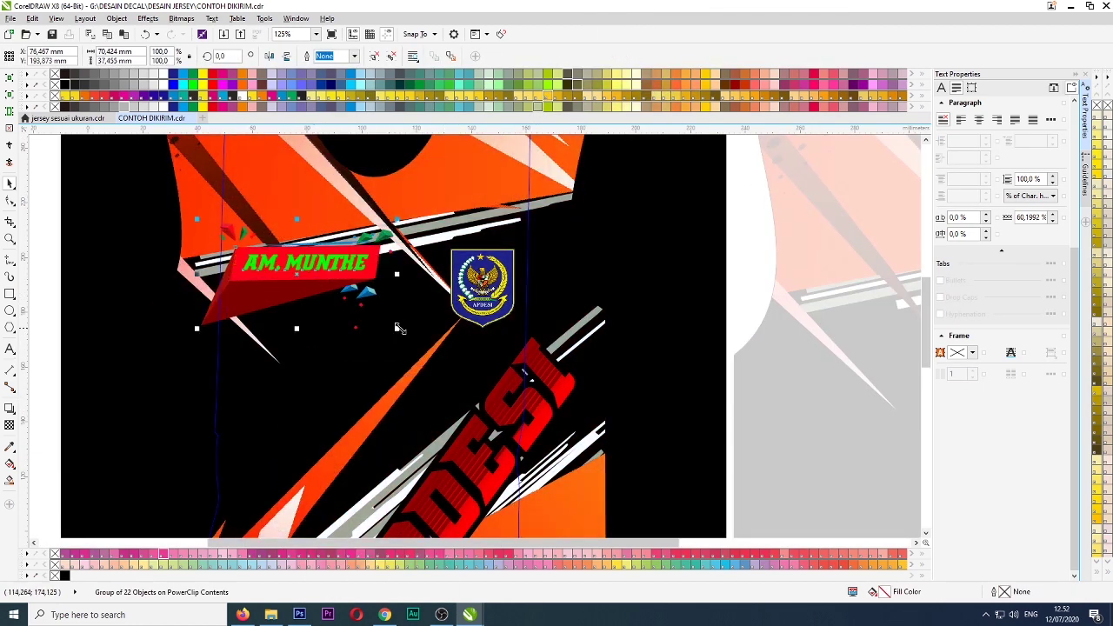
{"action": "scroll", "coordinate": [398, 209], "scroll_direction": "up", "scroll_amount": 3}
{"action": "left_click_drag", "start_coordinate": [399, 208], "coordinate": [371, 223]}
{"action": "left_click", "coordinate": [283, 291]}
{"action": "mouse_move", "coordinate": [291, 287]}
{"action": "left_mouse_down"}
{"action": "mouse_move", "coordinate": [321, 370]}
{"action": "mouse_move", "coordinate": [282, 284]}
{"action": "mouse_move", "coordinate": [291, 284]}
{"action": "left_mouse_up"}
{"action": "key", "text": "Delete"}
{"action": "scroll", "coordinate": [304, 260], "scroll_direction": "down", "scroll_amount": 2}
{"action": "scroll", "coordinate": [291, 267], "scroll_direction": "up", "scroll_amount": 1}
{"action": "scroll", "coordinate": [361, 251], "scroll_direction": "down", "scroll_amount": 1}
{"action": "left_click", "coordinate": [358, 504]}
- Adjust the name label's position slightly inside the clipped front body on page 25
{"action": "left_click", "coordinate": [385, 543]}
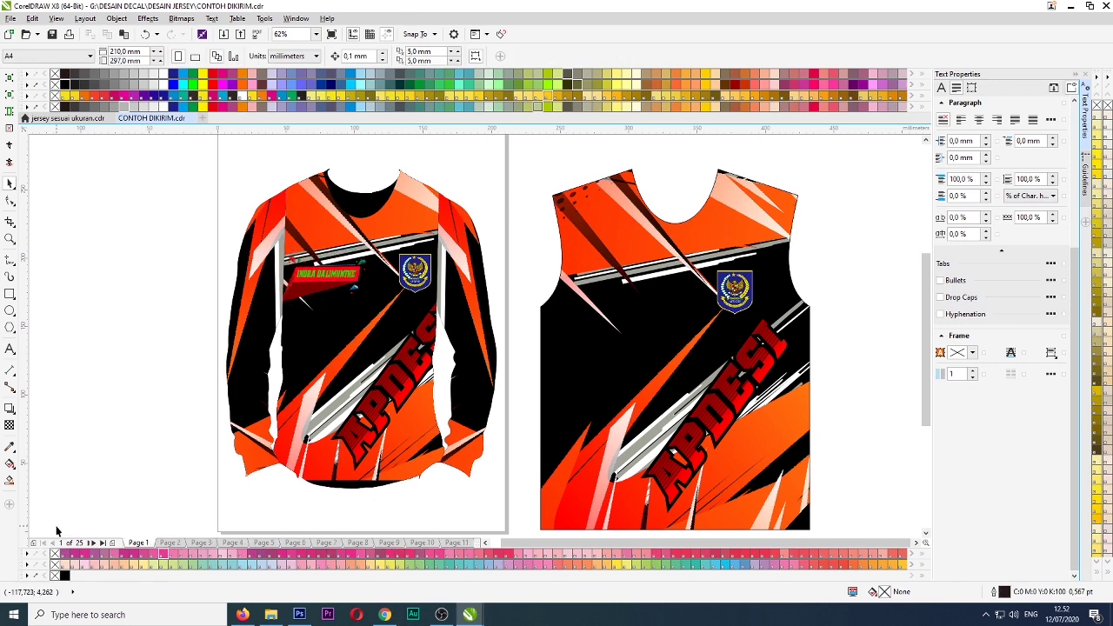
{"action": "left_click", "coordinate": [99, 543]}
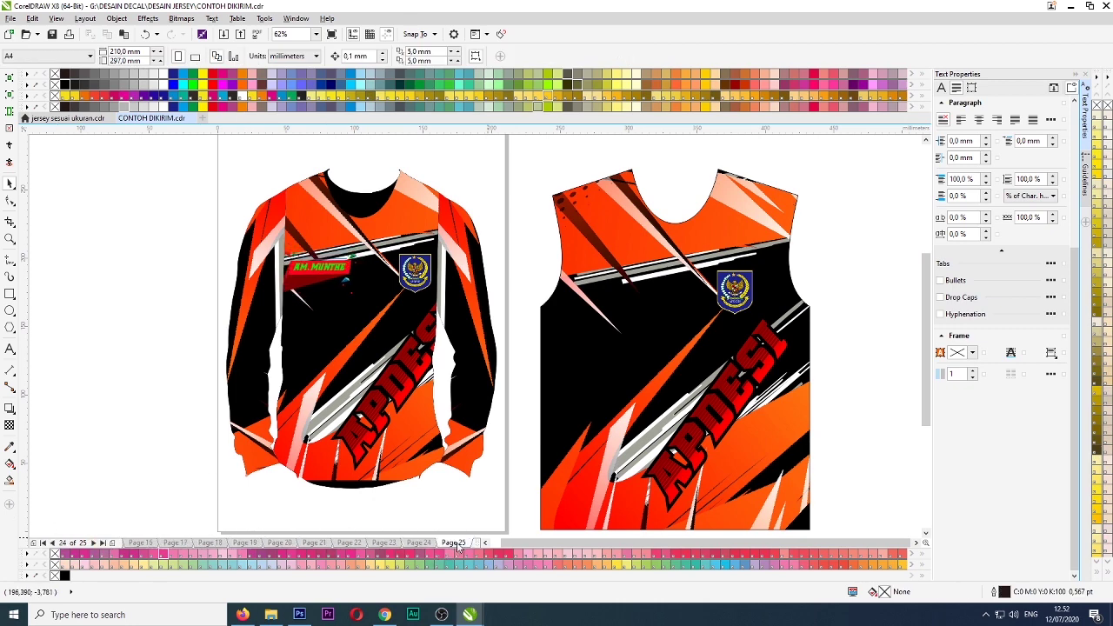
{"action": "double_click", "coordinate": [343, 283]}
{"action": "scroll", "coordinate": [313, 258], "scroll_direction": "up", "scroll_amount": 1}
{"action": "left_click_drag", "start_coordinate": [317, 262], "coordinate": [323, 286]}
{"action": "scroll", "coordinate": [318, 265], "scroll_direction": "down", "scroll_amount": 2}
{"action": "left_click", "coordinate": [365, 429], "text": "ctrl"}
{"action": "scroll", "coordinate": [320, 269], "scroll_direction": "up", "scroll_amount": 1}
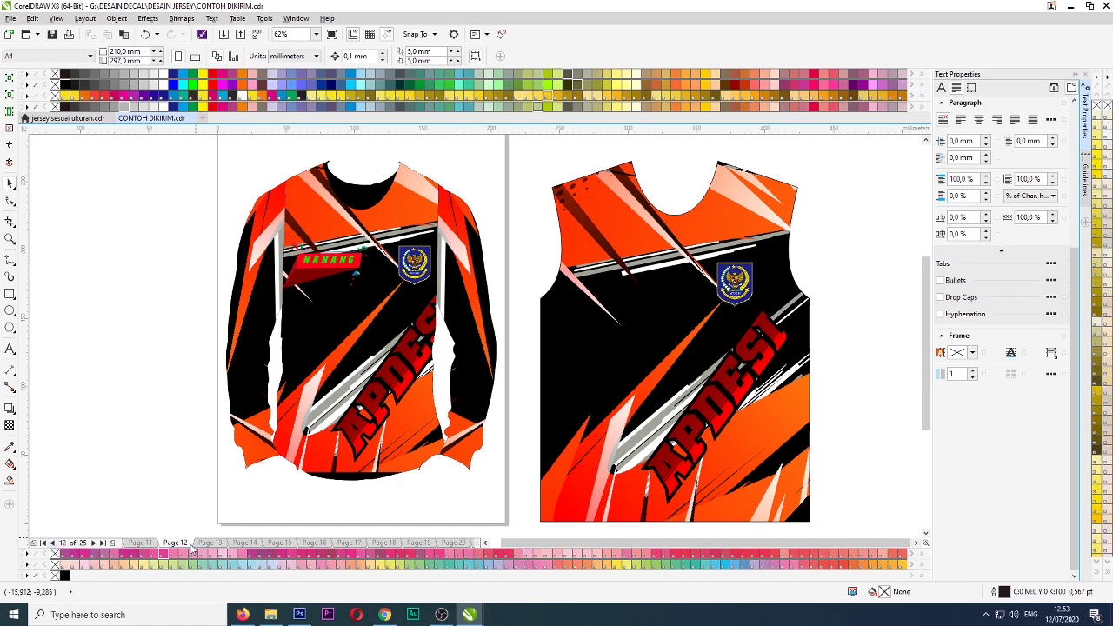
- Shift the name label about 1 mm to the left inside the clipped front body on page 12
{"action": "left_click", "coordinate": [305, 272]}
{"action": "left_click", "coordinate": [304, 273], "text": "ctrl"}
{"action": "scroll", "coordinate": [304, 275], "scroll_direction": "up", "scroll_amount": 5}
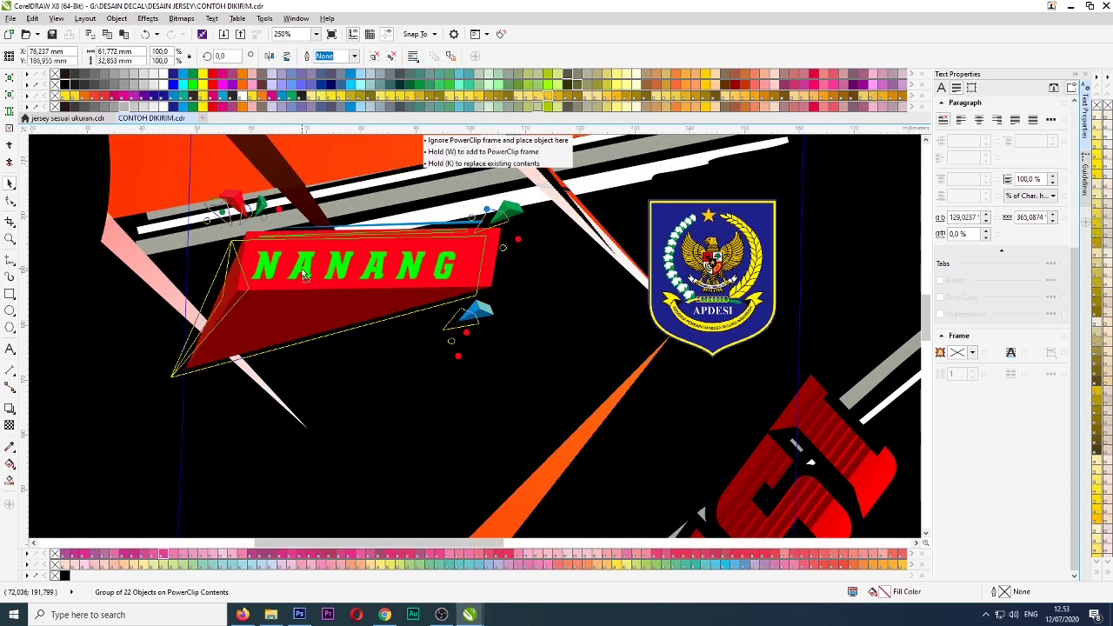
{"action": "scroll", "coordinate": [304, 275], "scroll_direction": "down", "scroll_amount": 5}
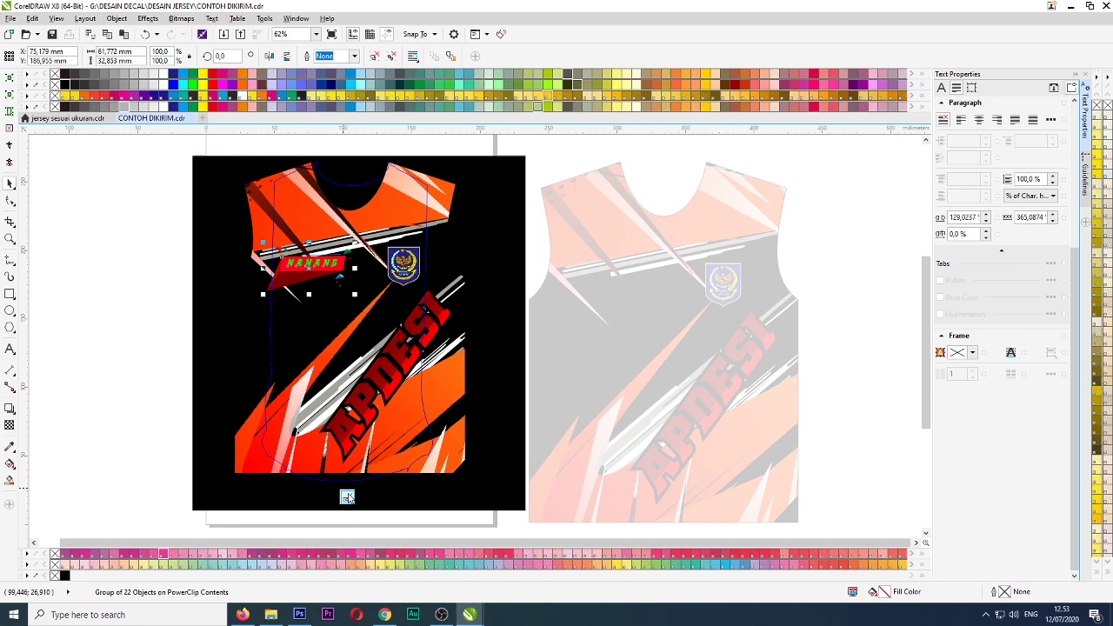
{"action": "left_click", "coordinate": [347, 497]}
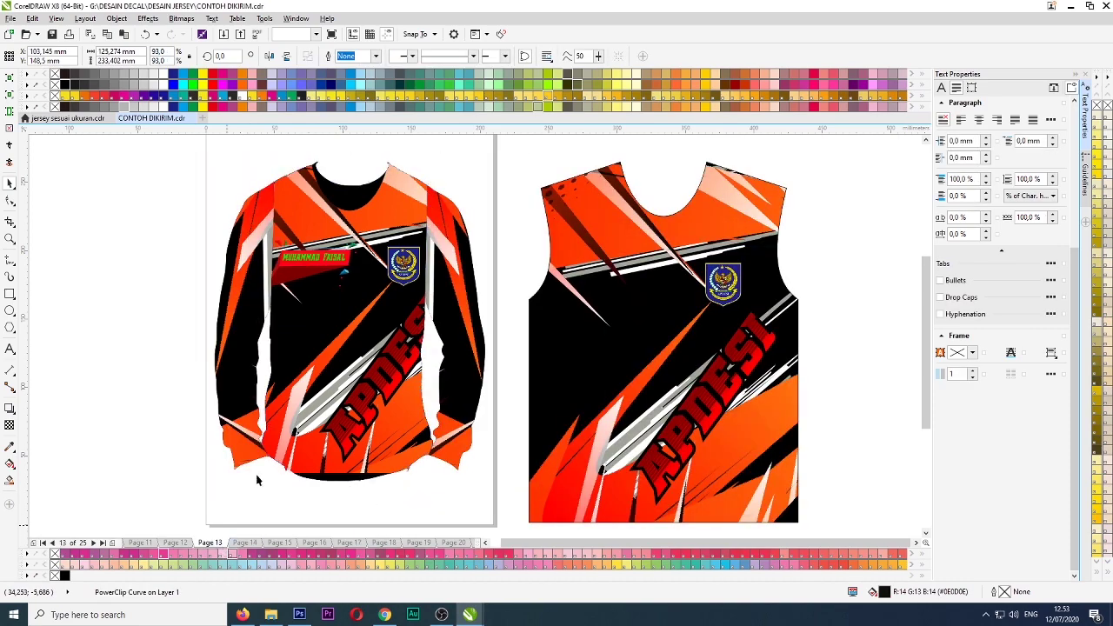
- Open the clipped contents of page 13's front body and select its name label group
{"action": "right_click", "coordinate": [310, 261]}
{"action": "left_click", "coordinate": [343, 280]}
{"action": "scroll", "coordinate": [301, 272], "scroll_direction": "up", "scroll_amount": 3}
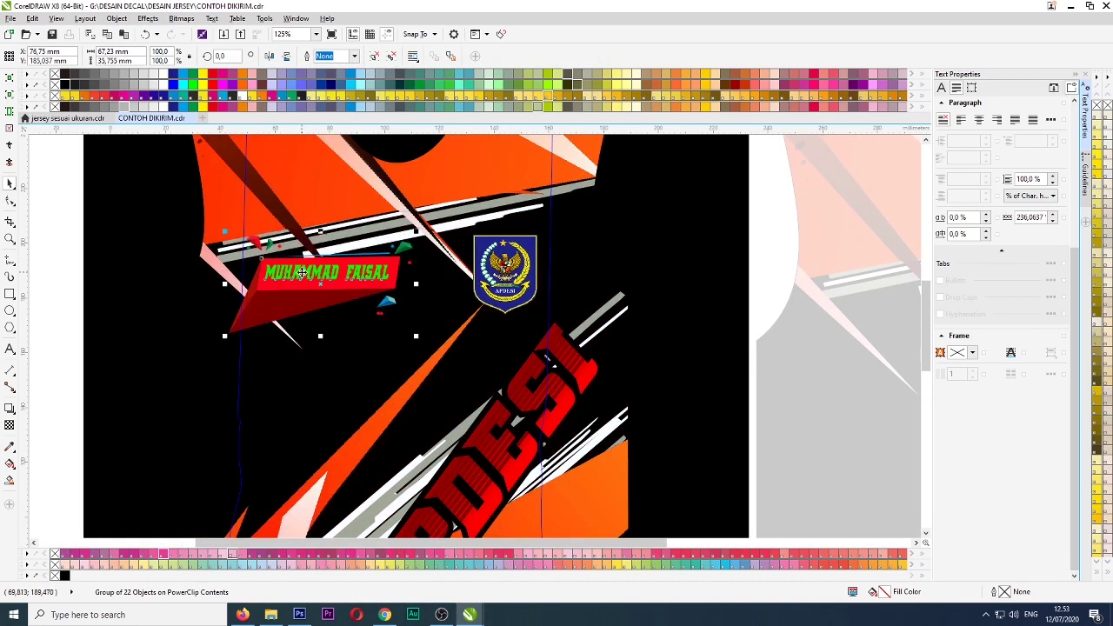
{"action": "scroll", "coordinate": [460, 398], "scroll_direction": "up", "scroll_amount": 3}
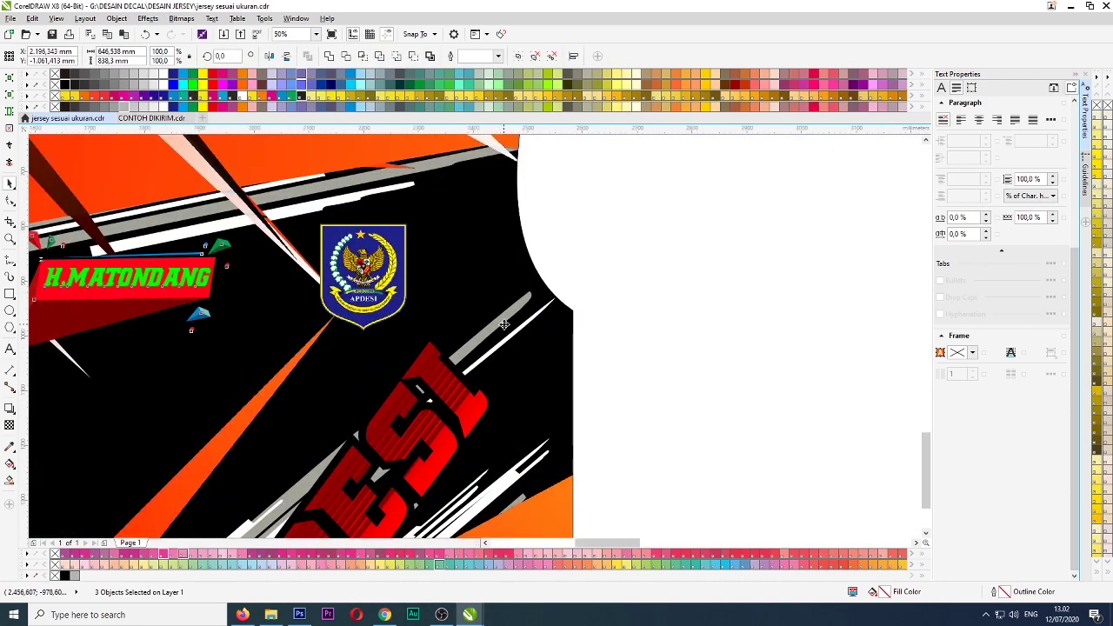
- In jersey sesuai ukuran.cdr, move the name label slightly to the left on the XXXL jersey front
{"action": "scroll", "coordinate": [504, 325], "scroll_direction": "down", "scroll_amount": 1}
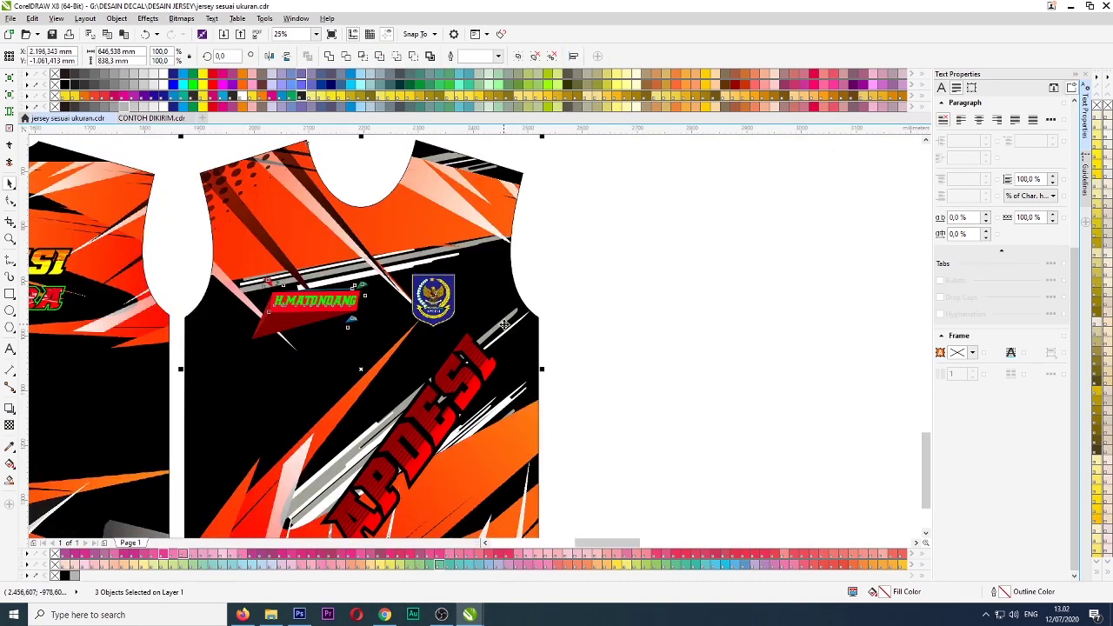
{"action": "scroll", "coordinate": [504, 324], "scroll_direction": "down", "scroll_amount": 1}
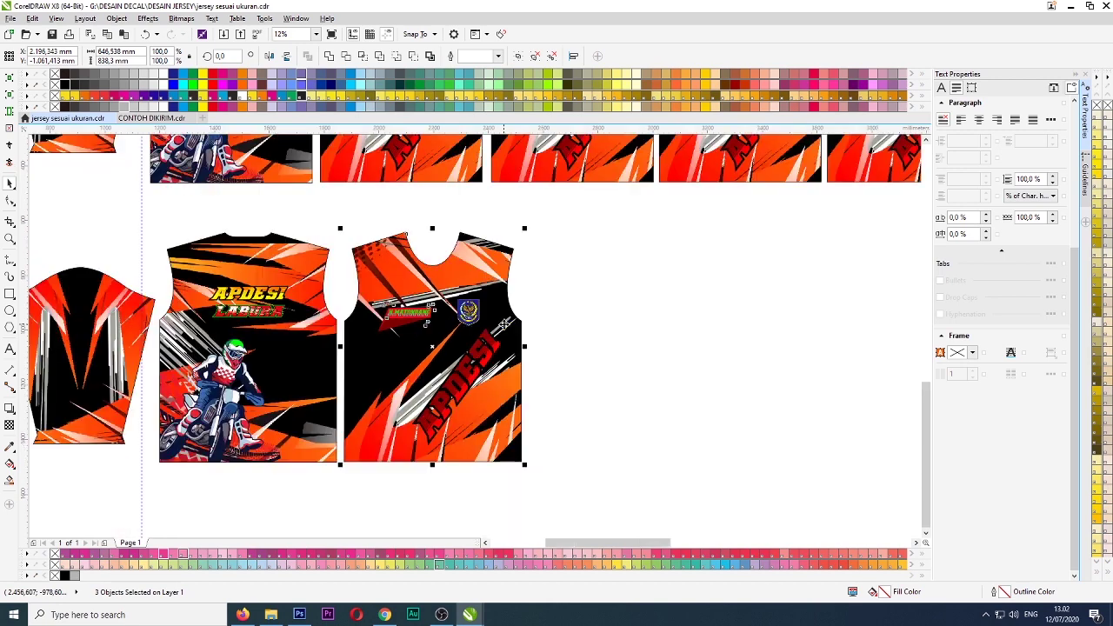
{"action": "left_click", "coordinate": [564, 311]}
{"action": "scroll", "coordinate": [387, 311], "scroll_direction": "up", "scroll_amount": 1}
{"action": "left_click_drag", "start_coordinate": [494, 387], "coordinate": [507, 384]}
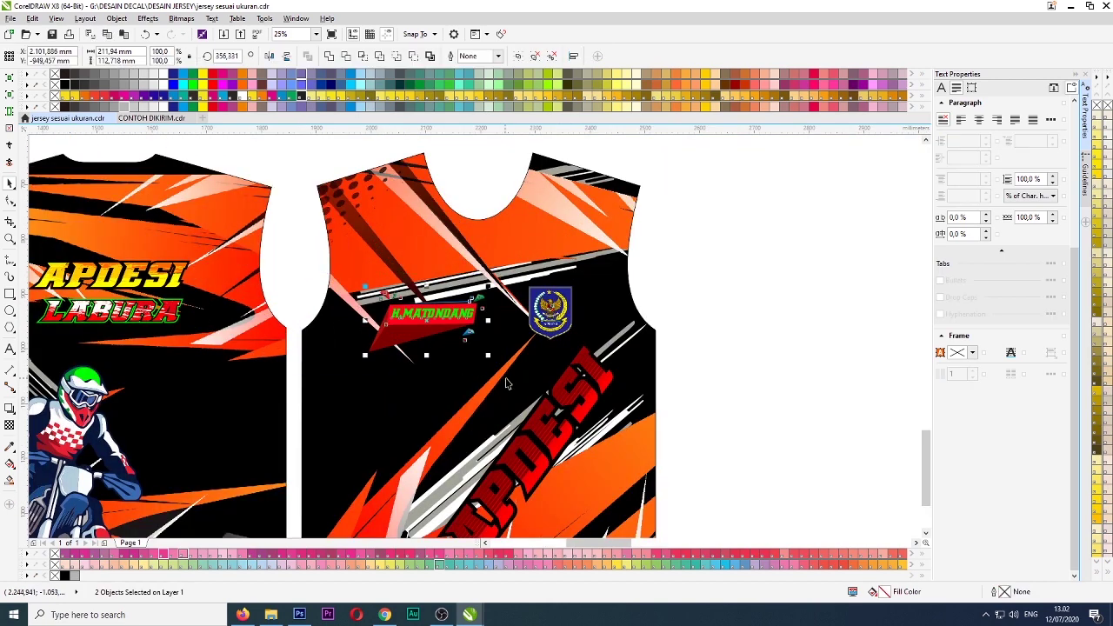
{"action": "left_click_drag", "start_coordinate": [447, 316], "coordinate": [437, 320]}
- Move the APDESI emblem slightly to the right inside the XXXL jersey front's clipped contents and finish editing them
{"action": "left_click_drag", "start_coordinate": [726, 258], "coordinate": [534, 359]}
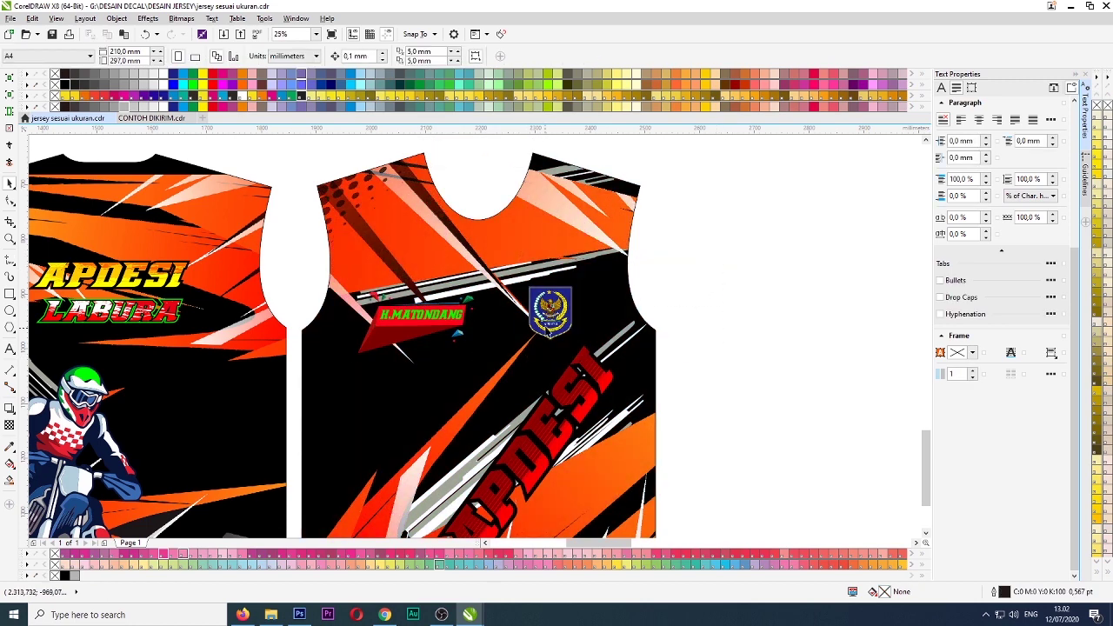
{"action": "left_click", "coordinate": [548, 329]}
{"action": "right_click", "coordinate": [548, 329]}
{"action": "left_click", "coordinate": [574, 290]}
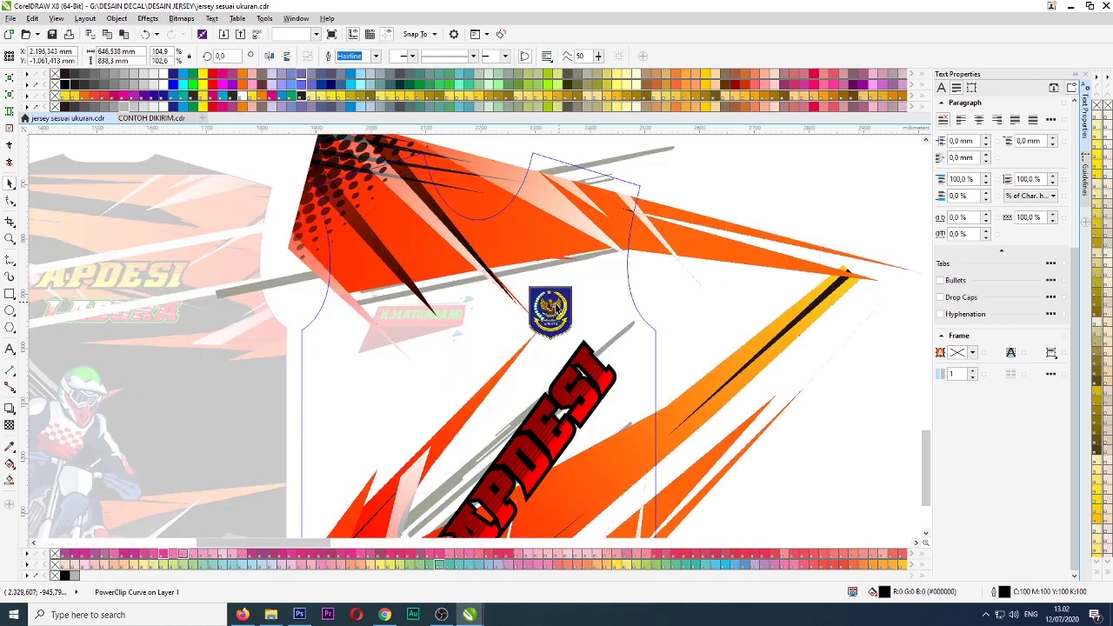
{"action": "left_click", "coordinate": [553, 308]}
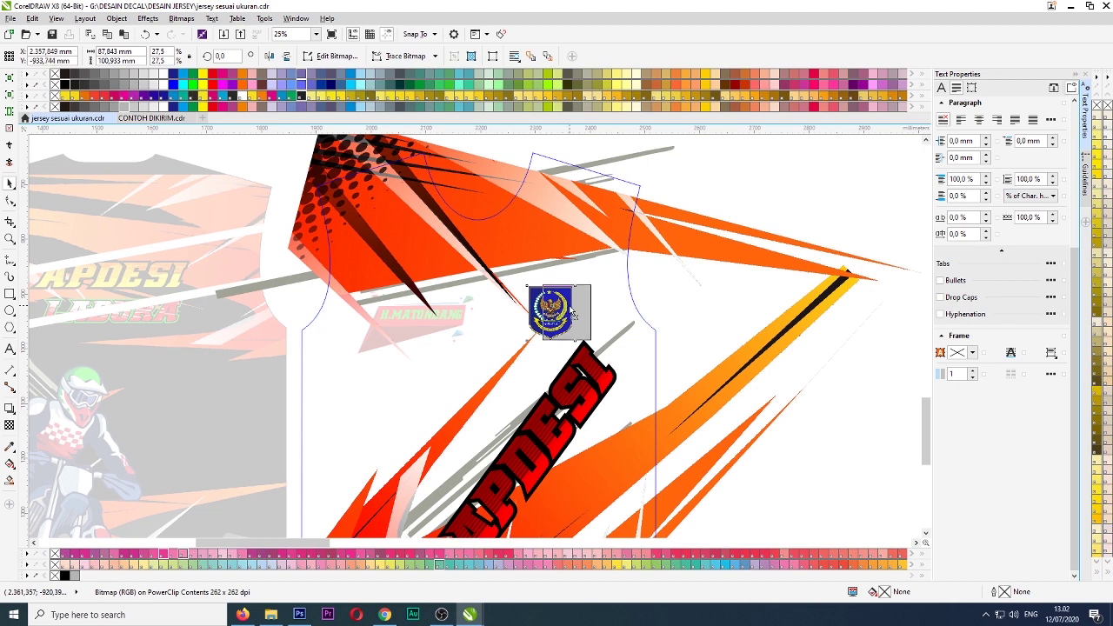
{"action": "scroll", "coordinate": [540, 272], "scroll_direction": "down", "scroll_amount": 1}
{"action": "scroll", "coordinate": [539, 270], "scroll_direction": "down", "scroll_amount": 2}
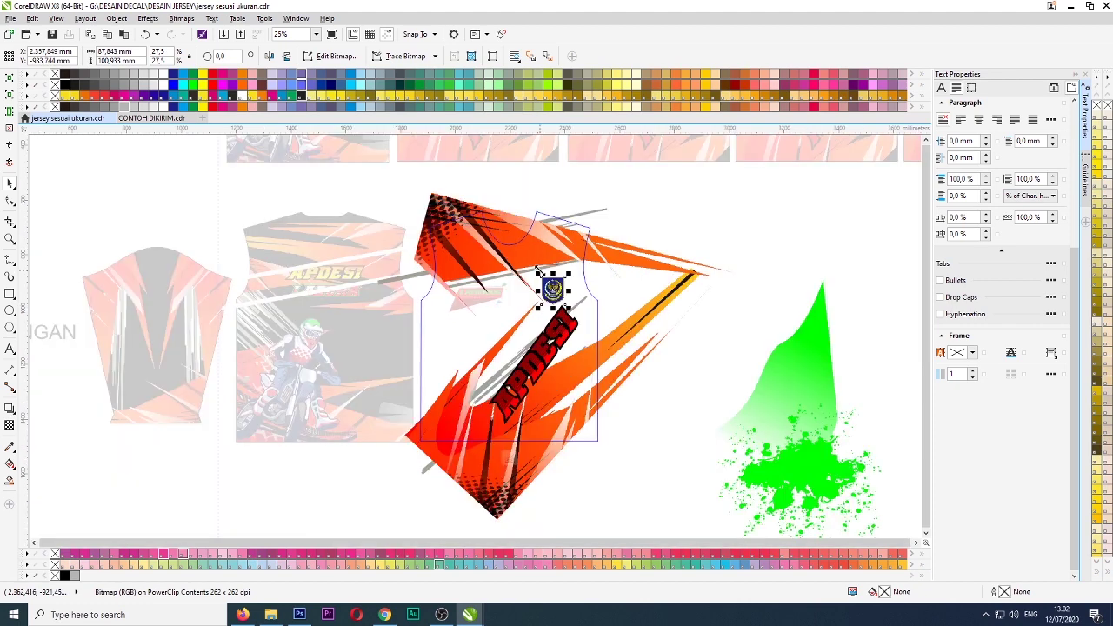
{"action": "scroll", "coordinate": [522, 441], "scroll_direction": "down", "scroll_amount": 3}
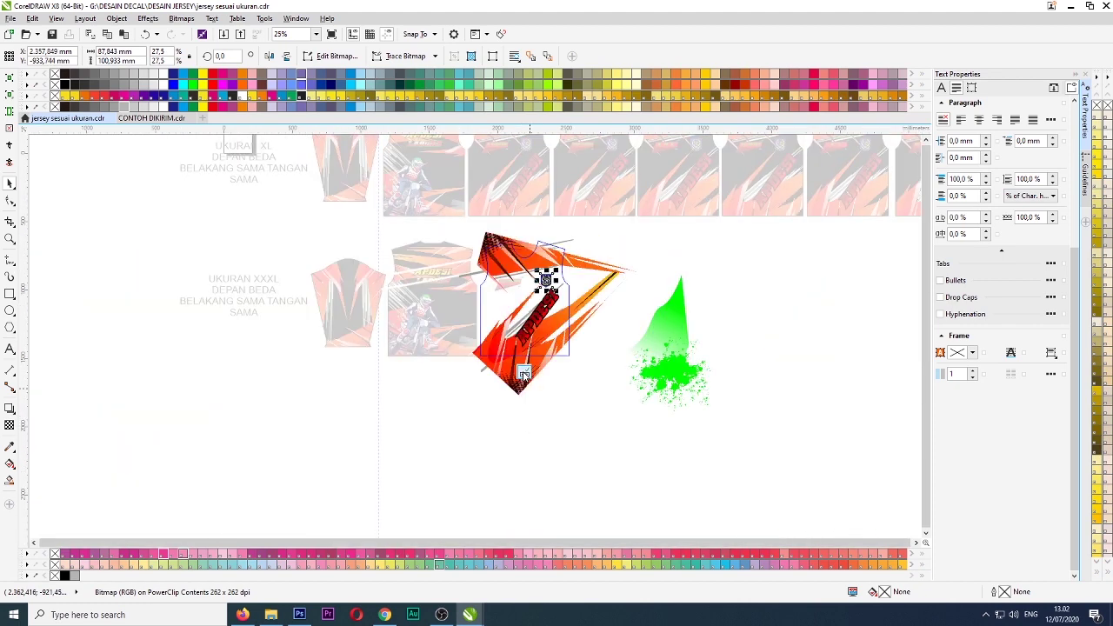
{"action": "left_click", "coordinate": [522, 370]}
{"action": "left_click", "coordinate": [653, 345]}
- Select the complete XXXL jersey front and switch to CONTOH DIKIRIM.cdr
{"action": "scroll", "coordinate": [567, 369], "scroll_direction": "down", "scroll_amount": 1}
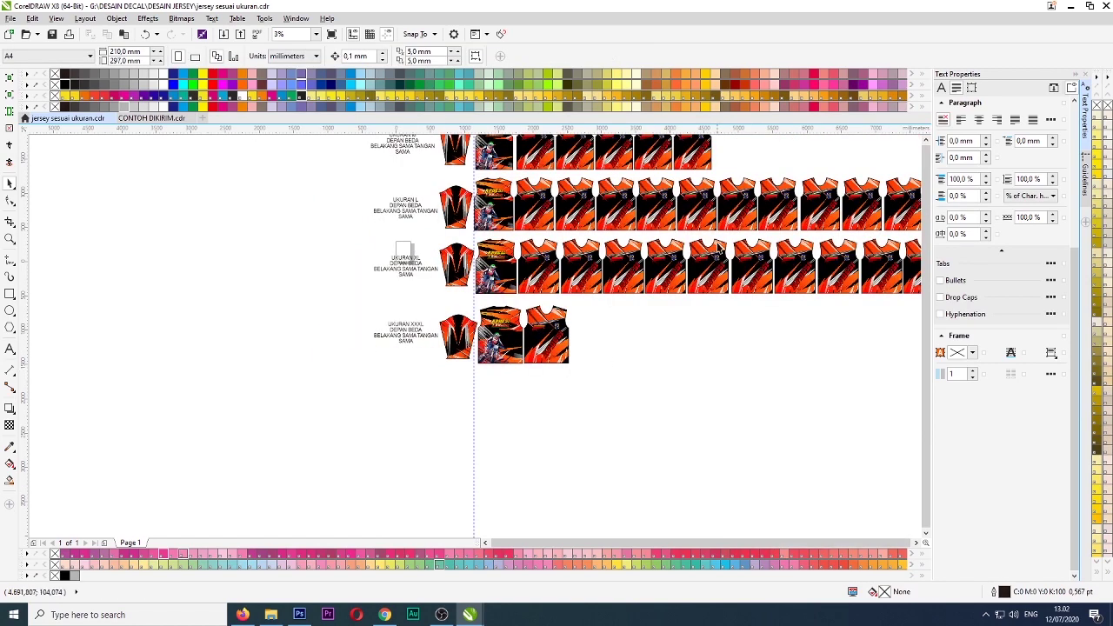
{"action": "scroll", "coordinate": [715, 228], "scroll_direction": "up", "scroll_amount": 1}
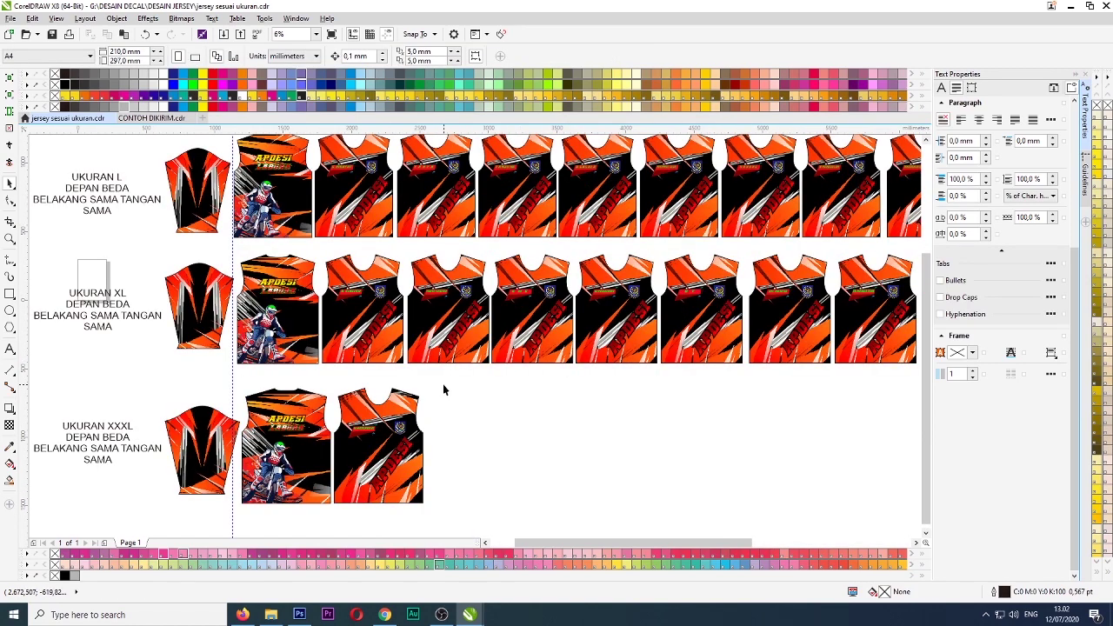
{"action": "left_click_drag", "start_coordinate": [444, 383], "coordinate": [314, 527]}
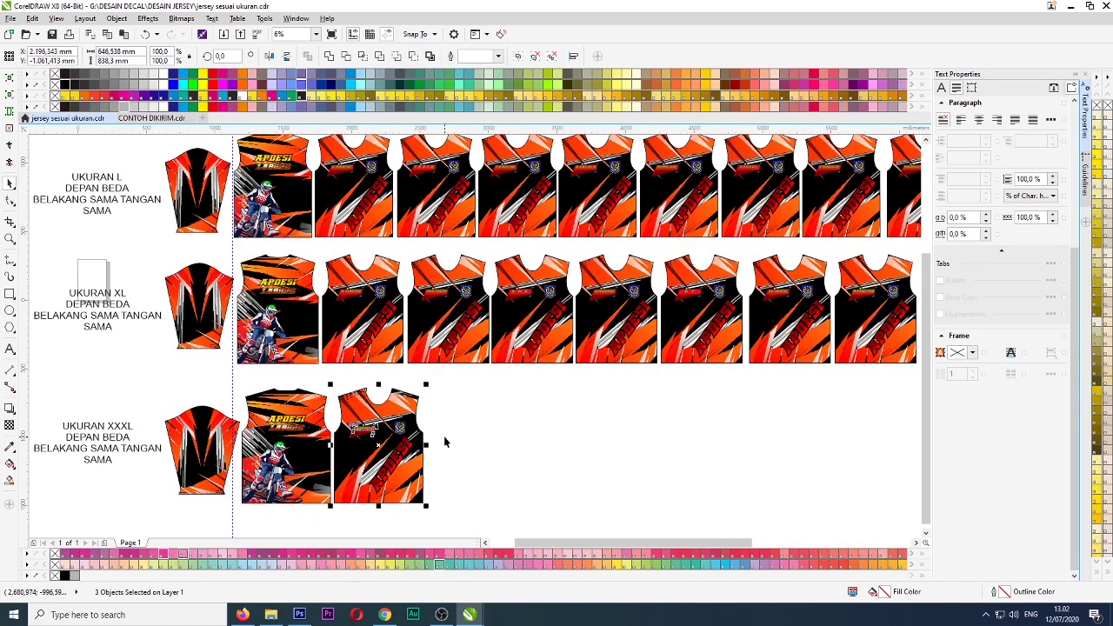
{"action": "left_click", "coordinate": [140, 120]}
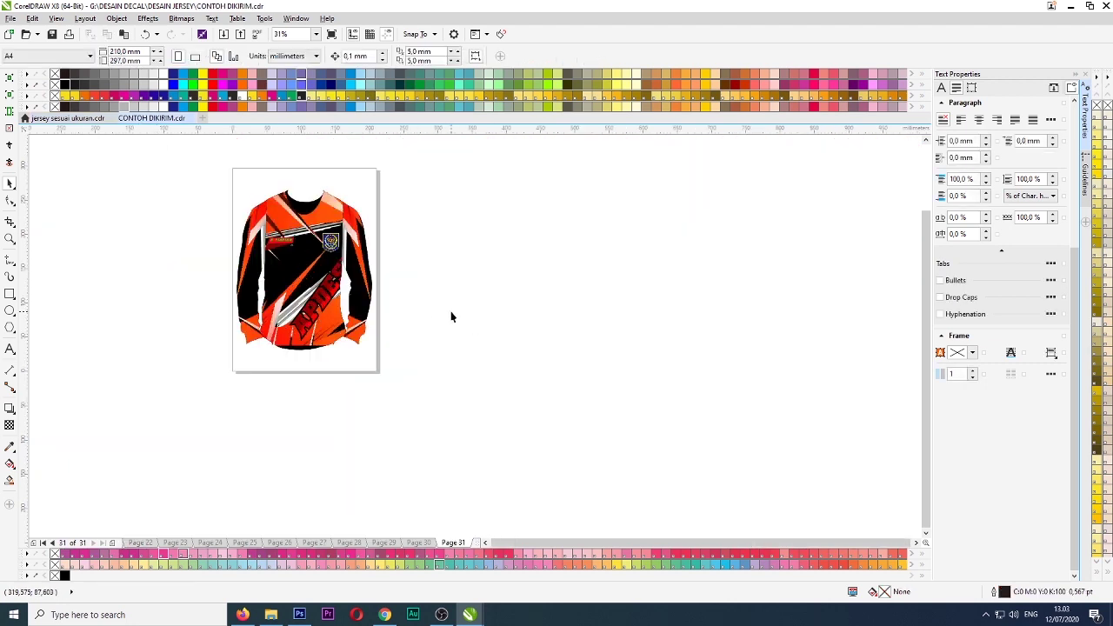
- Paste the XXXL jersey front onto page 31, move it beside the mockup, and scale it down to about 184 × 238 mm
{"action": "key", "text": "ctrl+v"}
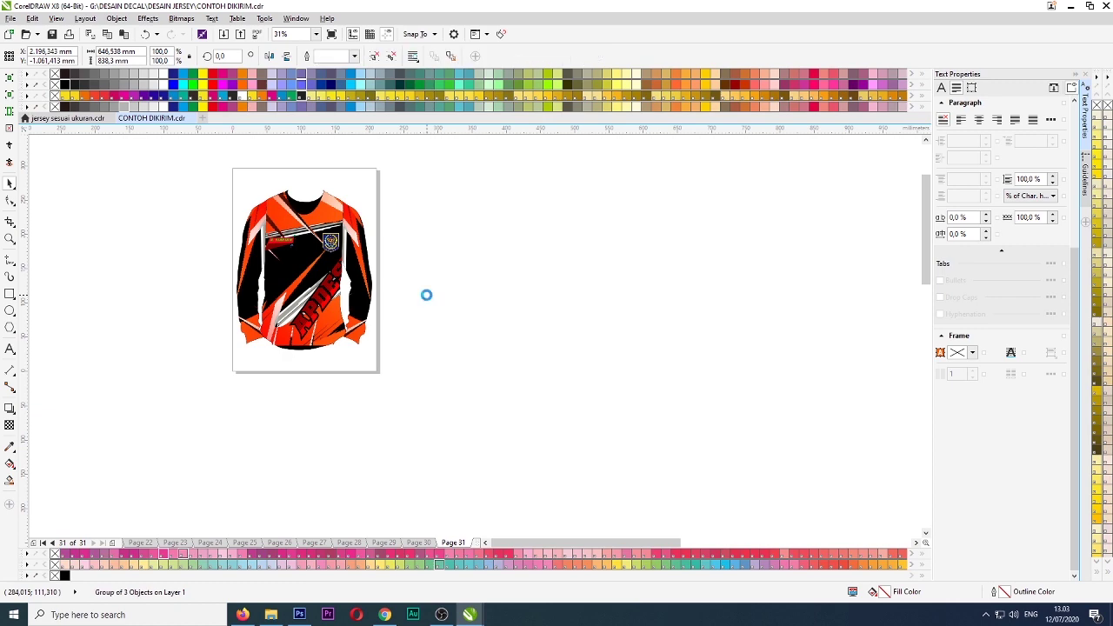
{"action": "scroll", "coordinate": [426, 295], "scroll_direction": "down", "scroll_amount": 2}
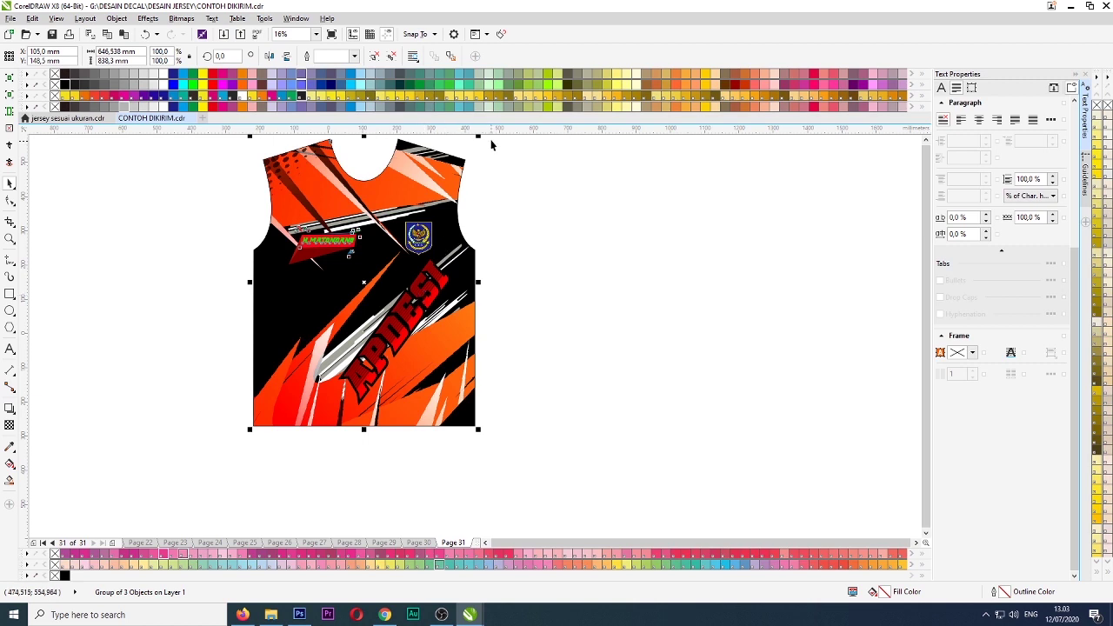
{"action": "left_click_drag", "start_coordinate": [392, 261], "coordinate": [500, 257]}
{"action": "scroll", "coordinate": [384, 275], "scroll_direction": "up", "scroll_amount": 1}
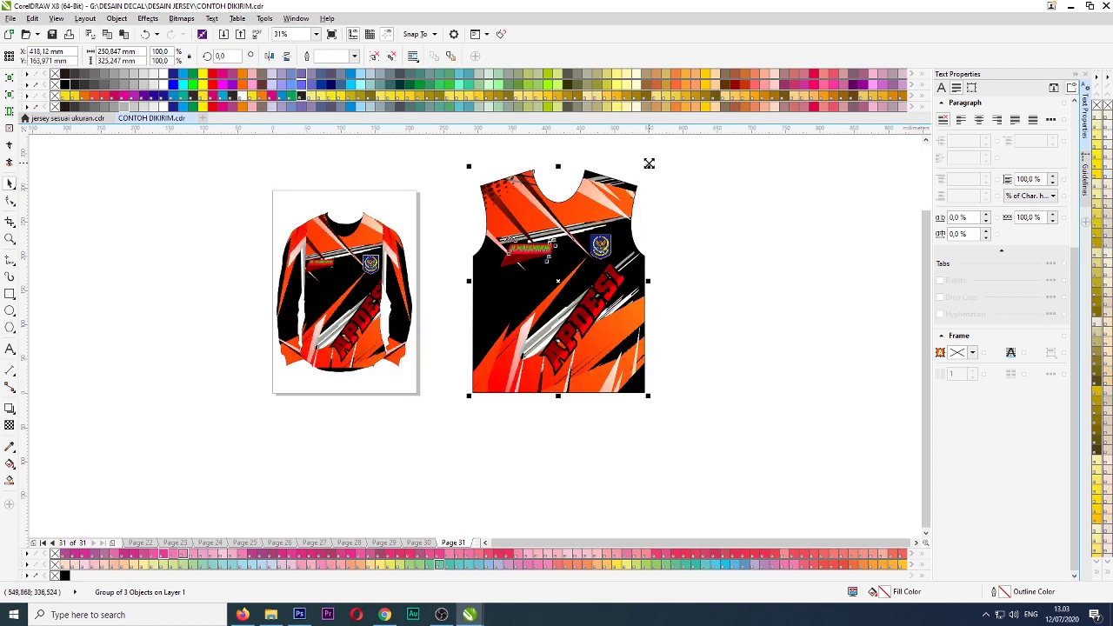
{"action": "left_click_drag", "start_coordinate": [634, 193], "coordinate": [626, 197]}
{"action": "left_click_drag", "start_coordinate": [481, 277], "coordinate": [466, 276]}
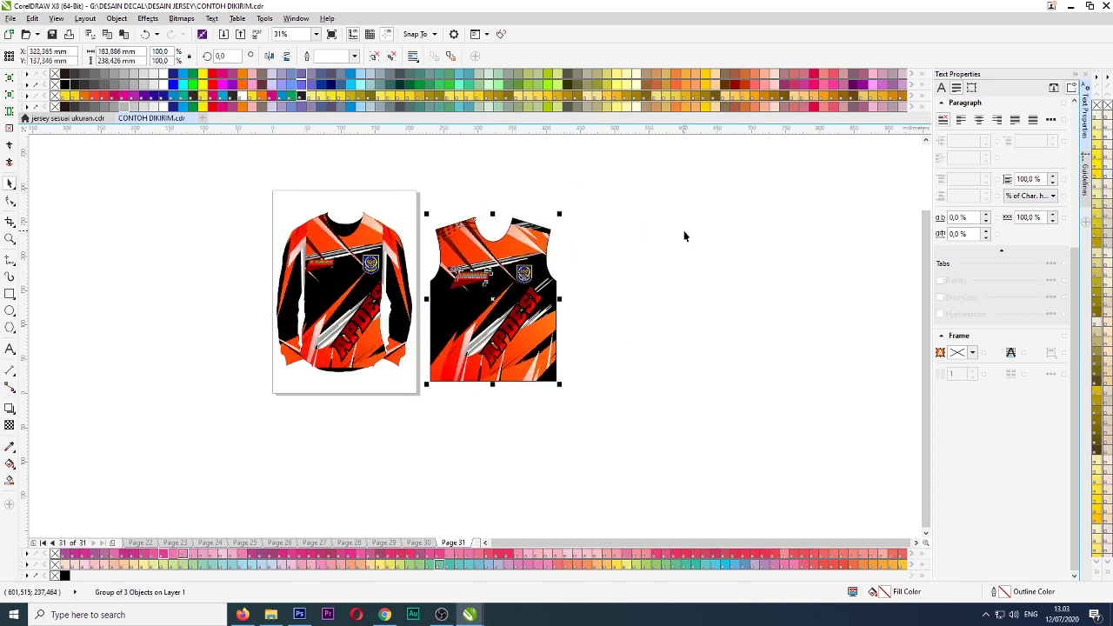
{"action": "left_click", "coordinate": [684, 236]}
- Ungroup the pasted jersey front on page 31 and group its two name label pieces
{"action": "scroll", "coordinate": [342, 277], "scroll_direction": "up", "scroll_amount": 2}
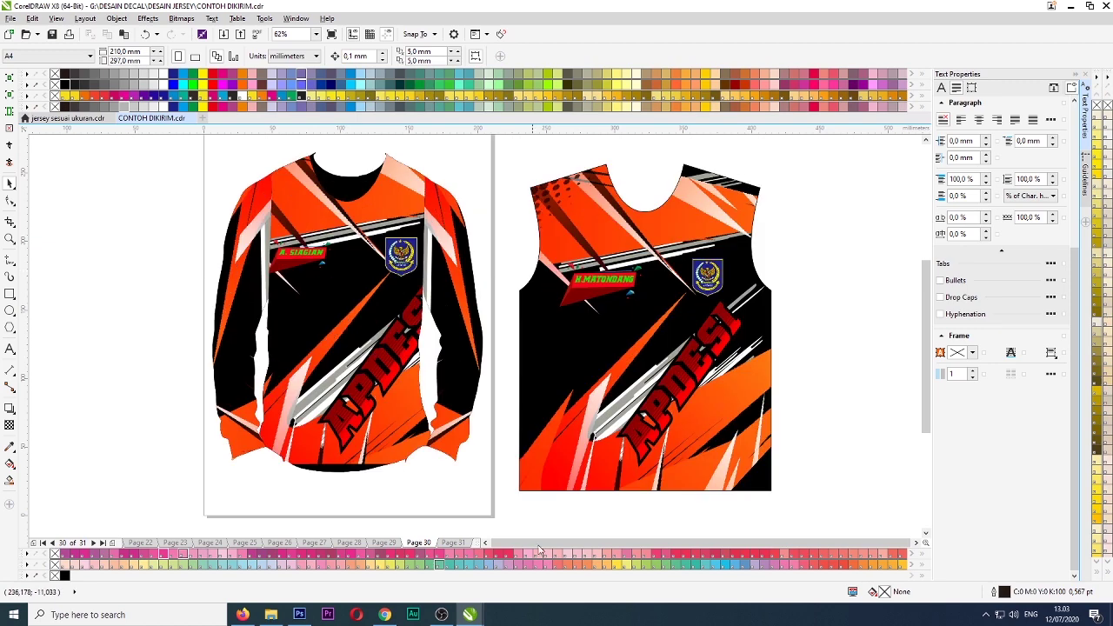
{"action": "left_click", "coordinate": [453, 542]}
{"action": "left_click", "coordinate": [617, 312]}
{"action": "right_click", "coordinate": [616, 313]}
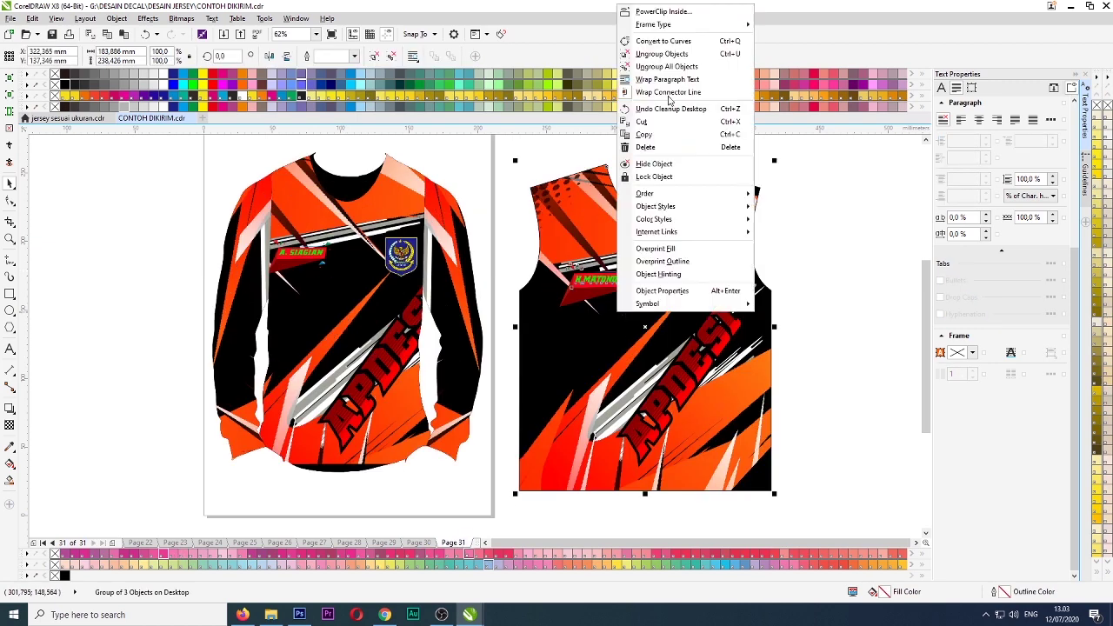
{"action": "left_click", "coordinate": [661, 54]}
{"action": "left_click_drag", "start_coordinate": [505, 235], "coordinate": [634, 330]}
{"action": "left_click", "coordinate": [654, 327]}
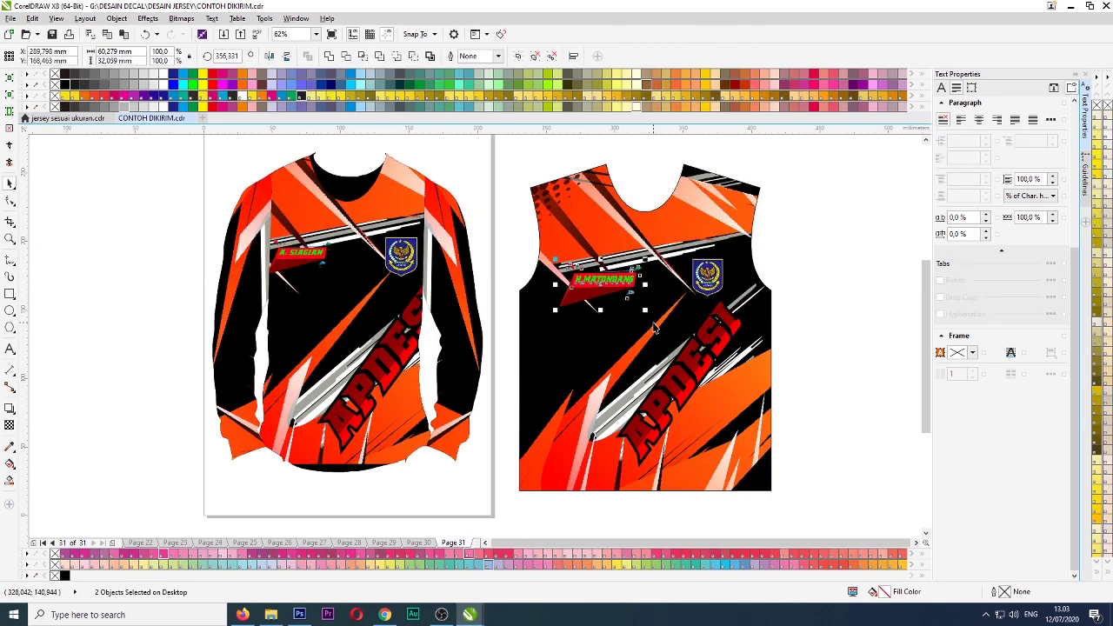
{"action": "left_click", "coordinate": [617, 294]}
{"action": "right_click", "coordinate": [618, 293]}
{"action": "left_click", "coordinate": [860, 274]}
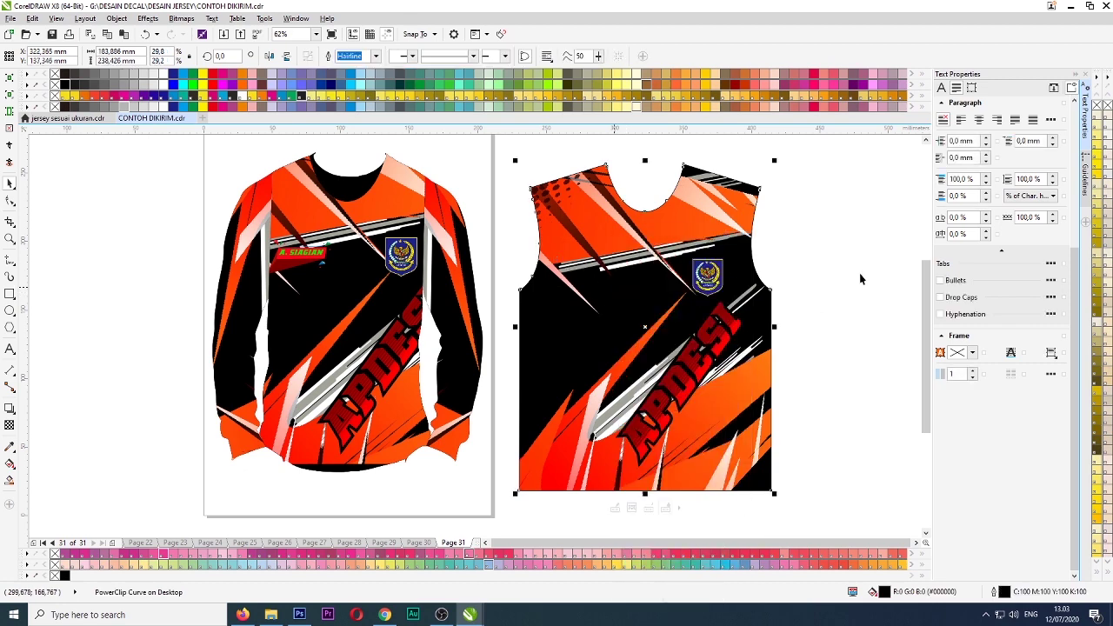
- Delete the pasted front body and transfer its name label group into the clipped contents of page 31's mockup front
{"action": "left_click", "coordinate": [722, 270]}
{"action": "key", "text": "Delete"}
{"action": "left_click", "coordinate": [580, 290]}
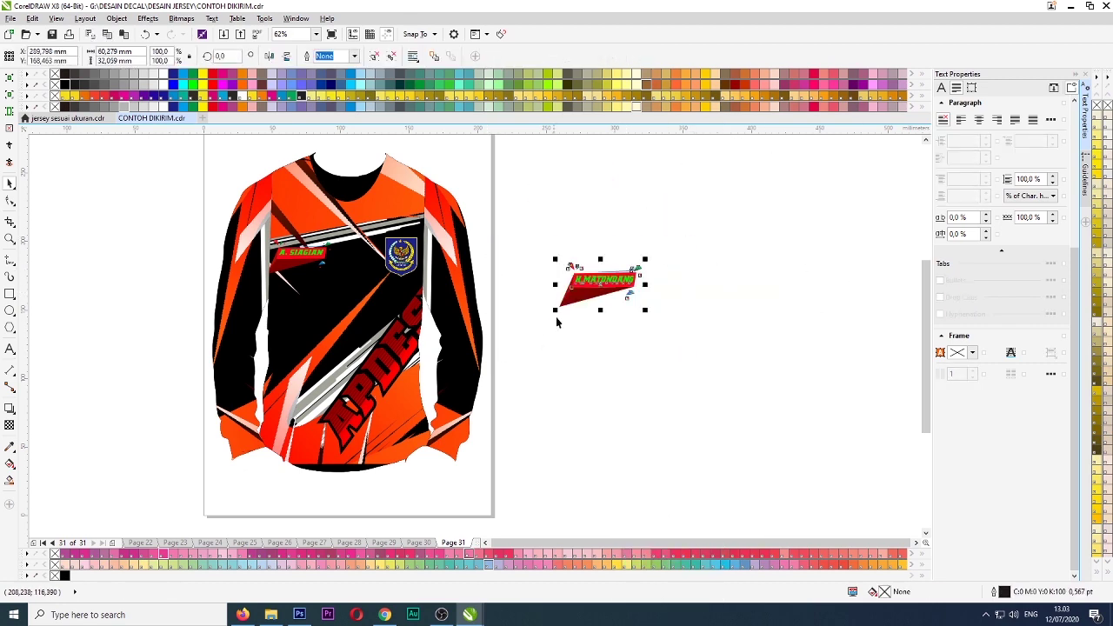
{"action": "right_click", "coordinate": [579, 293]}
{"action": "left_click", "coordinate": [623, 299]}
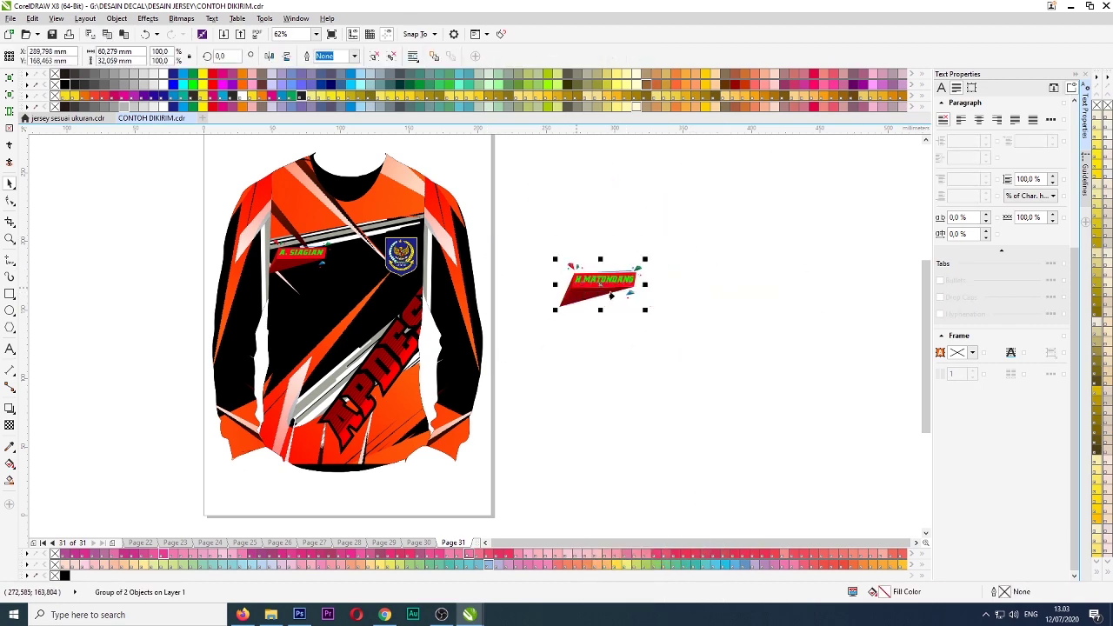
{"action": "left_click", "coordinate": [324, 233]}
{"action": "right_click", "coordinate": [324, 233]}
{"action": "left_click", "coordinate": [366, 281]}
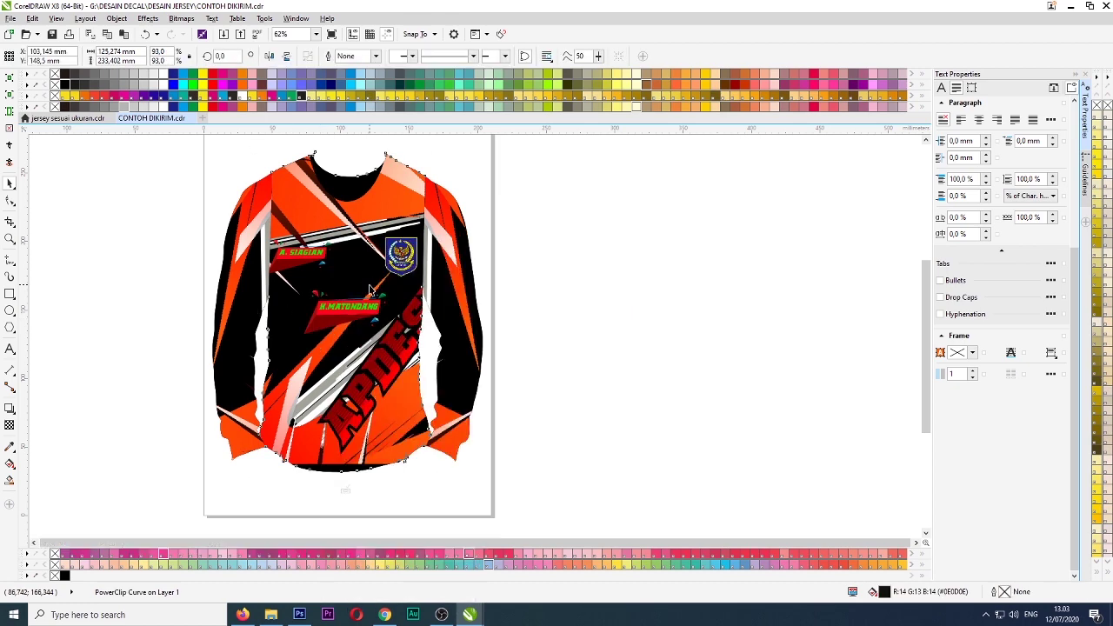
- Place the new name label over the old one on the mockup chest and scale it to 92.7%
{"action": "scroll", "coordinate": [360, 325], "scroll_direction": "up", "scroll_amount": 3}
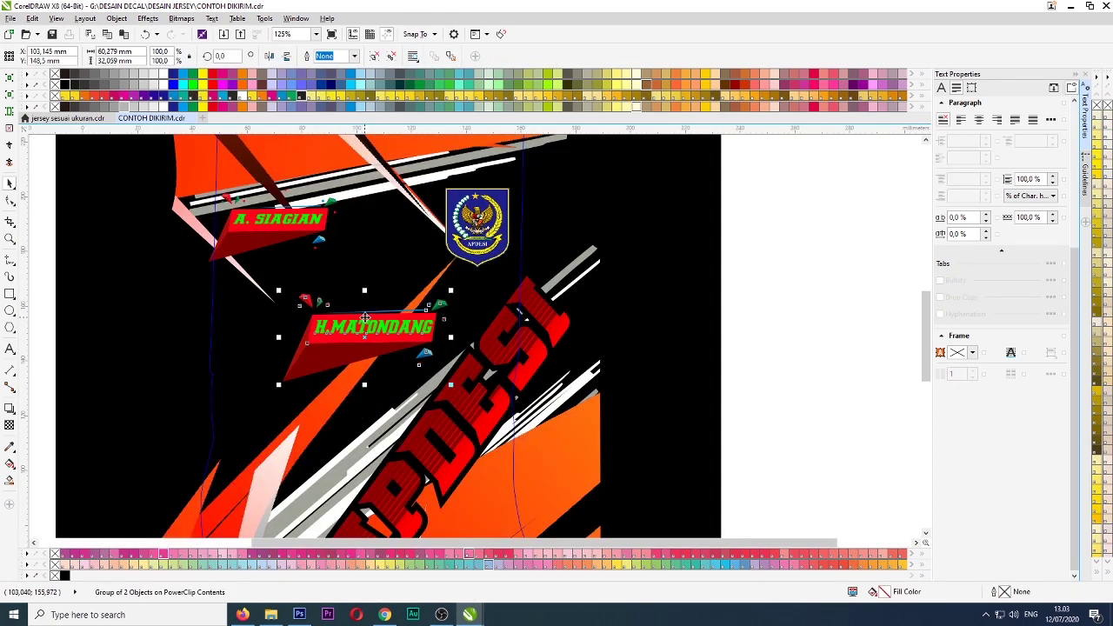
{"action": "left_click_drag", "start_coordinate": [366, 317], "coordinate": [288, 218]}
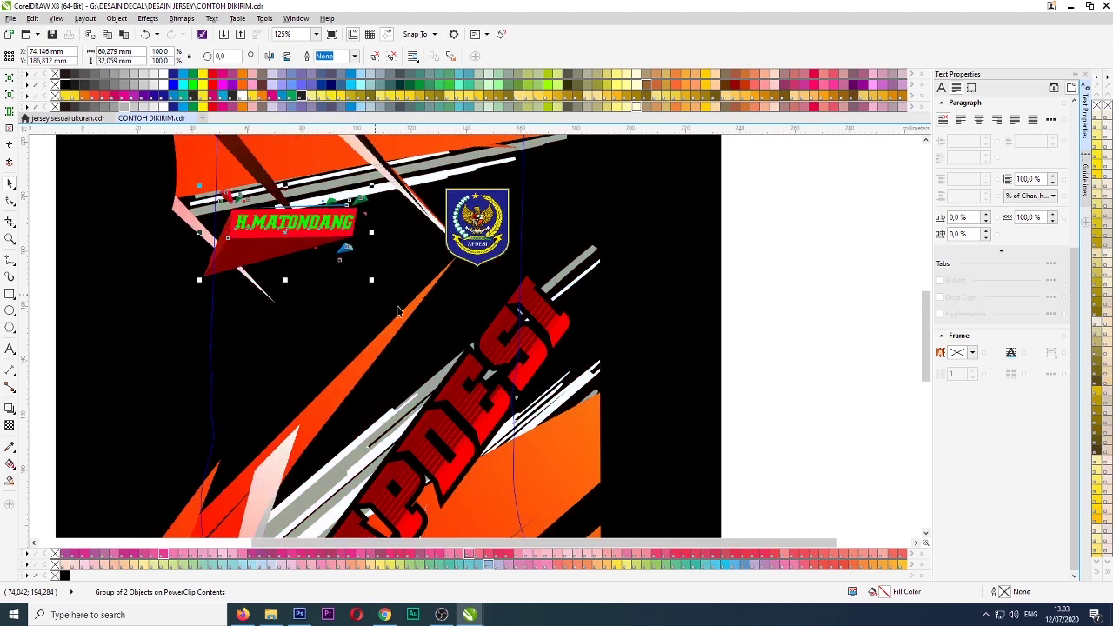
{"action": "left_click_drag", "start_coordinate": [369, 279], "coordinate": [361, 278]}
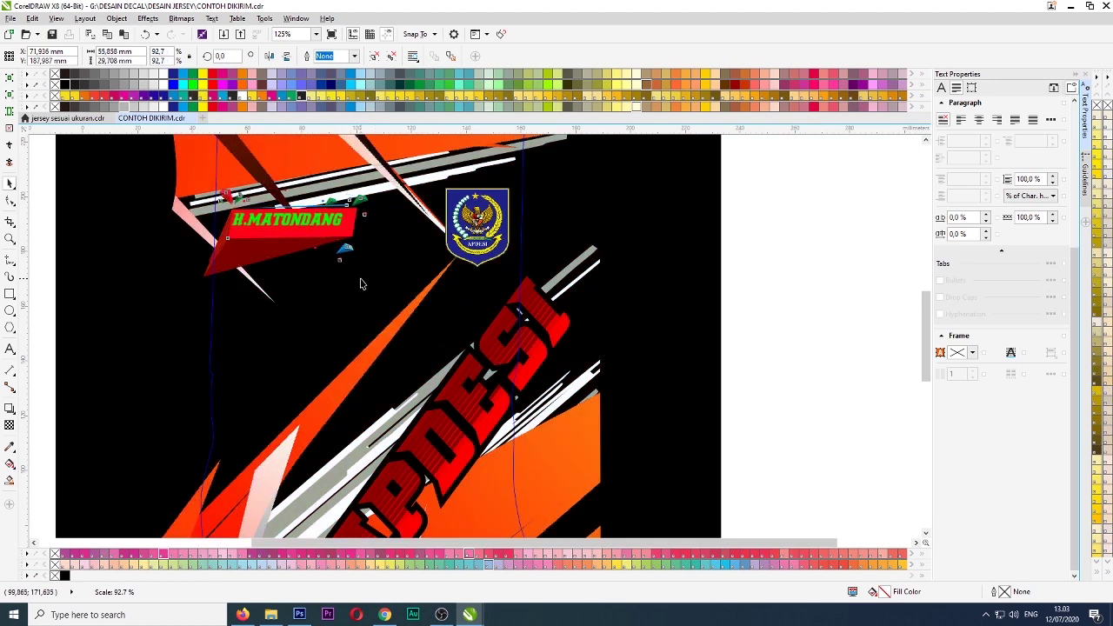
{"action": "mouse_move", "coordinate": [312, 218]}
{"action": "left_mouse_down"}
{"action": "mouse_move", "coordinate": [306, 257]}
{"action": "mouse_move", "coordinate": [292, 248]}
{"action": "mouse_move", "coordinate": [296, 221]}
{"action": "left_mouse_up"}
- Delete the old name label beneath the new one and finish editing page 31's clipped contents
{"action": "left_click", "coordinate": [296, 221]}
{"action": "key", "text": "Delete"}
{"action": "left_click", "coordinate": [290, 265]}
{"action": "scroll", "coordinate": [345, 203], "scroll_direction": "down", "scroll_amount": 2}
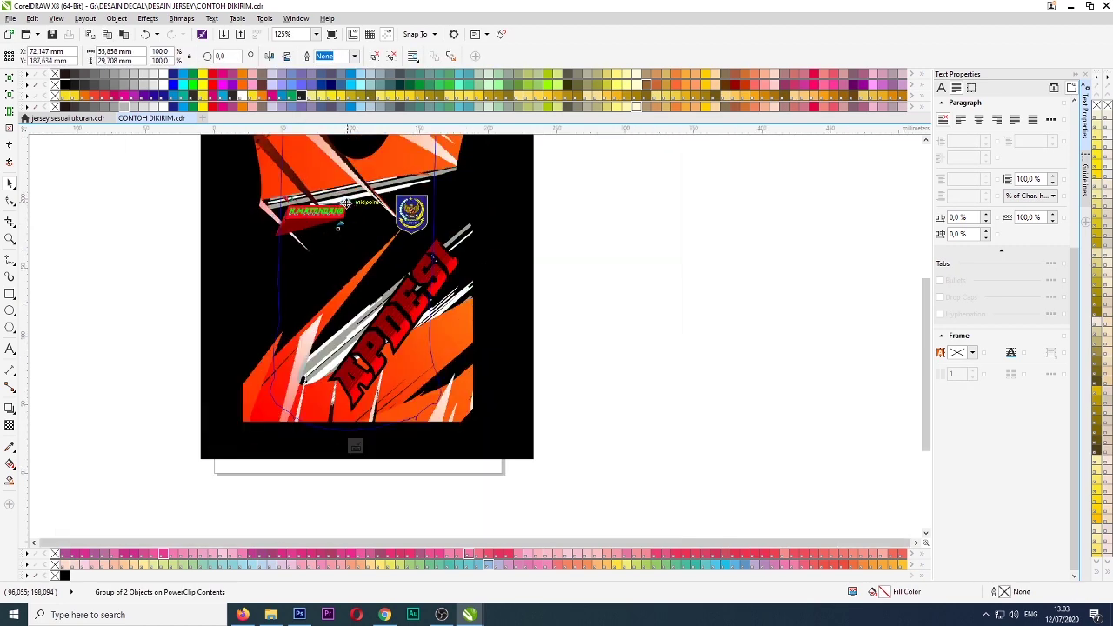
{"action": "left_click", "coordinate": [581, 248]}
{"action": "key", "text": "ctrl+e"}
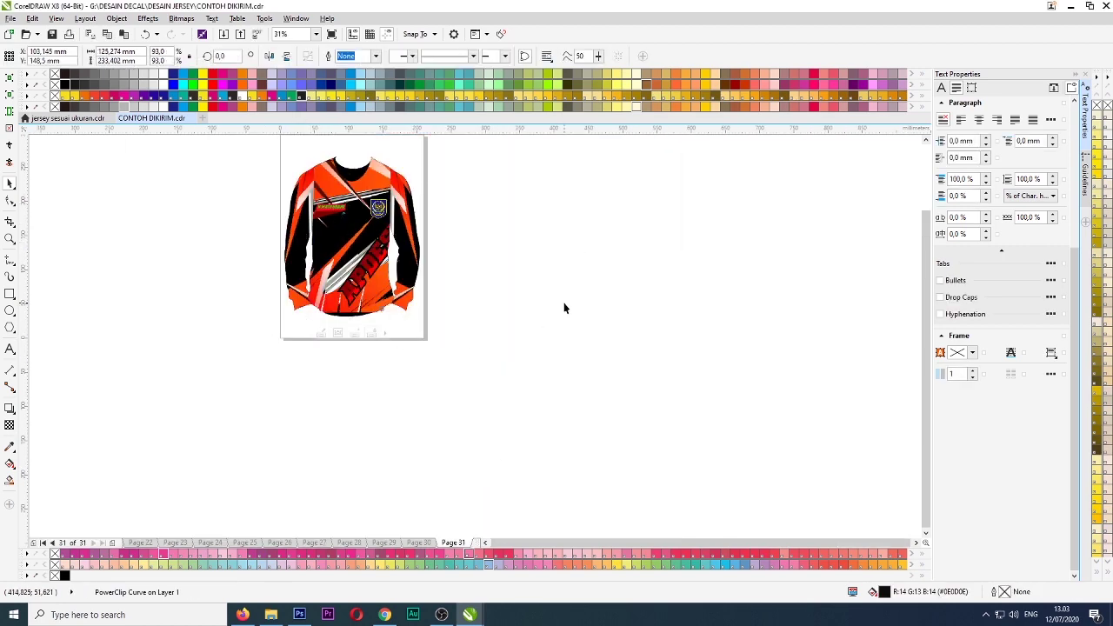
- Export all pages to the Downloads folder as a PDF named CONTOH DIKIRIM
{"action": "scroll", "coordinate": [387, 360], "scroll_direction": "down", "scroll_amount": 2}
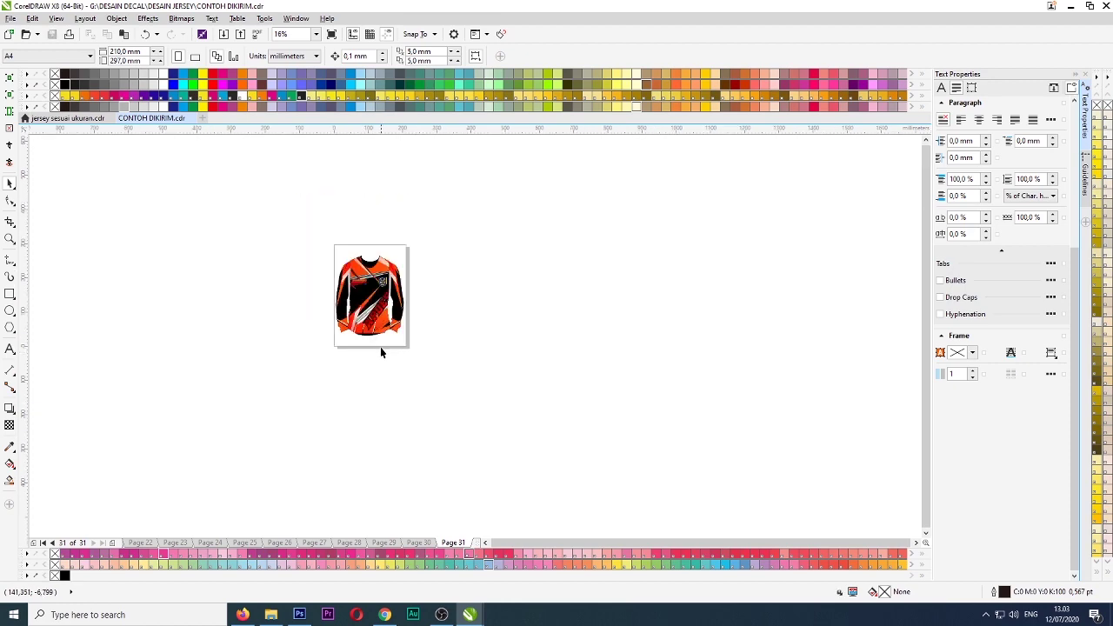
{"action": "key", "text": "ctrl+e"}
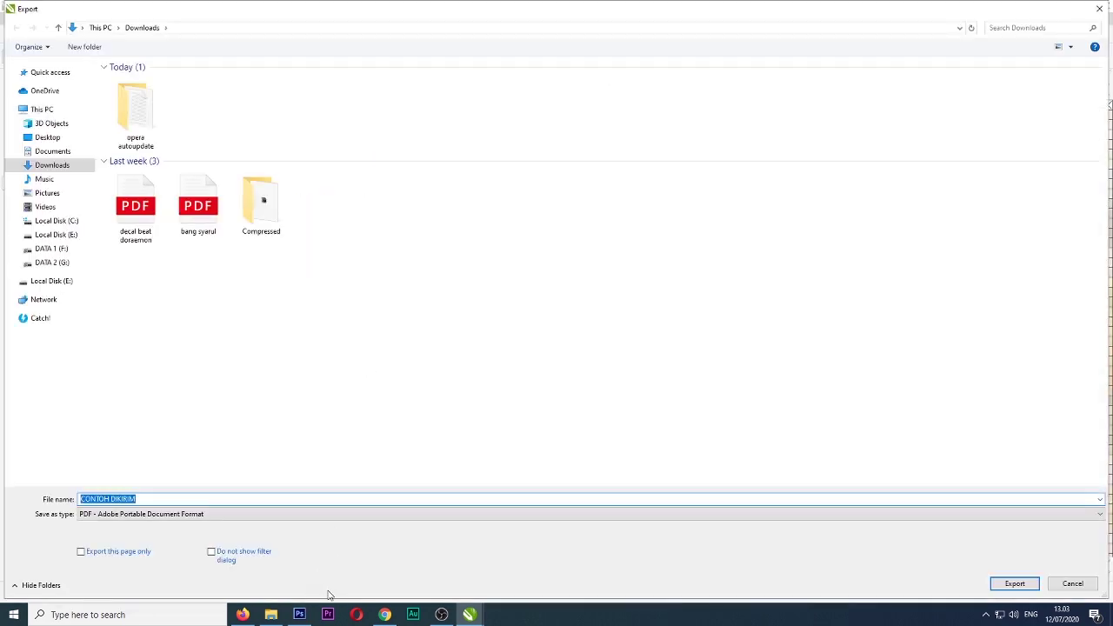
{"action": "left_click", "coordinate": [1011, 585]}
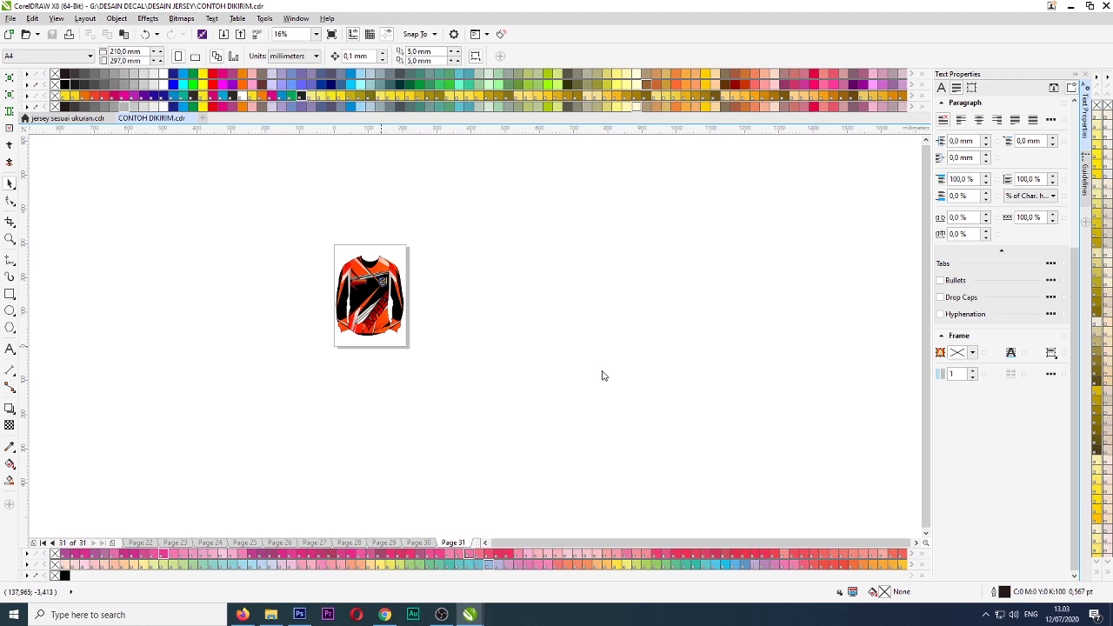
{"action": "left_click", "coordinate": [582, 421]}
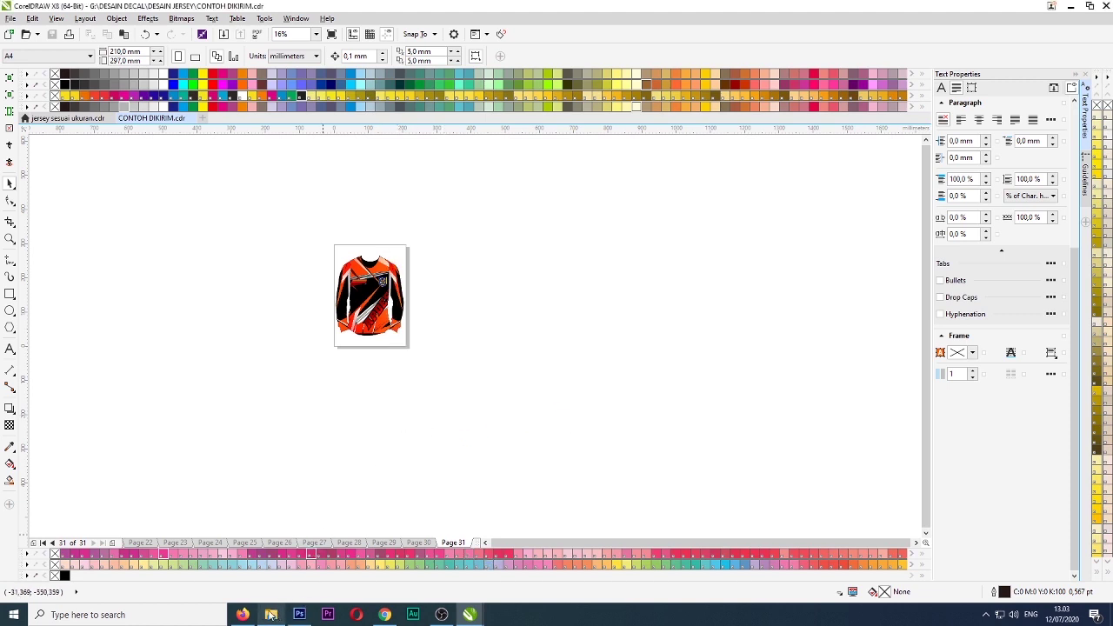
- Switch to Firefox, pause the Charlie Puth music video on YouTube, and briefly check OBS Studio
{"action": "left_click", "coordinate": [242, 615]}
{"action": "left_click", "coordinate": [182, 26]}
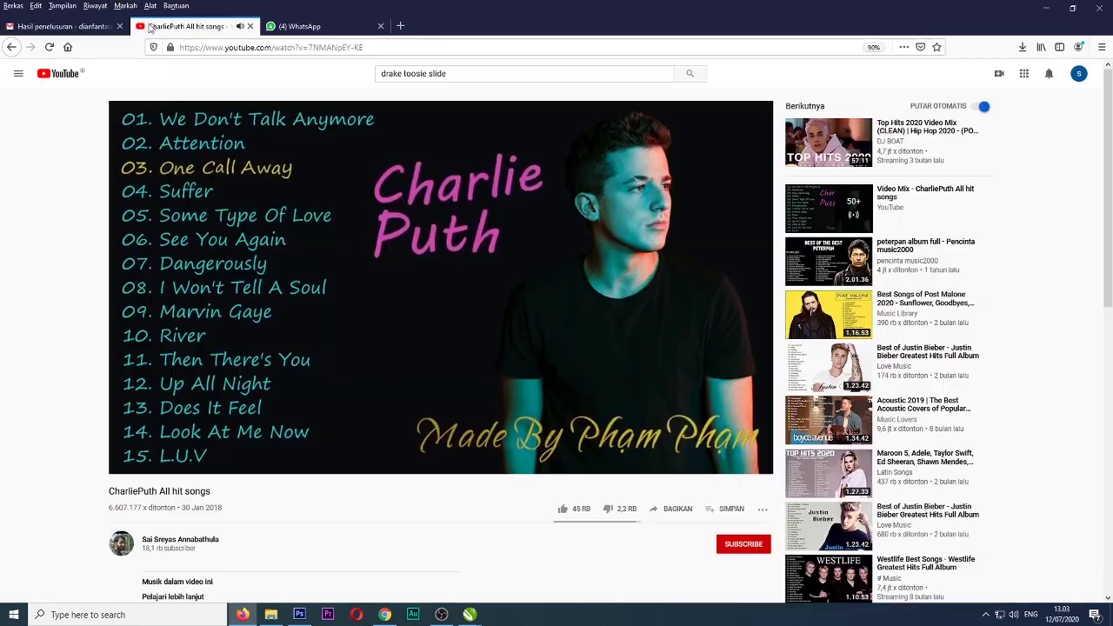
{"action": "left_click", "coordinate": [117, 443]}
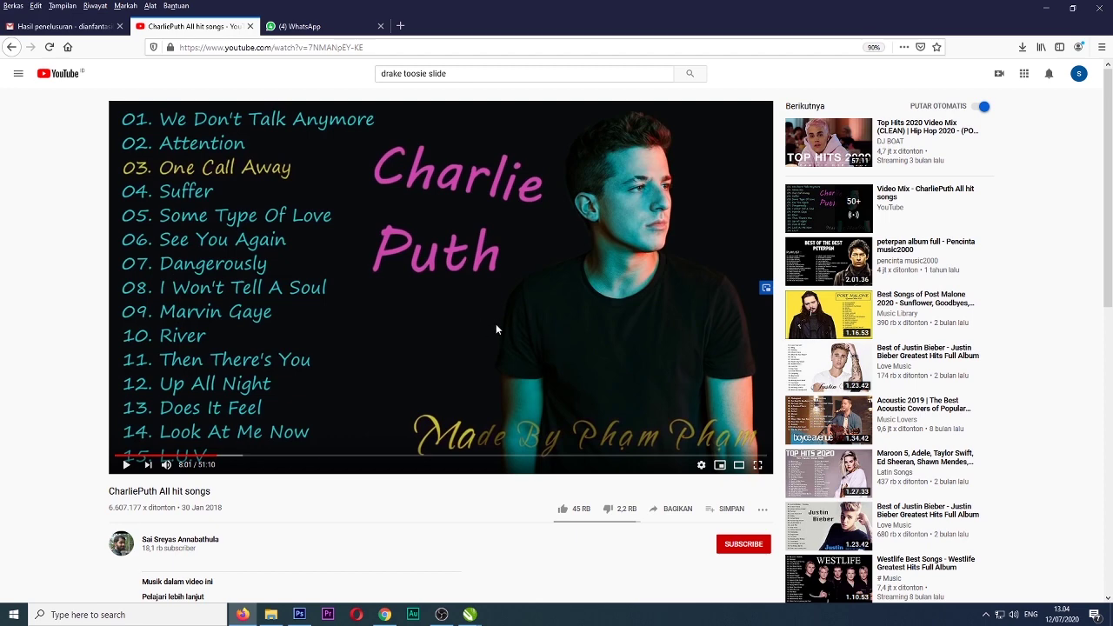
{"action": "left_click", "coordinate": [440, 618]}
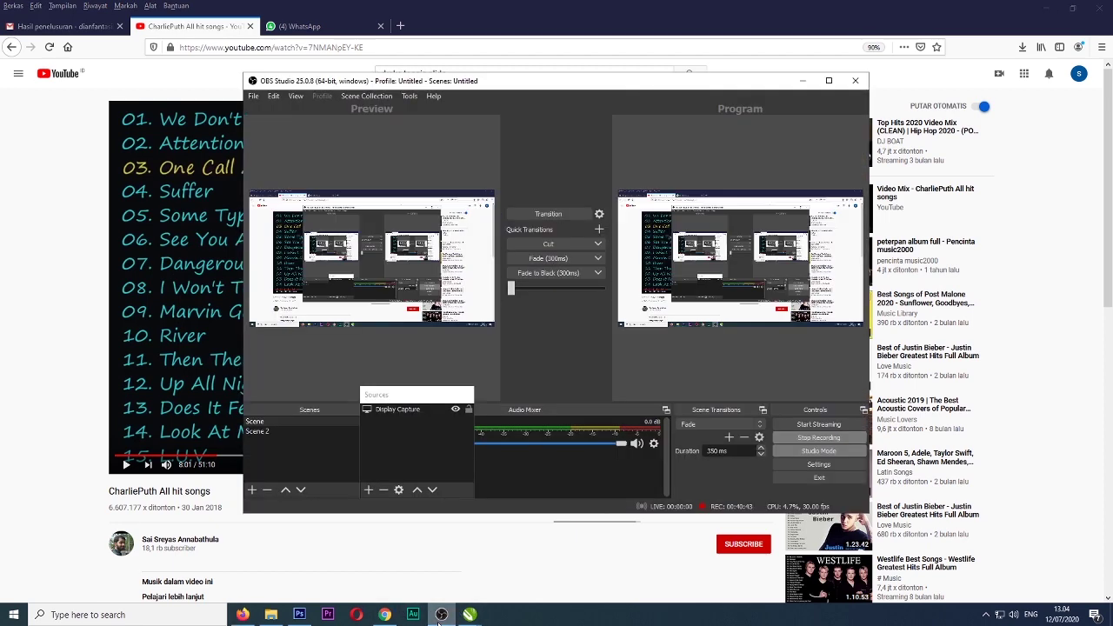
{"action": "left_click", "coordinate": [440, 617]}
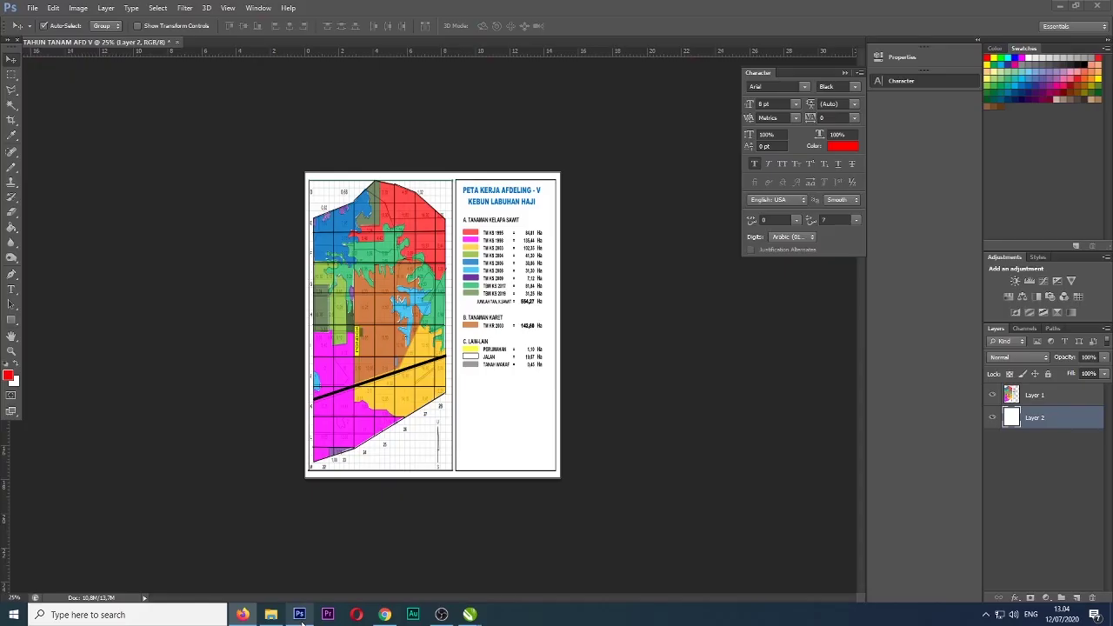
- Switch to Photoshop and close the PETA TAHUN TANAM AFD V document
{"action": "left_click", "coordinate": [299, 614]}
{"action": "left_click", "coordinate": [177, 42]}
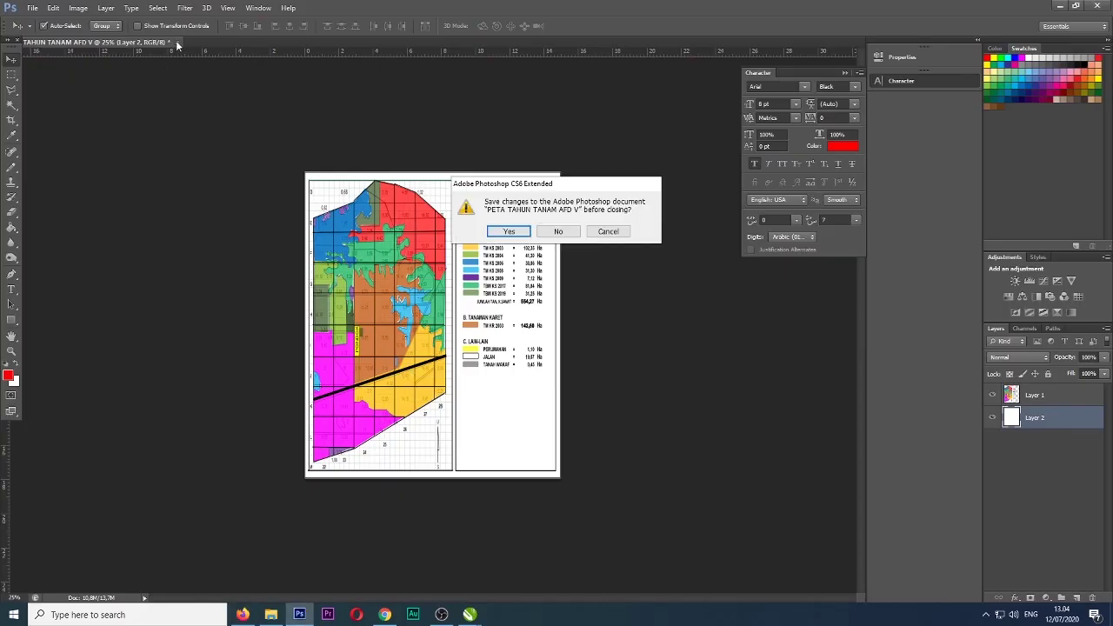
{"action": "key", "text": "Escape"}
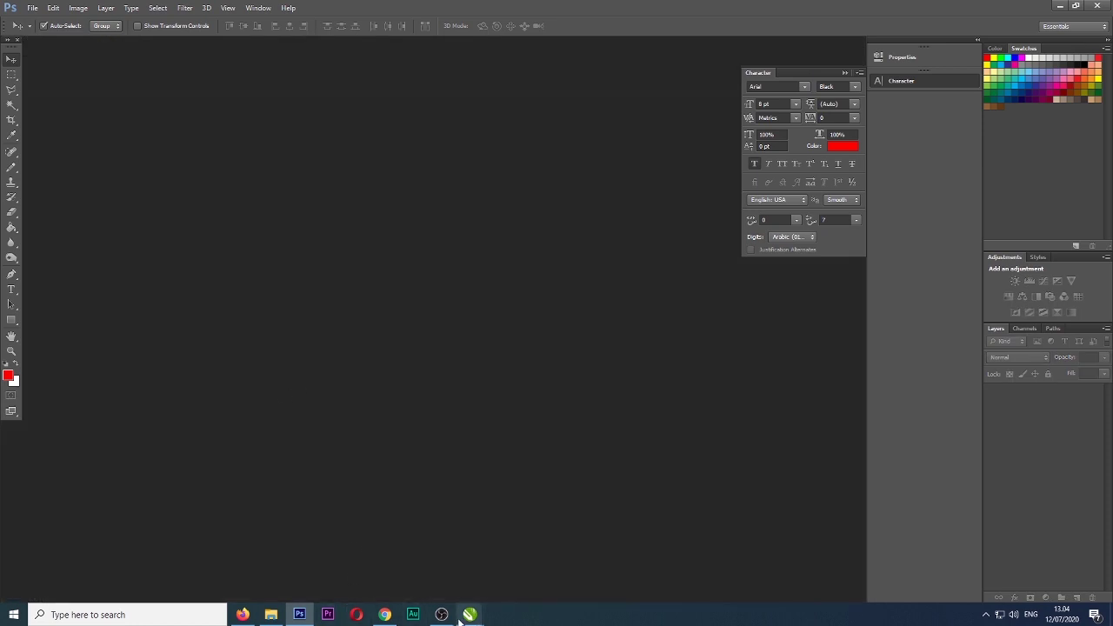
- In CorelDRAW, examine the M to XXXL jersey rows and name labels in jersey sesuai ukuran.cdr, and return to CONTOH DIKIRIM.cdr
{"action": "mouse_move", "coordinate": [470, 615]}
{"action": "left_click", "coordinate": [384, 567]}
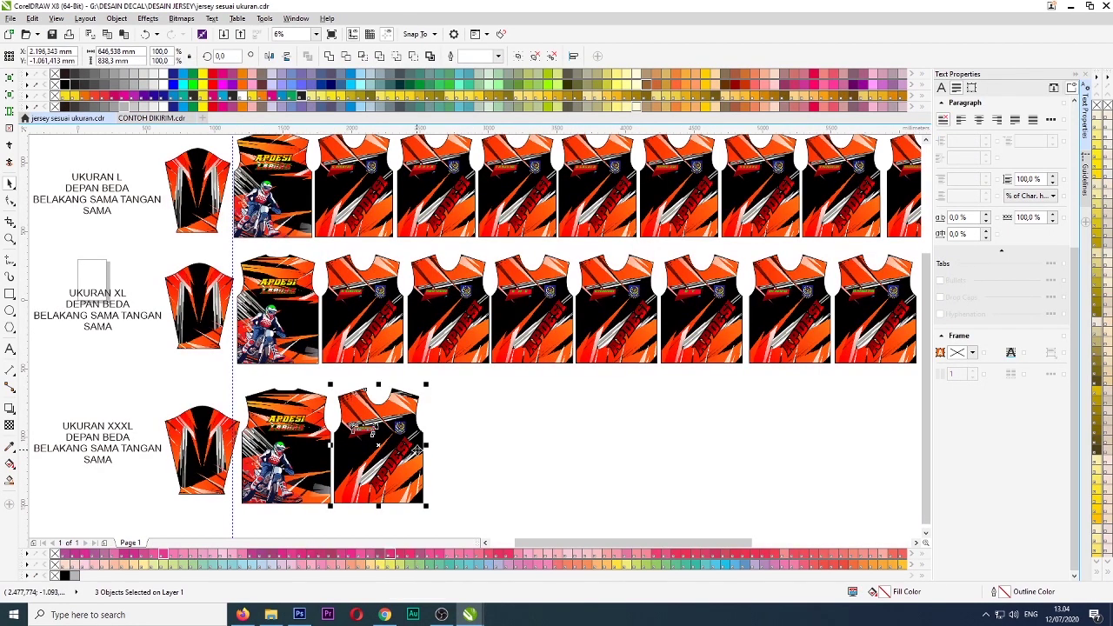
{"action": "scroll", "coordinate": [418, 450], "scroll_direction": "down", "scroll_amount": 2}
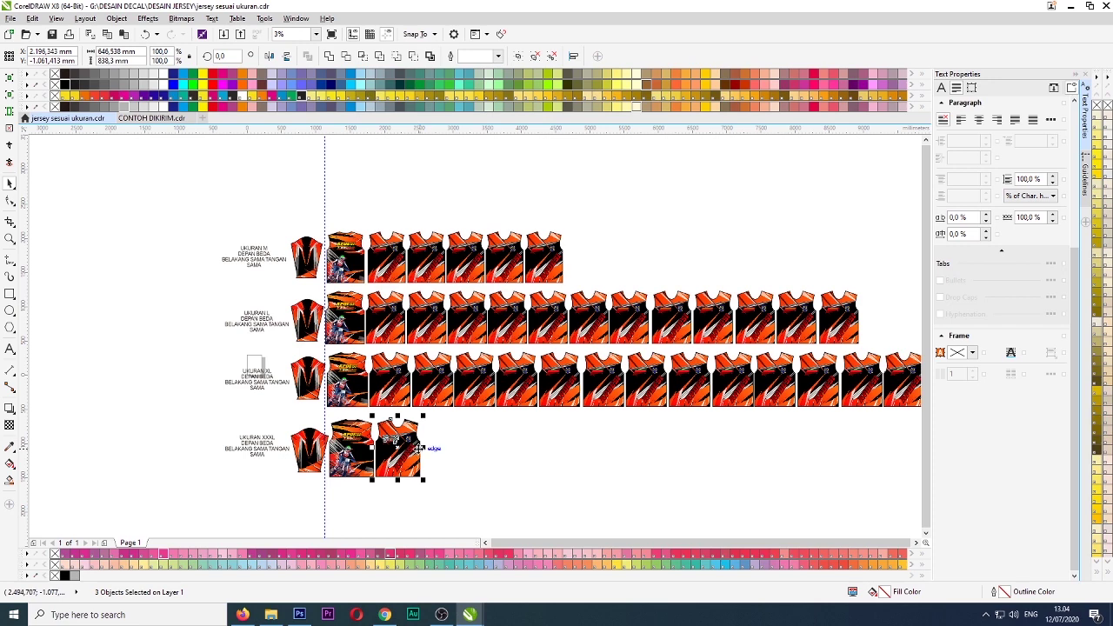
{"action": "scroll", "coordinate": [420, 447], "scroll_direction": "up", "scroll_amount": 2}
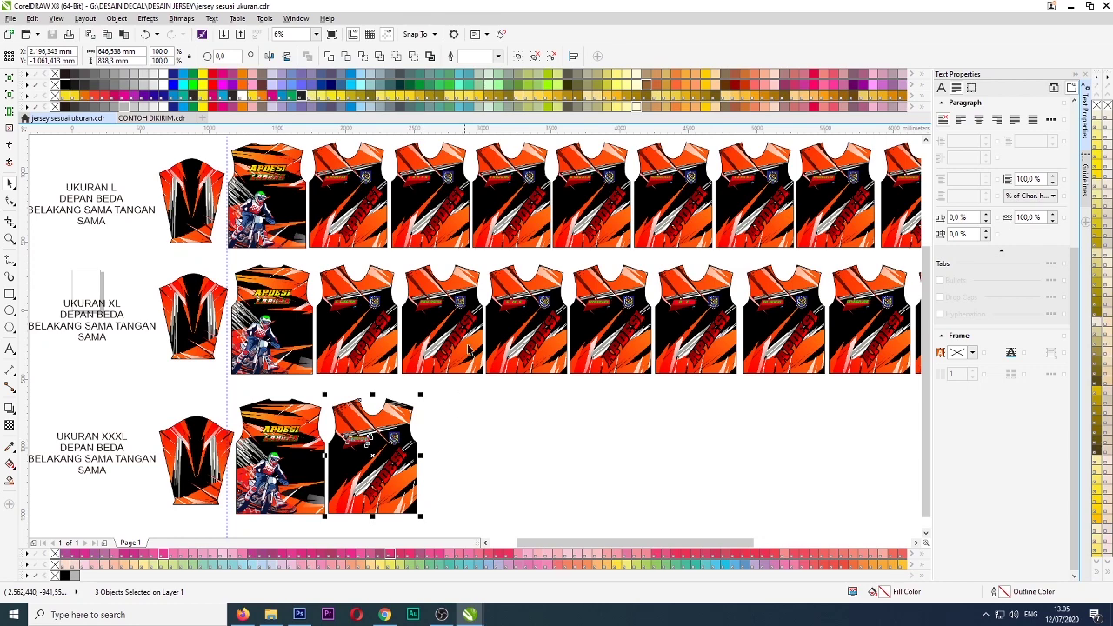
{"action": "scroll", "coordinate": [363, 177], "scroll_direction": "up", "scroll_amount": 3}
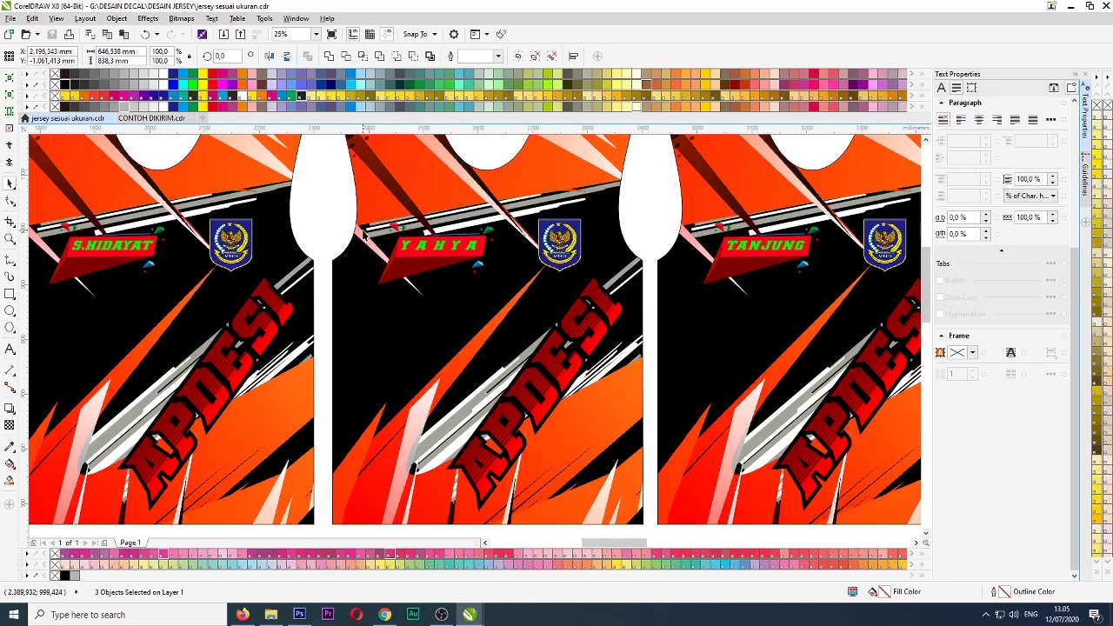
{"action": "scroll", "coordinate": [398, 246], "scroll_direction": "down", "scroll_amount": 1}
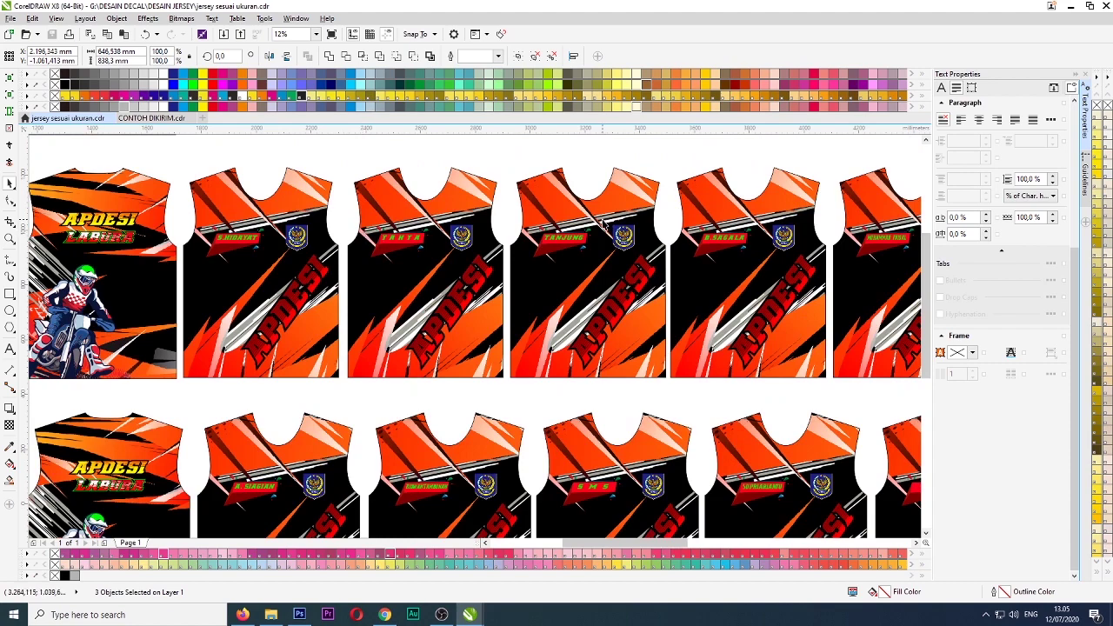
{"action": "scroll", "coordinate": [421, 296], "scroll_direction": "down", "scroll_amount": 2}
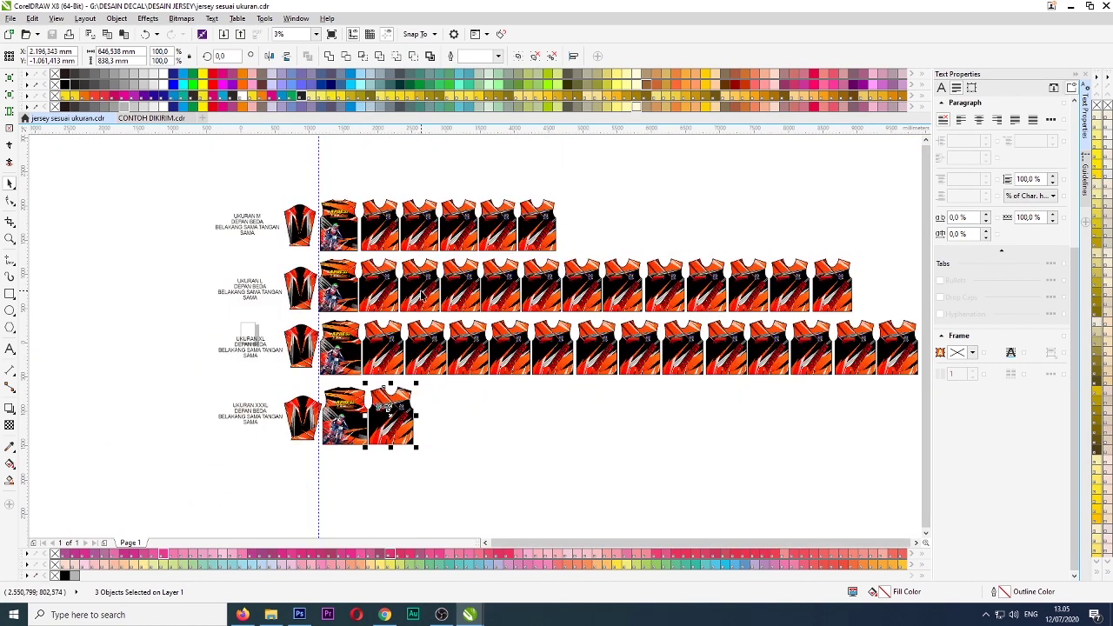
{"action": "left_click", "coordinate": [148, 119]}
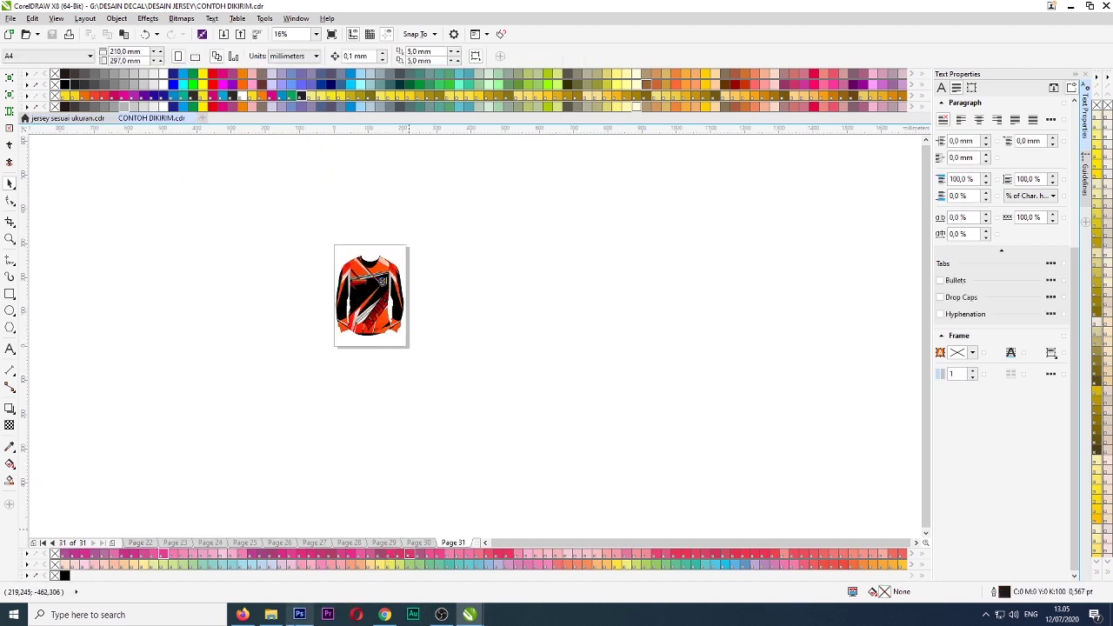
- Switch to File Explorer, refresh the DESAIN JERSEY folder, and open the Documents folder
{"action": "left_click", "coordinate": [275, 617]}
{"action": "right_click", "coordinate": [430, 514]}
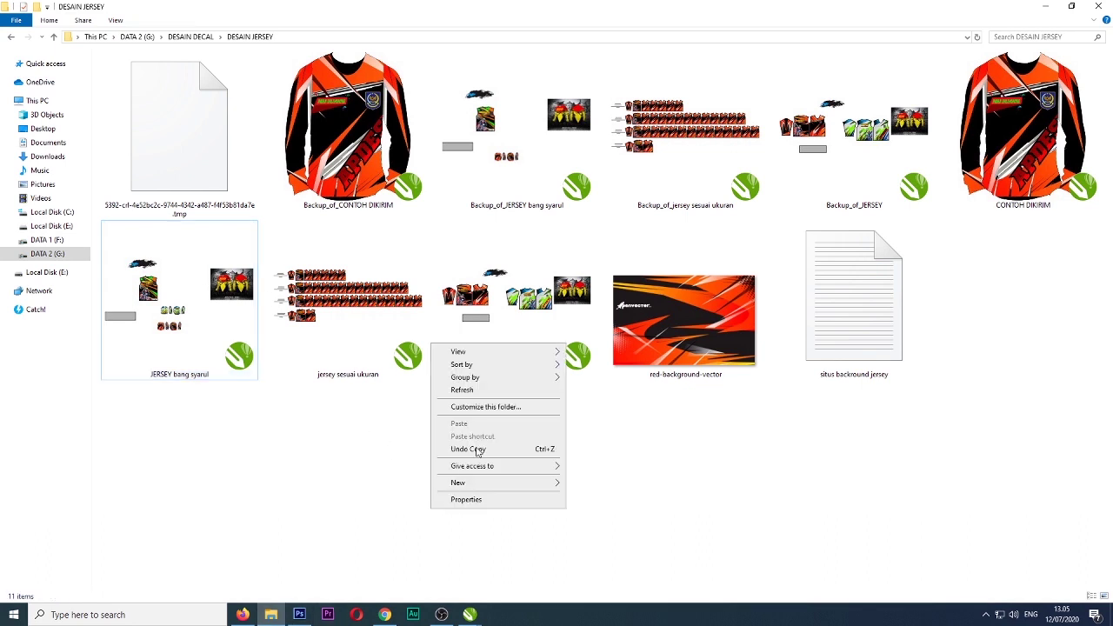
{"action": "left_click", "coordinate": [474, 390]}
{"action": "left_click", "coordinate": [45, 143]}
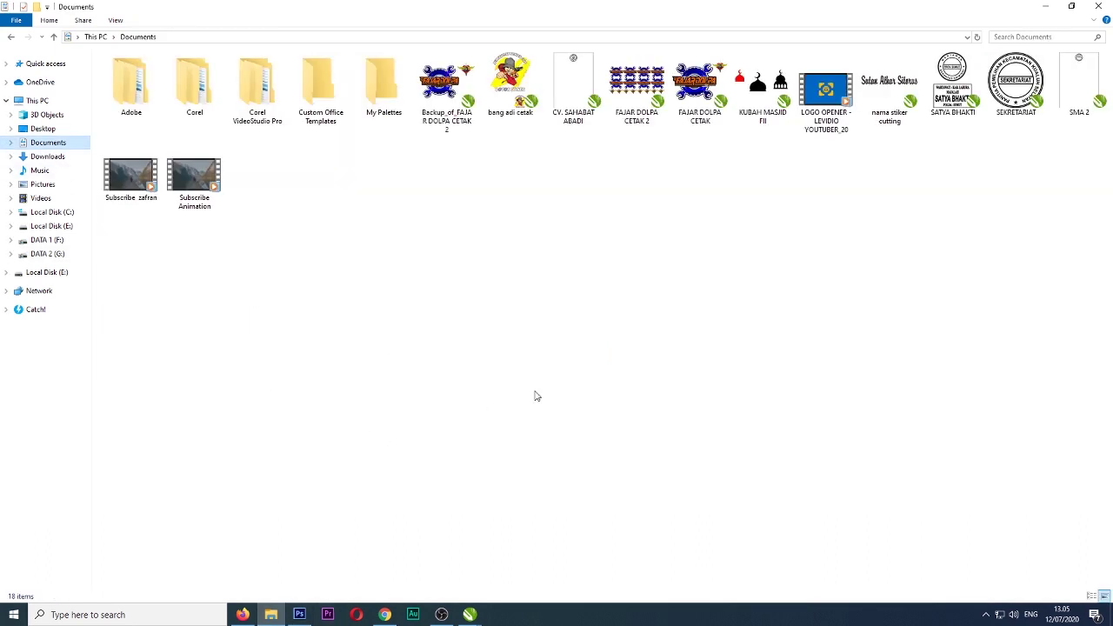
- Locate the CONTOH DIKIRIM PDF in the Downloads folder and open it with Photoshop
{"action": "left_click", "coordinate": [51, 157]}
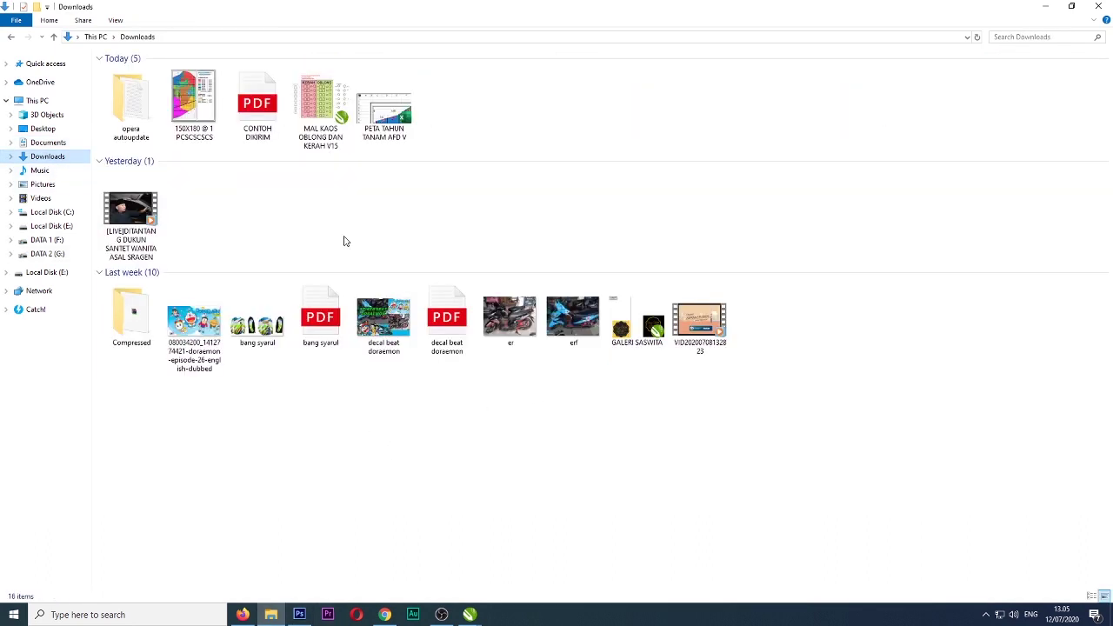
{"action": "right_click", "coordinate": [259, 98]}
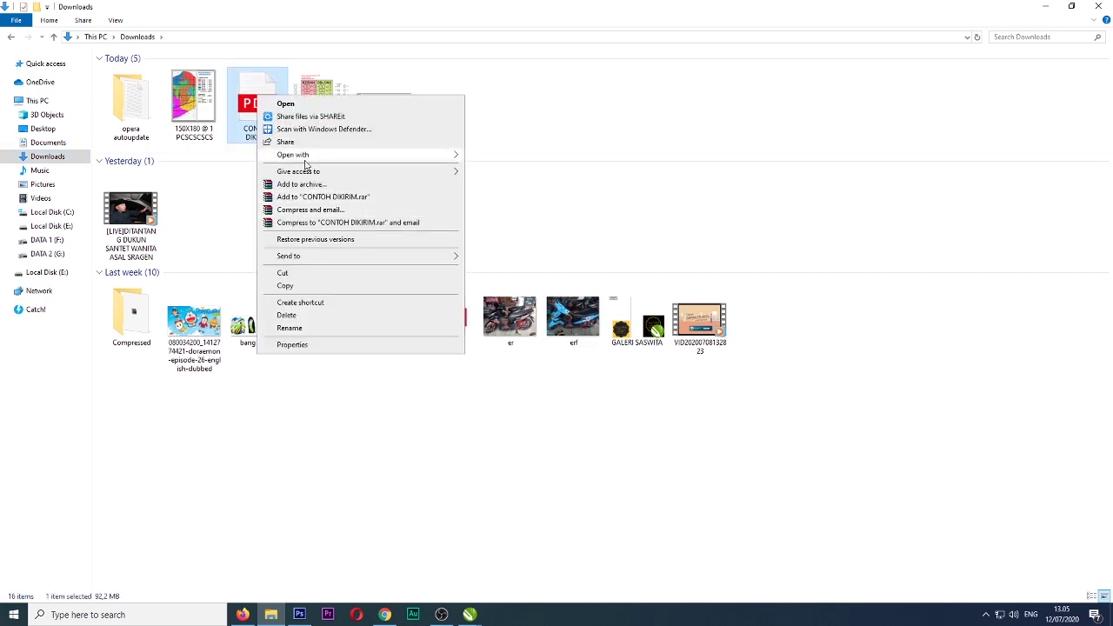
{"action": "mouse_move", "coordinate": [336, 155]}
{"action": "left_click", "coordinate": [514, 168]}
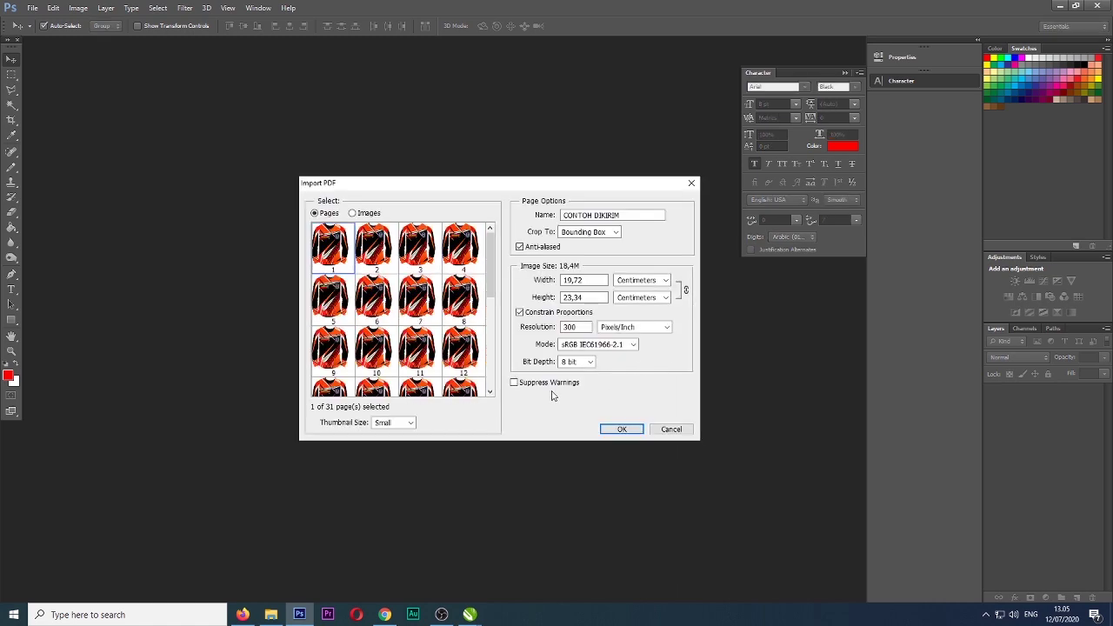
- Import pages 1 to 15 of the CONTOH DIKIRIM PDF at 300 pixels/inch as separate documents
{"action": "left_click_drag", "start_coordinate": [492, 261], "coordinate": [494, 296]}
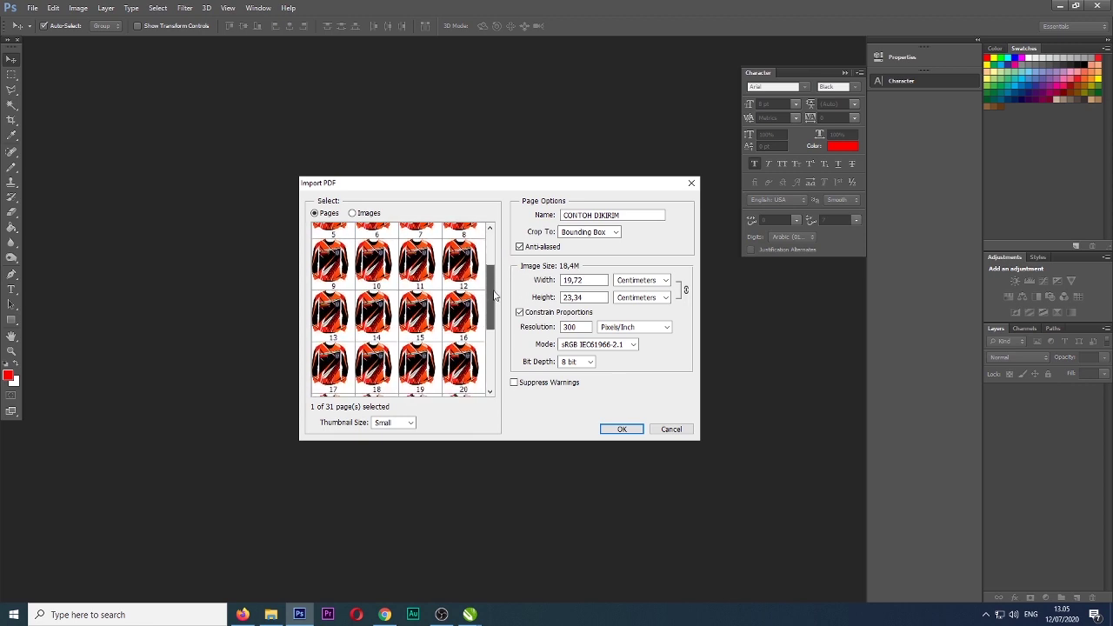
{"action": "left_click", "coordinate": [407, 312], "text": "shift"}
{"action": "left_click", "coordinate": [610, 428]}
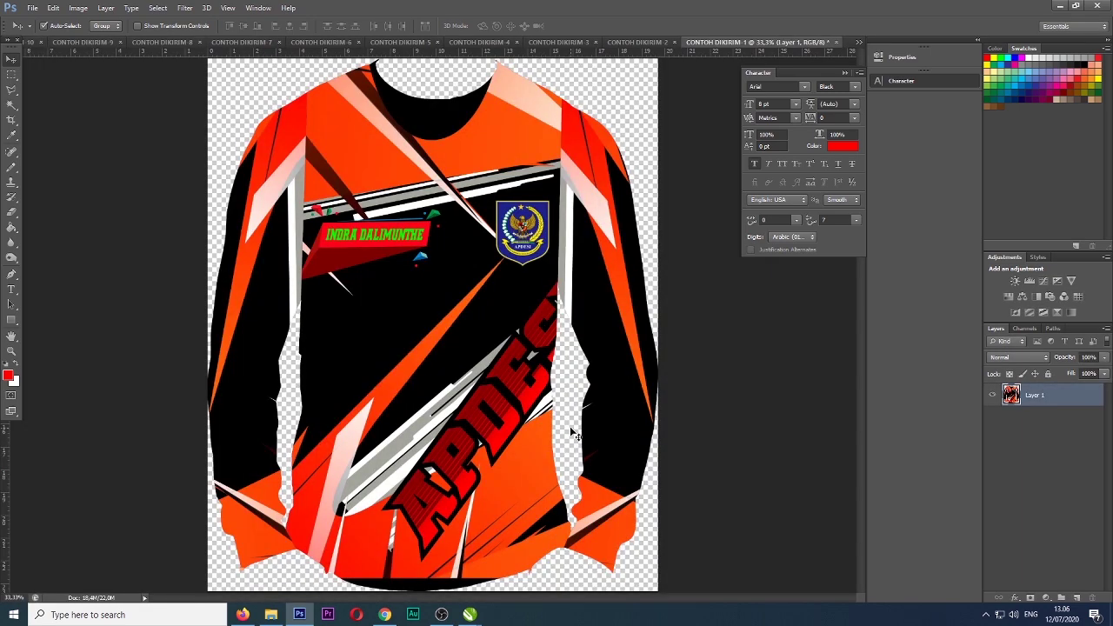
- Save CONTOH DIKIRIM-1 as a JPEG in the Downloads folder and close its document without saving changes
{"action": "left_click", "coordinate": [33, 8]}
{"action": "left_click", "coordinate": [62, 149]}
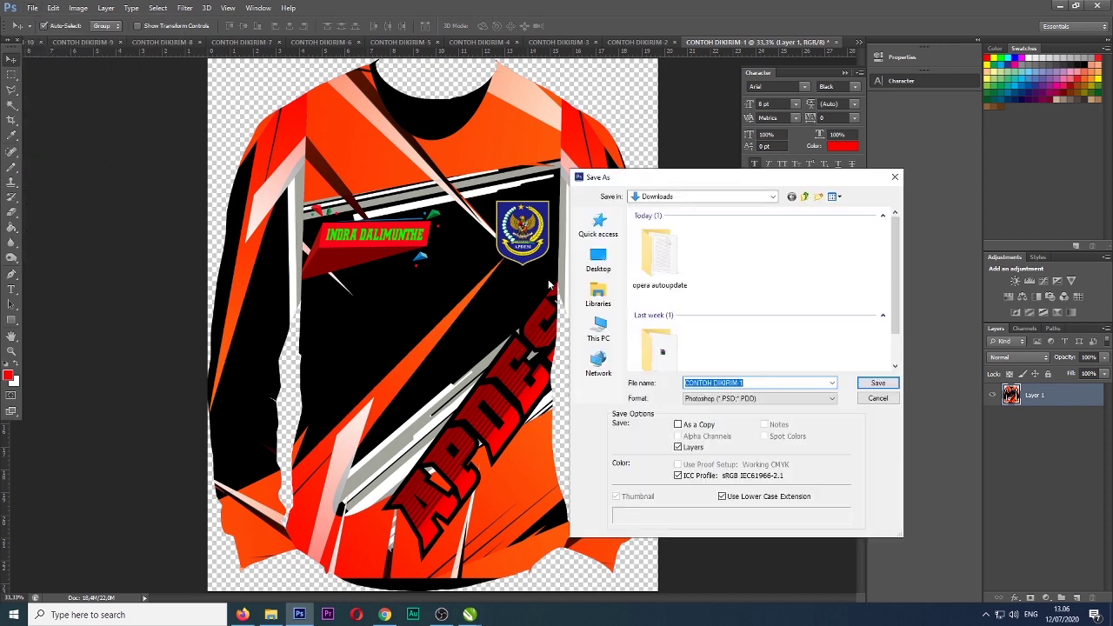
{"action": "left_click", "coordinate": [783, 398]}
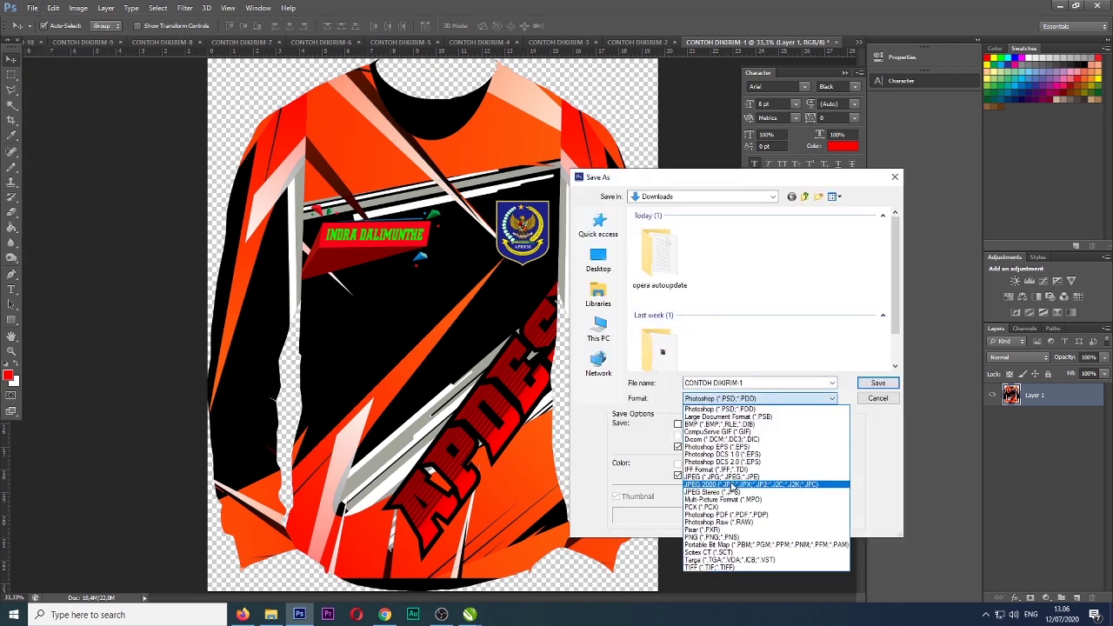
{"action": "left_click", "coordinate": [732, 477]}
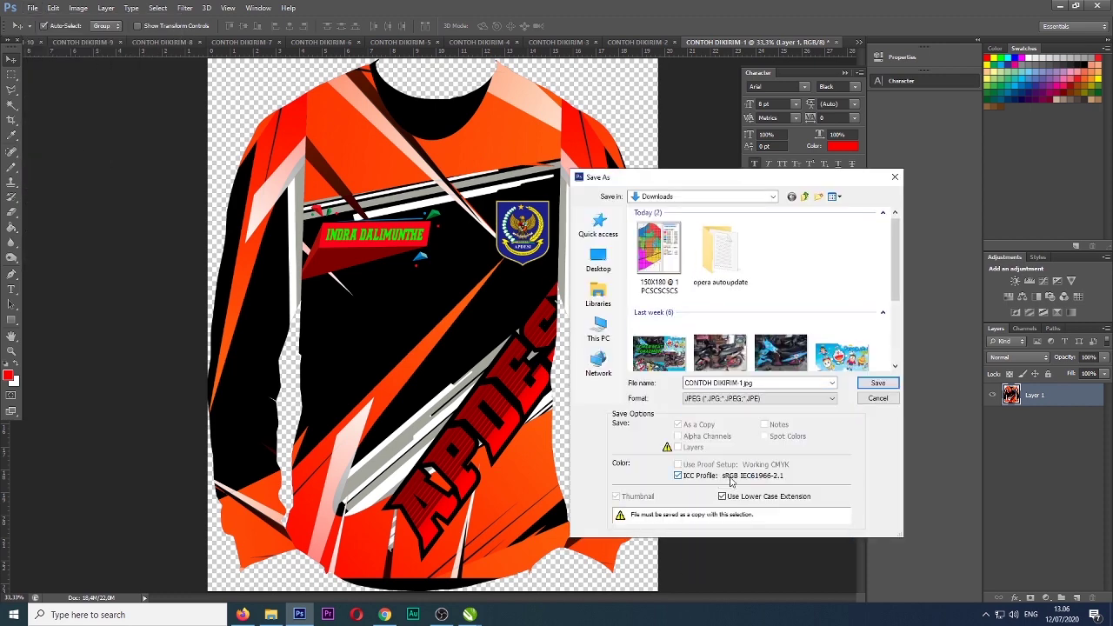
{"action": "left_click", "coordinate": [877, 383]}
{"action": "key", "text": "Return"}
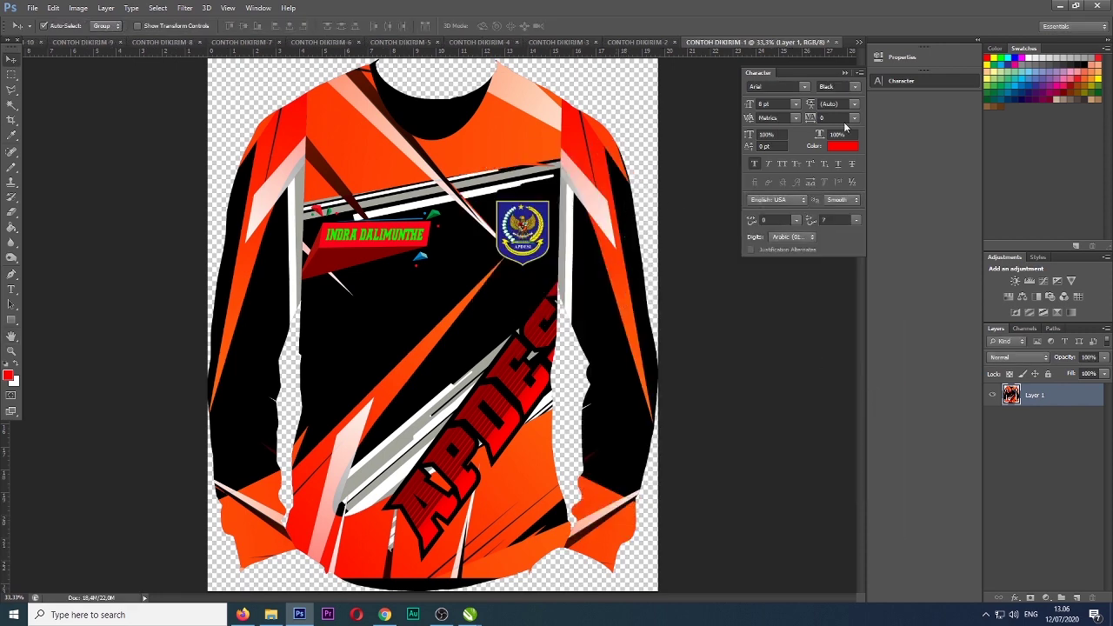
{"action": "left_click", "coordinate": [837, 43]}
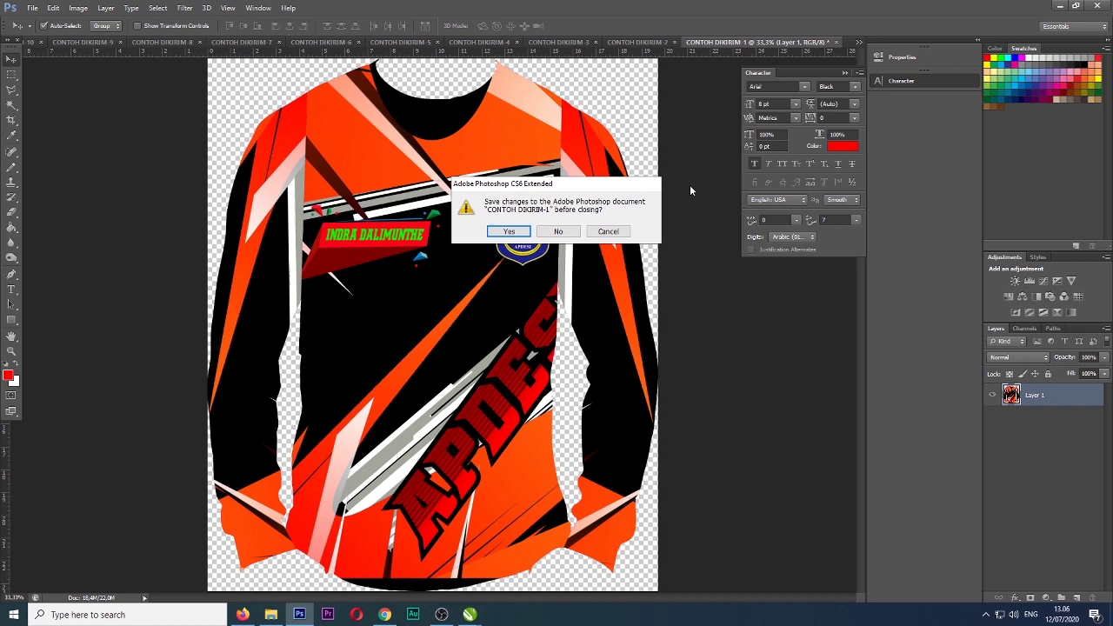
{"action": "left_click", "coordinate": [559, 231]}
- Save CONTOH DIKIRIM-2 as a JPEG in Downloads and close the document without saving changes
{"action": "key", "text": "ctrl+shift+s"}
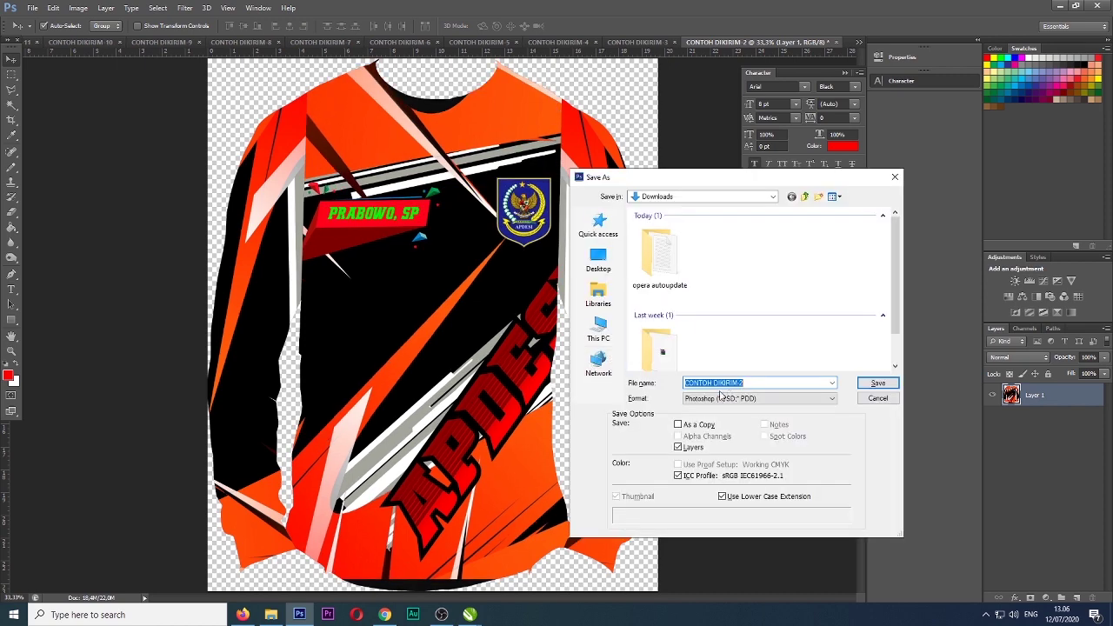
{"action": "left_click", "coordinate": [722, 398]}
{"action": "left_click", "coordinate": [720, 477]}
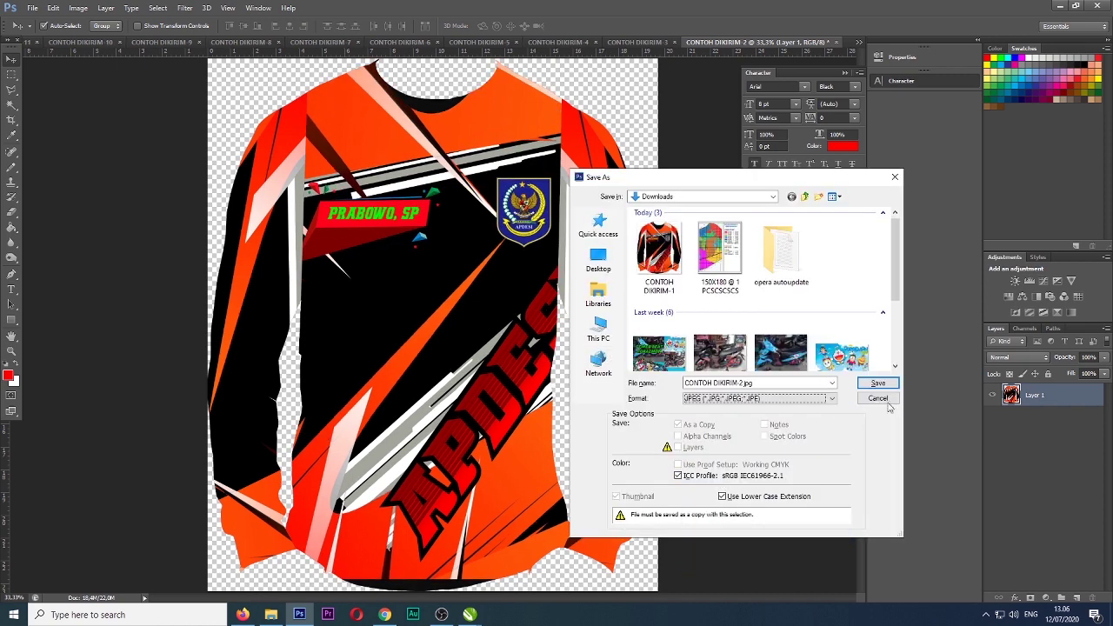
{"action": "left_click", "coordinate": [872, 384]}
{"action": "key", "text": "Return"}
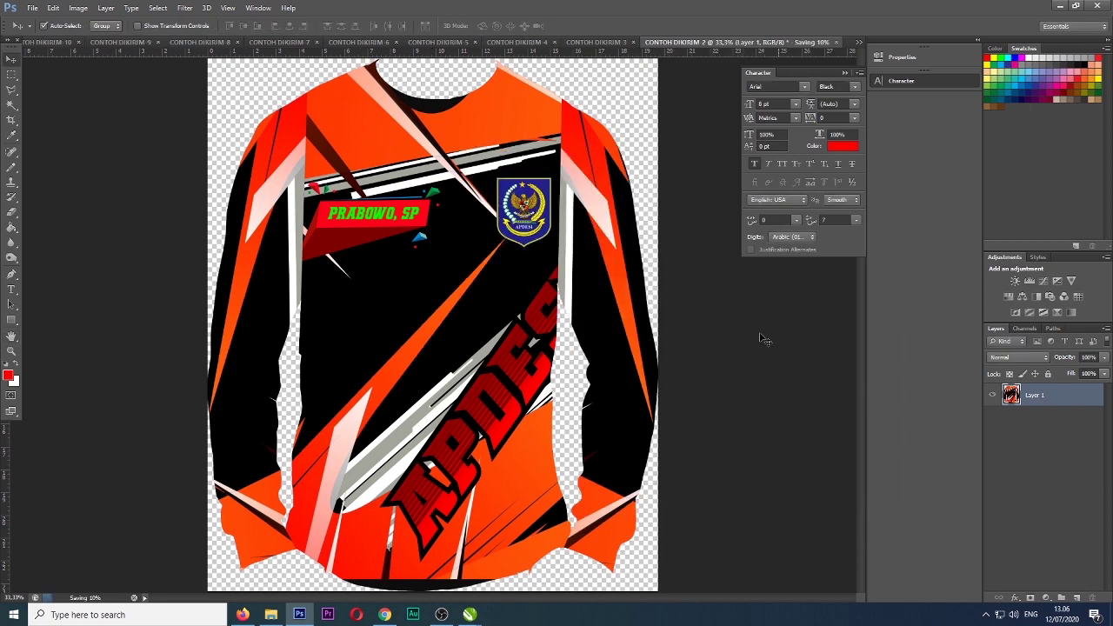
{"action": "left_click", "coordinate": [559, 231]}
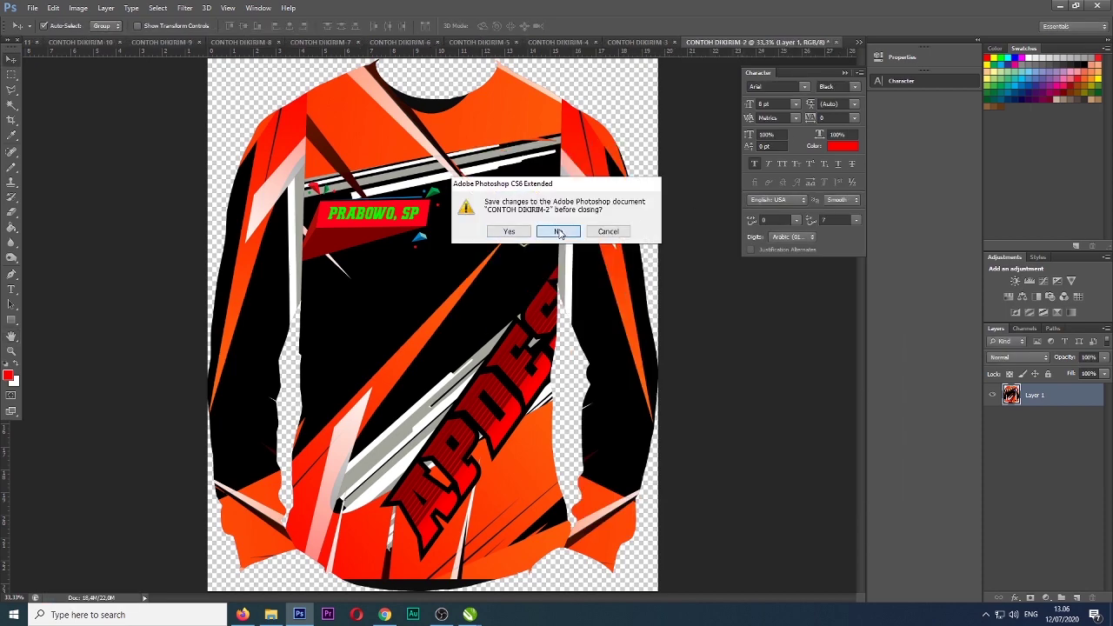
- Save CONTOH DIKIRIM-3 as a JPEG in Downloads and close the document without saving changes
{"action": "key", "text": "ctrl+shift+s"}
{"action": "left_click", "coordinate": [735, 398]}
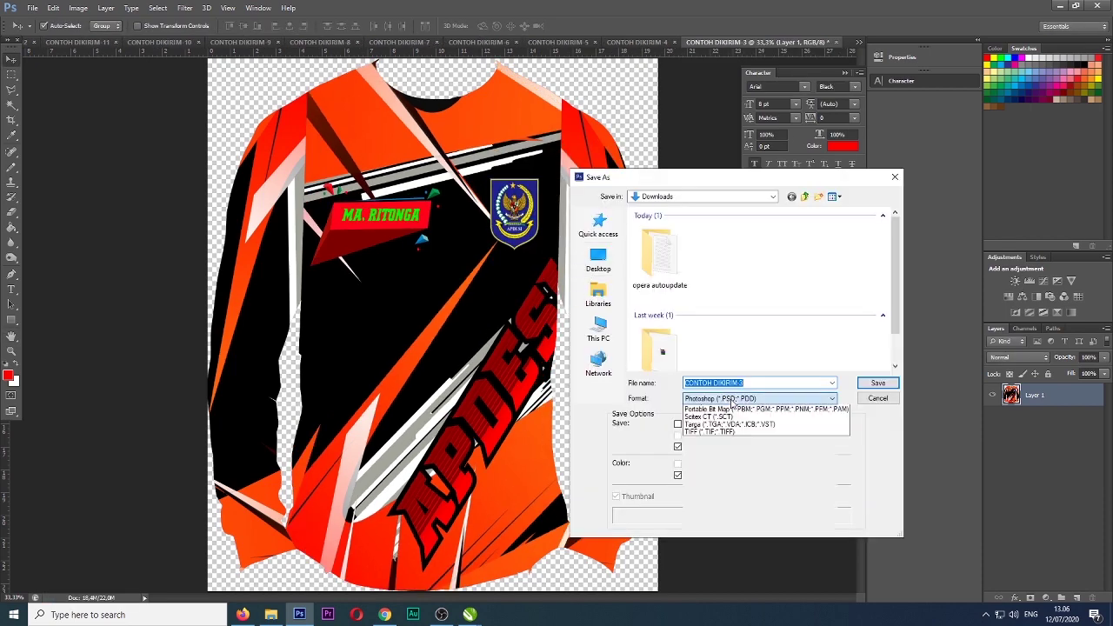
{"action": "left_click", "coordinate": [722, 477]}
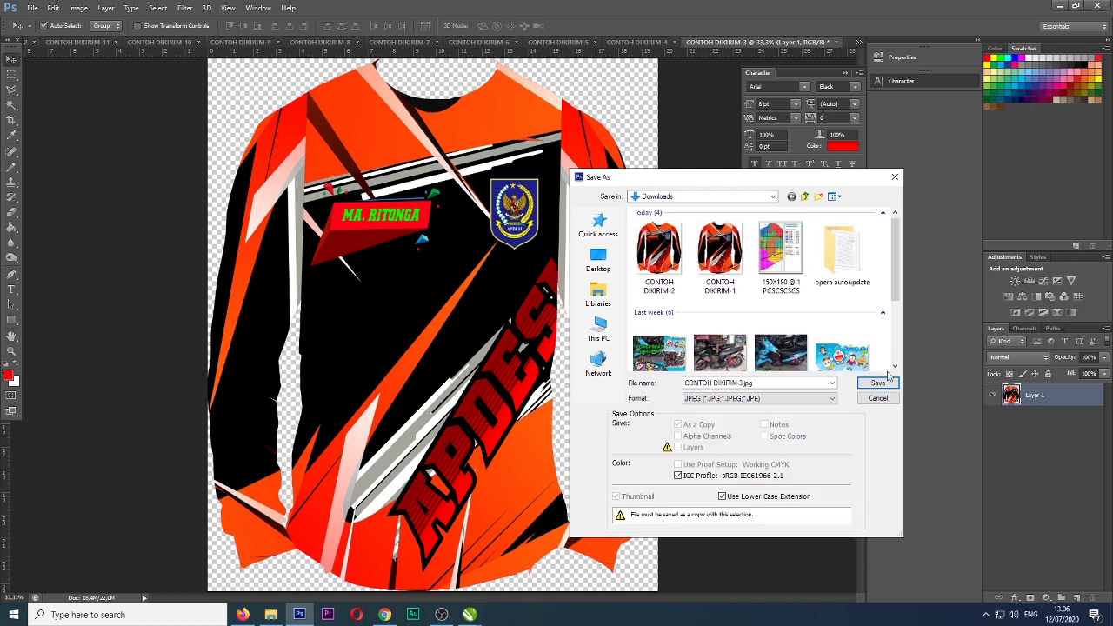
{"action": "left_click", "coordinate": [880, 383]}
{"action": "key", "text": "Return"}
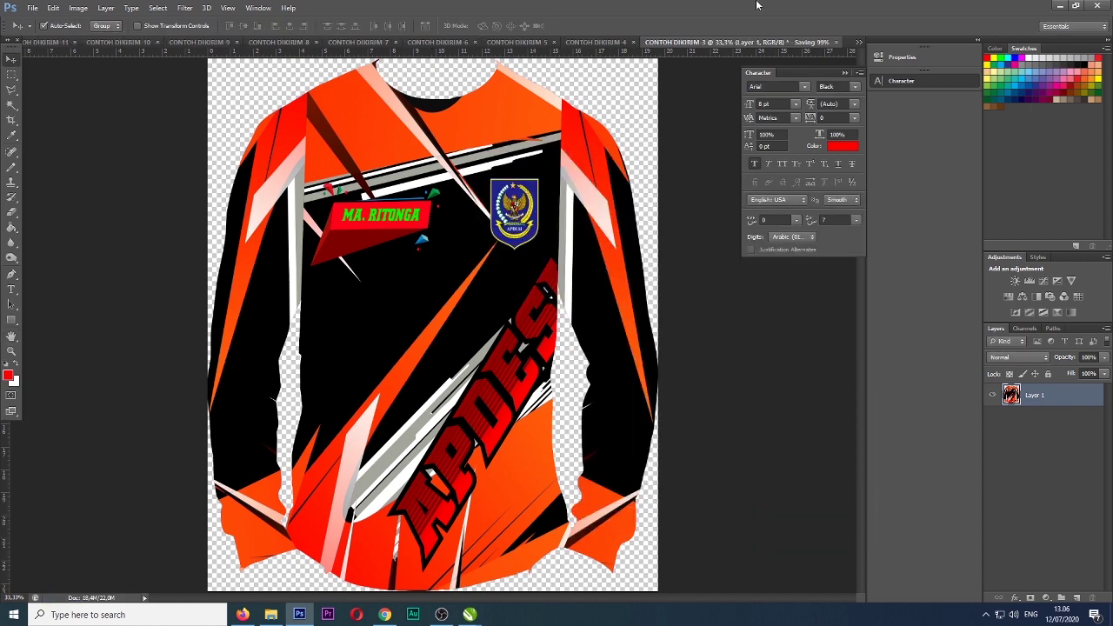
{"action": "left_click", "coordinate": [836, 42]}
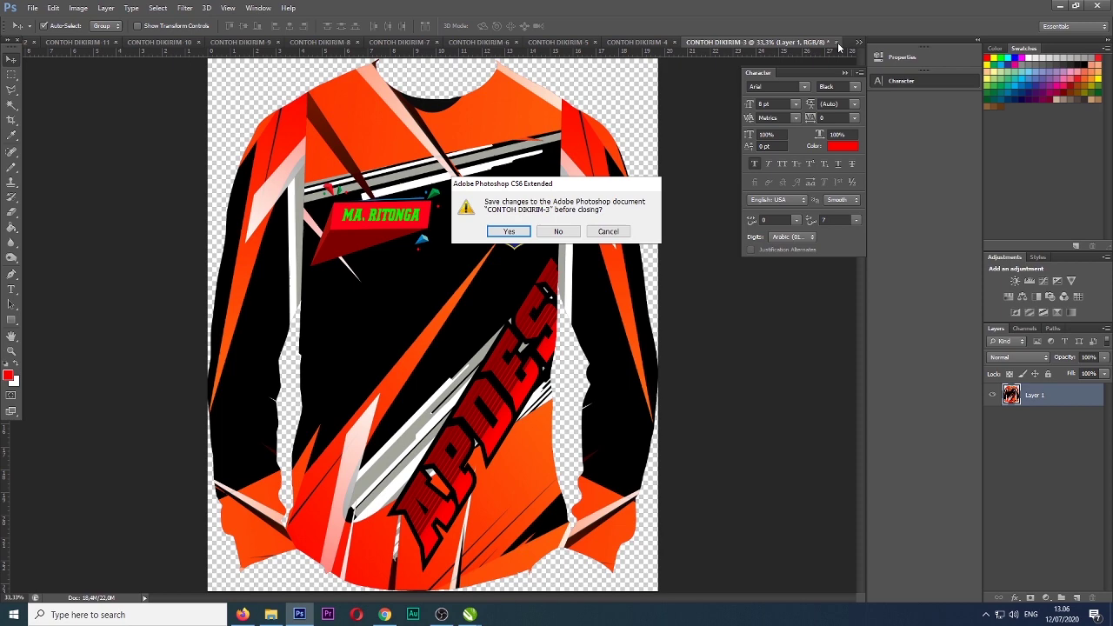
{"action": "left_click", "coordinate": [561, 230]}
- Save CONTOH DIKIRIM-4 as a JPEG in the Downloads folder
{"action": "key", "text": "ctrl+shift+s"}
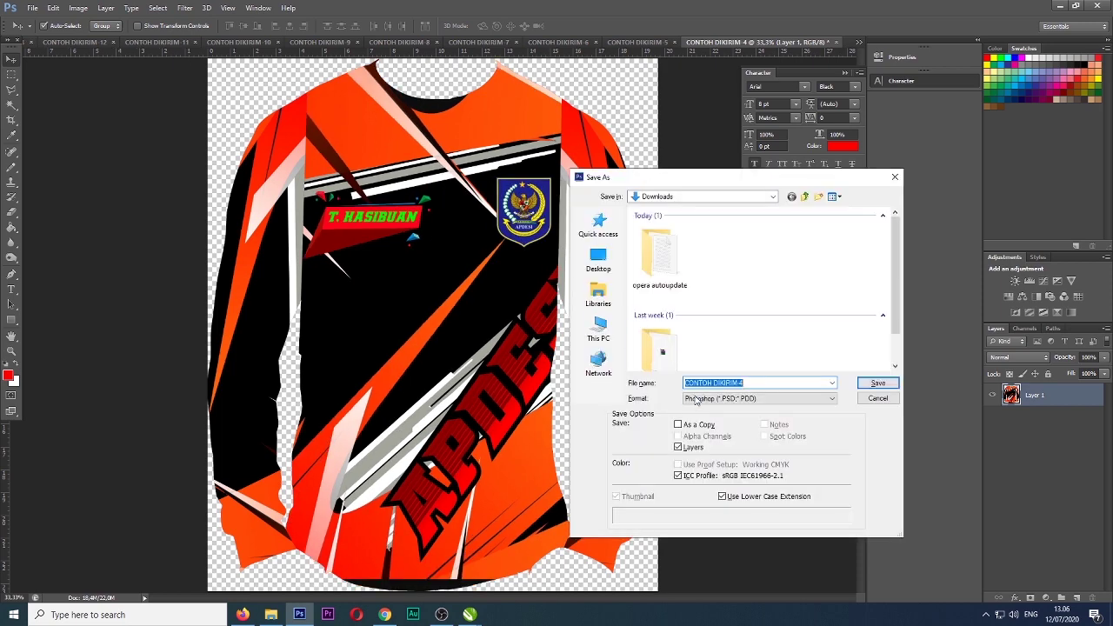
{"action": "left_click", "coordinate": [722, 398]}
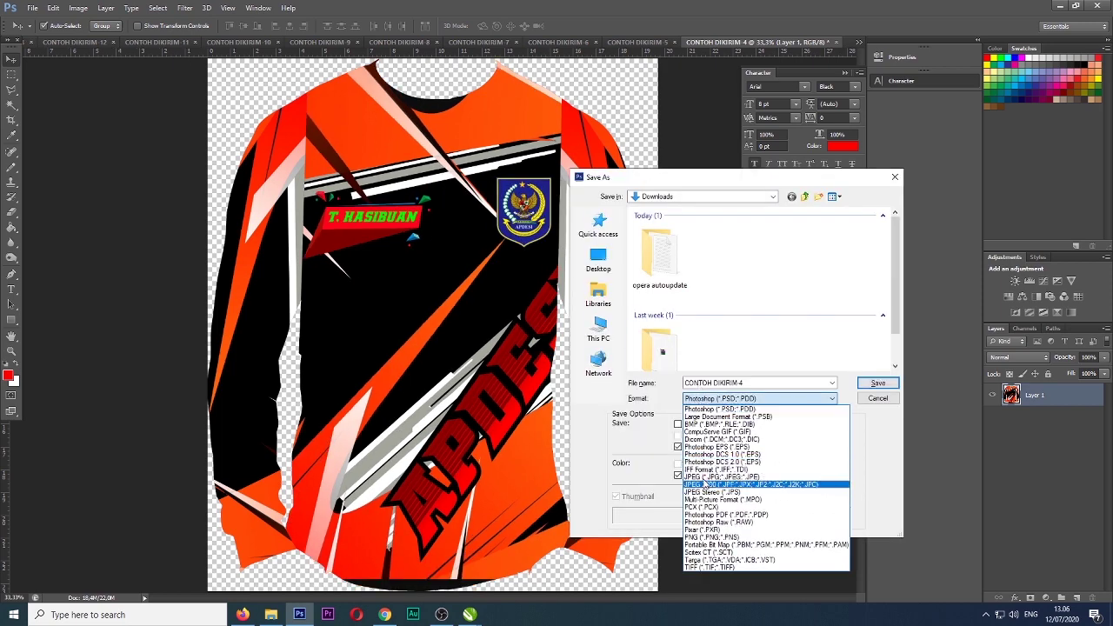
{"action": "left_click", "coordinate": [708, 477]}
{"action": "left_click", "coordinate": [877, 383]}
{"action": "key", "text": "Return"}
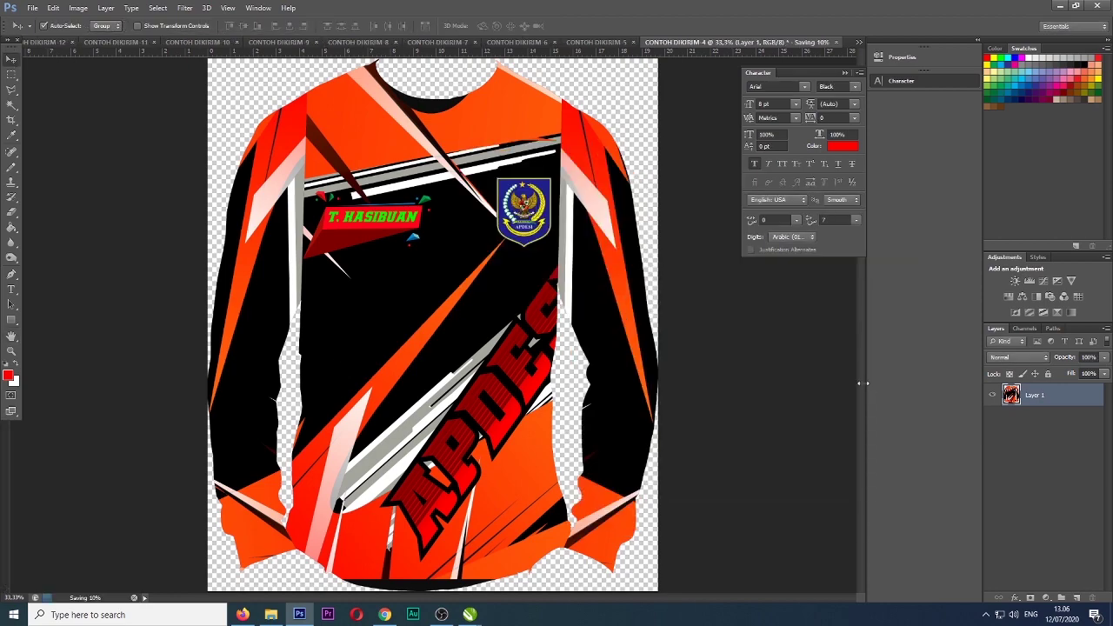
- Switch to Firefox, resume the Charlie Puth music video on YouTube, and return to Photoshop
{"action": "mouse_move", "coordinate": [251, 623]}
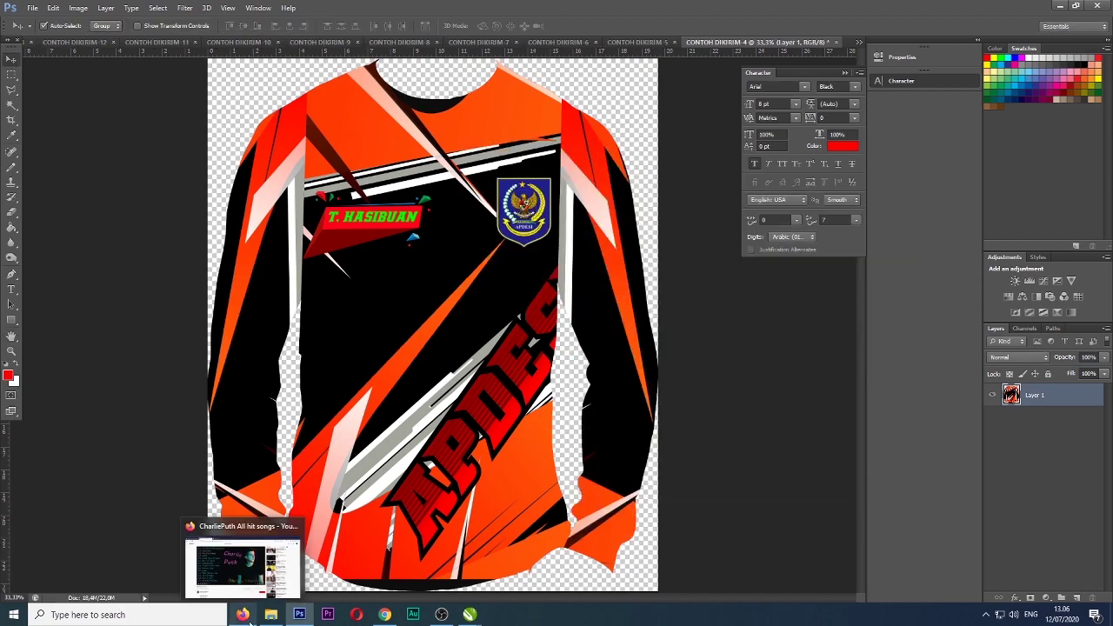
{"action": "left_click", "coordinate": [252, 563]}
{"action": "left_click", "coordinate": [128, 465]}
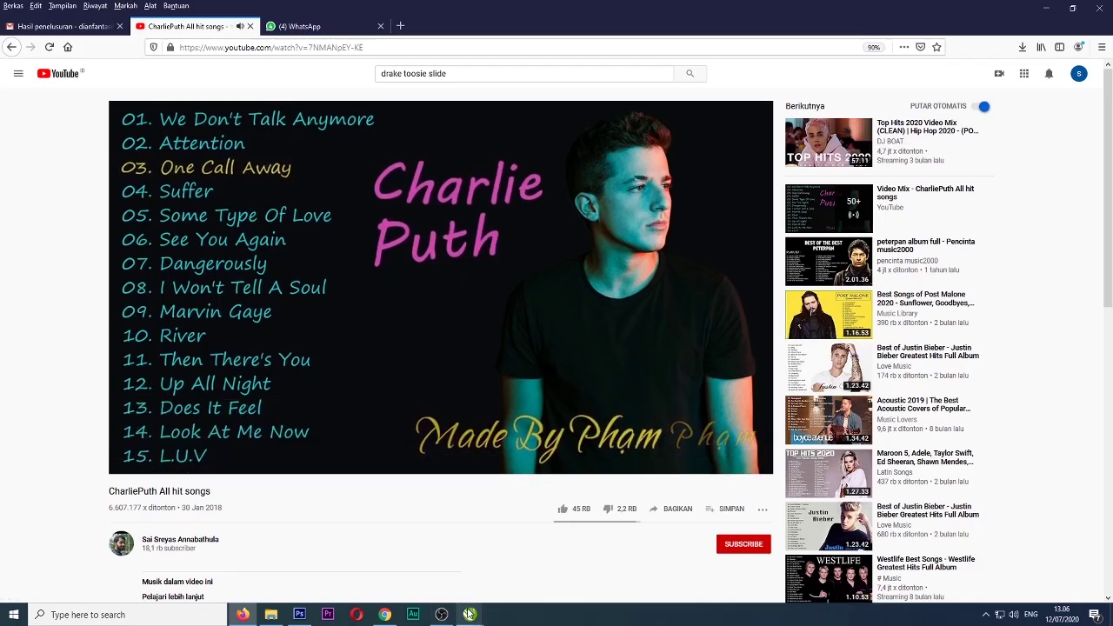
{"action": "mouse_move", "coordinate": [470, 615]}
{"action": "left_click", "coordinate": [299, 615]}
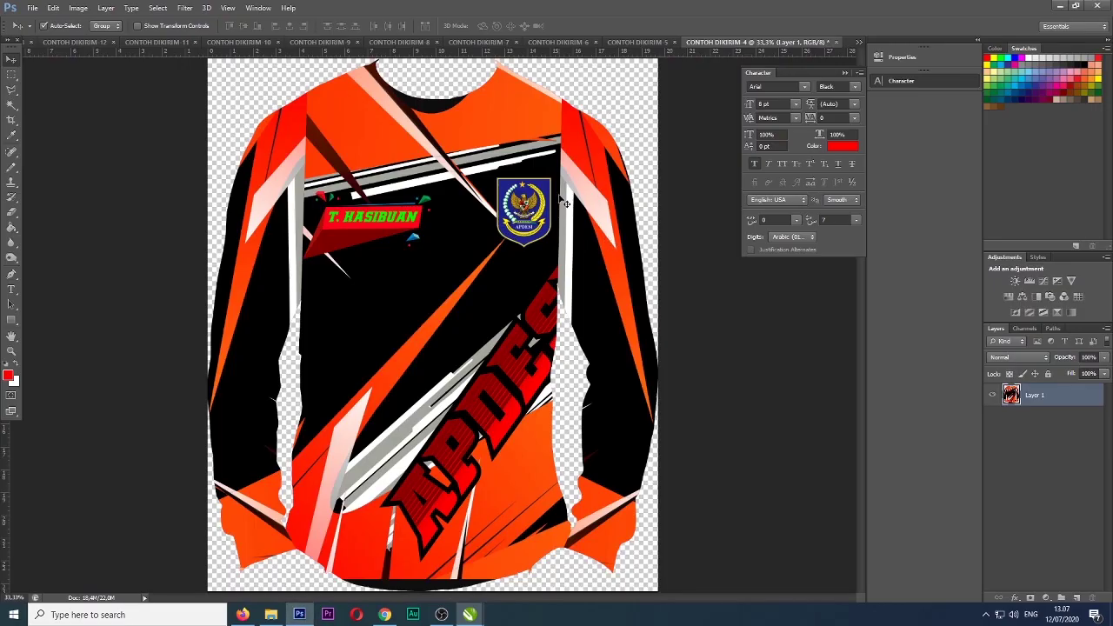
- Switch to File Explorer, view CONTOH DIKIRIM-4.jpg from the Downloads folder in Photos, and close the viewer
{"action": "left_click", "coordinate": [271, 615]}
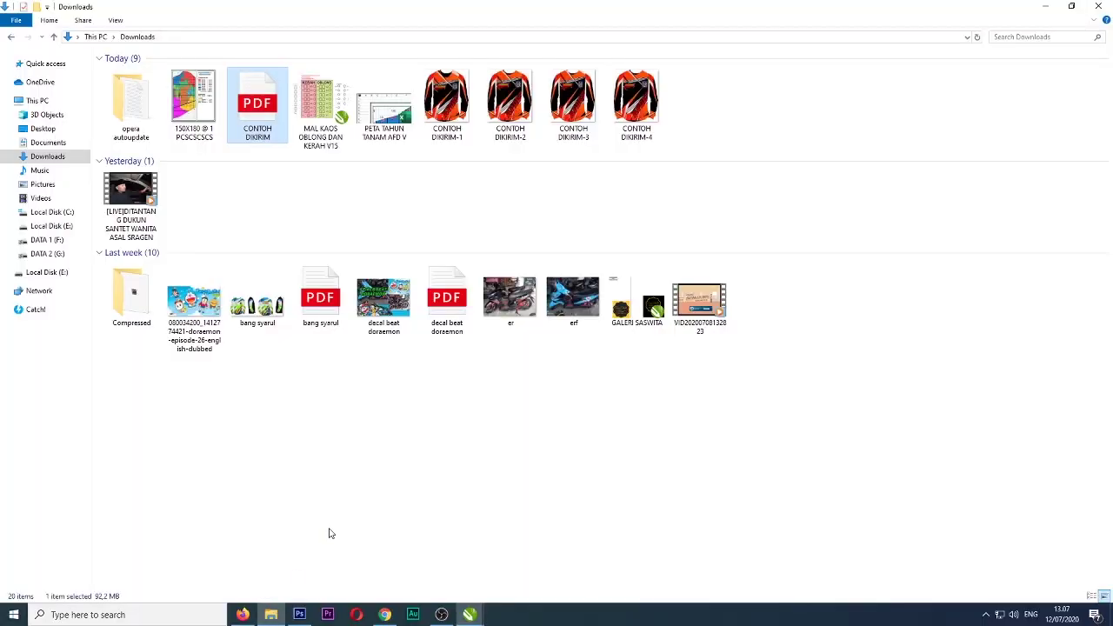
{"action": "double_click", "coordinate": [635, 102]}
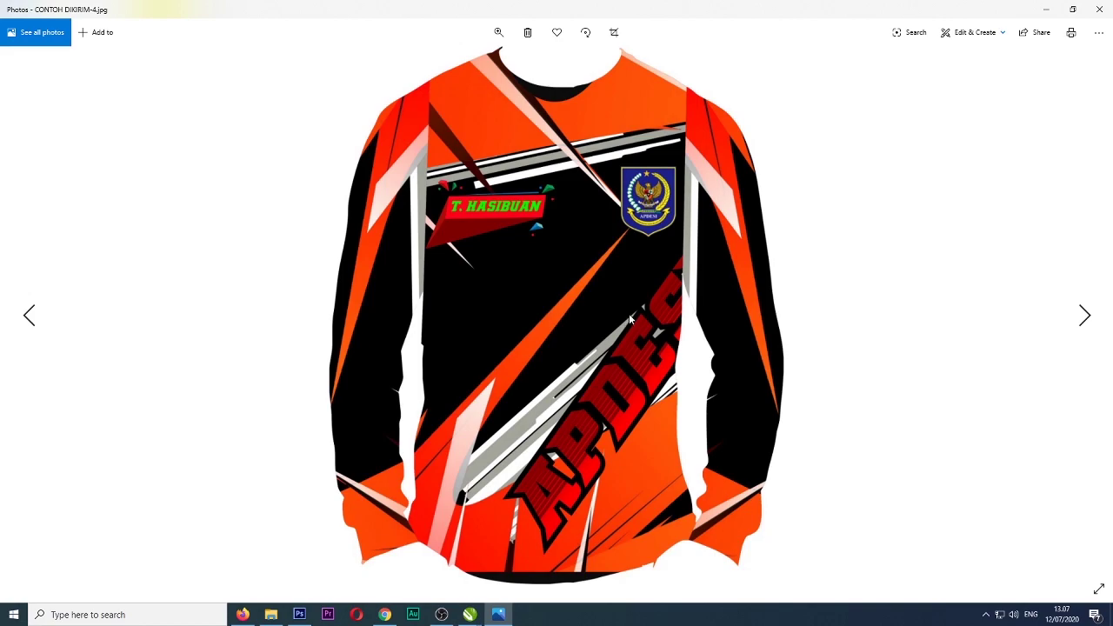
{"action": "left_click", "coordinate": [1099, 8]}
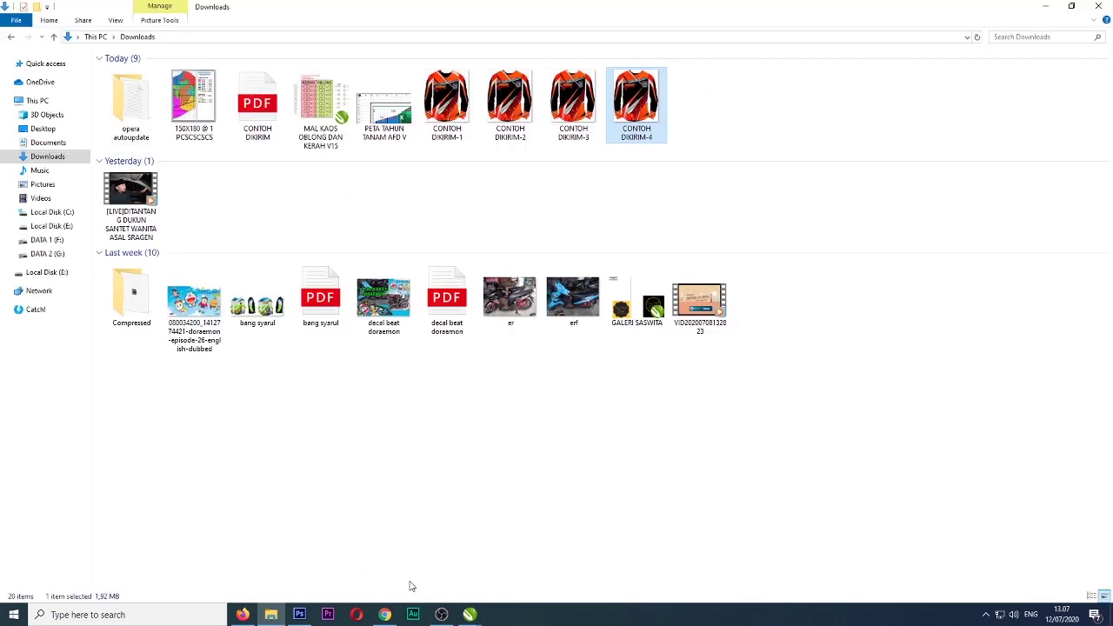
- Switch back to Photoshop and close the CONTOH DIKIRIM-4 document without saving changes
{"action": "left_click", "coordinate": [299, 615]}
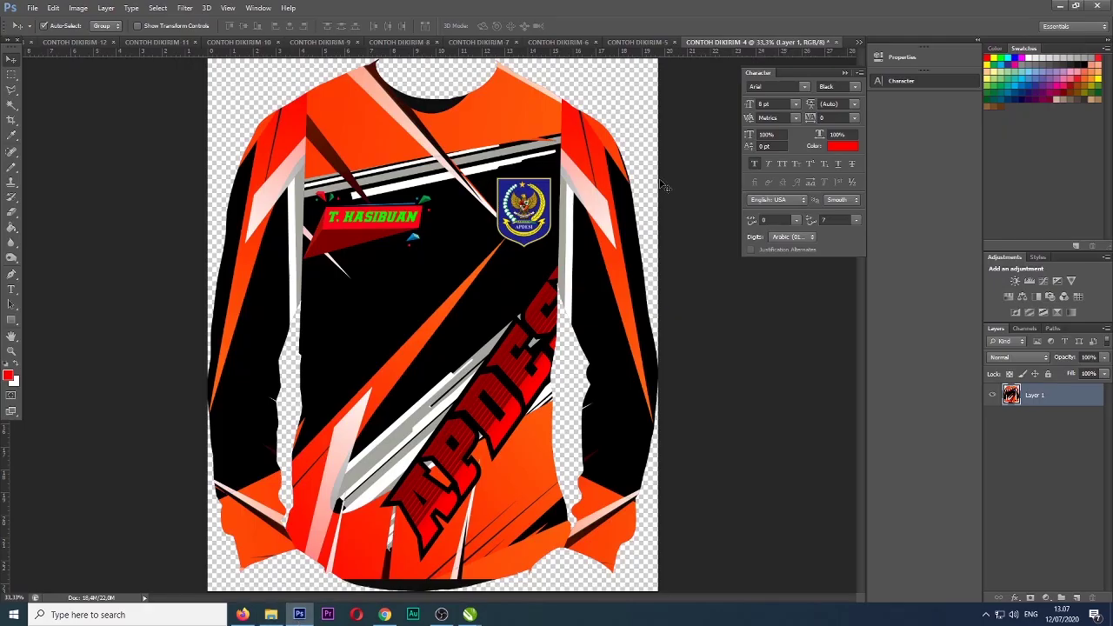
{"action": "left_click", "coordinate": [836, 43]}
{"action": "left_click", "coordinate": [561, 233]}
- Save CONTOH DIKIRIM-5 as a maximum-quality JPEG in Downloads and close the document without saving changes
{"action": "key", "text": "ctrl+shift+s"}
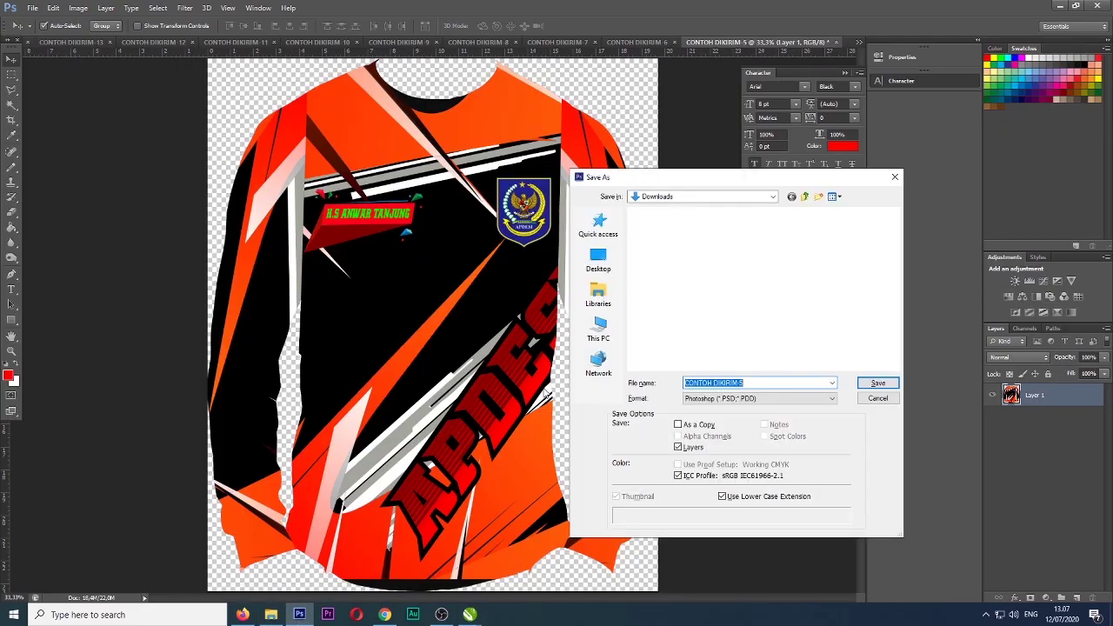
{"action": "left_click", "coordinate": [715, 398]}
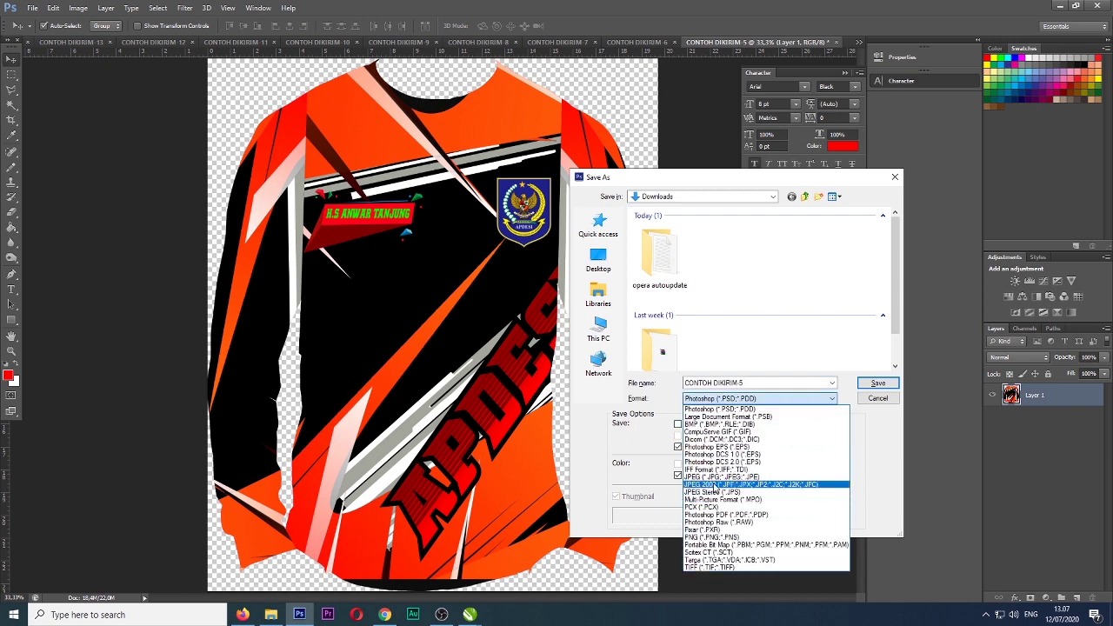
{"action": "left_click", "coordinate": [715, 477]}
{"action": "left_click", "coordinate": [878, 383]}
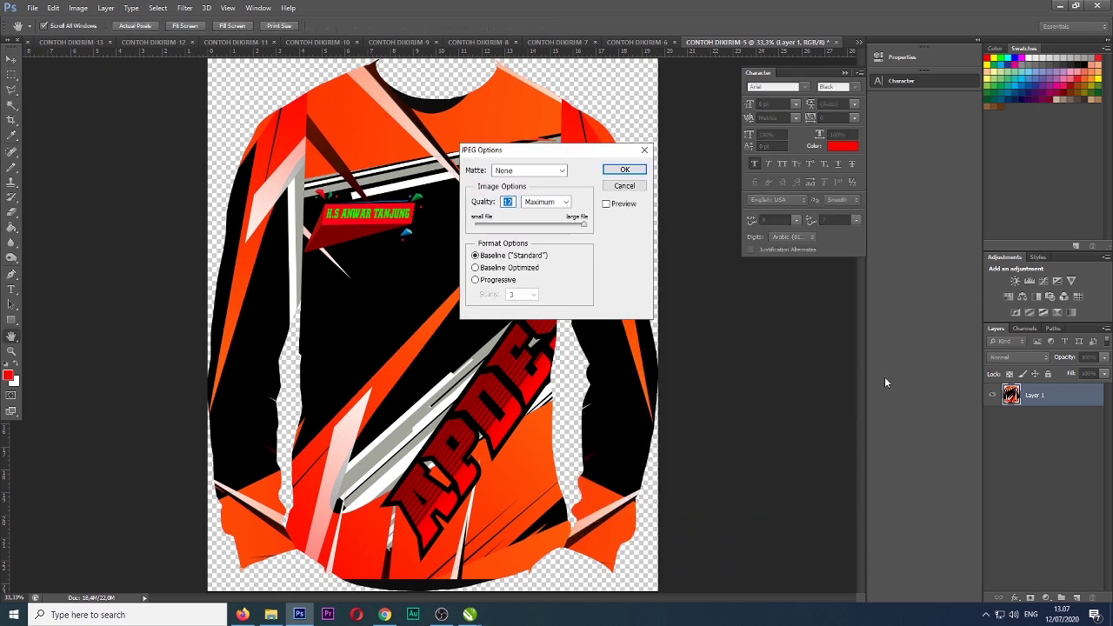
{"action": "key", "text": "Return"}
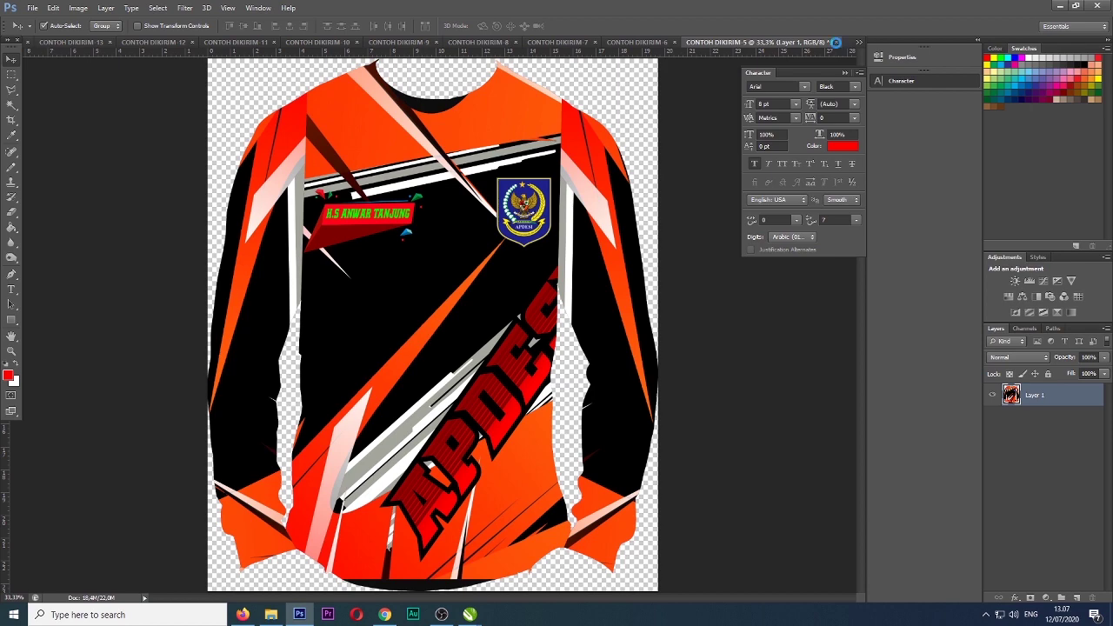
{"action": "left_click", "coordinate": [835, 42]}
{"action": "left_click", "coordinate": [576, 229]}
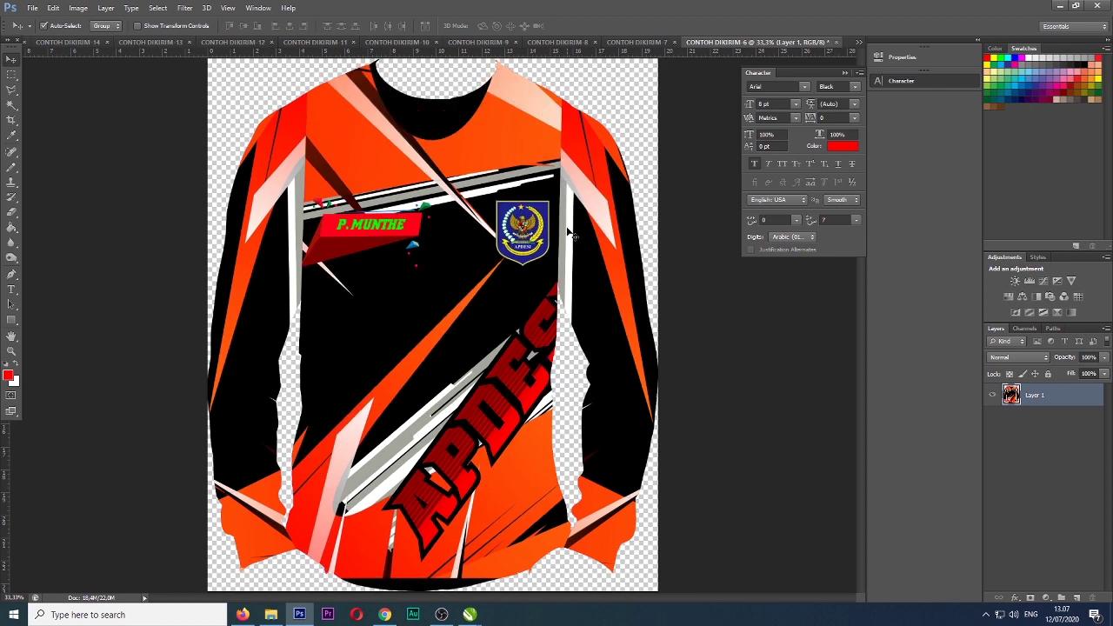
- Save CONTOH DIKIRIM-6 as a maximum-quality JPEG in Downloads and close the document without saving changes
{"action": "key", "text": "ctrl+shift+s"}
{"action": "left_click", "coordinate": [703, 399]}
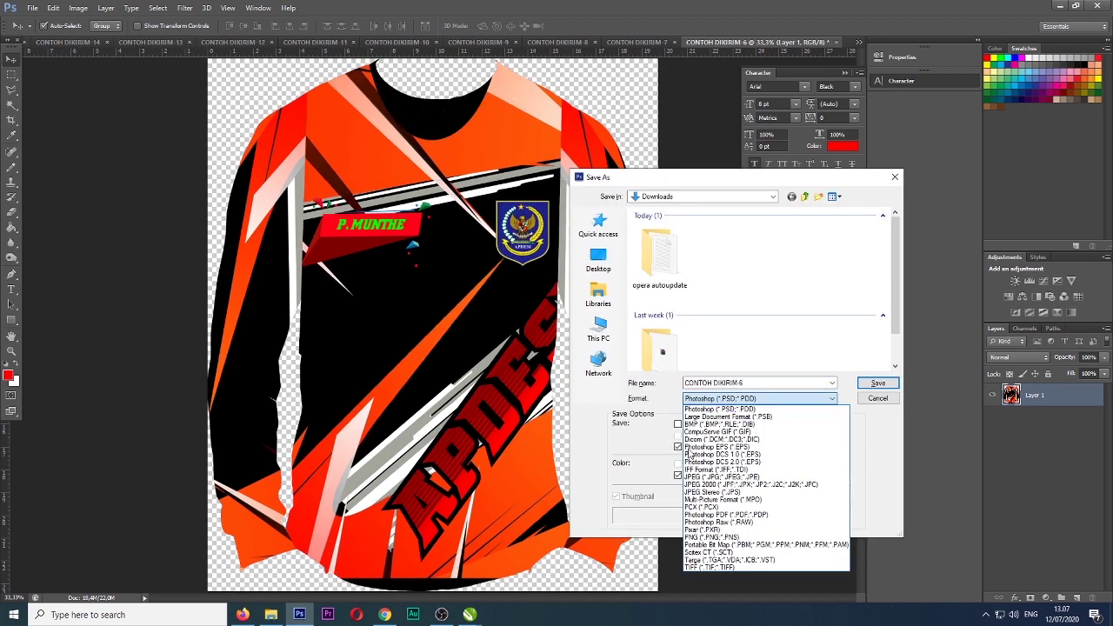
{"action": "left_click", "coordinate": [706, 476]}
{"action": "left_click", "coordinate": [869, 383]}
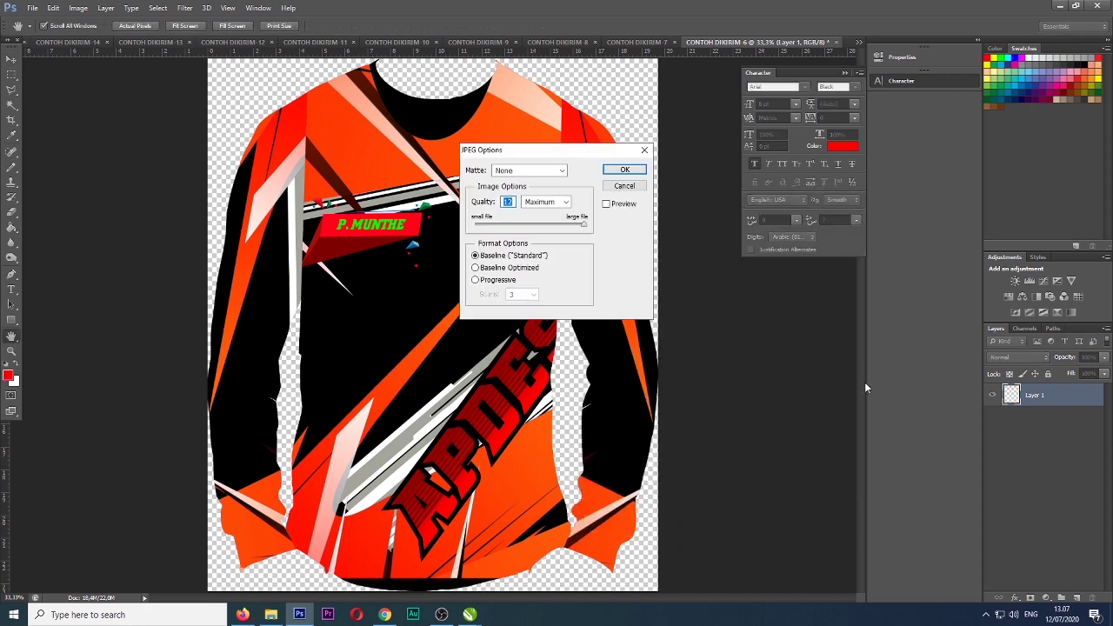
{"action": "key", "text": "Return"}
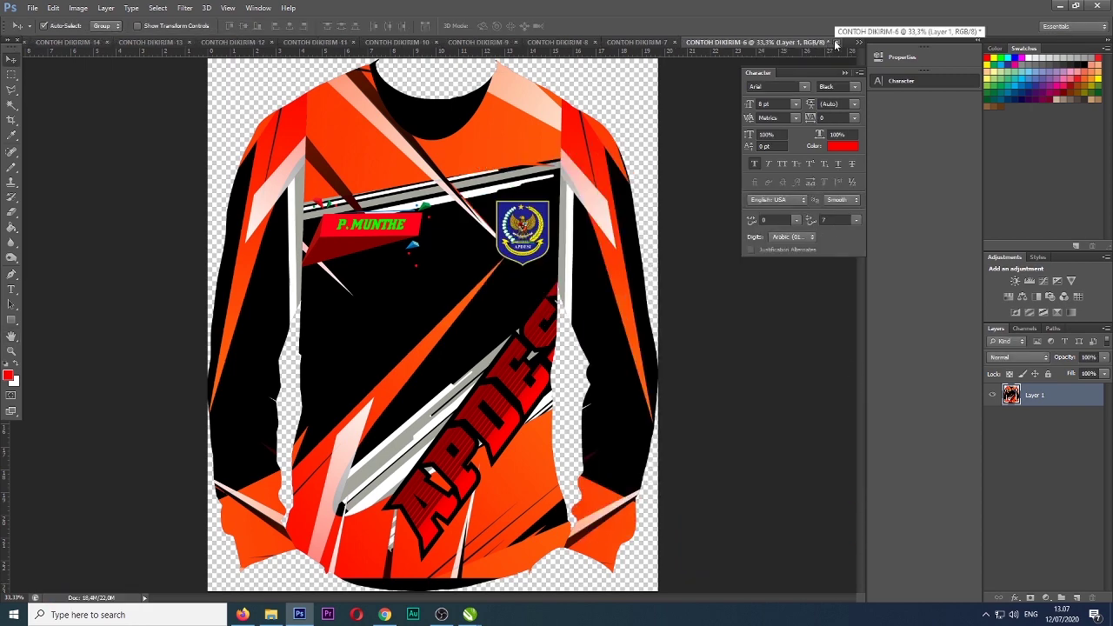
{"action": "left_click", "coordinate": [836, 42]}
{"action": "left_click", "coordinate": [570, 235]}
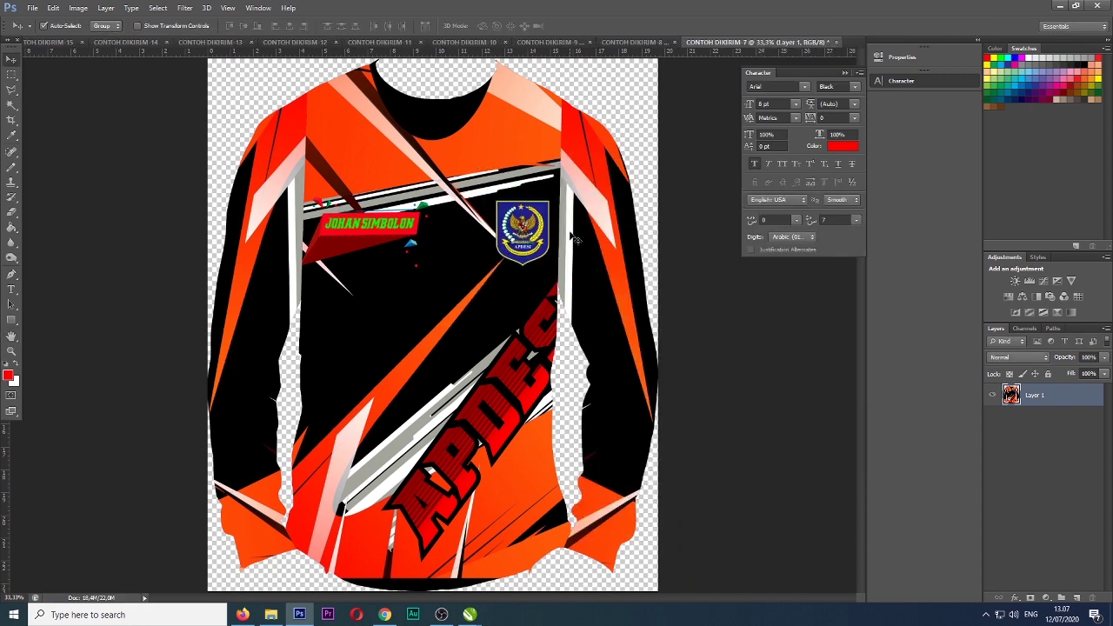
- Save CONTOH DIKIRIM-7 as a JPEG in Downloads and close the document without saving changes
{"action": "key", "text": "shift+ctrl+s"}
{"action": "left_click", "coordinate": [748, 398]}
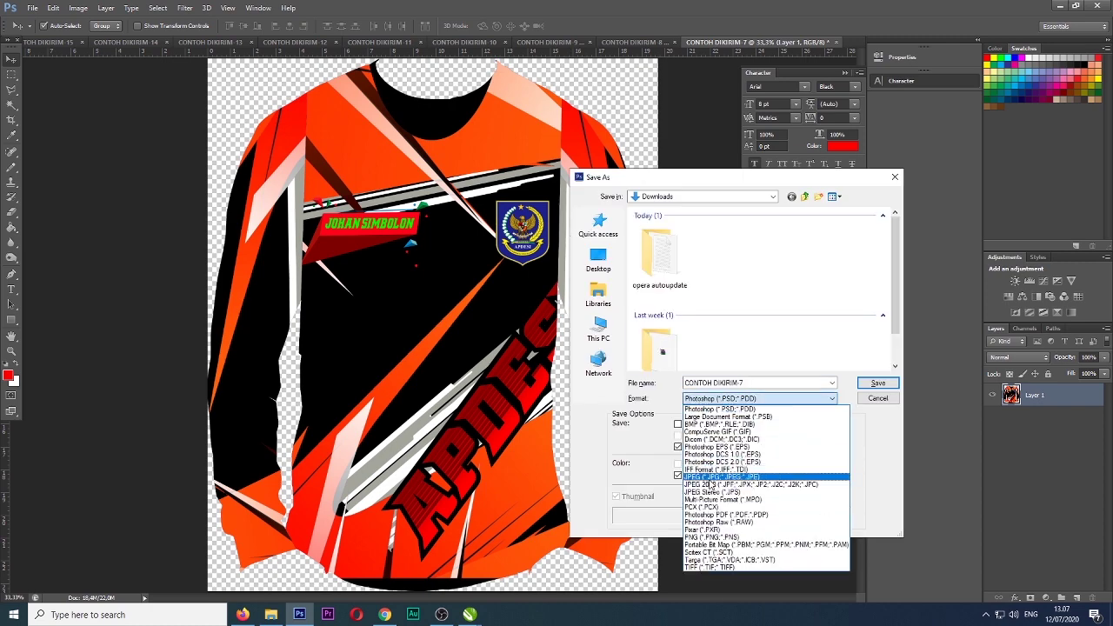
{"action": "left_click", "coordinate": [712, 478]}
{"action": "left_click", "coordinate": [871, 385]}
{"action": "key", "text": "Return"}
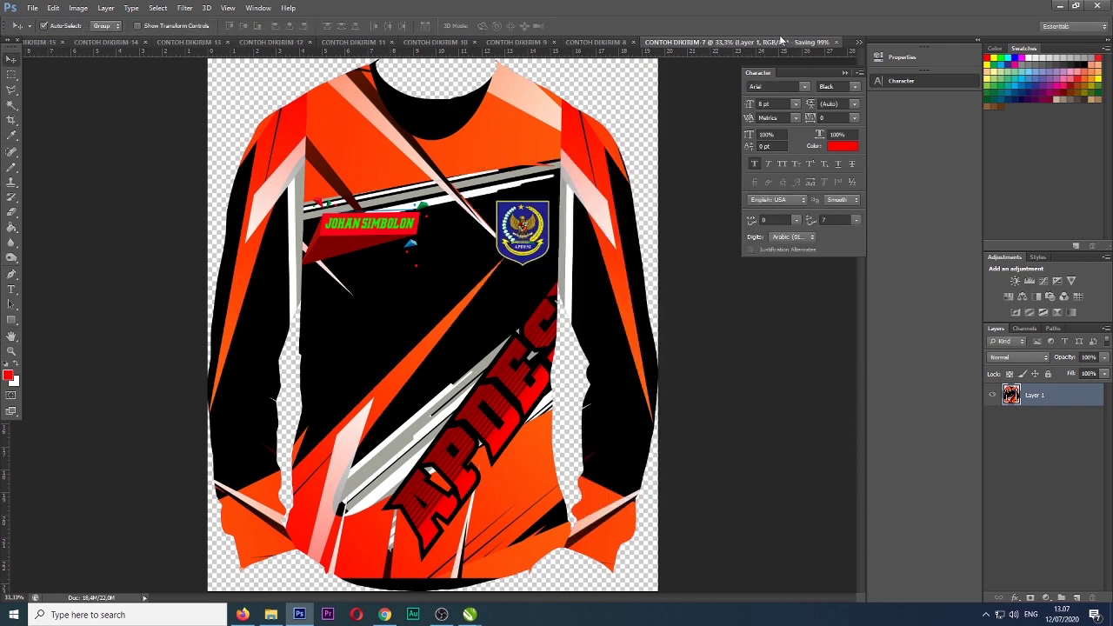
{"action": "left_click", "coordinate": [833, 43]}
{"action": "left_click", "coordinate": [558, 234]}
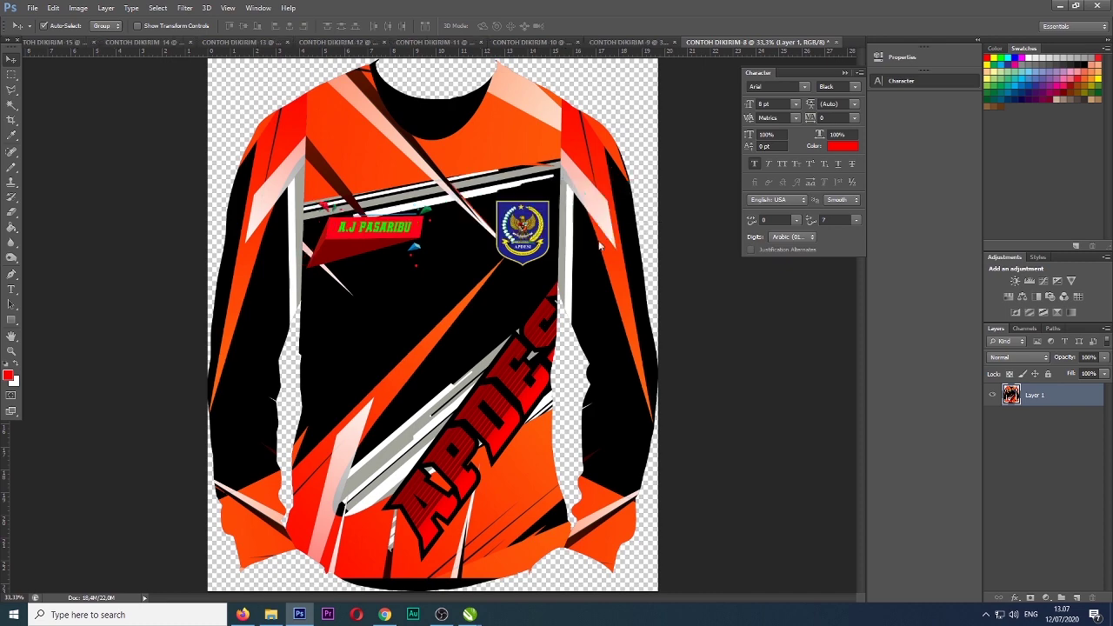
- Save CONTOH DIKIRIM-8 as a JPEG in Downloads and close the document without saving changes
{"action": "key", "text": "shift+ctrl+s"}
{"action": "left_click", "coordinate": [757, 398]}
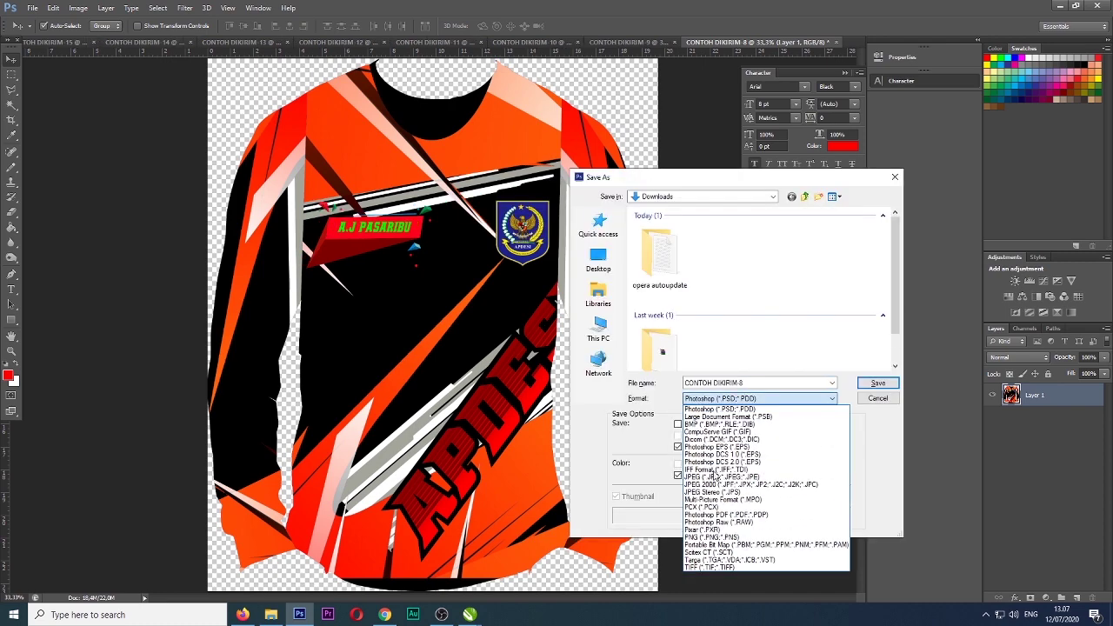
{"action": "left_click", "coordinate": [711, 478]}
{"action": "left_click", "coordinate": [874, 381]}
{"action": "key", "text": "Return"}
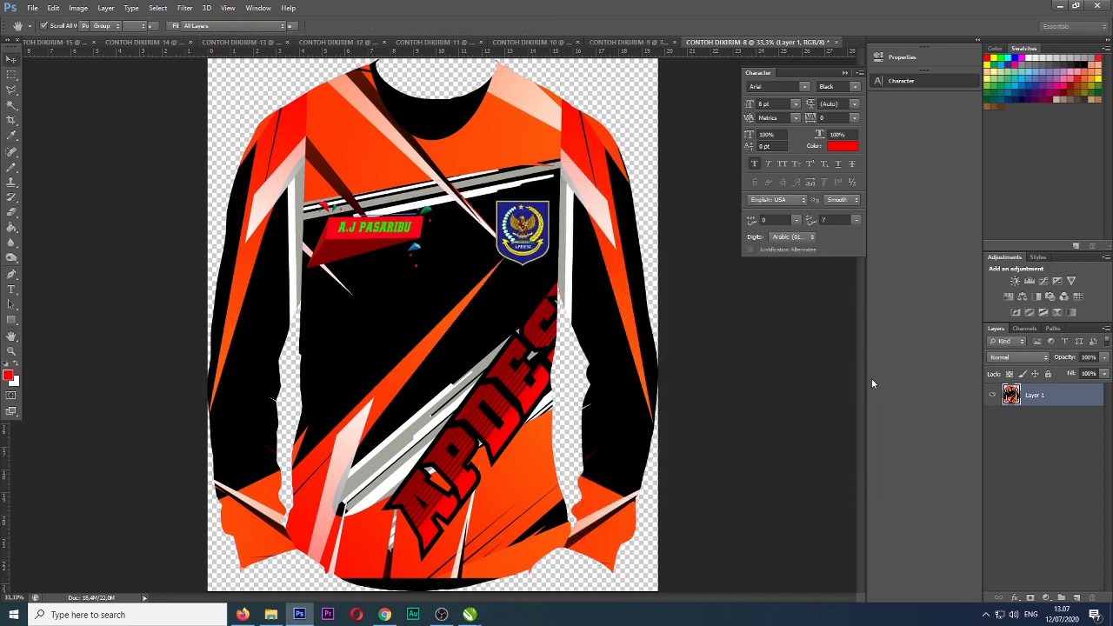
{"action": "left_click", "coordinate": [837, 42]}
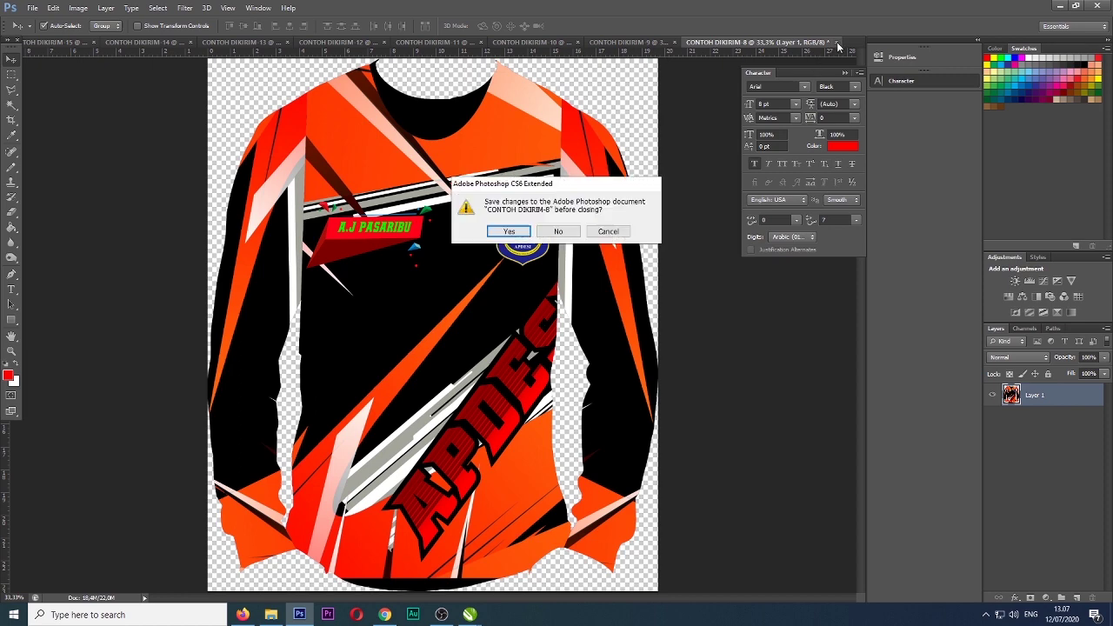
{"action": "left_click", "coordinate": [557, 232]}
- Save CONTOH DIKIRIM-9 as a JPEG in Downloads and close the document without saving changes
{"action": "key", "text": "ctrl+shift+s"}
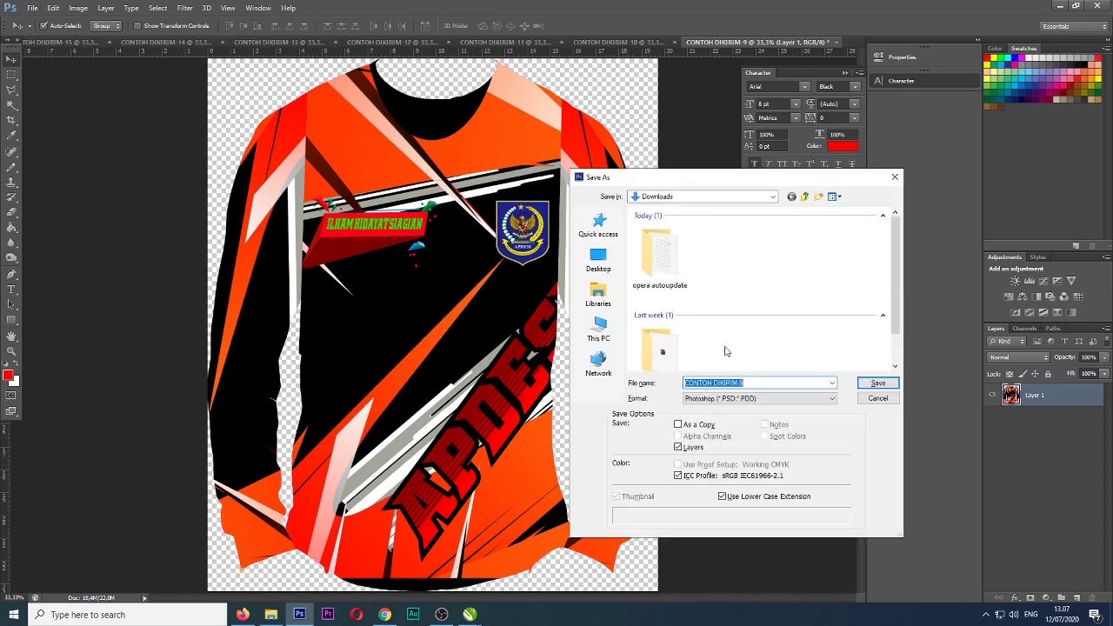
{"action": "left_click", "coordinate": [740, 399]}
{"action": "left_click", "coordinate": [724, 476]}
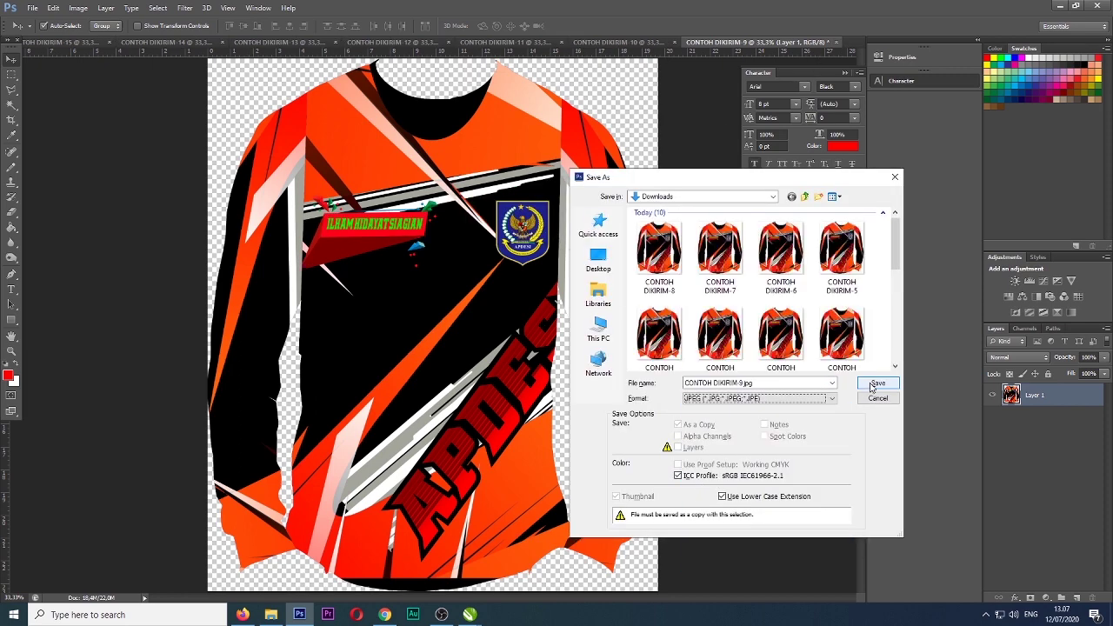
{"action": "left_click", "coordinate": [874, 383]}
{"action": "key", "text": "Return"}
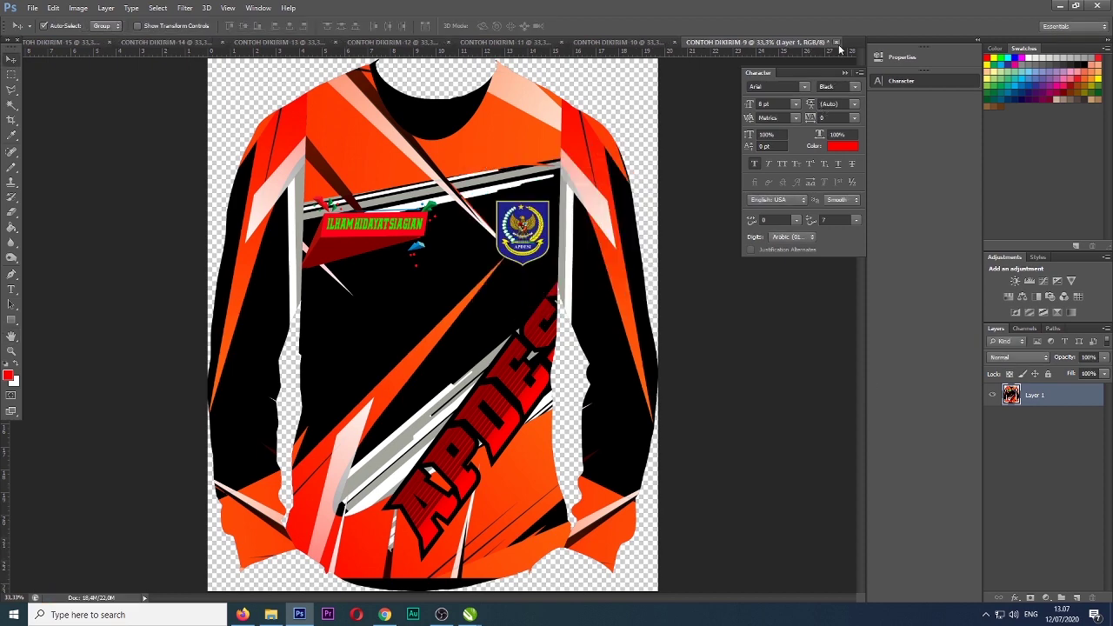
{"action": "left_click", "coordinate": [836, 42]}
{"action": "left_click", "coordinate": [560, 231]}
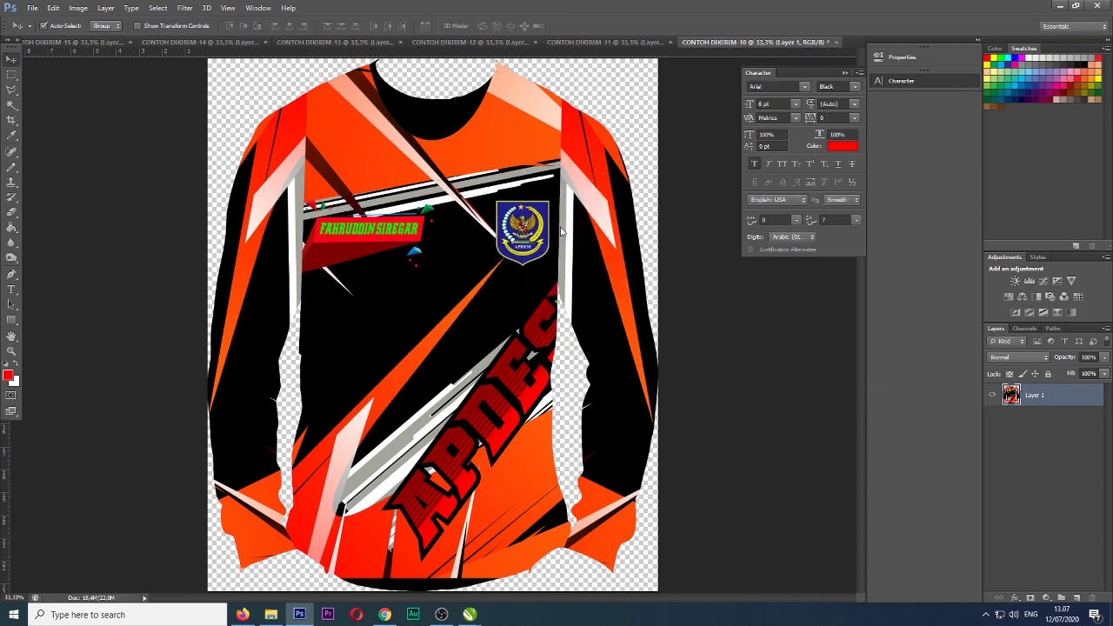
- Save CONTOH DIKIRIM-10 as a JPEG in Downloads and close the document without saving changes
{"action": "key", "text": "ctrl+shift+s"}
{"action": "left_click", "coordinate": [748, 398]}
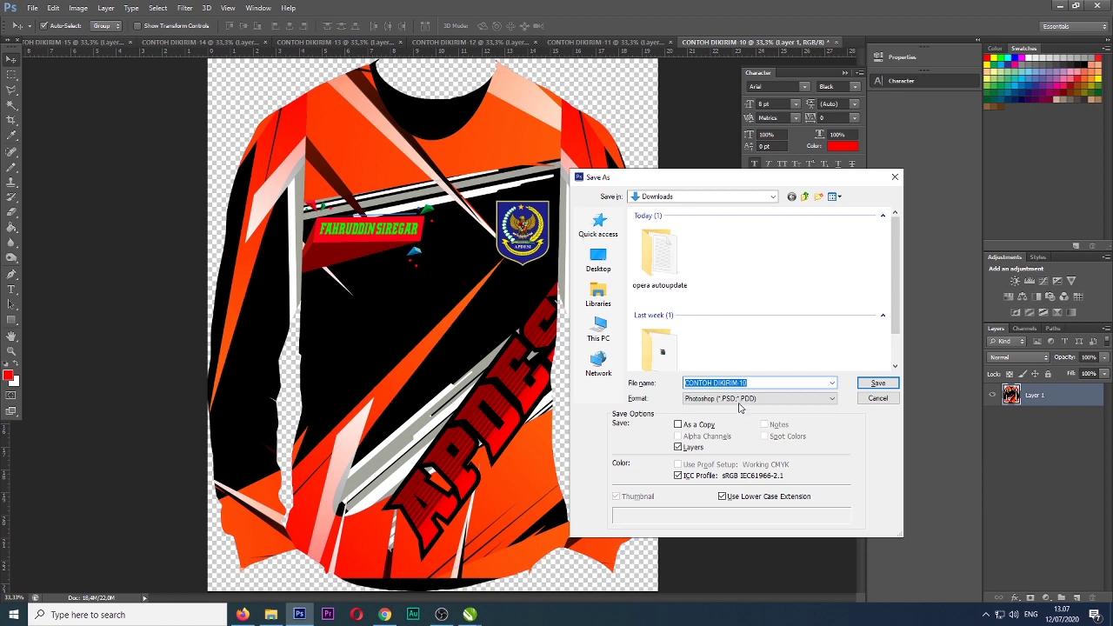
{"action": "left_click", "coordinate": [715, 476]}
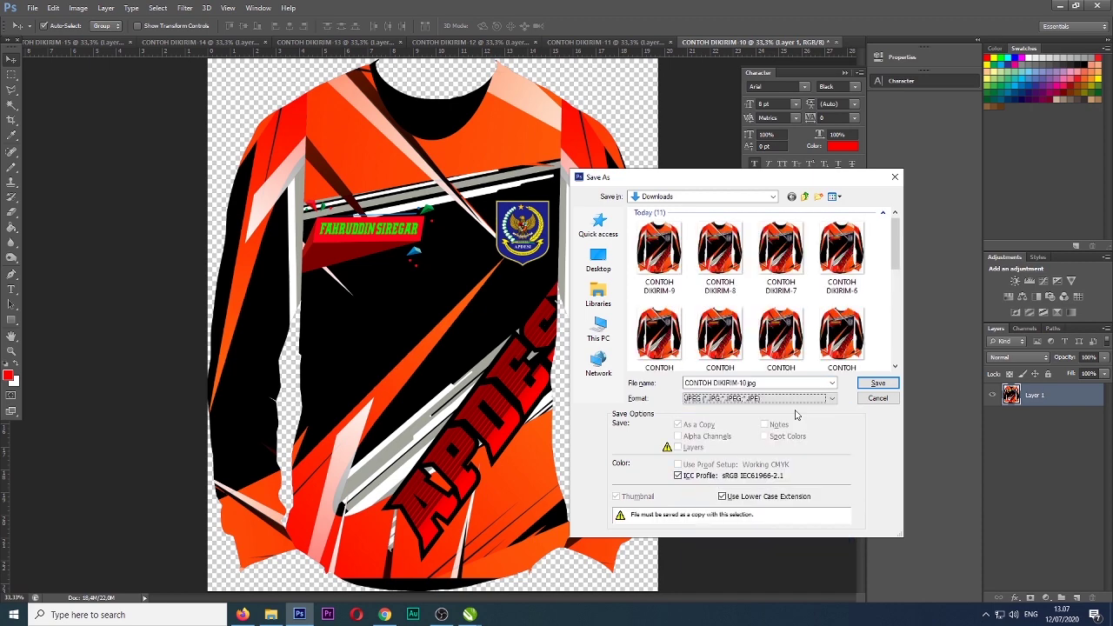
{"action": "left_click", "coordinate": [871, 388]}
{"action": "key", "text": "Return"}
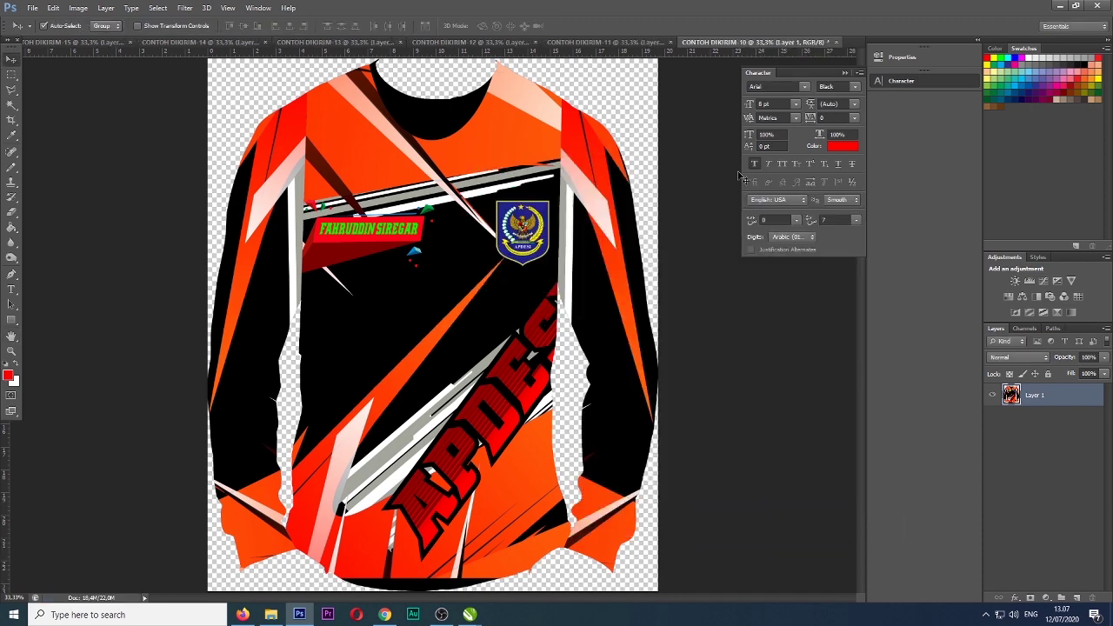
{"action": "left_click", "coordinate": [836, 42]}
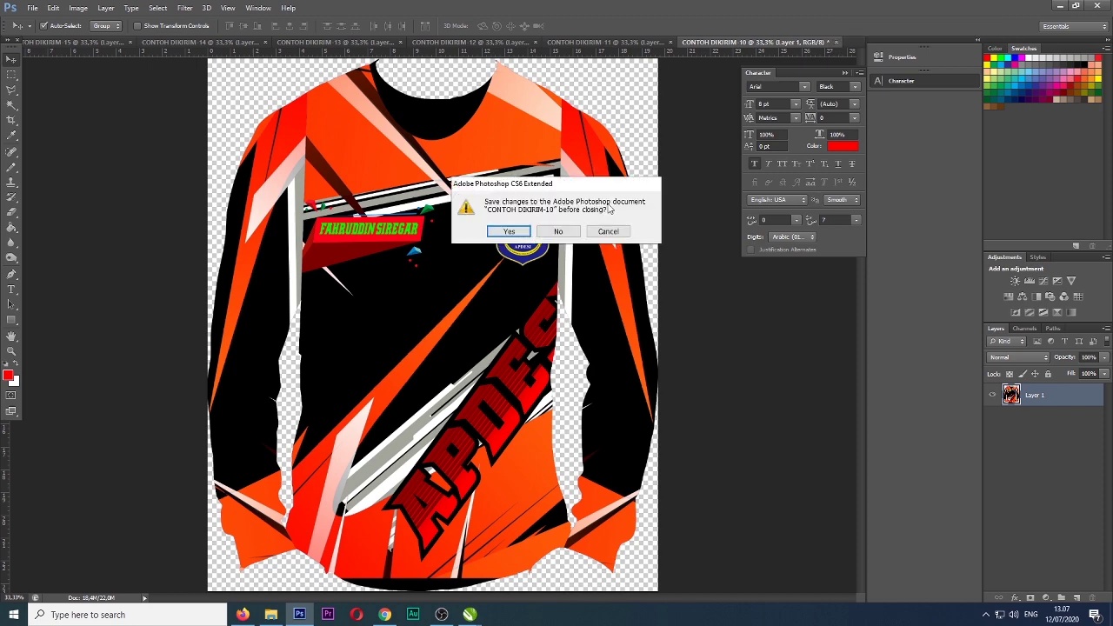
{"action": "left_click", "coordinate": [558, 235]}
- Save CONTOH DIKIRIM-11 as a JPEG in Downloads and close the document without saving changes
{"action": "key", "text": "ctrl+shift+s"}
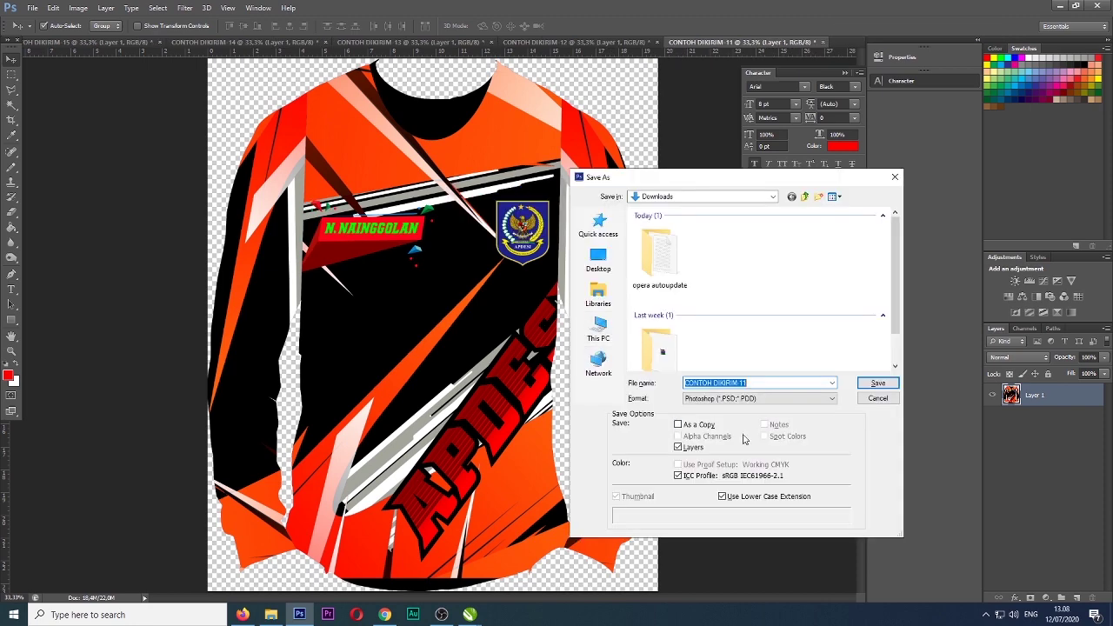
{"action": "left_click", "coordinate": [757, 398]}
{"action": "left_click", "coordinate": [709, 477]}
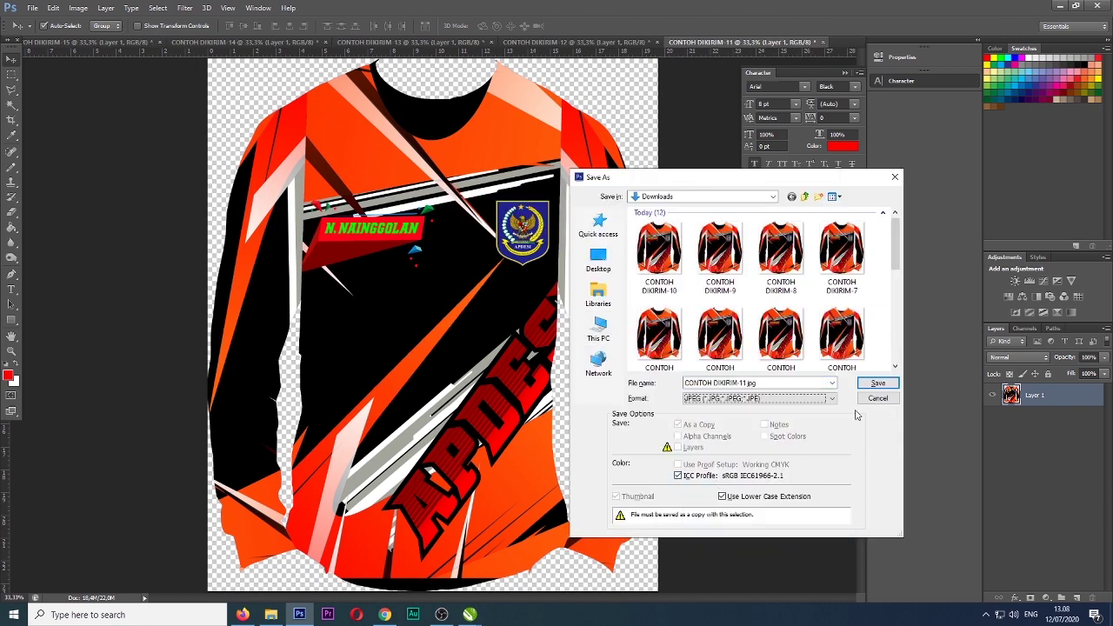
{"action": "left_click", "coordinate": [863, 383]}
{"action": "key", "text": "Return"}
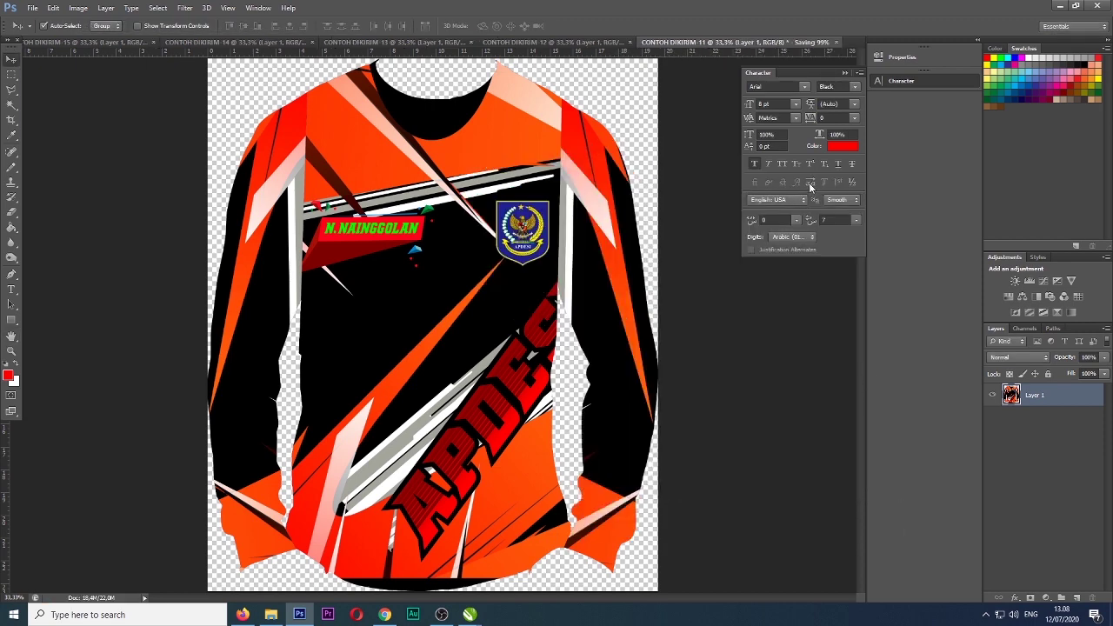
{"action": "left_click", "coordinate": [824, 43]}
{"action": "left_click", "coordinate": [549, 232]}
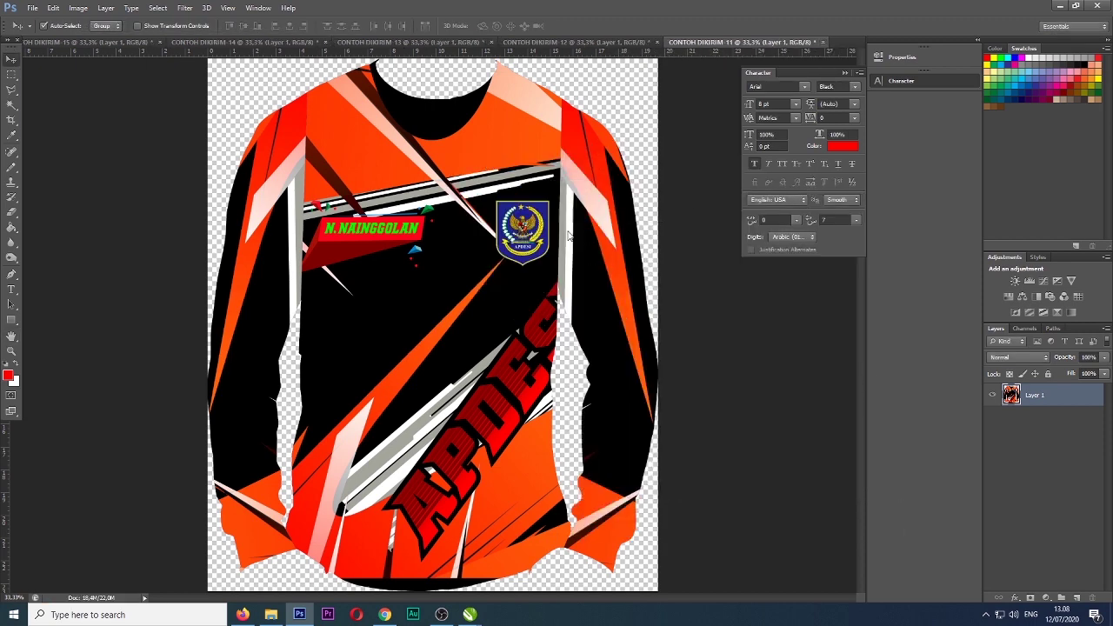
- Save CONTOH DIKIRIM-12 as a maximum-quality JPEG in Downloads and close the document without saving changes
{"action": "key", "text": "ctrl+shift+s"}
{"action": "left_click", "coordinate": [759, 399]}
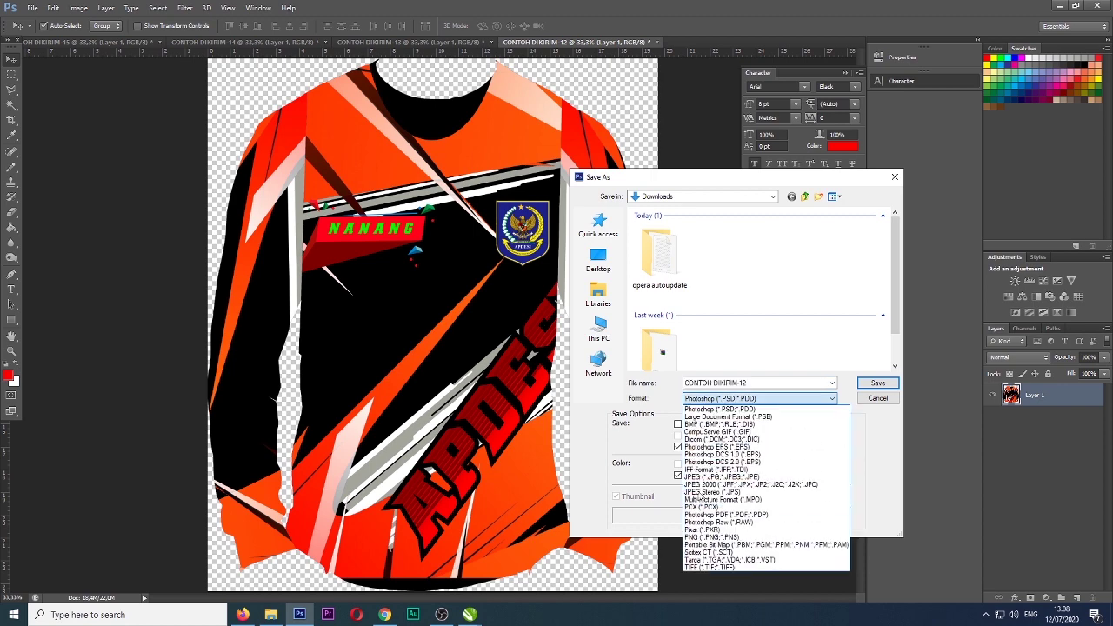
{"action": "left_click", "coordinate": [709, 479]}
{"action": "left_click", "coordinate": [878, 382]}
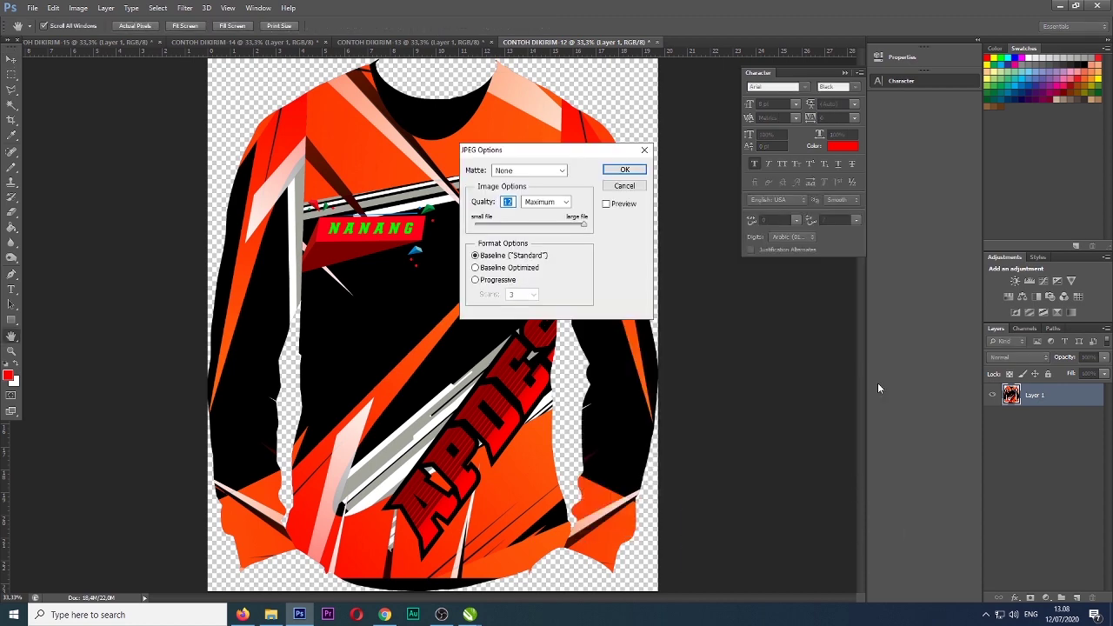
{"action": "key", "text": "Return"}
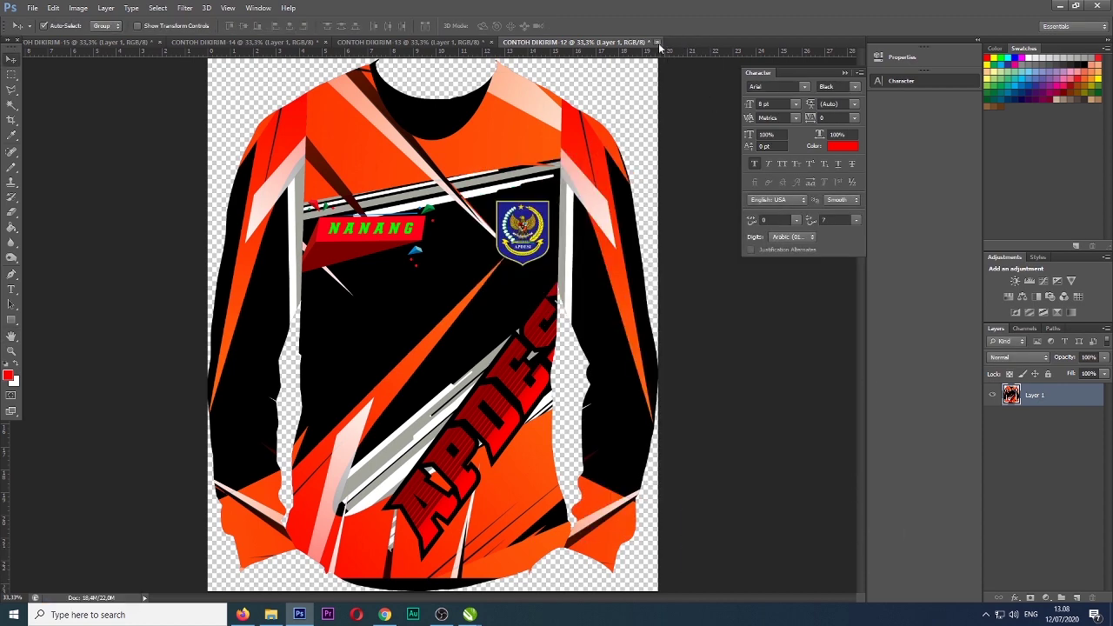
{"action": "left_click", "coordinate": [657, 42]}
{"action": "left_click", "coordinate": [554, 231]}
- Save CONTOH DIKIRIM-13 as a JPEG in Downloads and close the document without saving changes
{"action": "key", "text": "ctrl+shift+s"}
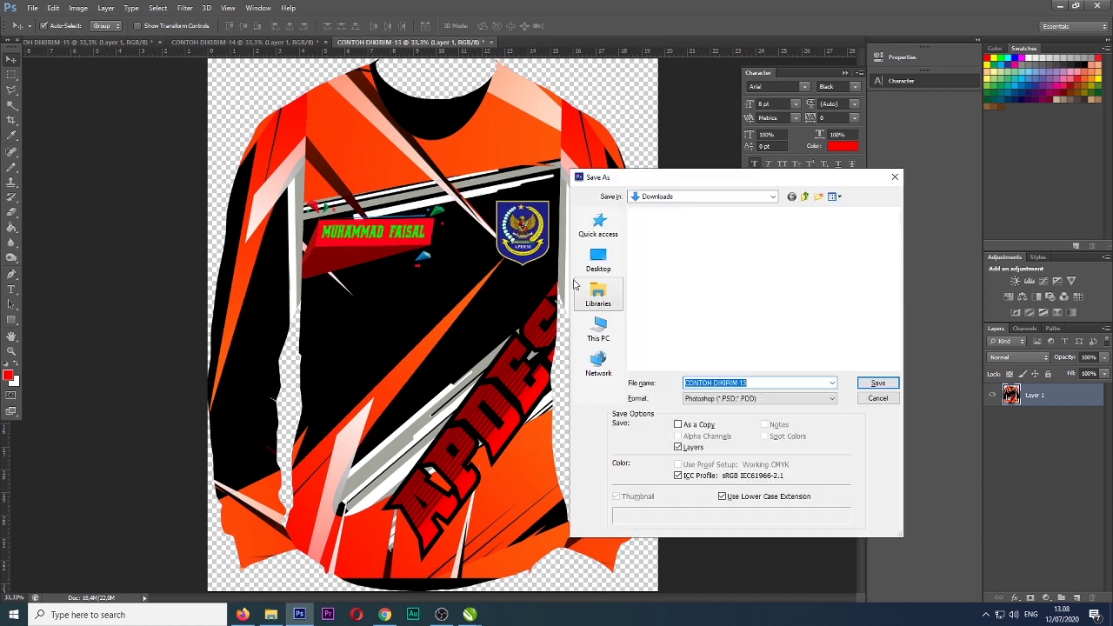
{"action": "left_click", "coordinate": [759, 398]}
{"action": "left_click", "coordinate": [727, 469]}
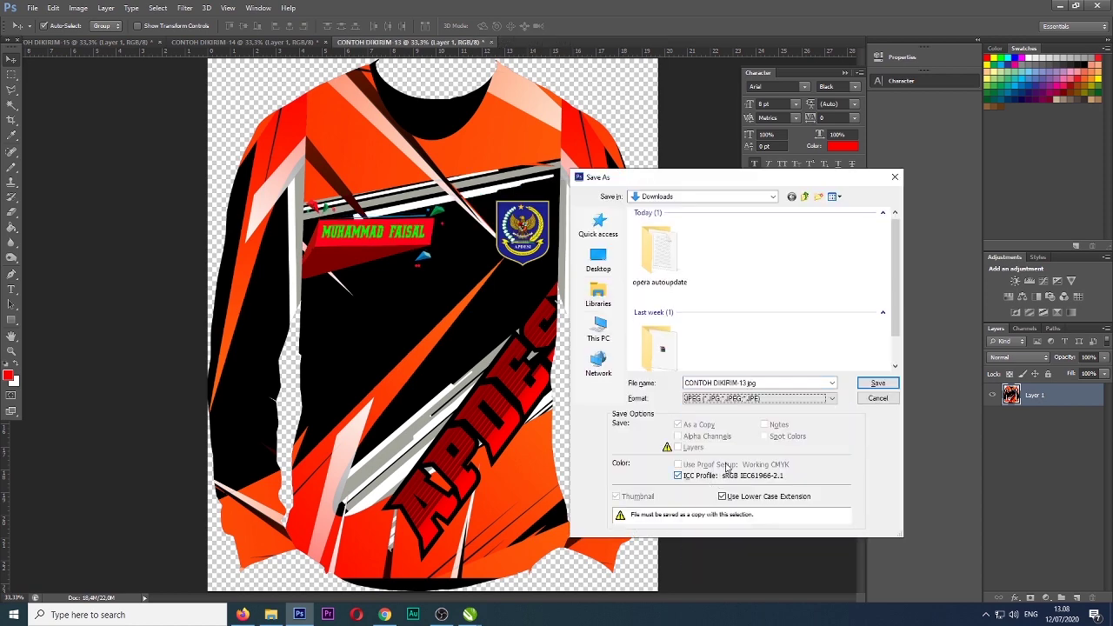
{"action": "left_click", "coordinate": [877, 383]}
{"action": "key", "text": "Return"}
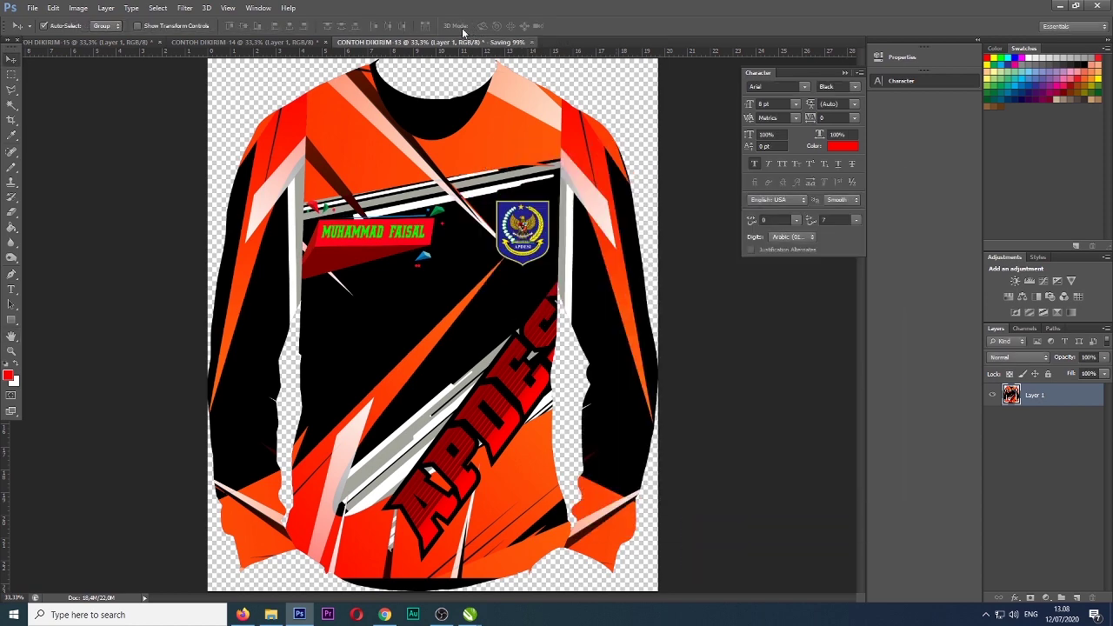
{"action": "left_click", "coordinate": [494, 43]}
{"action": "left_click", "coordinate": [557, 231]}
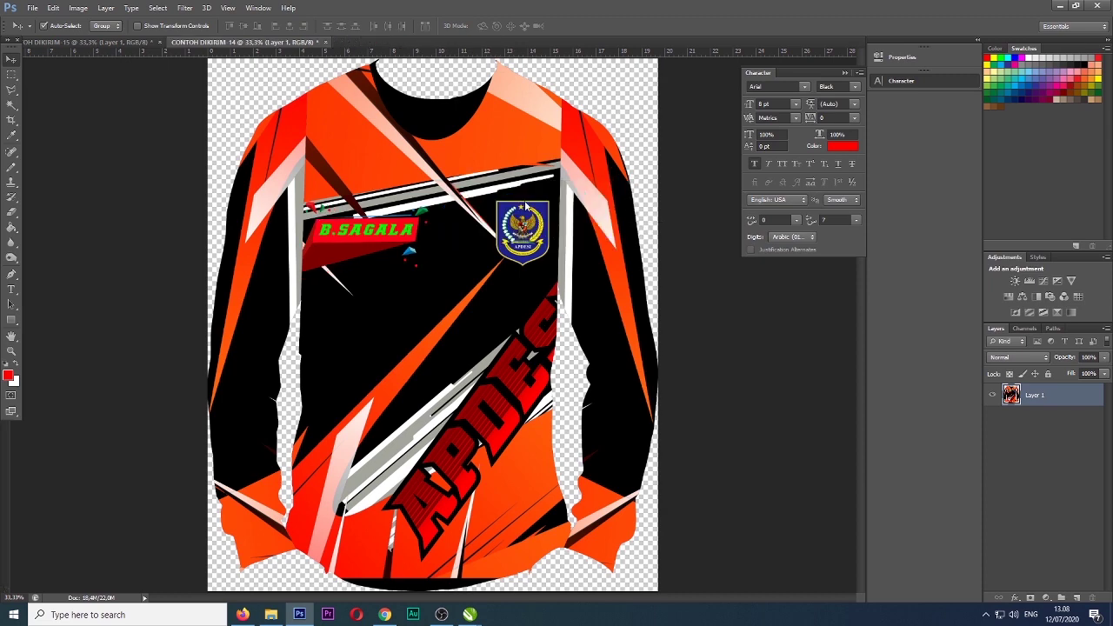
- Save CONTOH DIKIRIM-14 as a JPEG in Downloads and close the document without saving changes
{"action": "key", "text": "ctrl+shift+s"}
{"action": "left_click", "coordinate": [759, 399]}
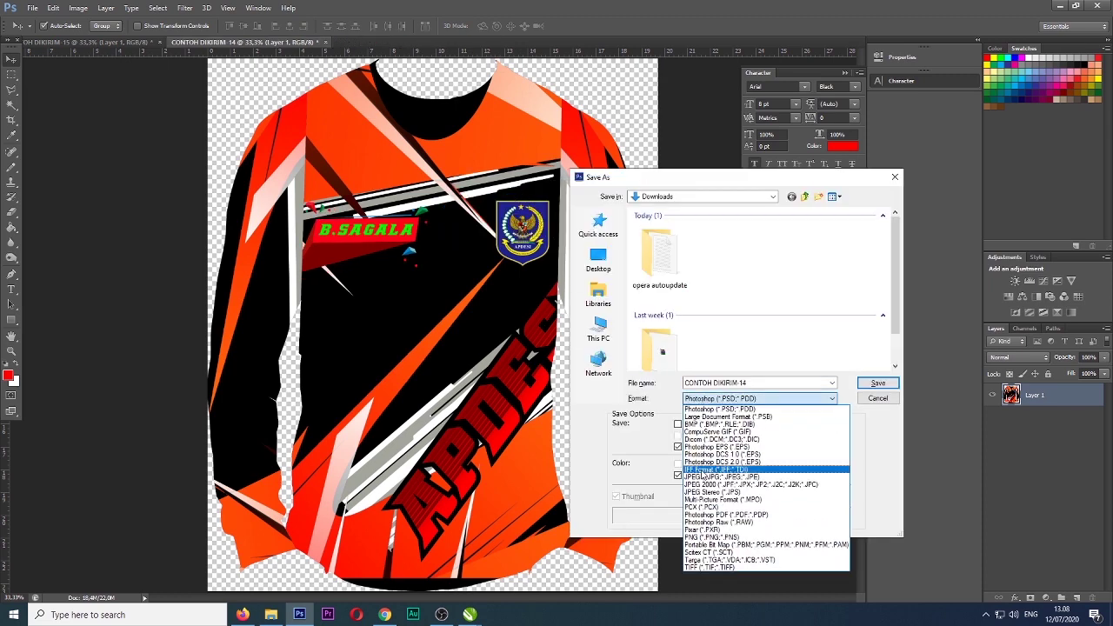
{"action": "left_click", "coordinate": [706, 478]}
{"action": "left_click", "coordinate": [865, 380]}
{"action": "key", "text": "Return"}
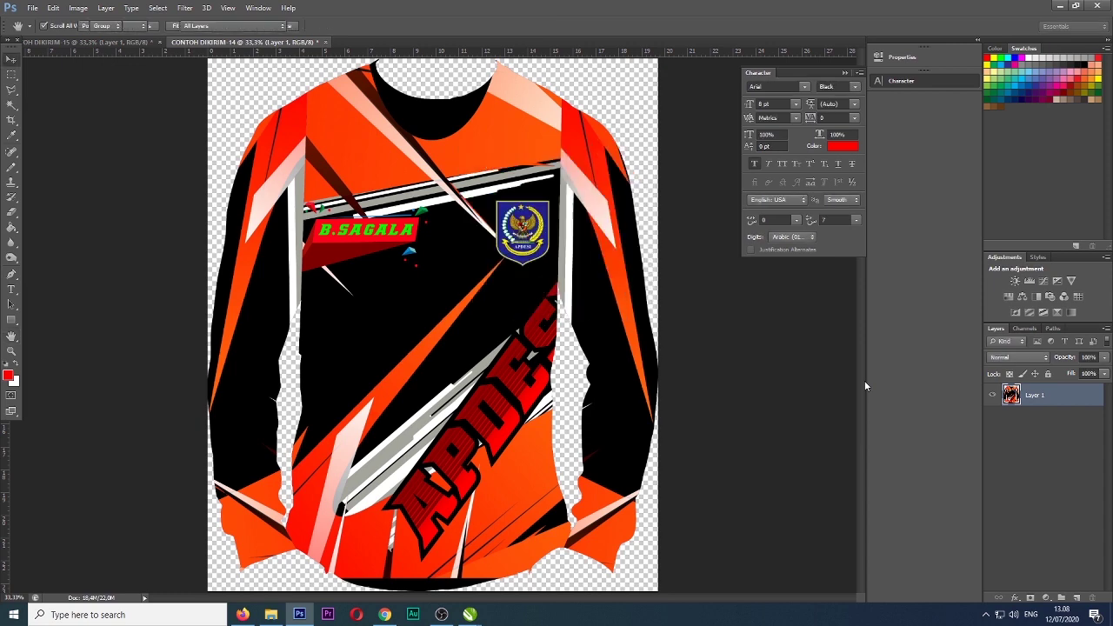
{"action": "left_click", "coordinate": [325, 41]}
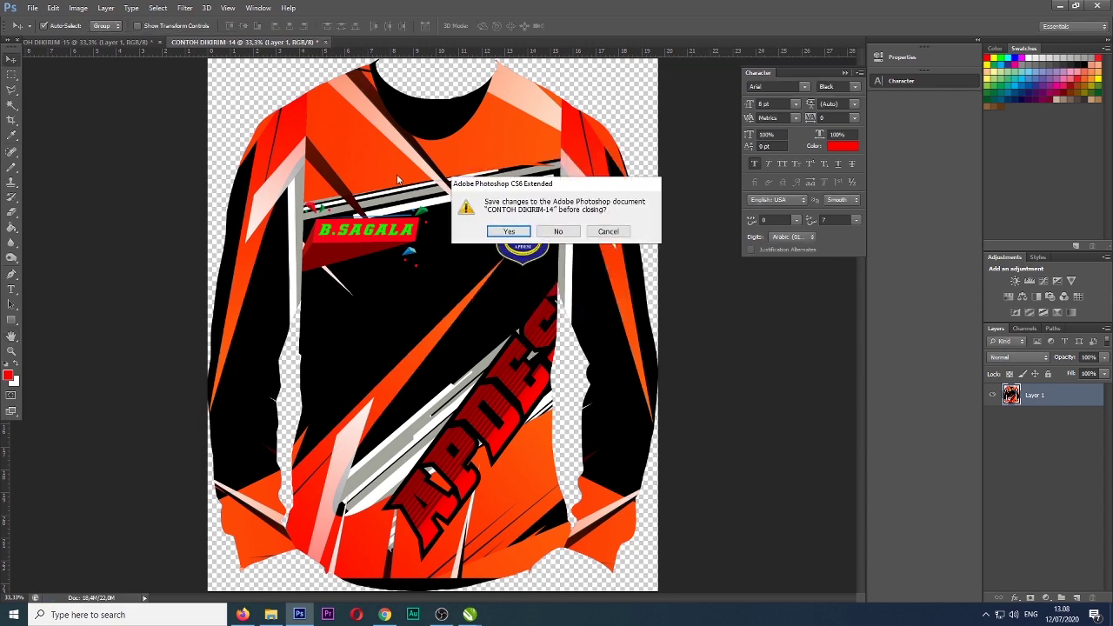
{"action": "left_click", "coordinate": [558, 232]}
- Save the remaining open document, CONTOH DIKIRIM-15, as a JPEG in the Downloads folder
{"action": "key", "text": "ctrl+shift+s"}
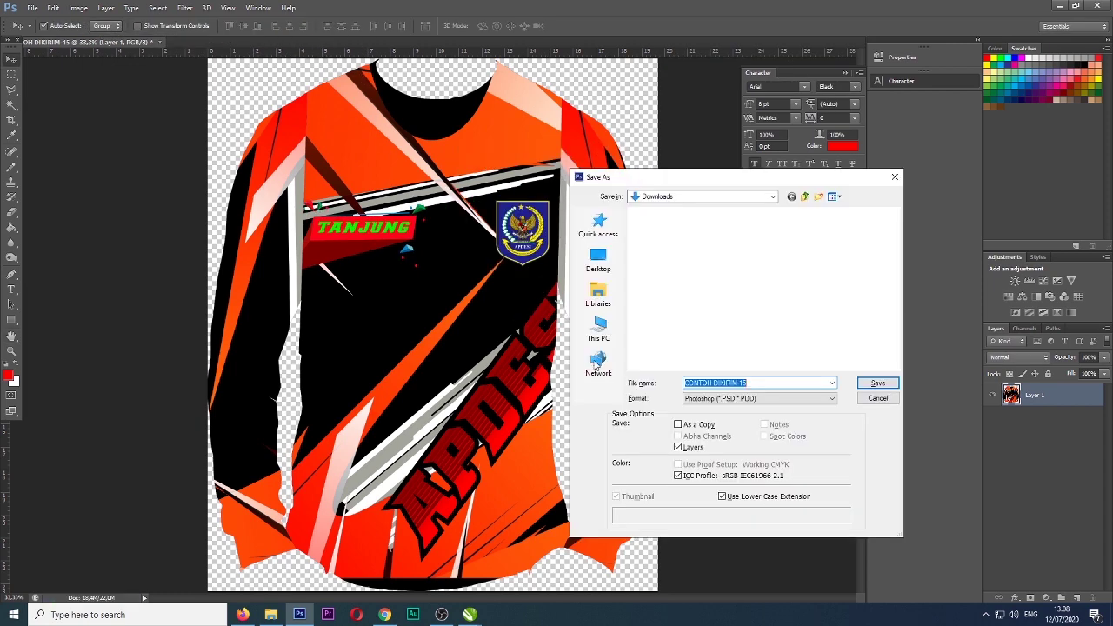
{"action": "left_click", "coordinate": [718, 398]}
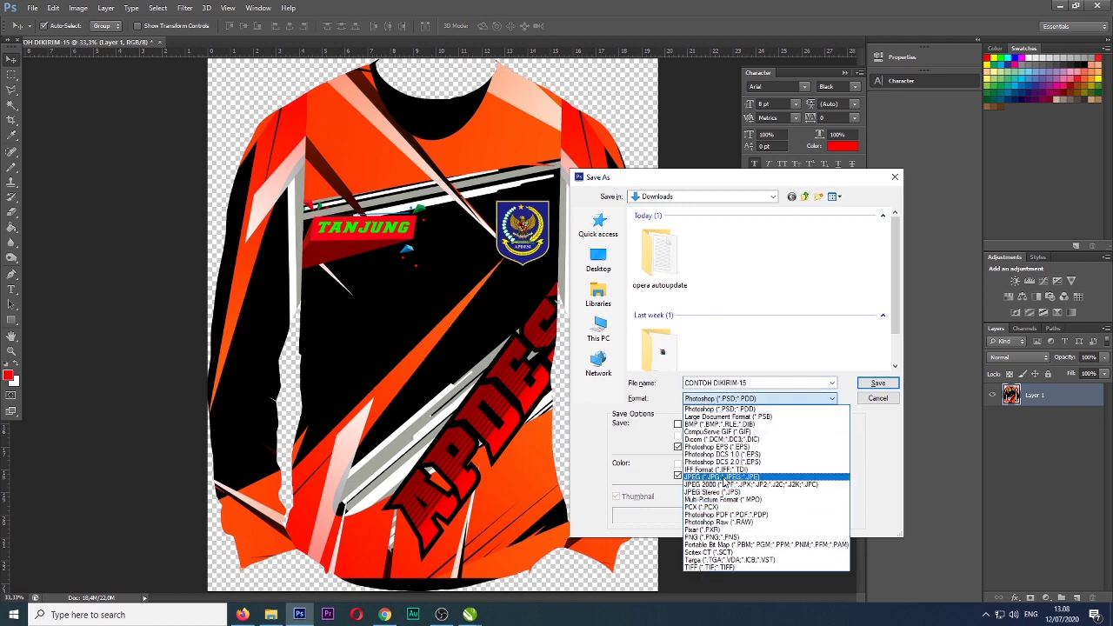
{"action": "left_click", "coordinate": [722, 477]}
{"action": "left_click", "coordinate": [864, 382]}
{"action": "key", "text": "Return"}
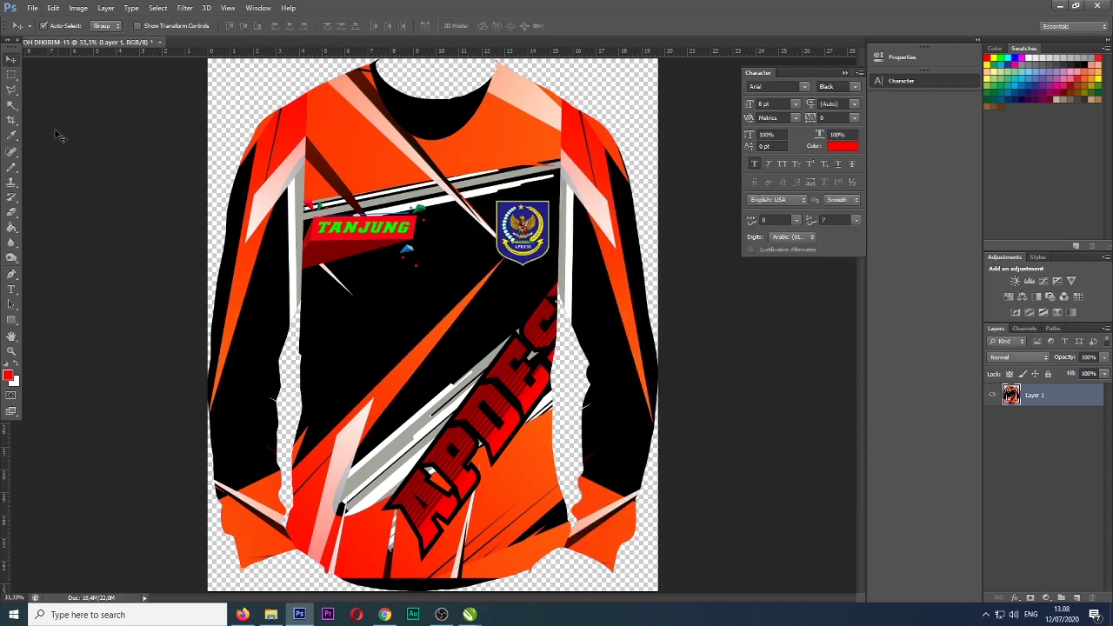
- Close the CONTOH DIKIRIM-15 document without saving changes and switch to the Downloads folder in File Explorer
{"action": "left_click", "coordinate": [159, 42]}
{"action": "left_click", "coordinate": [556, 231]}
{"action": "left_click", "coordinate": [272, 623]}
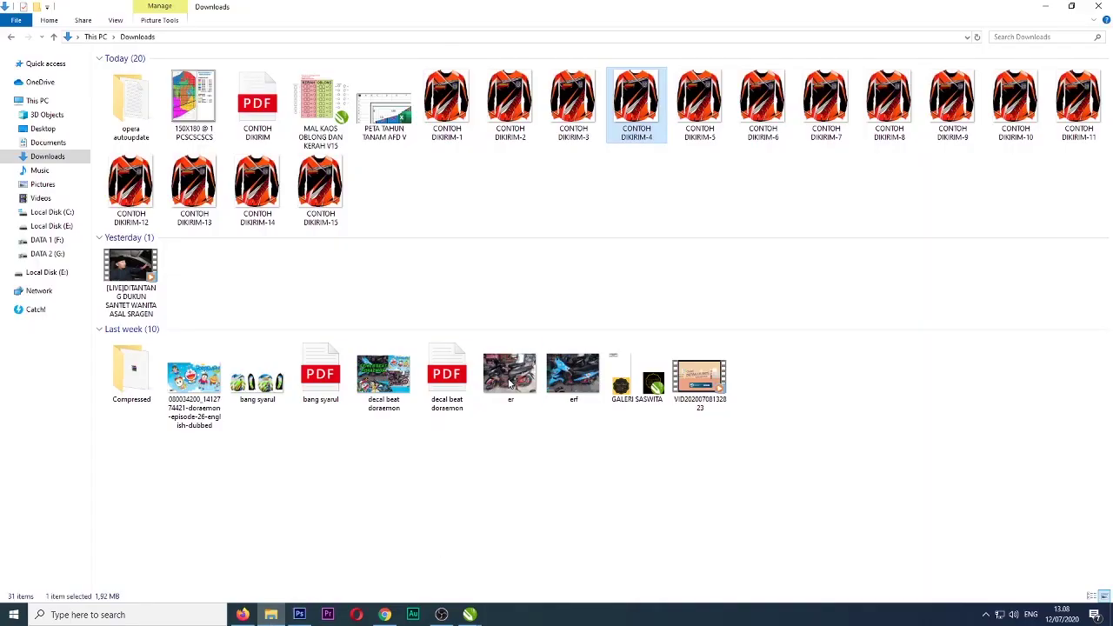
- Select the exported images CONTOH DIKIRIM-1 through CONTOH DIKIRIM-15 in Downloads and check their properties
{"action": "left_click", "coordinate": [469, 139]}
{"action": "left_click", "coordinate": [317, 218], "text": "shift"}
{"action": "right_click", "coordinate": [317, 217]}
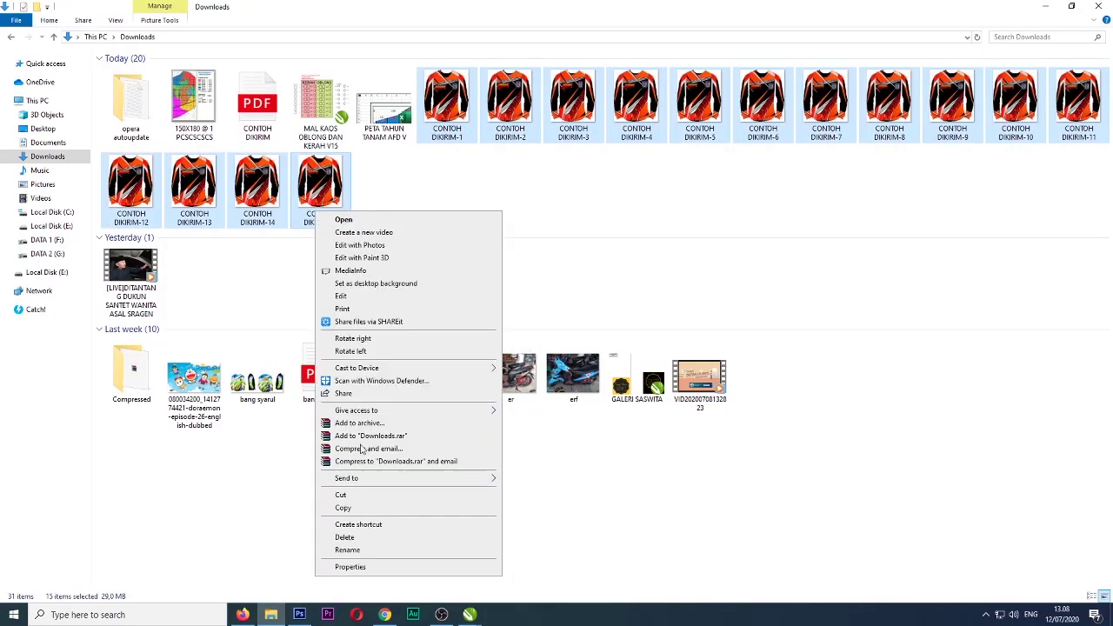
{"action": "left_click", "coordinate": [340, 569]}
{"action": "left_click", "coordinate": [519, 221]}
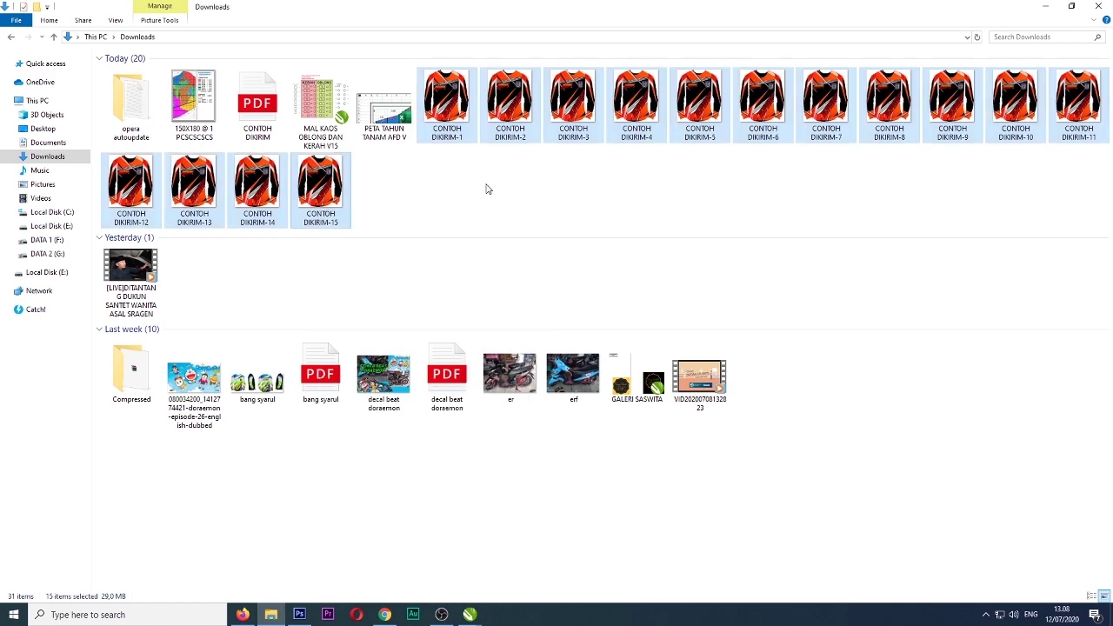
- Open the CONTOH DIKIRIM PDF from the Downloads folder with Photoshop
{"action": "left_click", "coordinate": [257, 102]}
{"action": "right_click", "coordinate": [254, 106]}
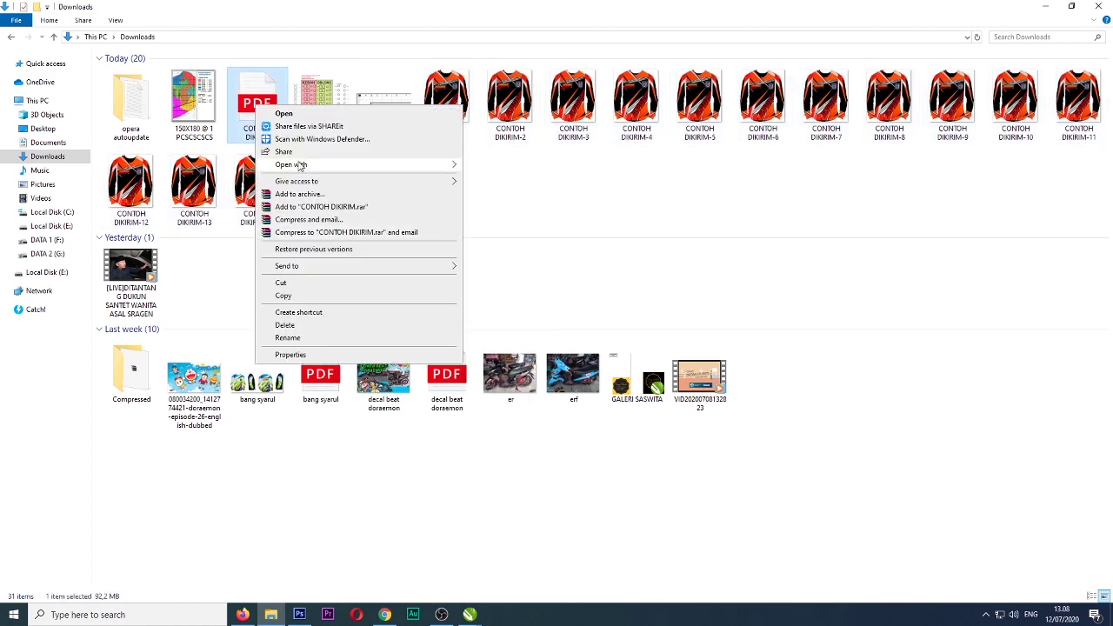
{"action": "mouse_move", "coordinate": [296, 164]}
{"action": "left_click", "coordinate": [513, 179]}
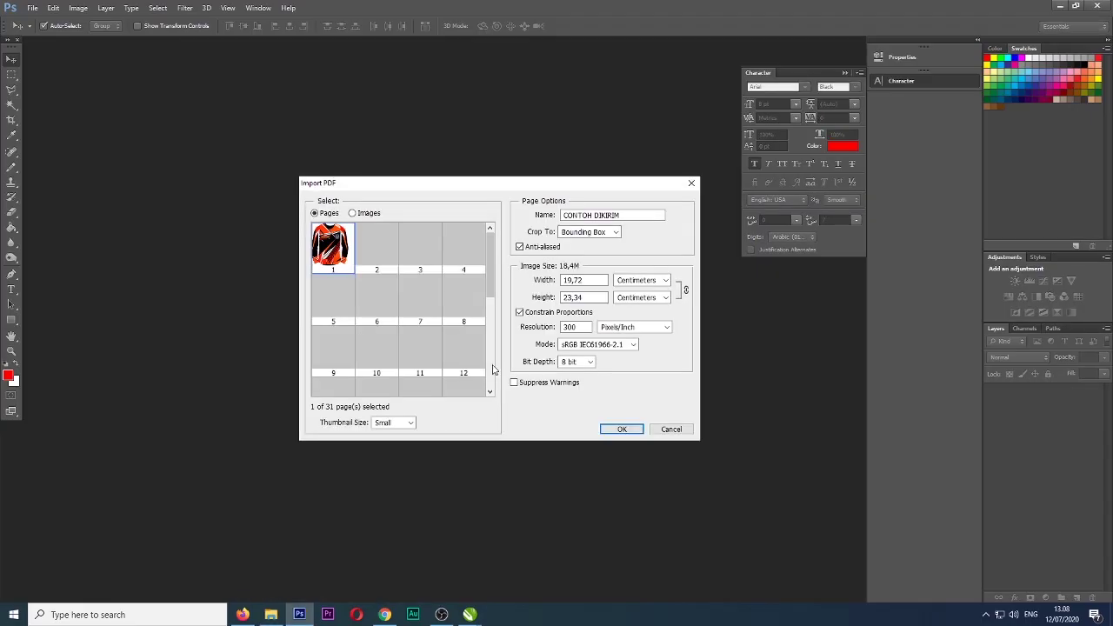
- Select pages 16 through 31 of the CONTOH DIKIRIM PDF and import them as separate documents
{"action": "left_click_drag", "start_coordinate": [493, 254], "coordinate": [493, 262]}
{"action": "scroll", "coordinate": [492, 266], "scroll_direction": "down", "scroll_amount": 3}
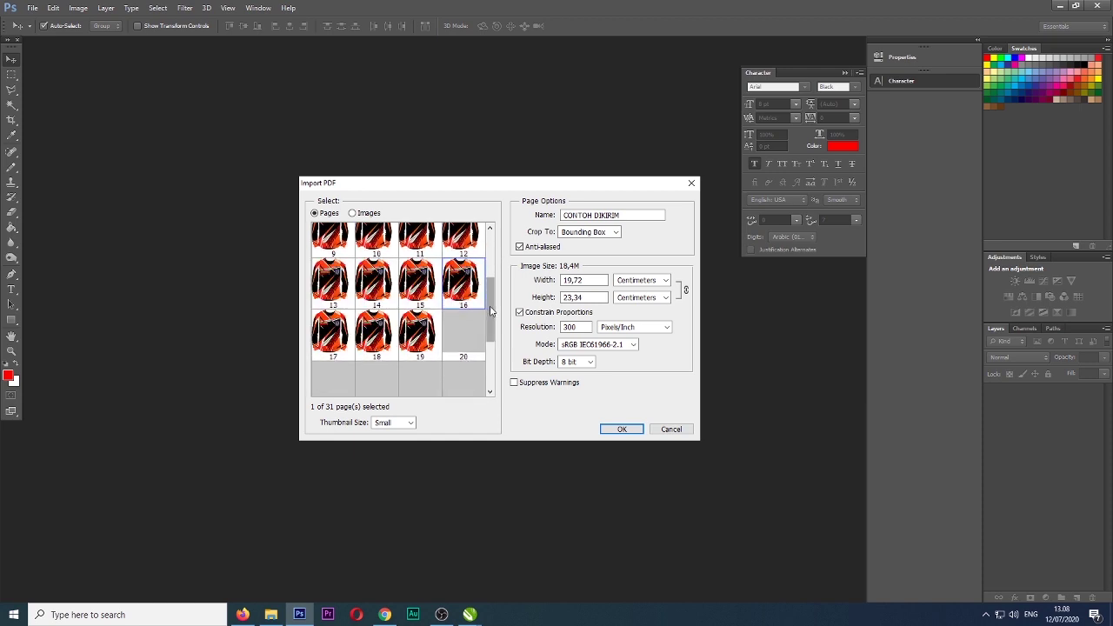
{"action": "scroll", "coordinate": [415, 380], "scroll_direction": "down", "scroll_amount": 3}
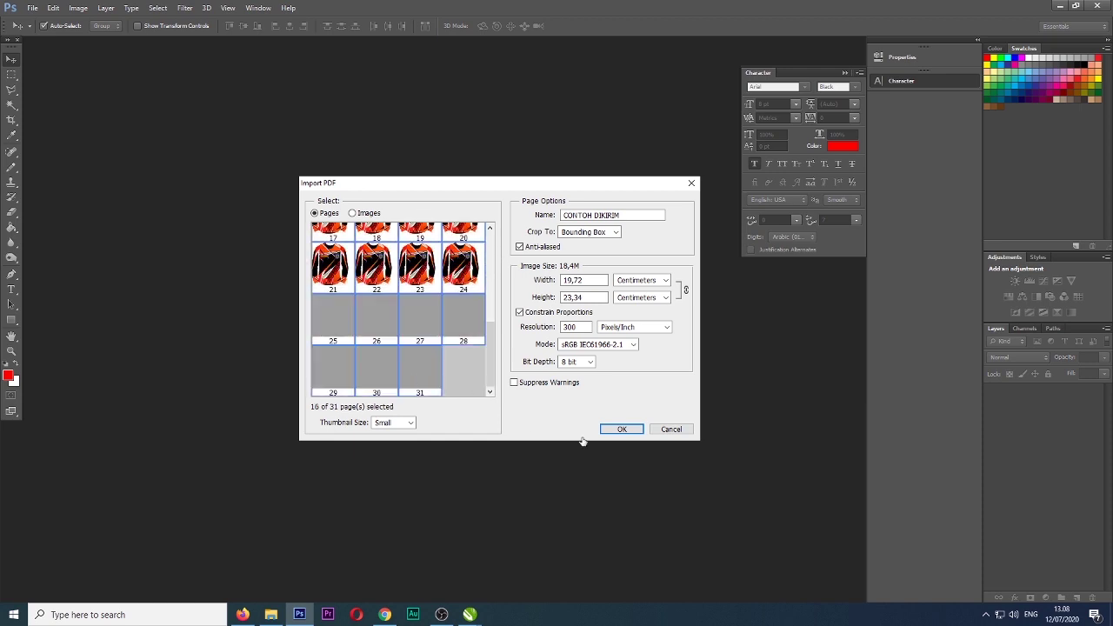
{"action": "left_click", "coordinate": [623, 429]}
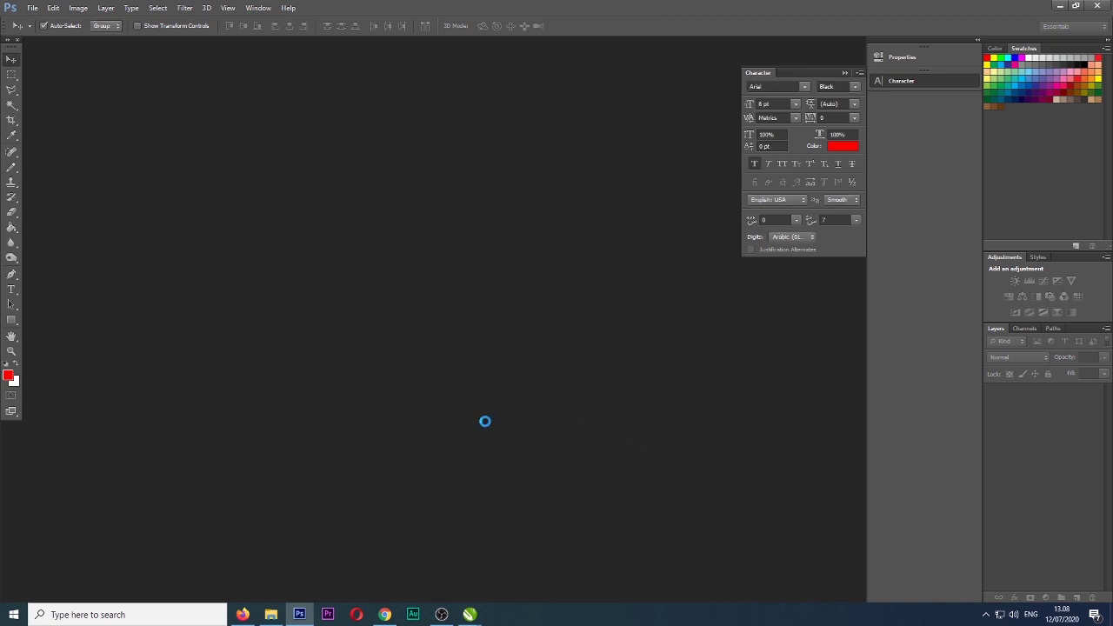